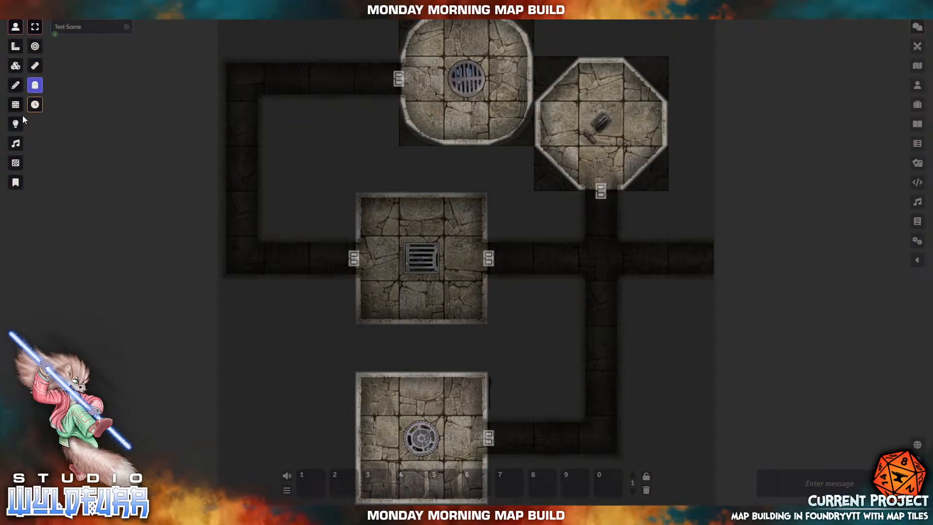
- Box-select all 63 dungeon tiles on the tile layer and delete them
click(15, 66)
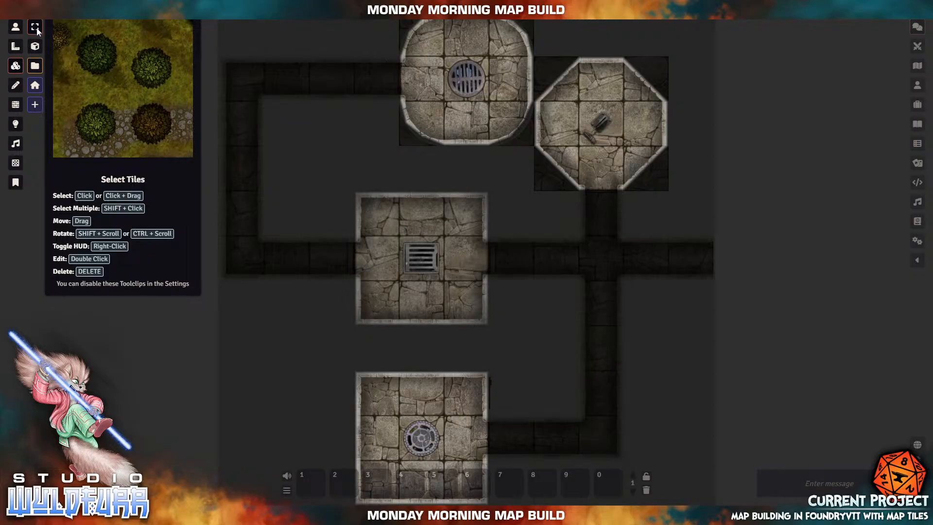
drag(247, 23, 698, 45)
scroll(702, 229, up, 1)
scroll(701, 229, down, 1)
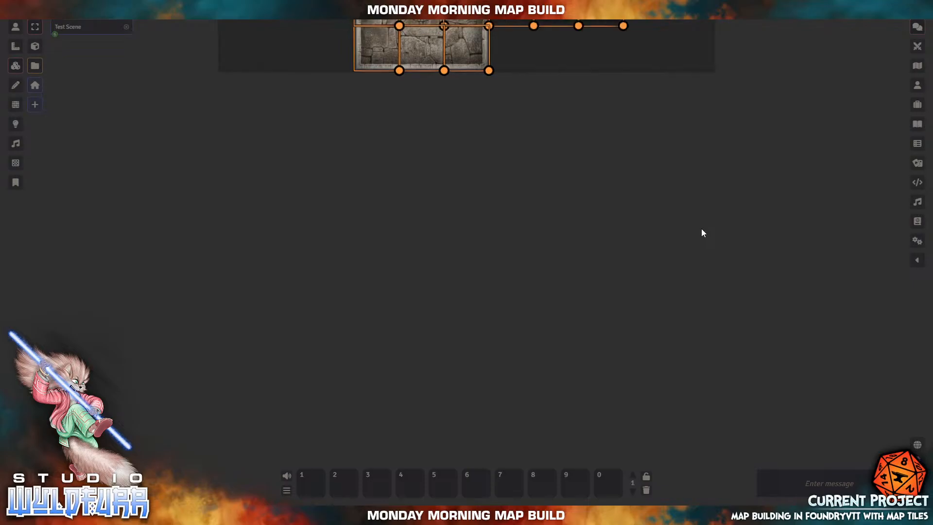
drag(722, 155, 689, 372)
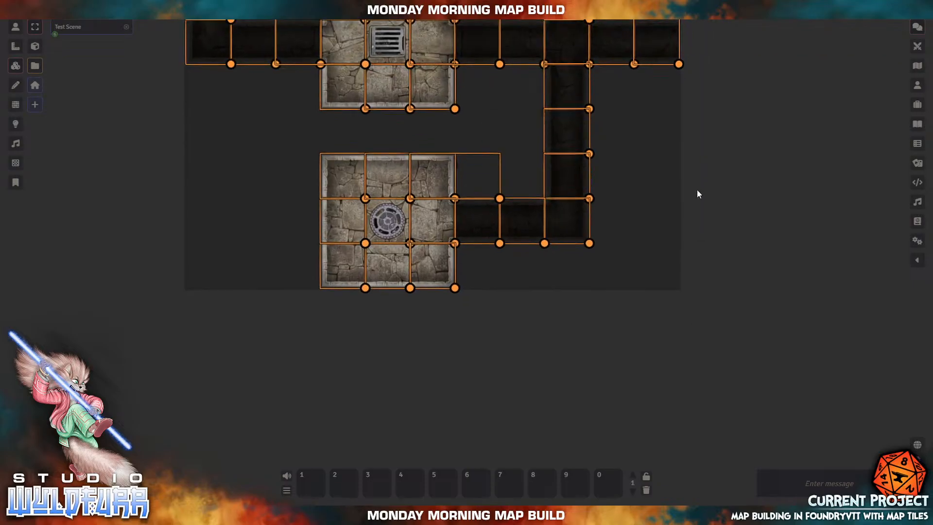
drag(698, 190, 671, 383)
drag(739, 129, 776, 149)
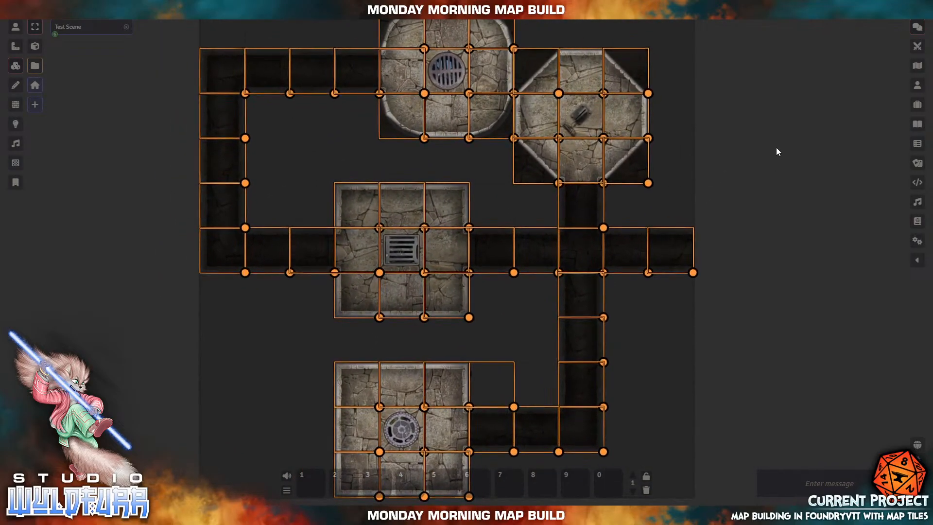
key(Delete)
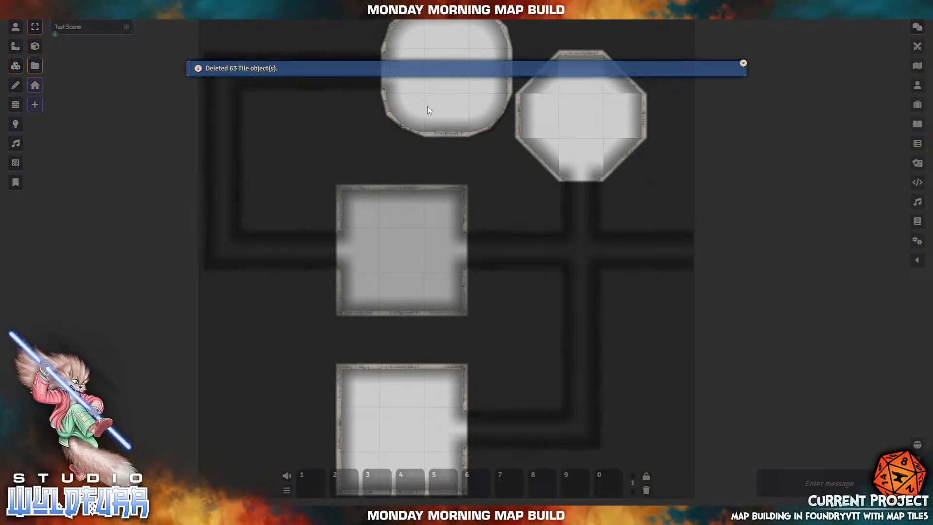
- Delete Test Scene from the Scenes list, confirming the permanent deletion
click(15, 123)
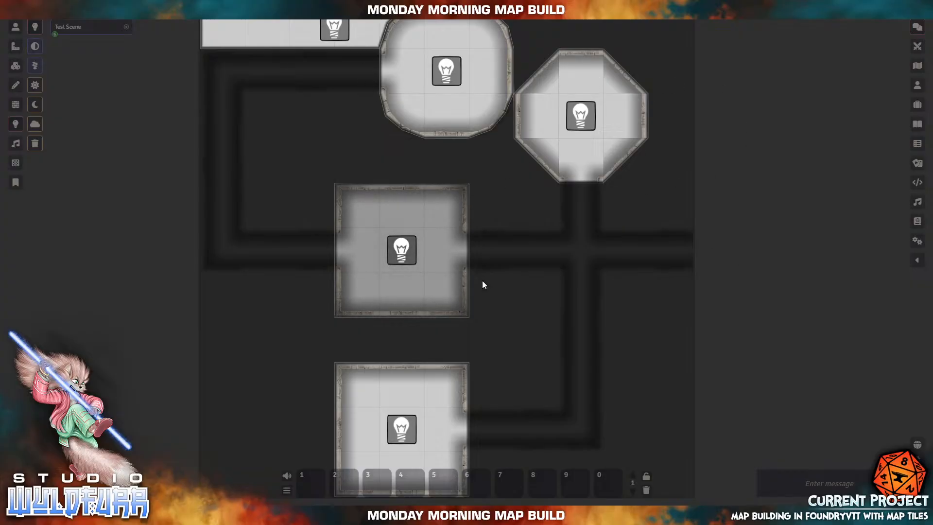
click(916, 67)
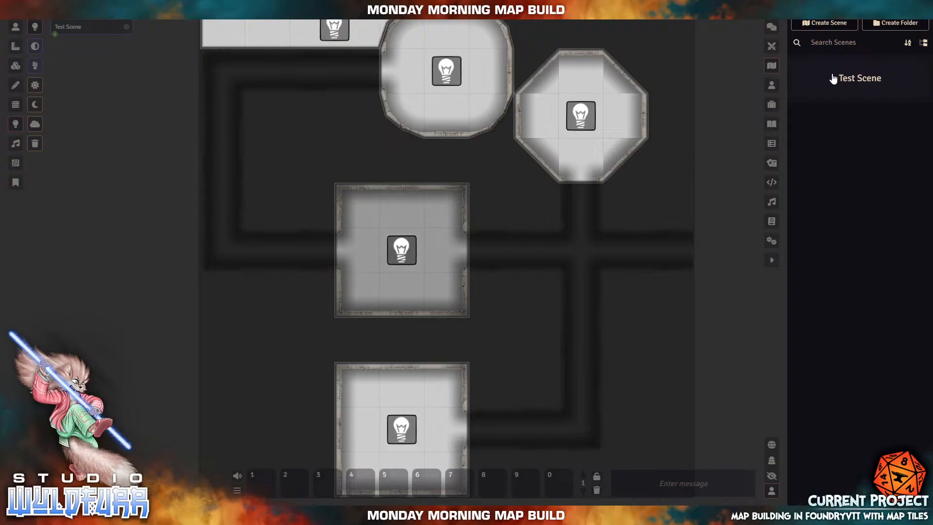
right_click(839, 80)
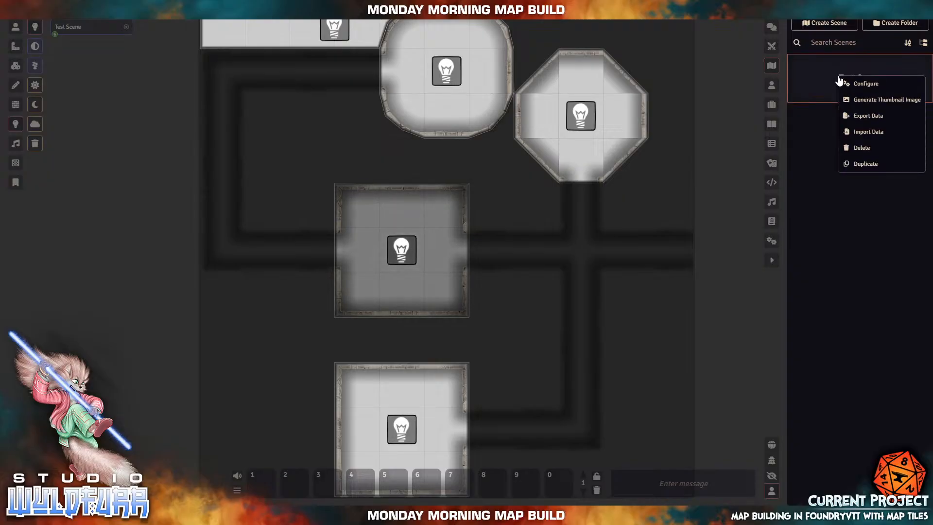
click(866, 149)
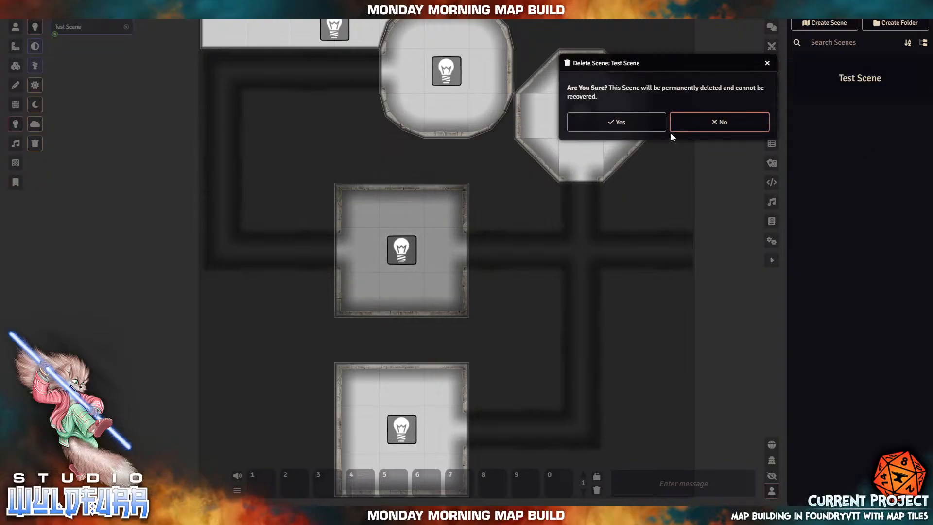
click(624, 124)
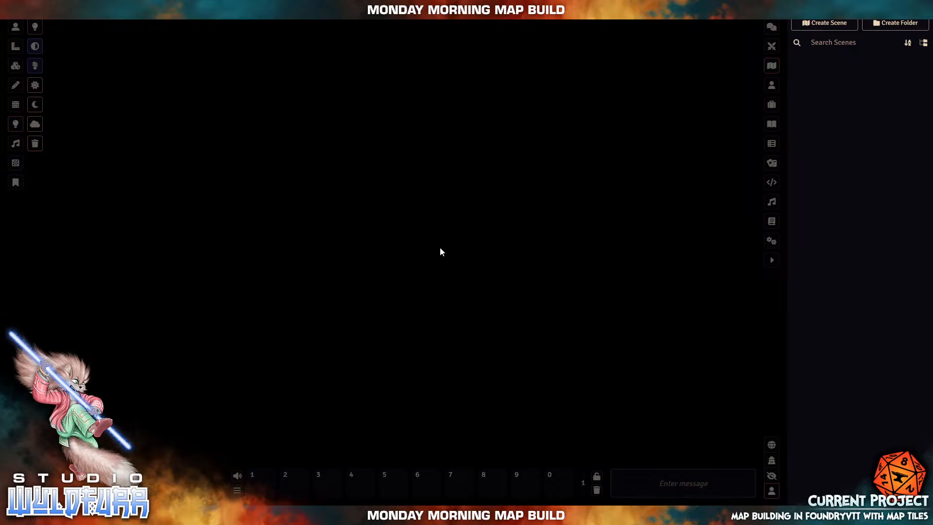
- Create a new scene named 'Dungeon Map Tiles II Test'
click(825, 23)
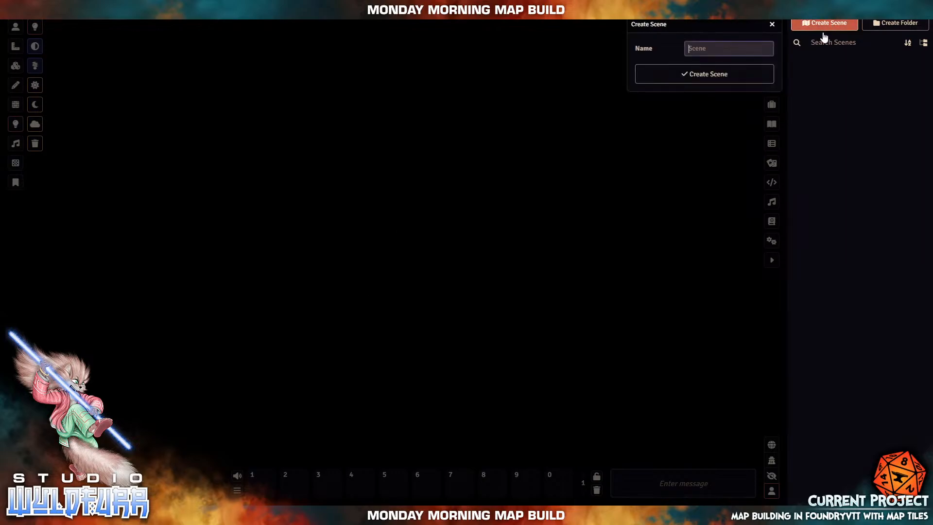
click(697, 48)
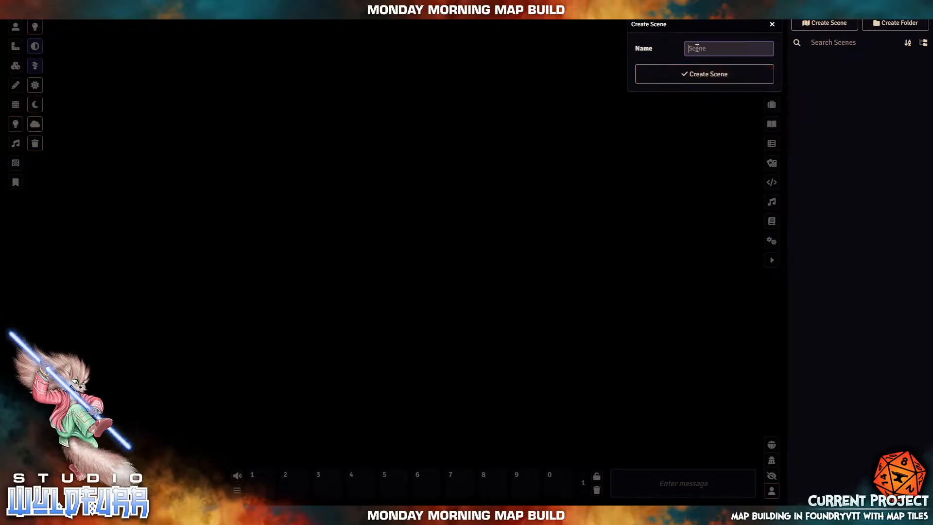
text(D)
key(BackSpace)
key(BackSpace)
text(Dungeon Map Tiles II Tes)
click(692, 74)
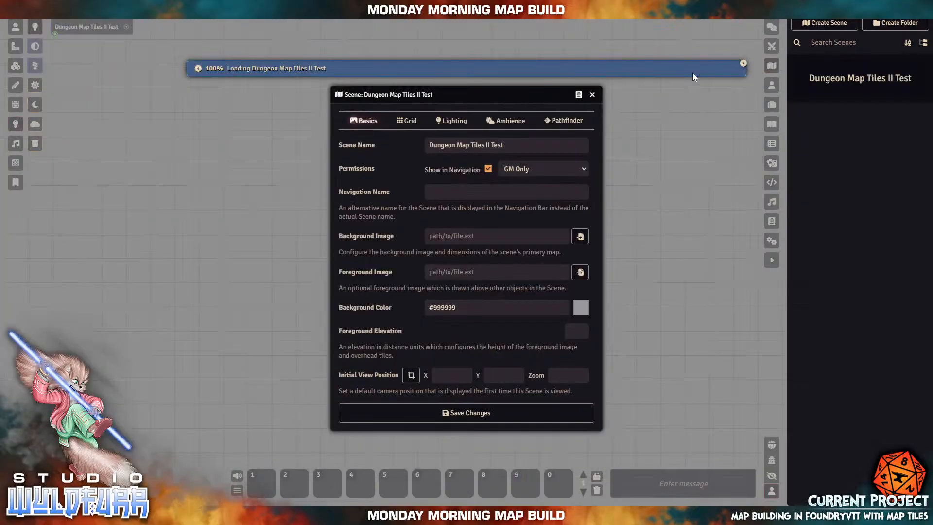
- Set the scene's initial view zoom to 1
drag(483, 96, 464, 79)
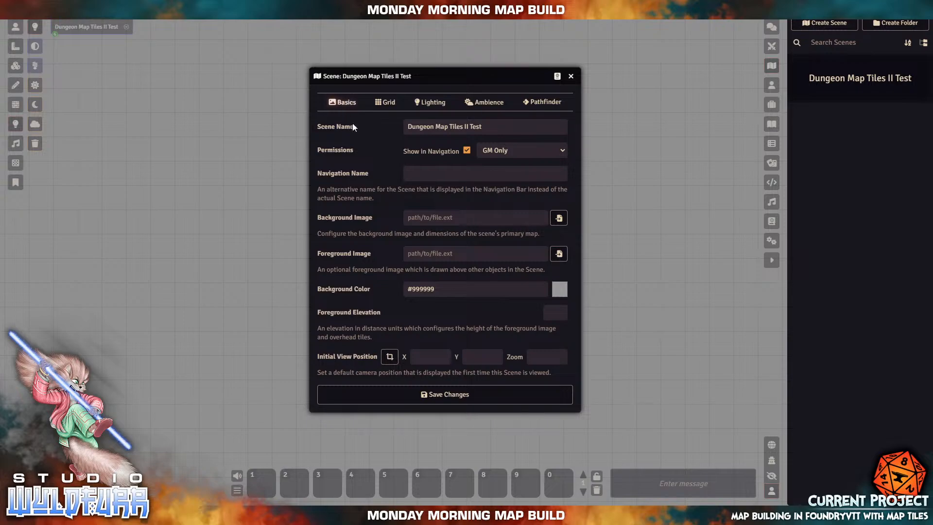
click(539, 356)
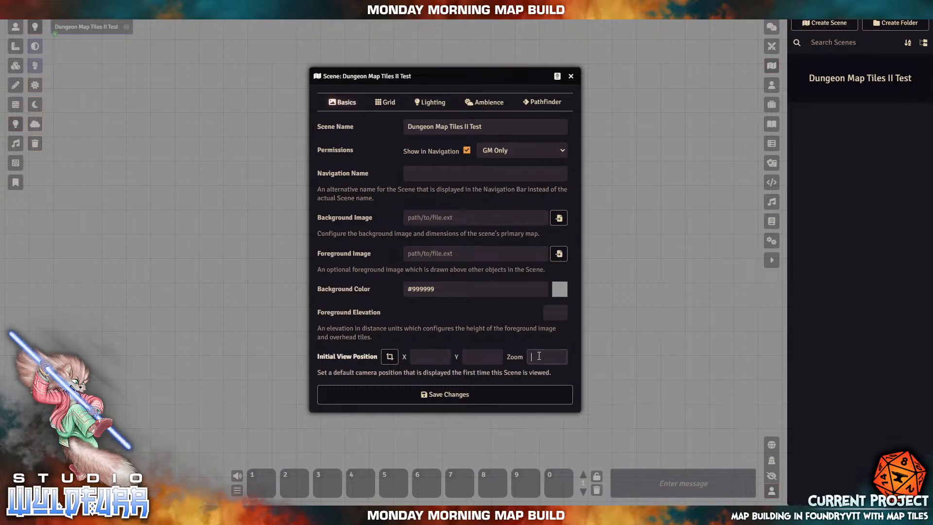
text(1)
- Make the grid square with 180-pixel cells and unlink scene width from height
click(382, 104)
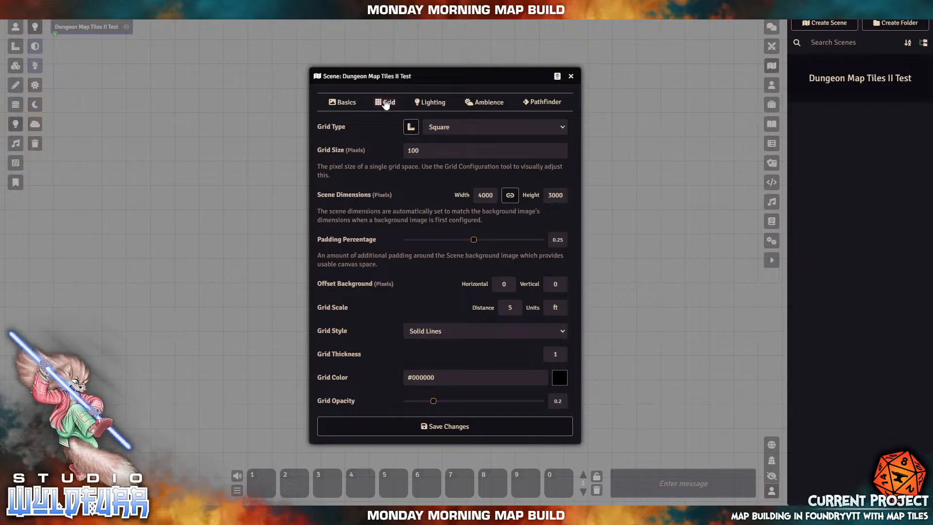
click(447, 129)
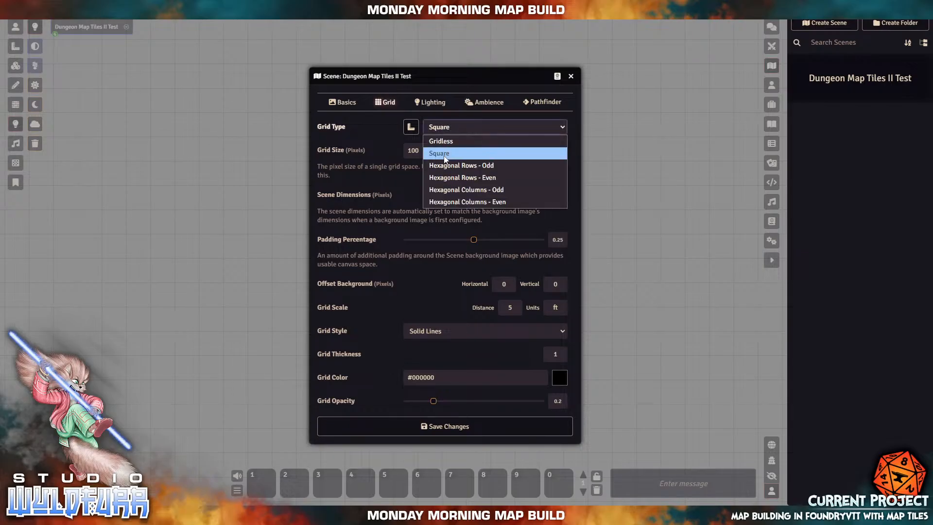
click(445, 155)
click(438, 150)
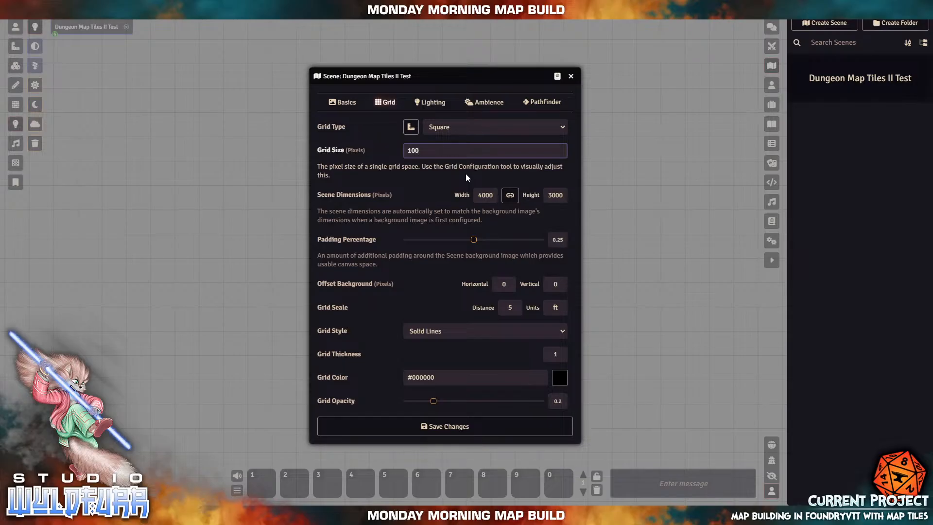
key(shift+Left)
text(8)
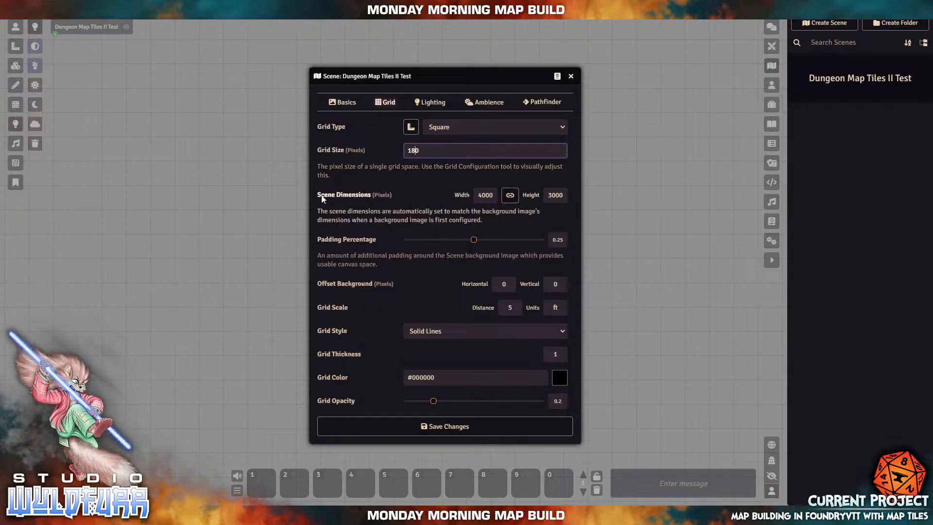
click(510, 195)
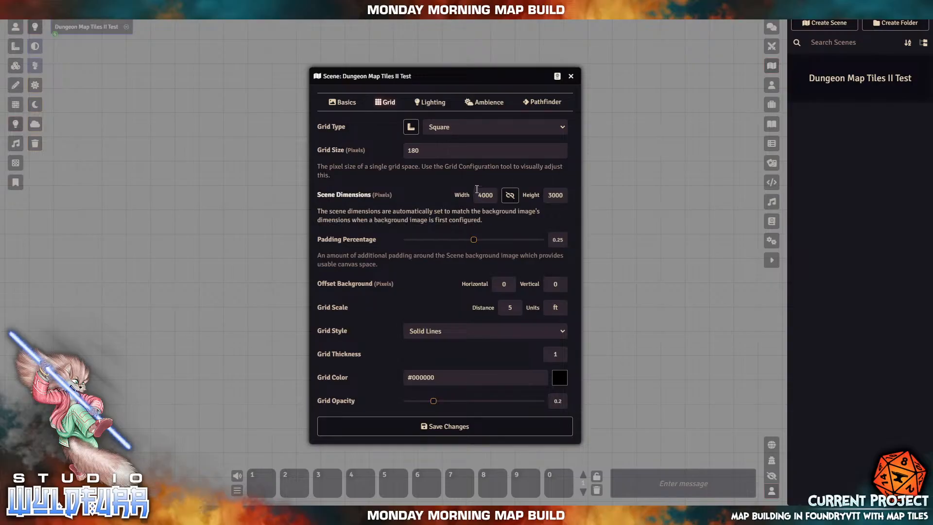
- Select the 180 grid size value and search Windows for calc
double_click(410, 149)
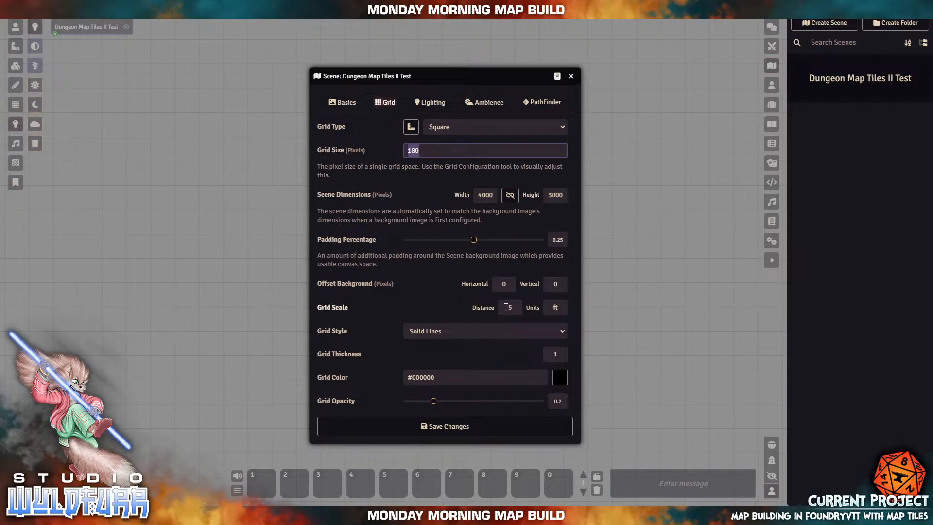
key(super)
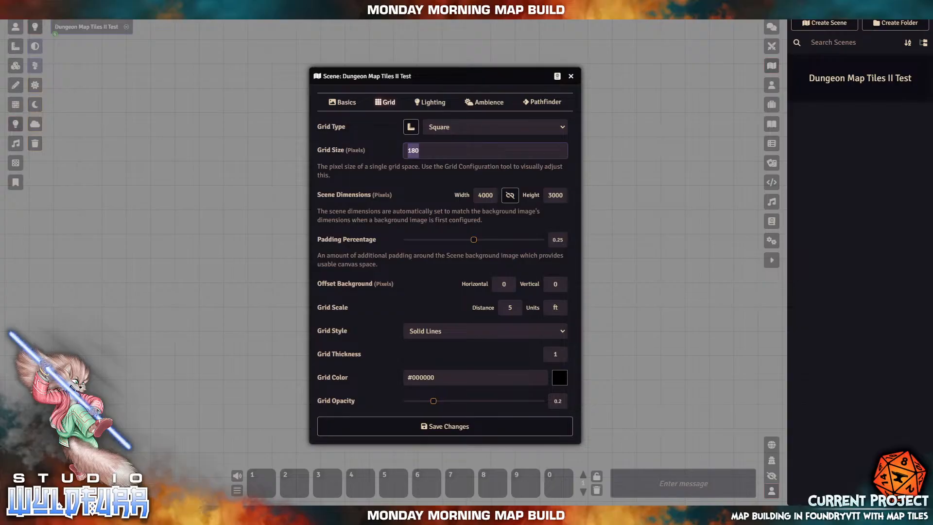
text(calc)
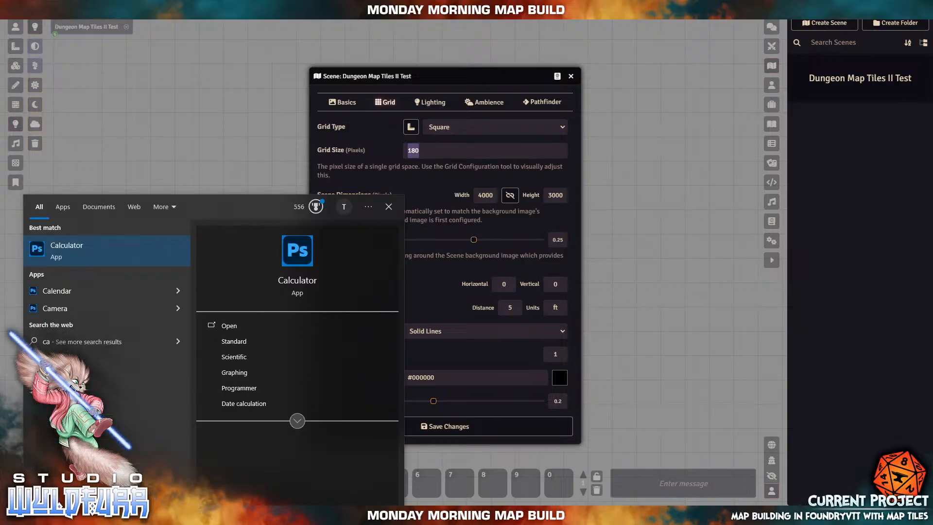
- Launch Calculator and enter 180 × 8 for the scene width
click(67, 258)
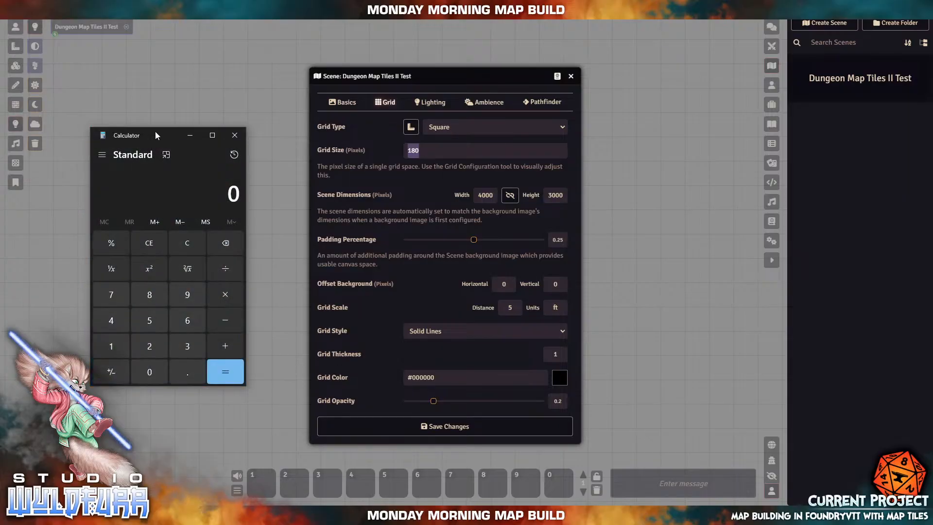
drag(157, 135, 184, 124)
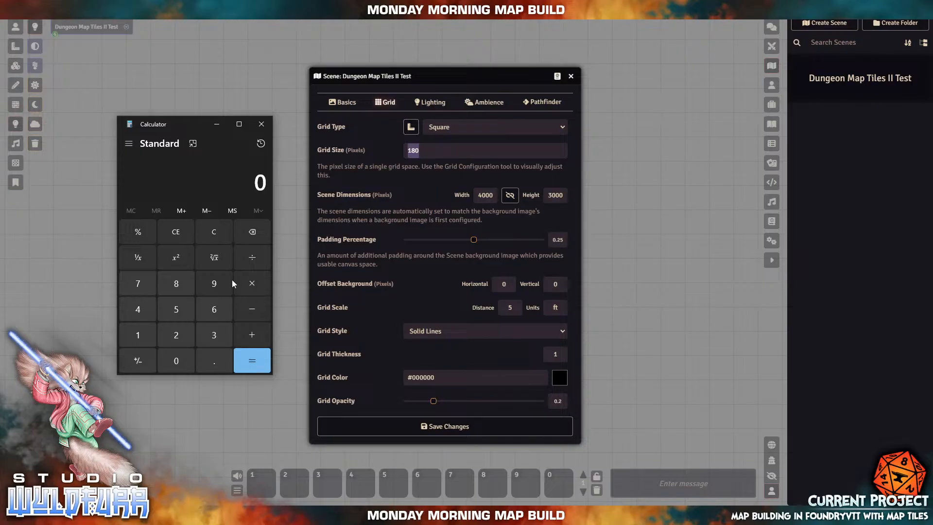
click(138, 335)
click(177, 283)
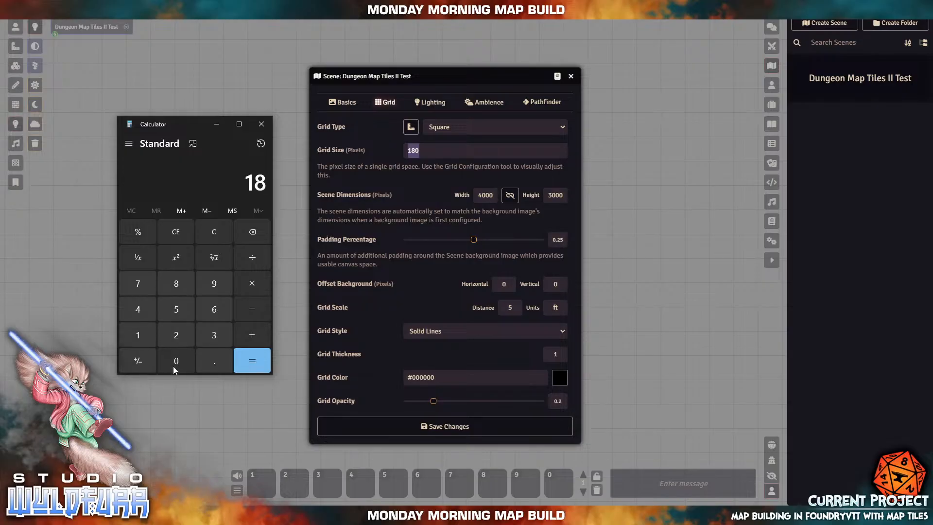
click(174, 362)
click(258, 281)
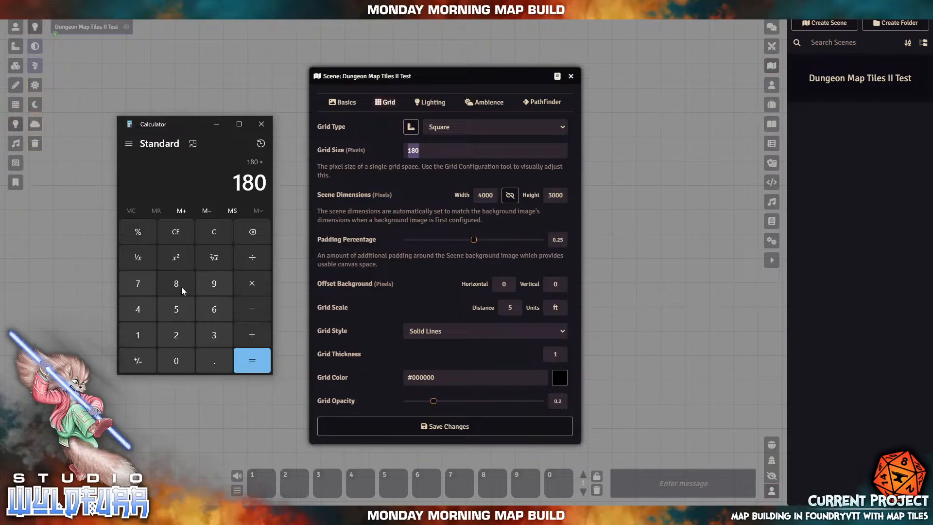
click(181, 287)
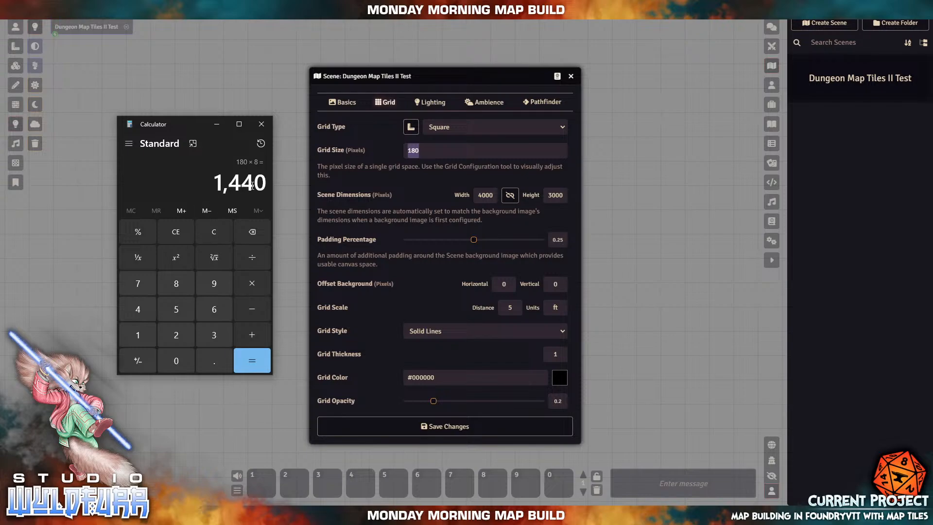
- Compute 180 × 7 = 1,260 in Calculator for the scene height
double_click(495, 194)
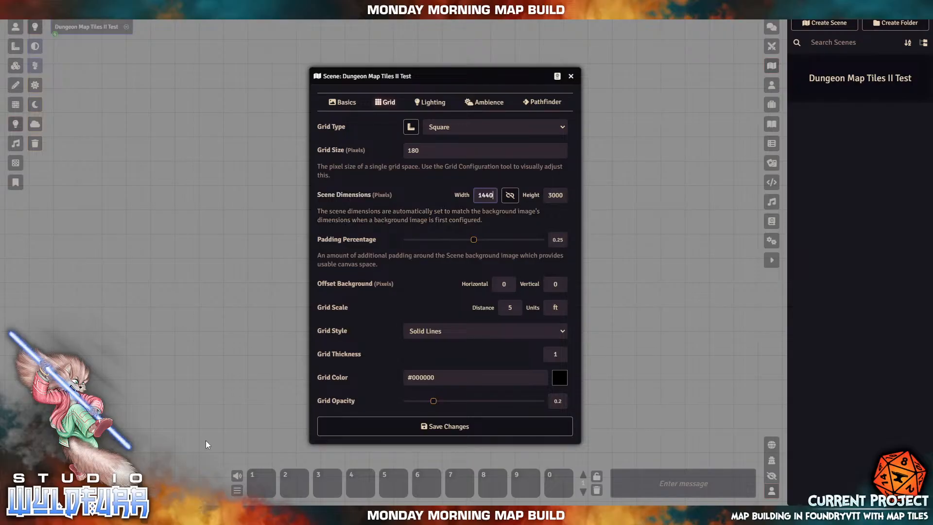
key(alt+Tab)
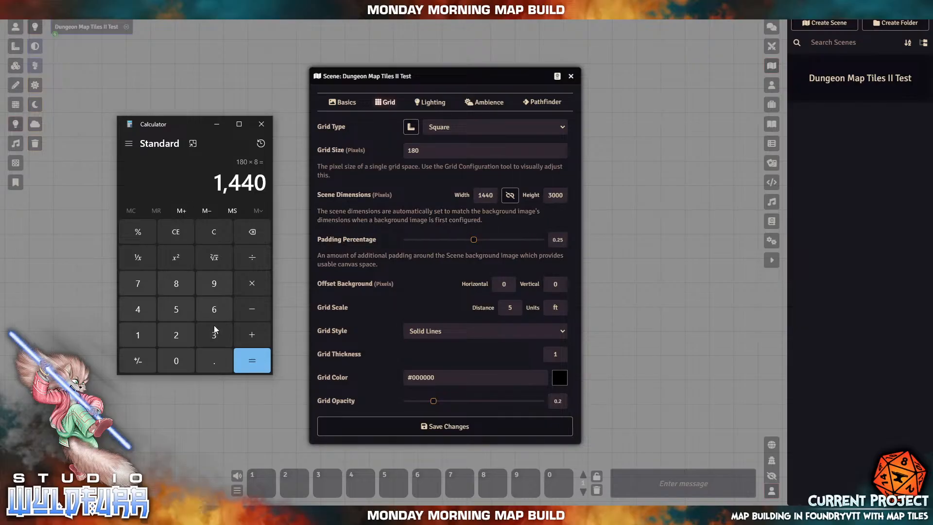
click(140, 332)
click(175, 291)
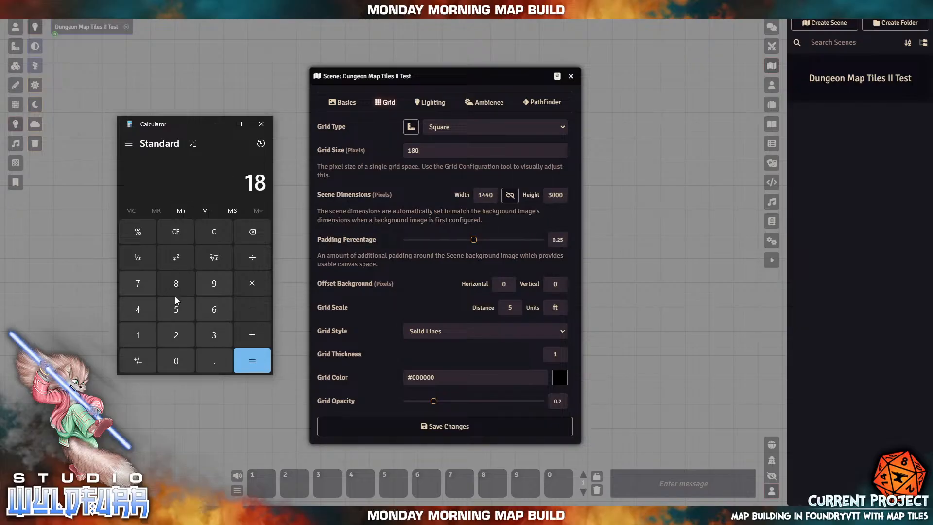
click(170, 361)
click(254, 284)
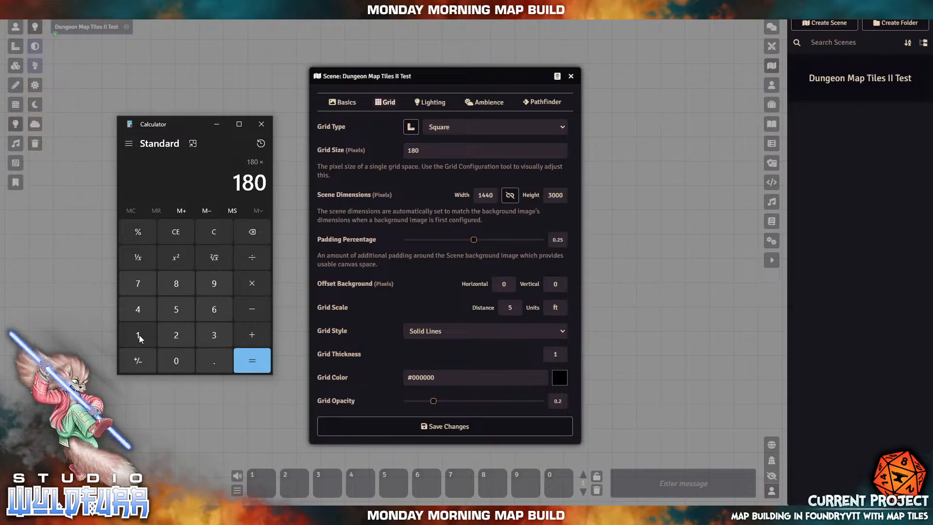
click(145, 282)
click(250, 359)
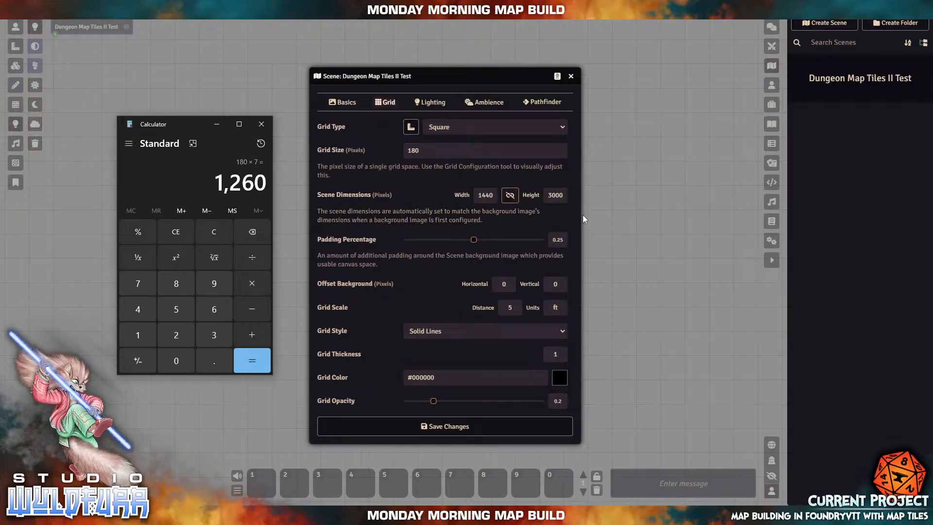
- Change the scene height from 3000 to 1260
double_click(550, 195)
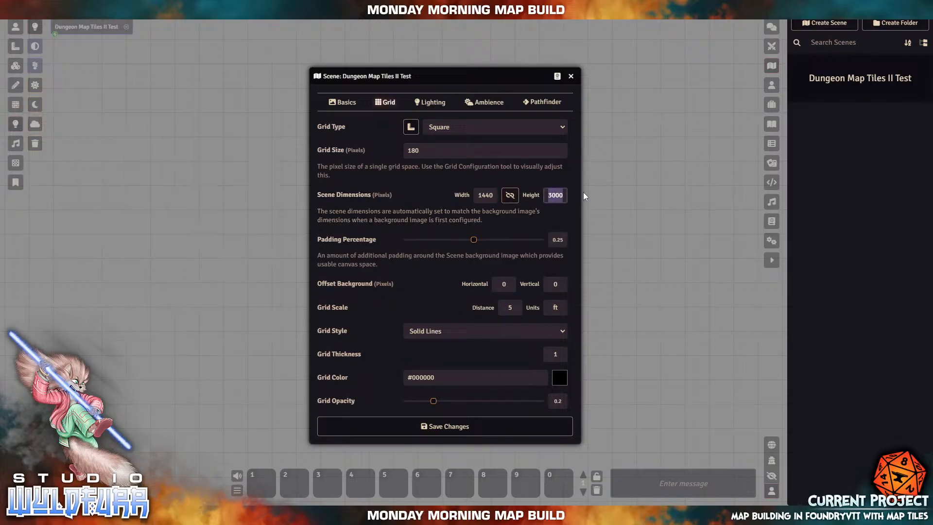
text(1260)
click(583, 193)
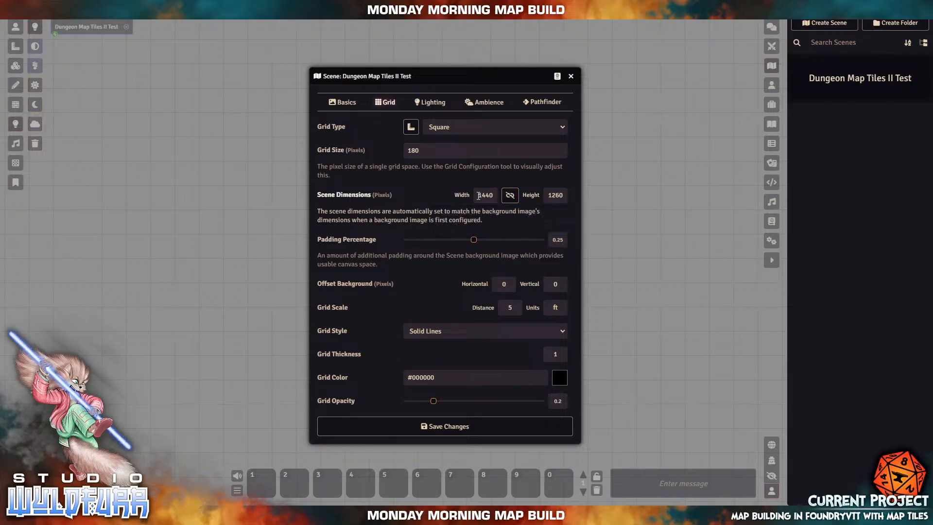
- Save the 1440 × 1260 scene dimensions, confirming the Change Scene Dimensions prompt
click(516, 199)
click(513, 197)
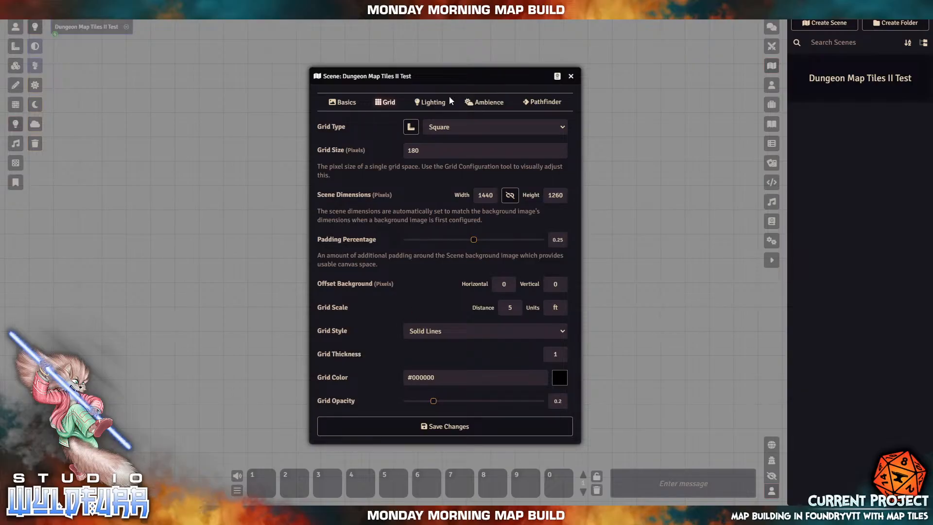
click(449, 429)
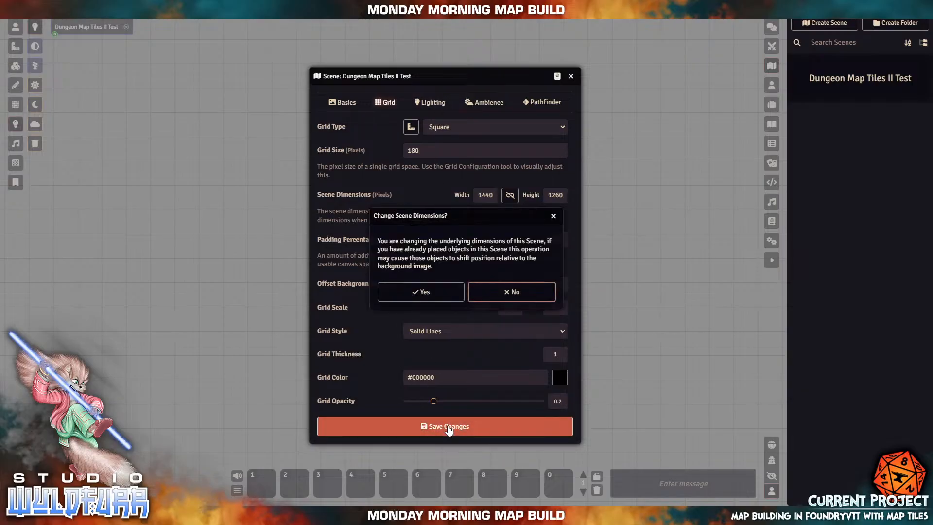
click(421, 293)
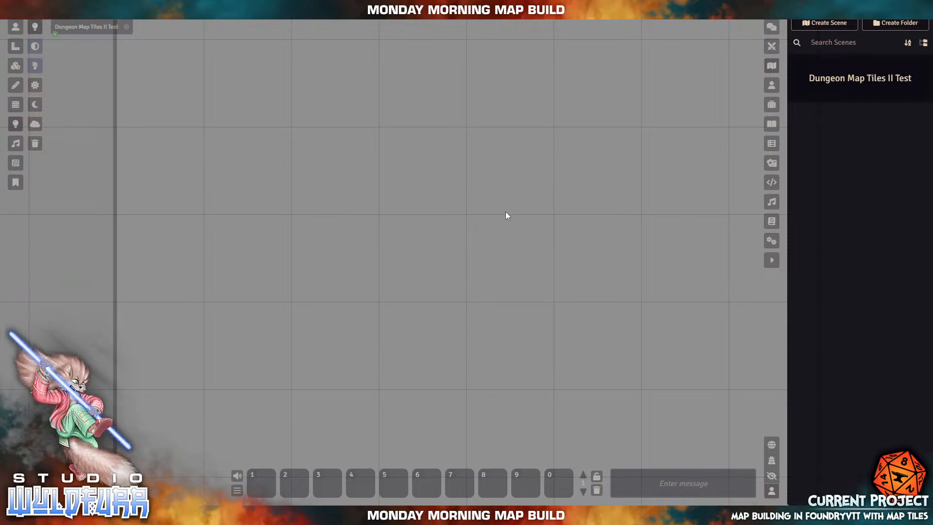
drag(459, 305, 437, 308)
drag(445, 244, 447, 316)
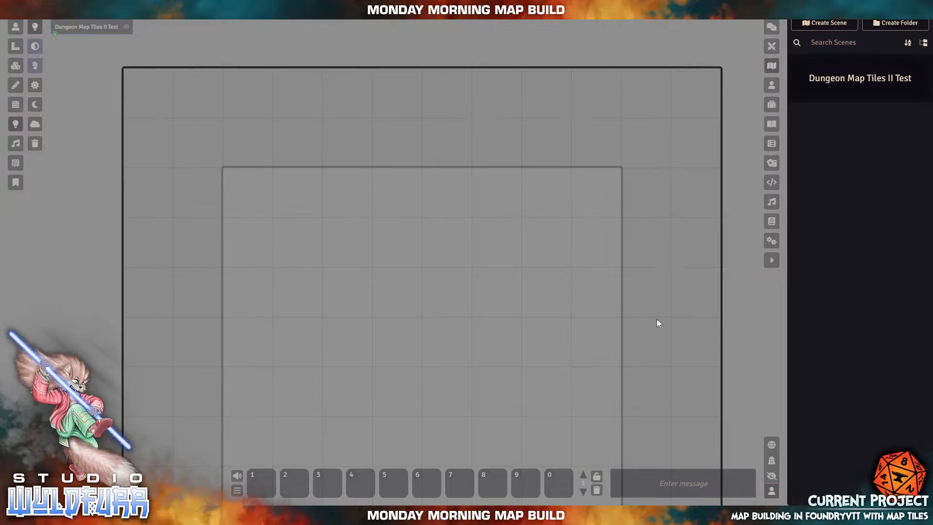
- Set the scene's Padding Percentage to 0 in its configuration and save
right_click(103, 31)
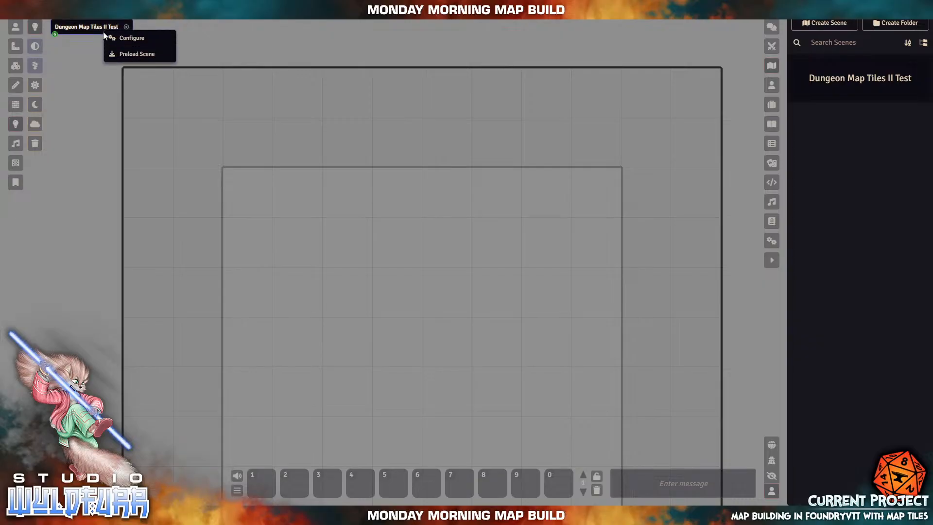
click(116, 37)
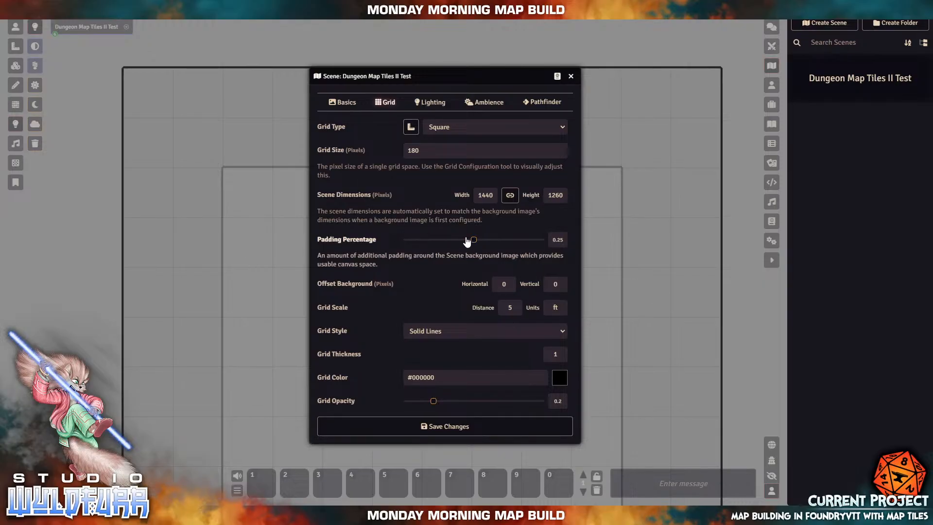
drag(466, 240, 370, 242)
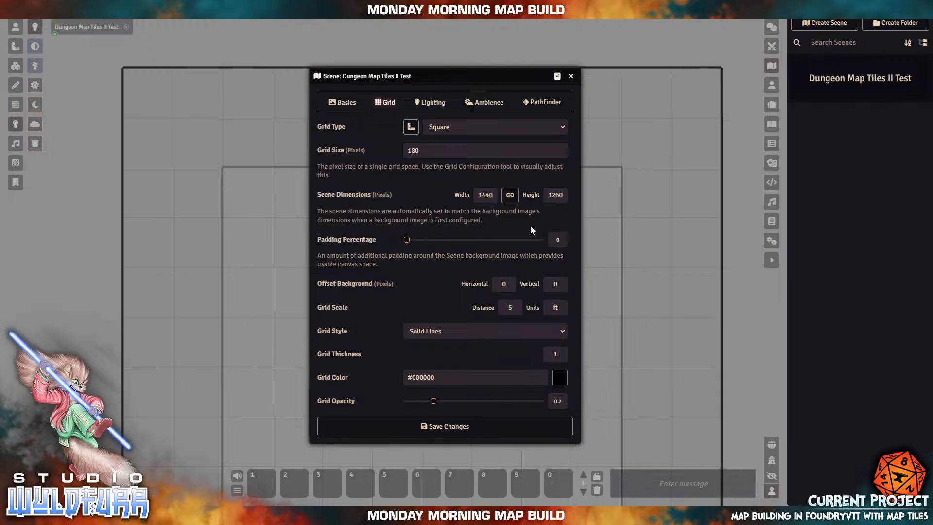
click(454, 427)
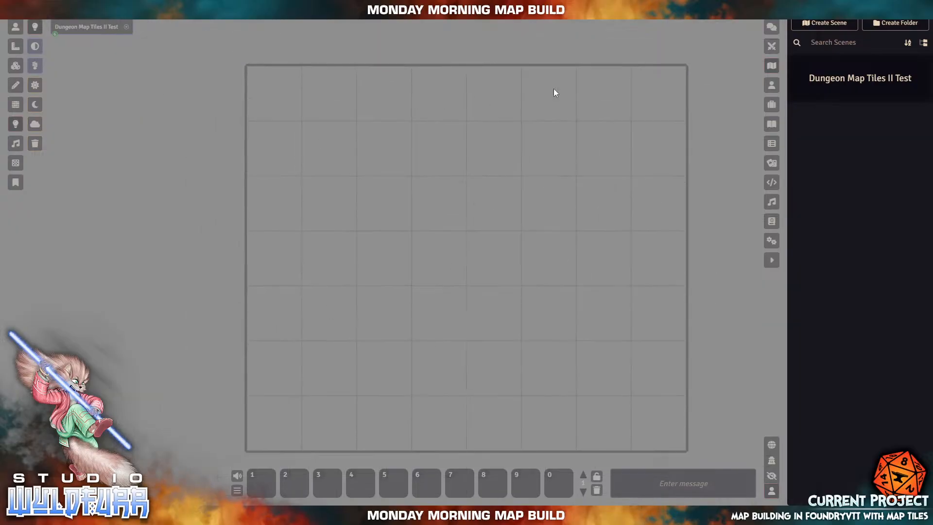
drag(518, 285, 459, 228)
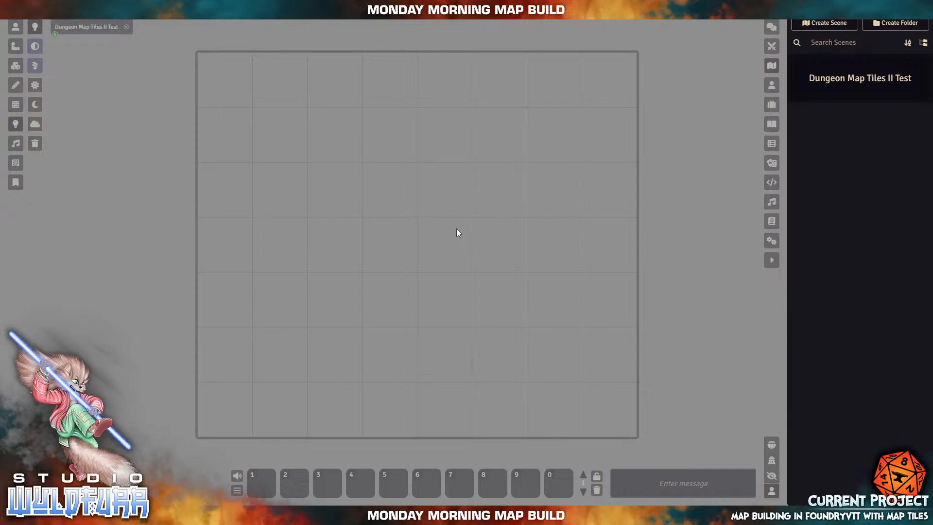
scroll(422, 255, up, 5)
scroll(422, 255, down, 5)
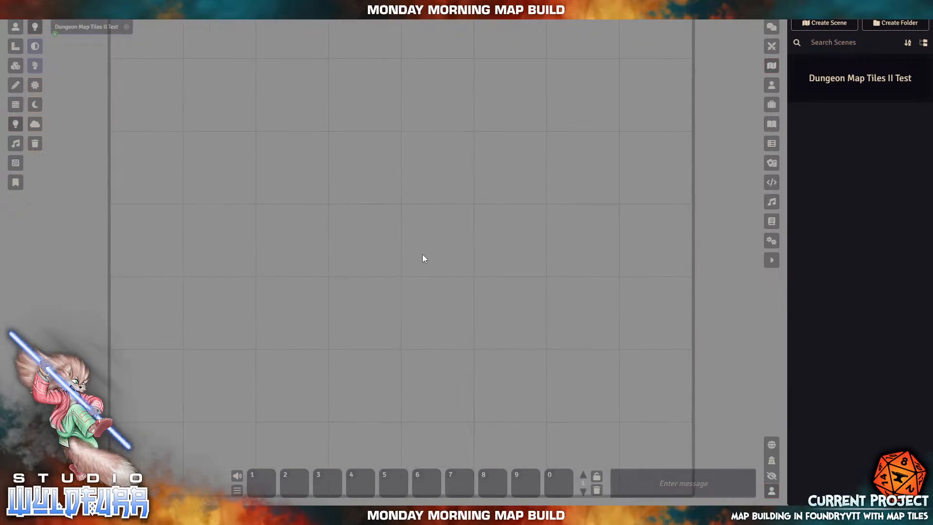
scroll(422, 254, up, 2)
scroll(422, 254, up, 3)
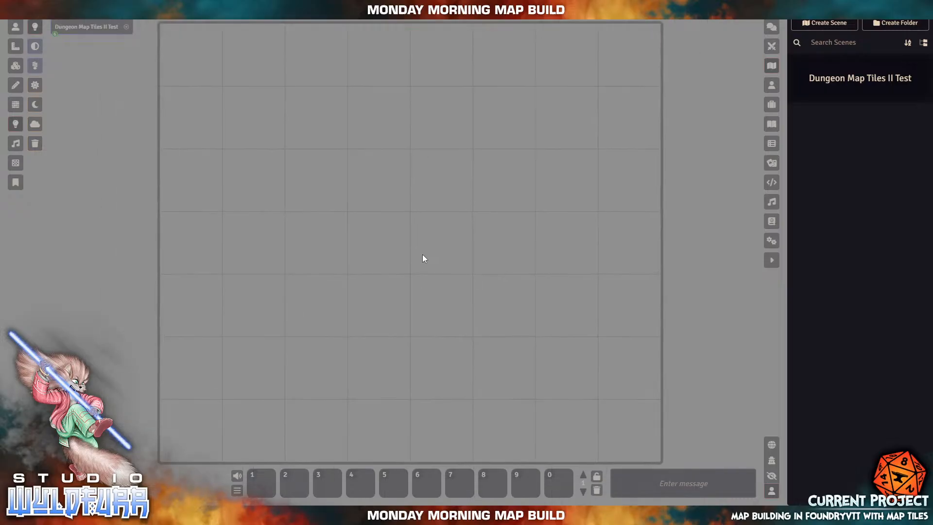
scroll(422, 255, down, 2)
scroll(422, 258, up, 2)
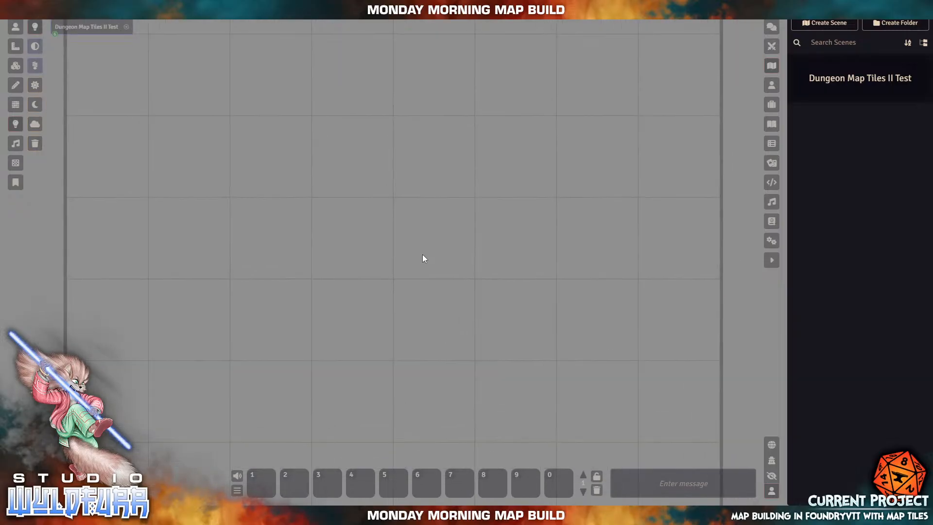
scroll(422, 258, down, 4)
scroll(423, 258, up, 3)
scroll(423, 258, down, 3)
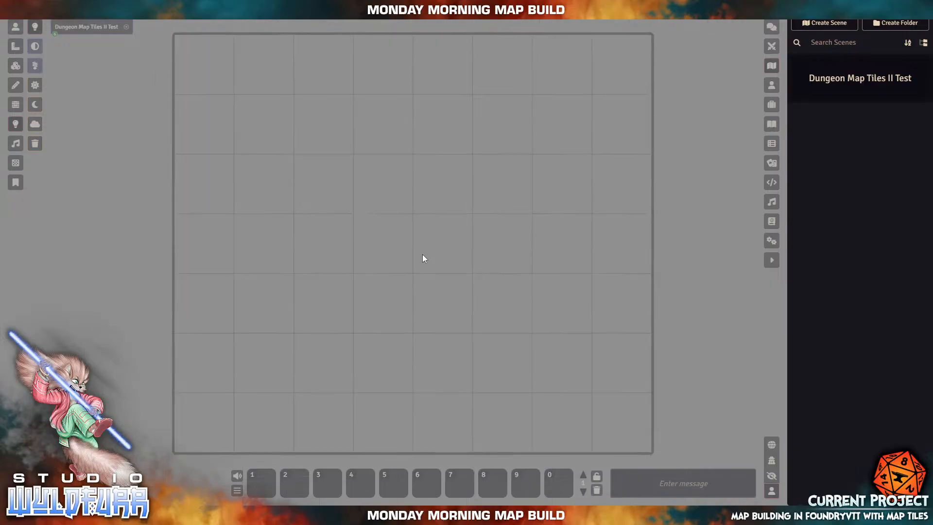
drag(449, 198, 434, 245)
drag(347, 263, 443, 281)
drag(477, 319, 465, 231)
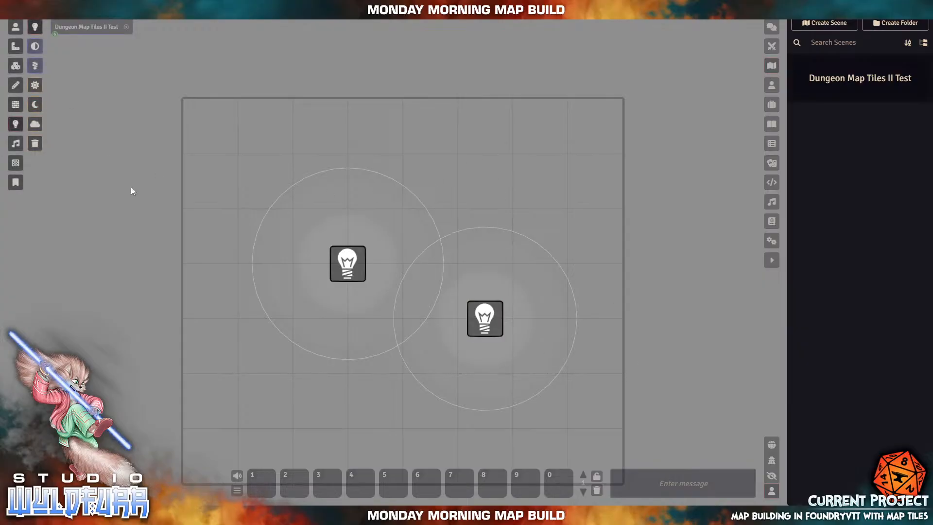
drag(486, 182, 461, 255)
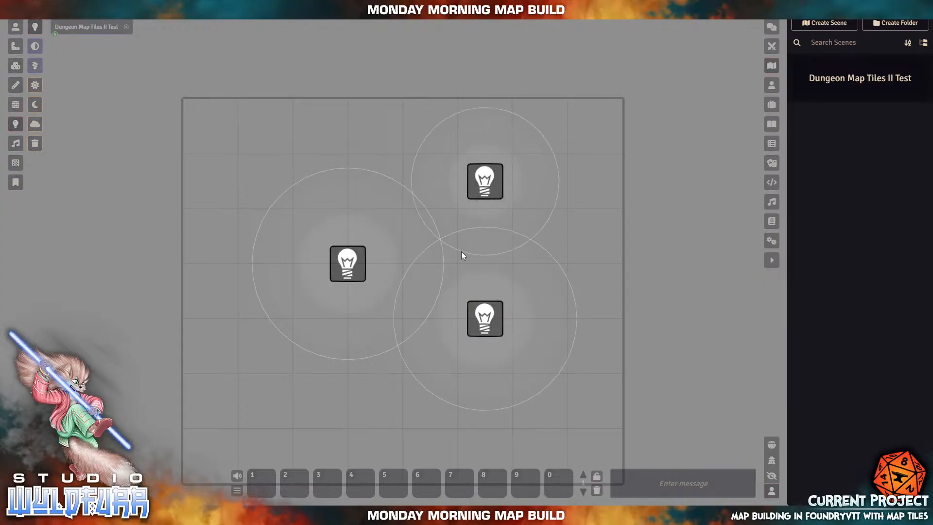
drag(288, 397, 387, 434)
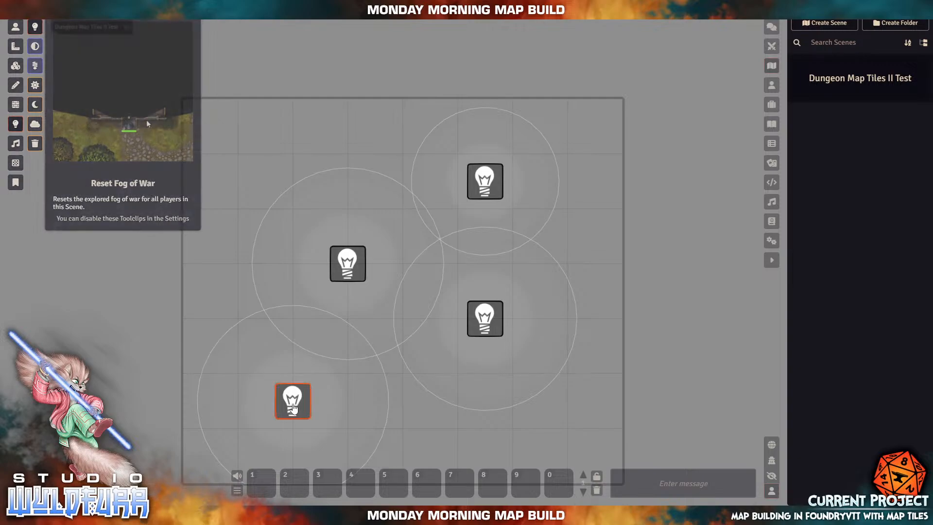
key(Delete)
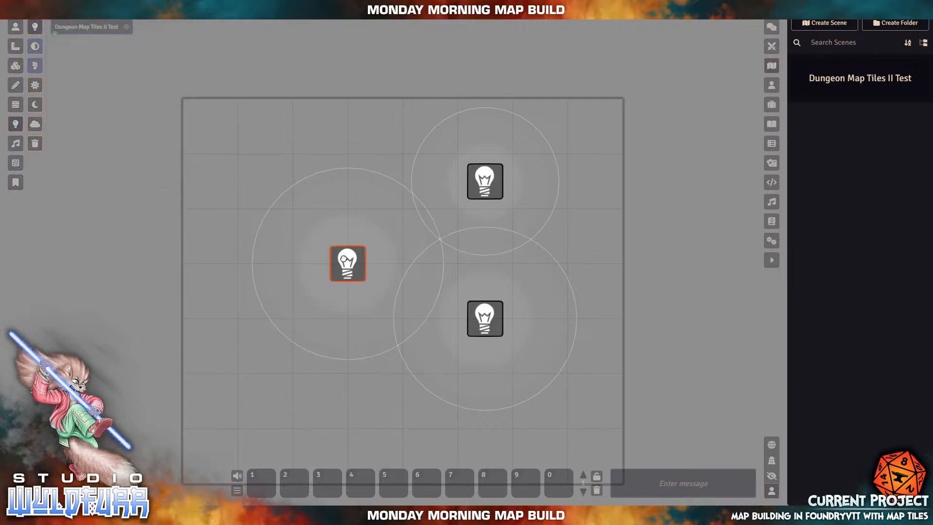
key(Delete)
key(Delete)
key(Delete)
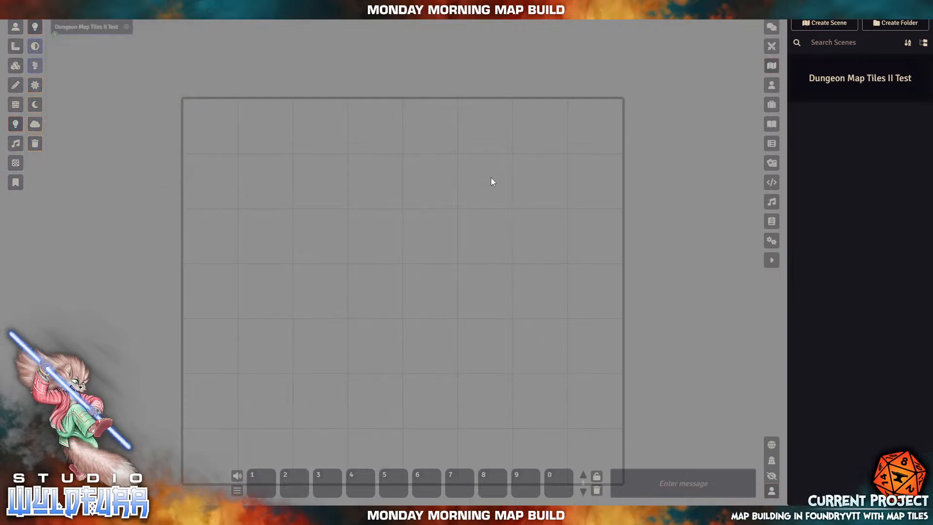
mouse_move(403, 306)
mouse_down()
mouse_move(426, 300)
mouse_move(412, 309)
mouse_up()
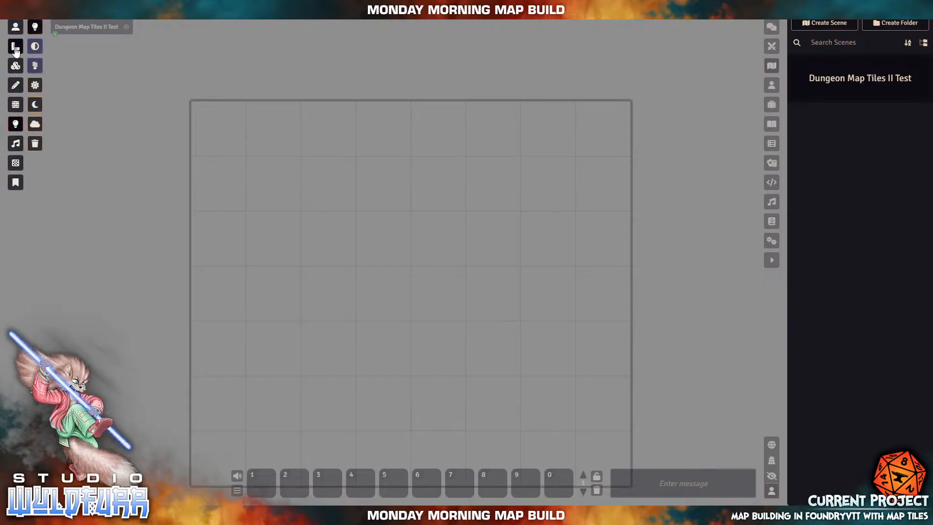
- Draw a trial 30 ft ray template across the grid, then discard it
drag(396, 310, 424, 271)
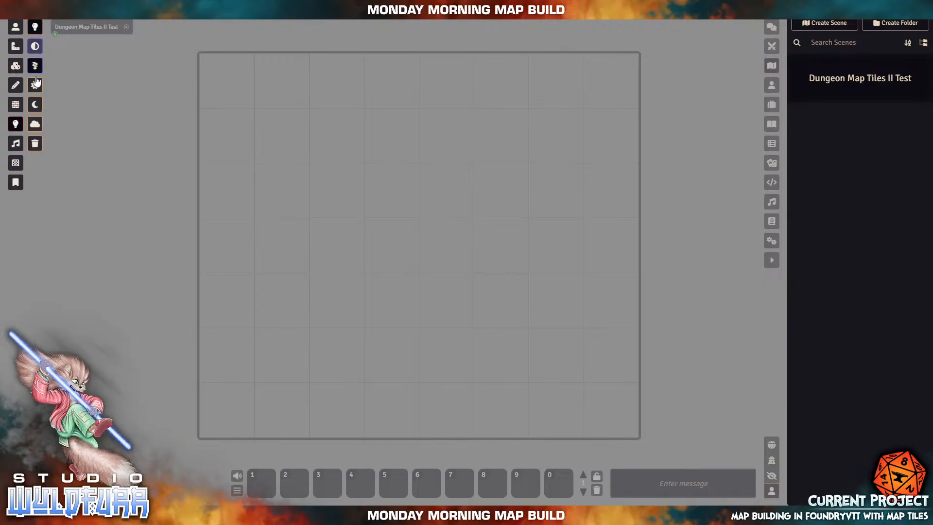
click(15, 53)
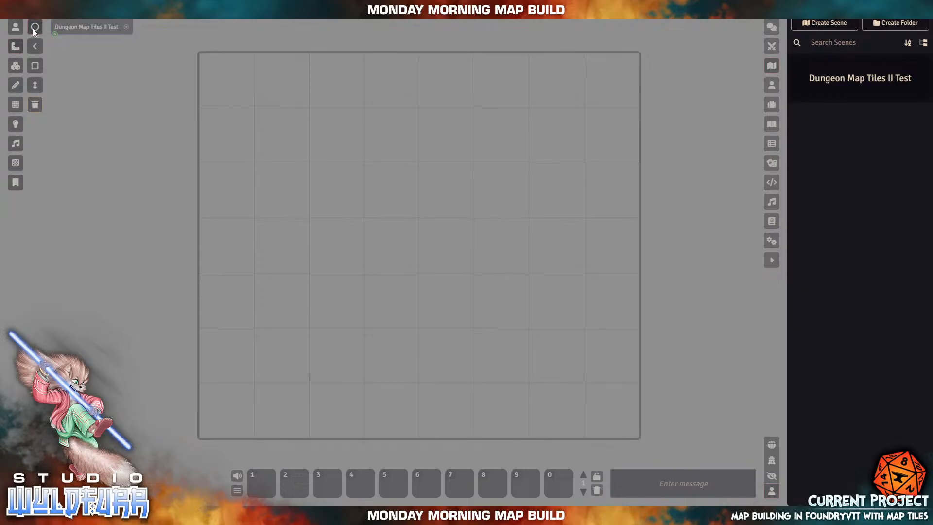
click(36, 68)
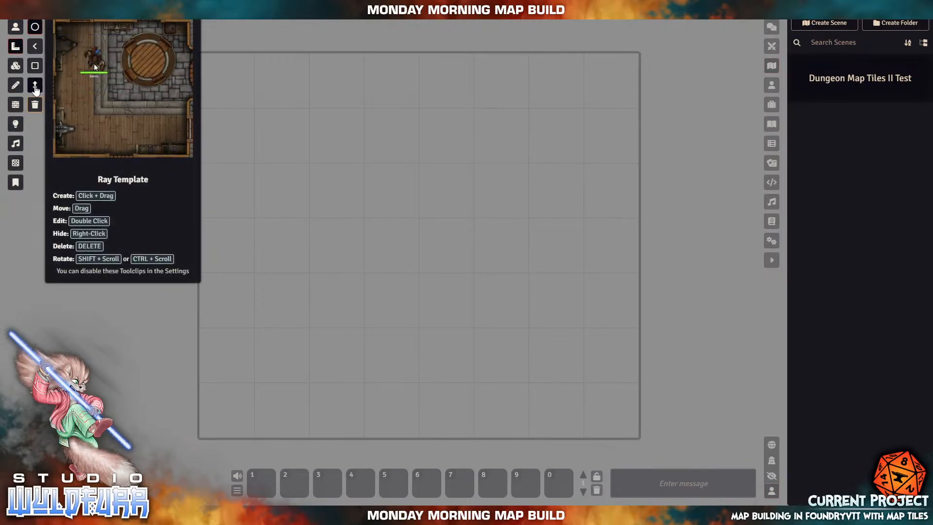
click(35, 87)
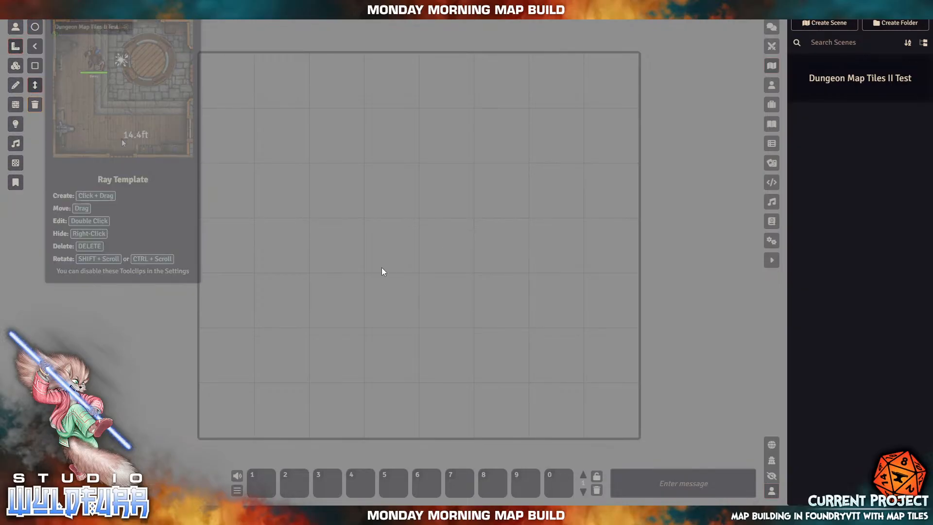
drag(292, 252, 599, 247)
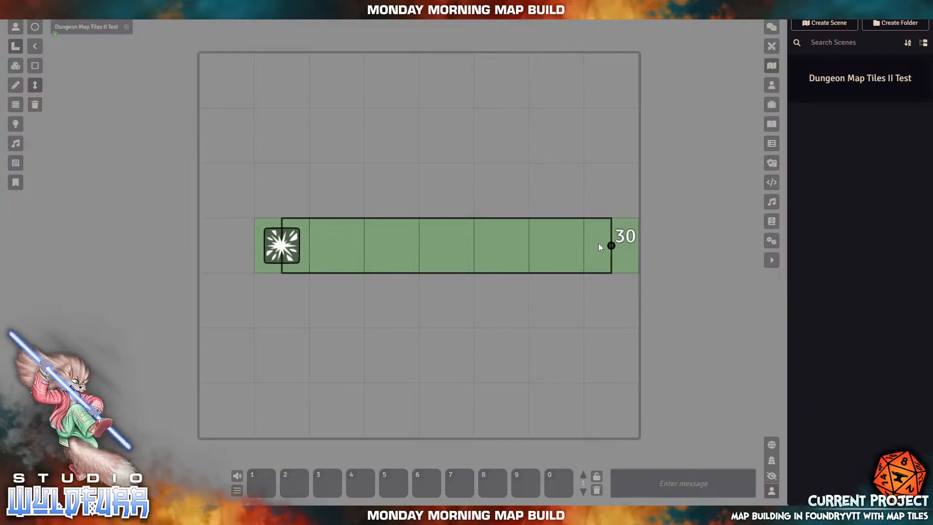
right_click(285, 248)
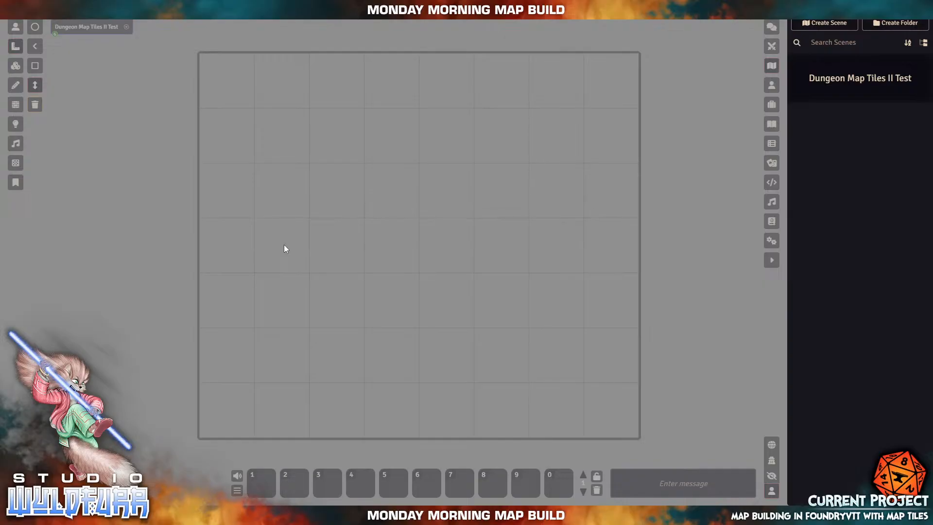
- Try the token and measurement template layers, ending on the Tile Controls layer
click(14, 67)
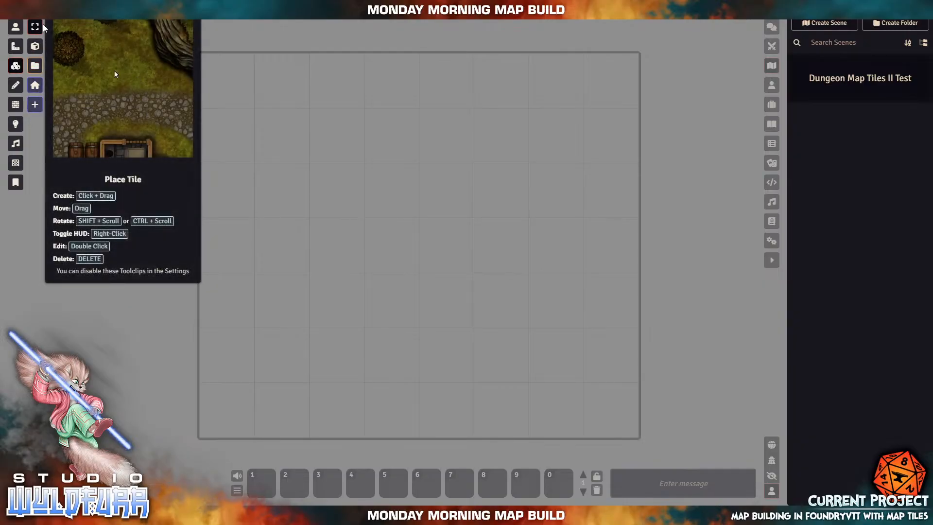
click(12, 49)
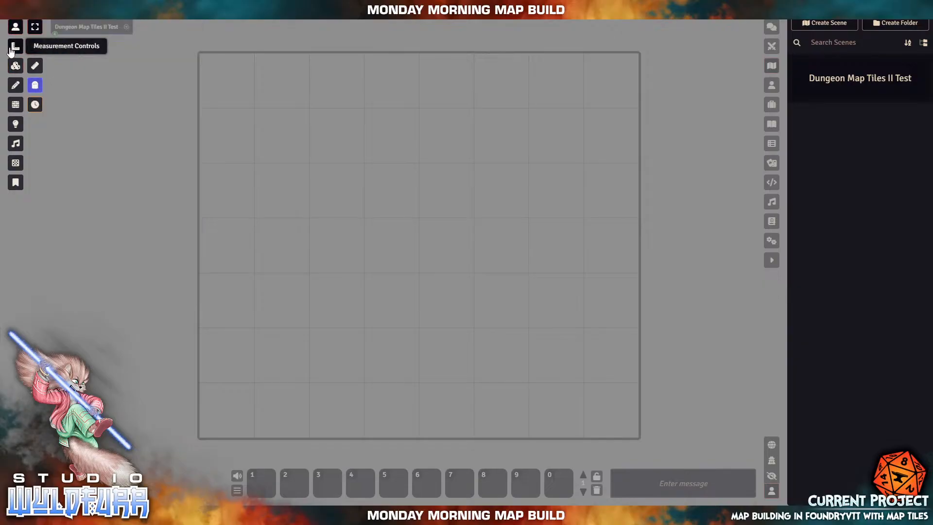
click(11, 51)
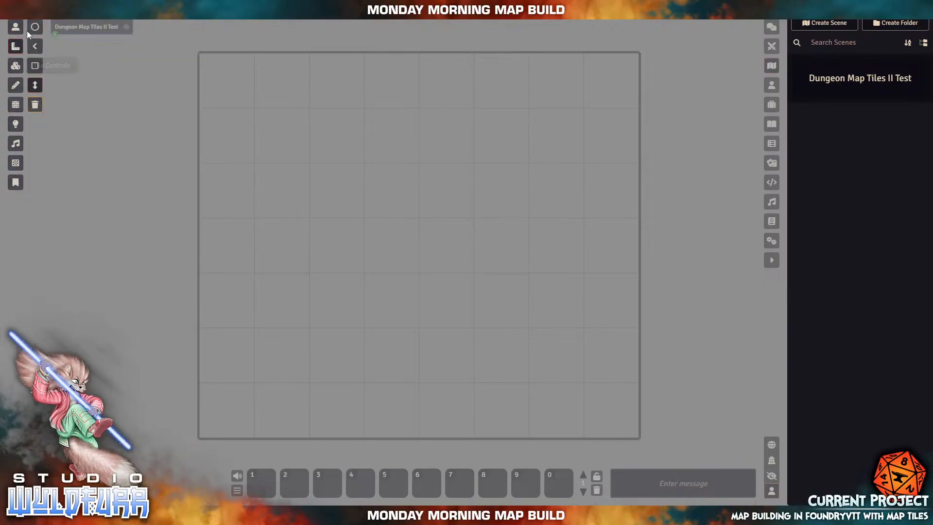
click(19, 29)
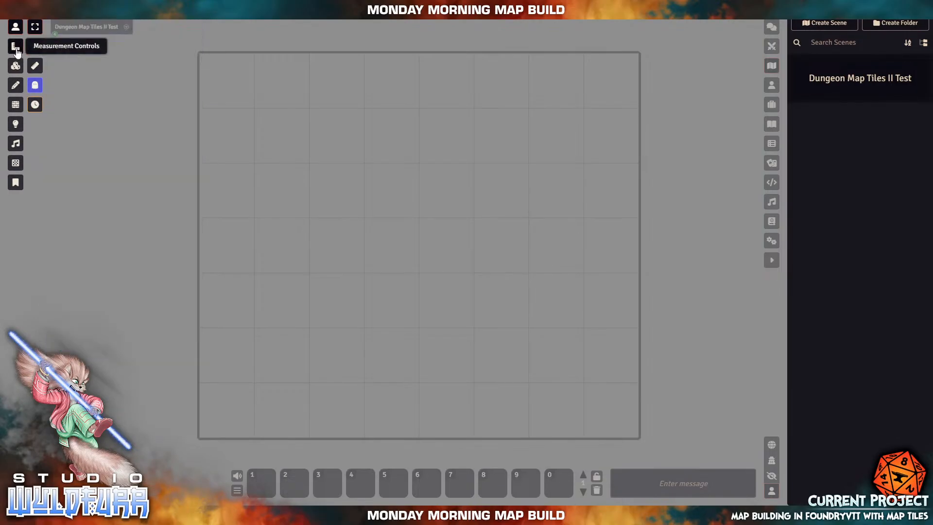
click(16, 51)
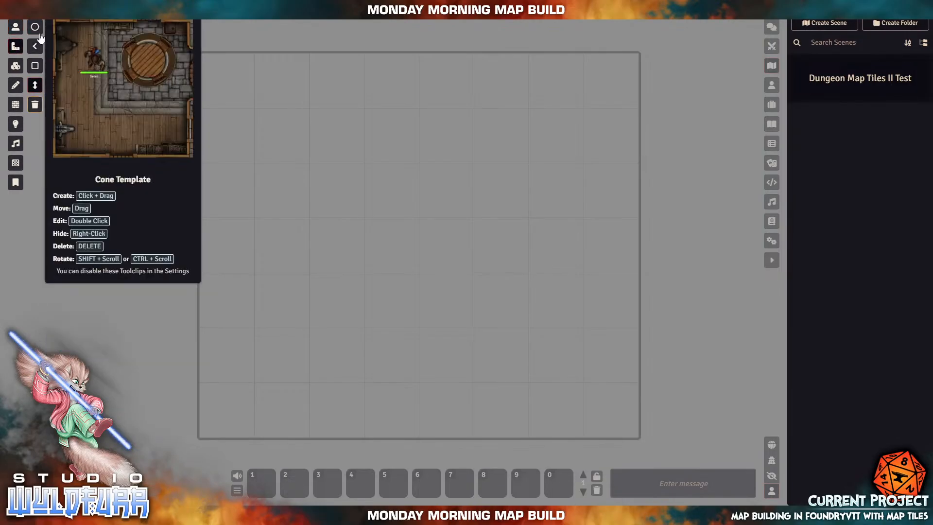
click(17, 26)
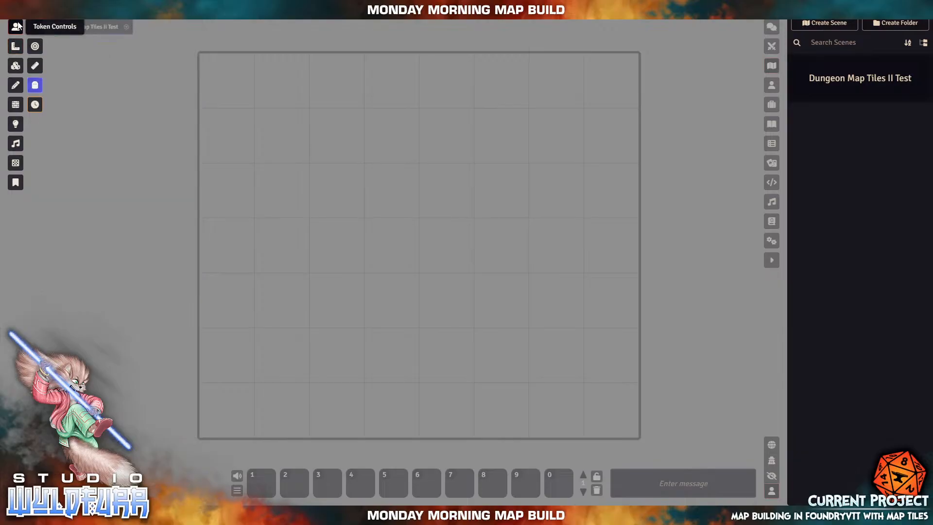
click(38, 108)
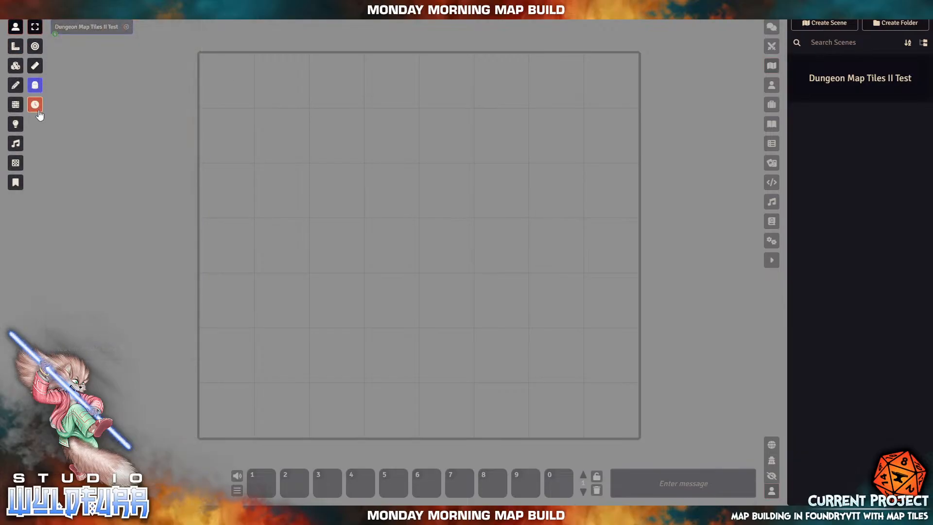
click(14, 48)
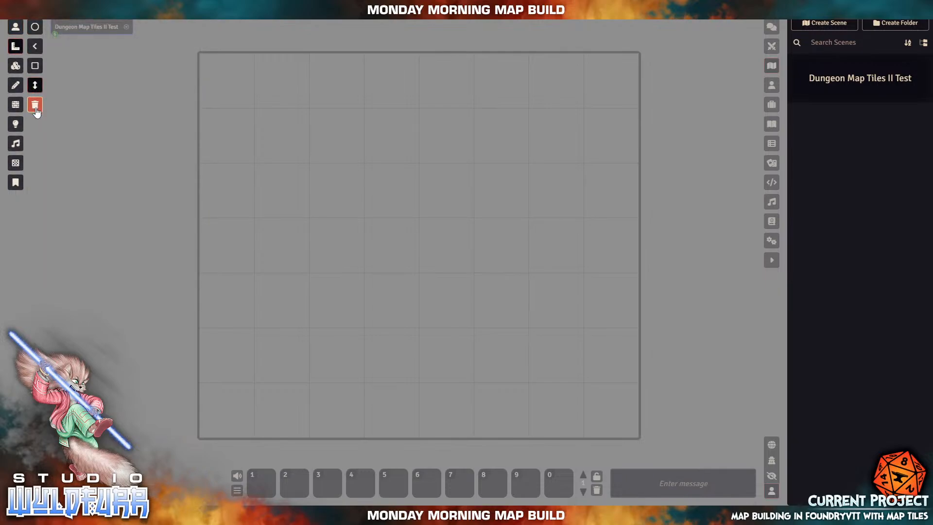
click(16, 65)
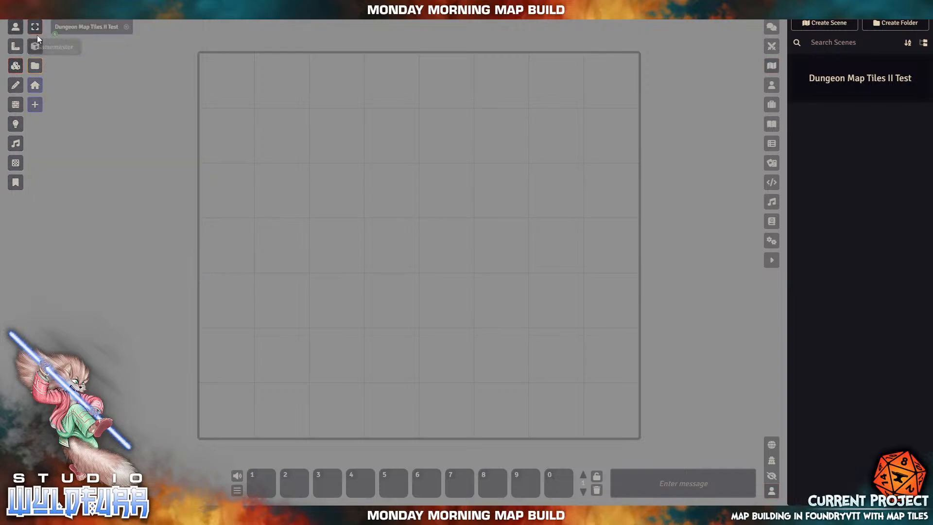
mouse_move(36, 29)
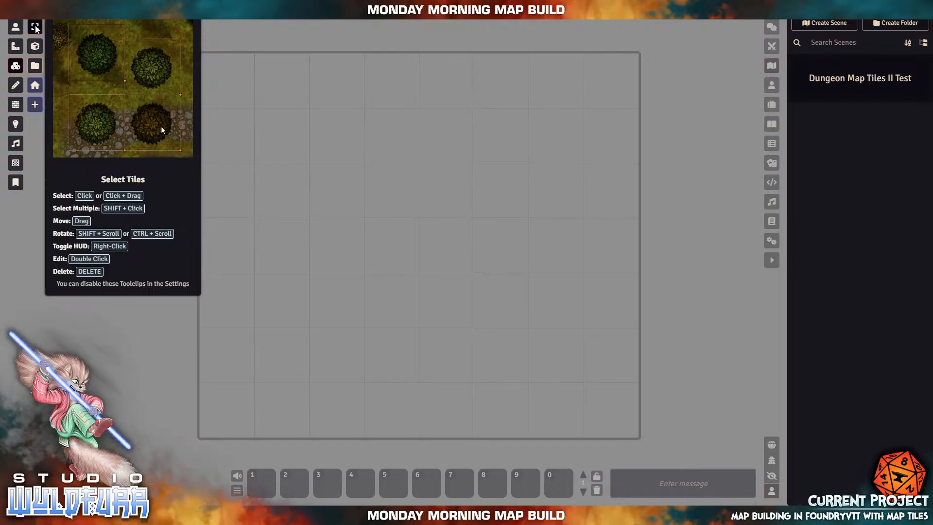
click(35, 46)
drag(413, 200, 508, 285)
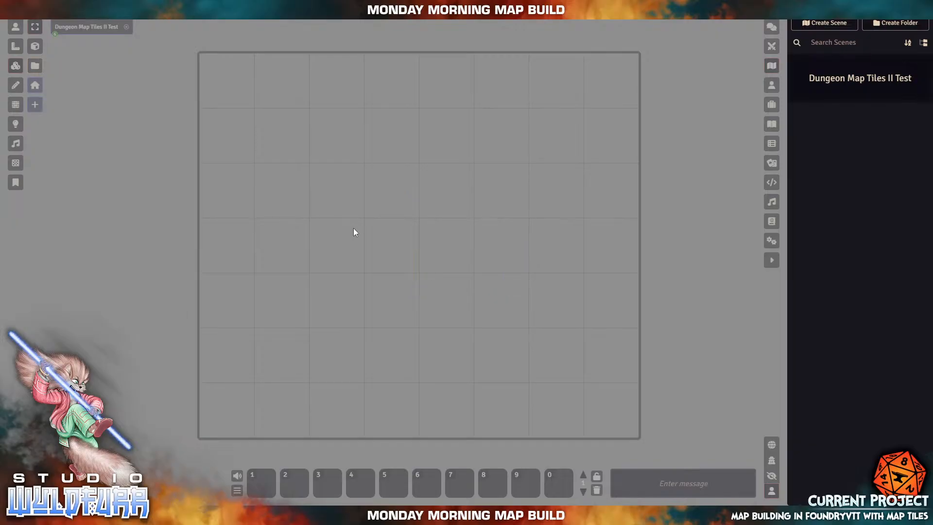
click(35, 27)
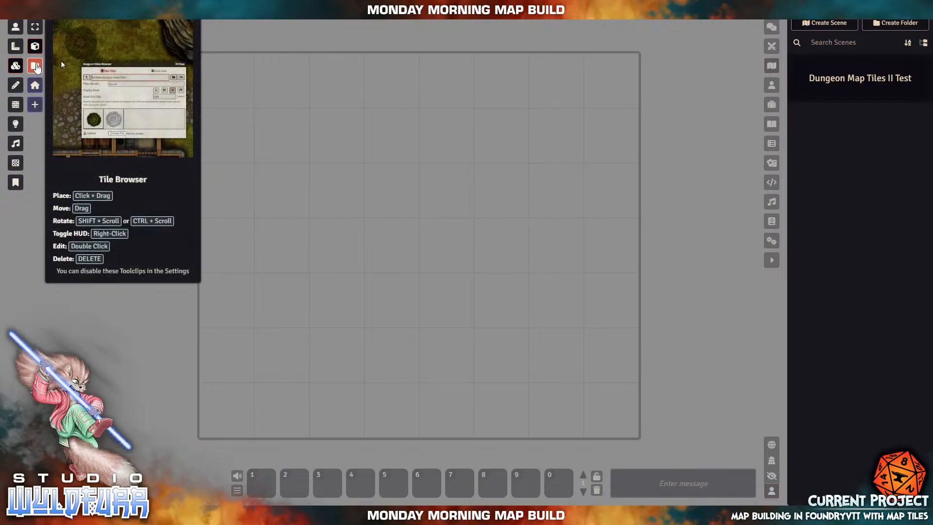
- Open the Tile Browser and navigate to the modules/dungeon-map-tiles-ii folder
click(35, 66)
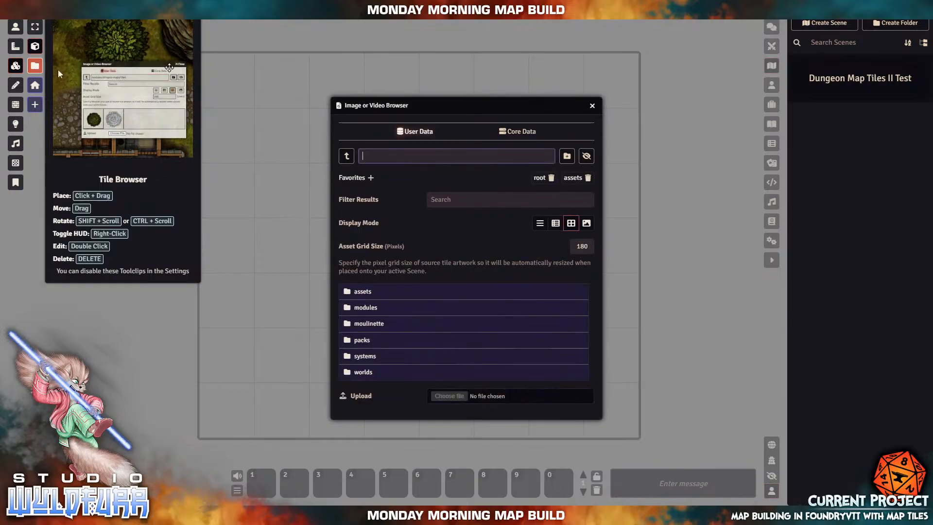
drag(470, 106, 429, 79)
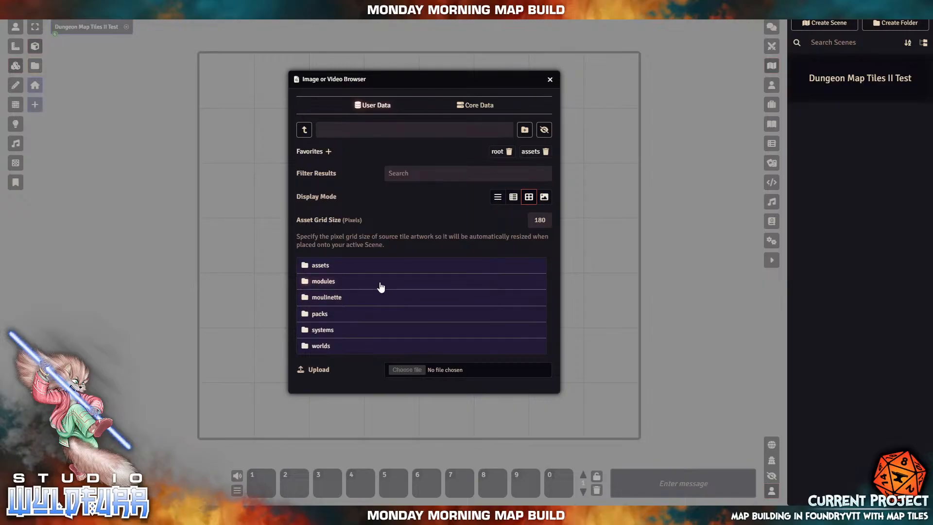
click(324, 282)
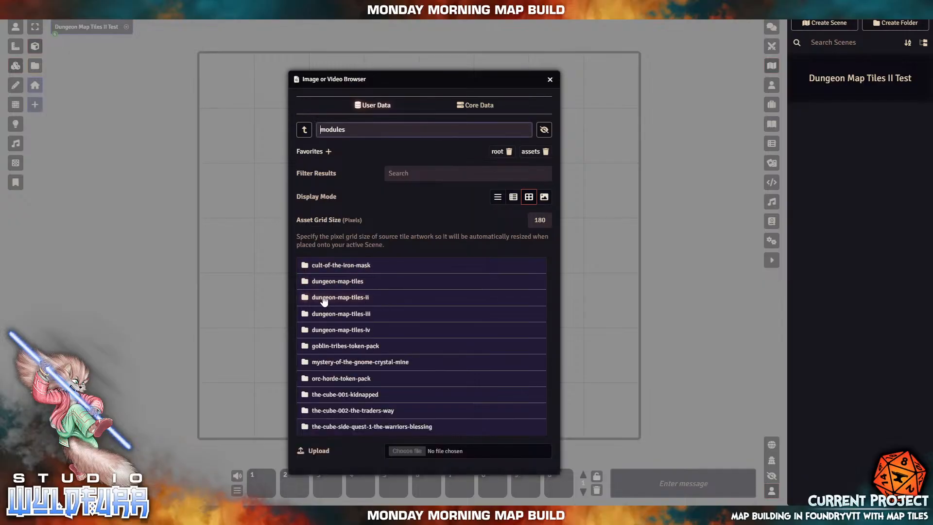
click(324, 299)
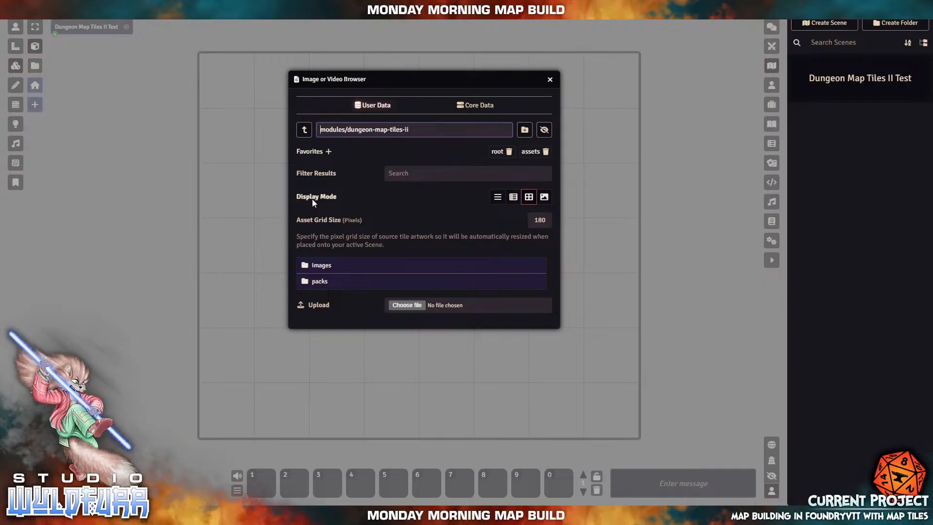
- Browse into images > Outer Walls in the image browser and nudge the dialog higher
click(324, 265)
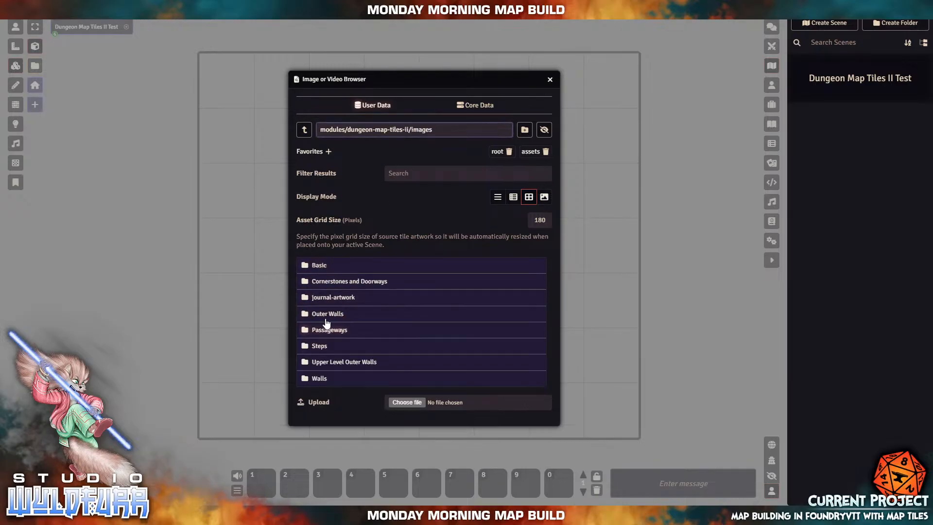
click(327, 314)
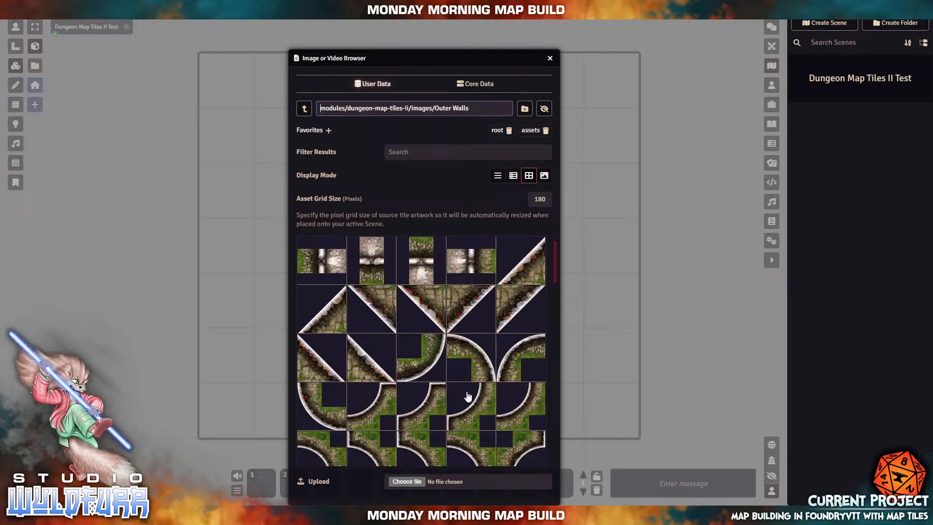
drag(446, 56, 463, 33)
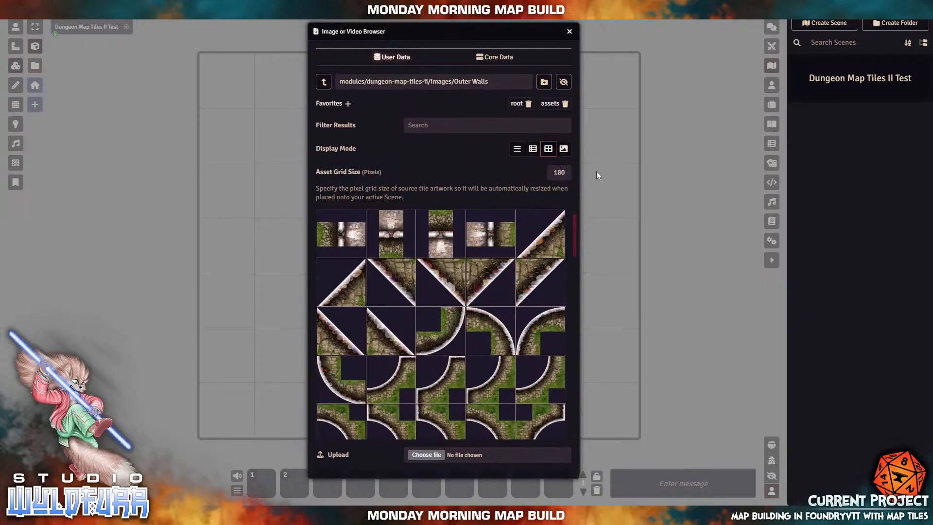
- Compare the Outer Walls files in List and Thumbnail modes, then return to Tiles view
click(518, 153)
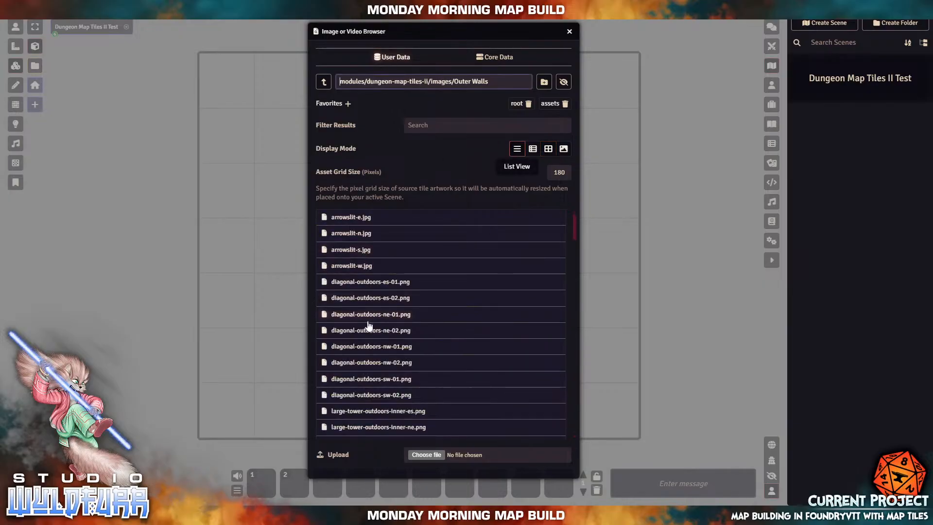
scroll(383, 305, down, 12)
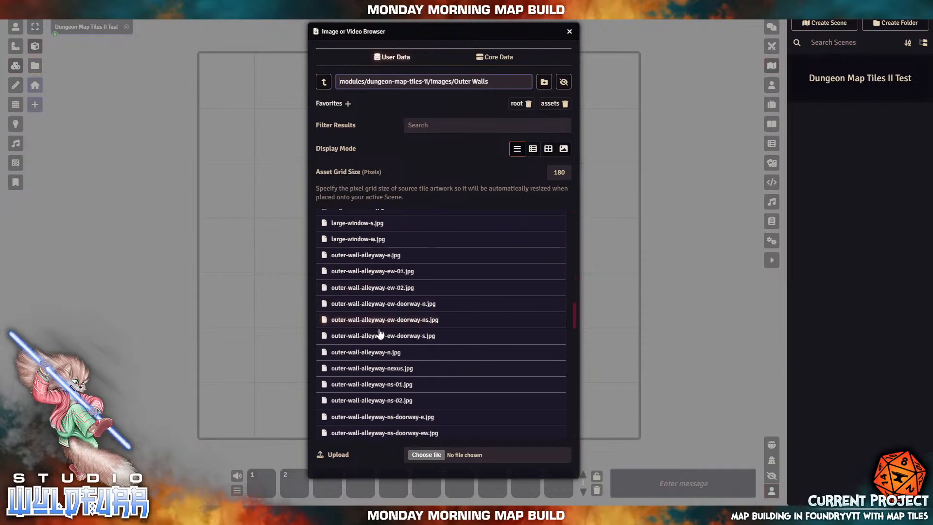
scroll(413, 340, down, 5)
scroll(398, 342, up, 10)
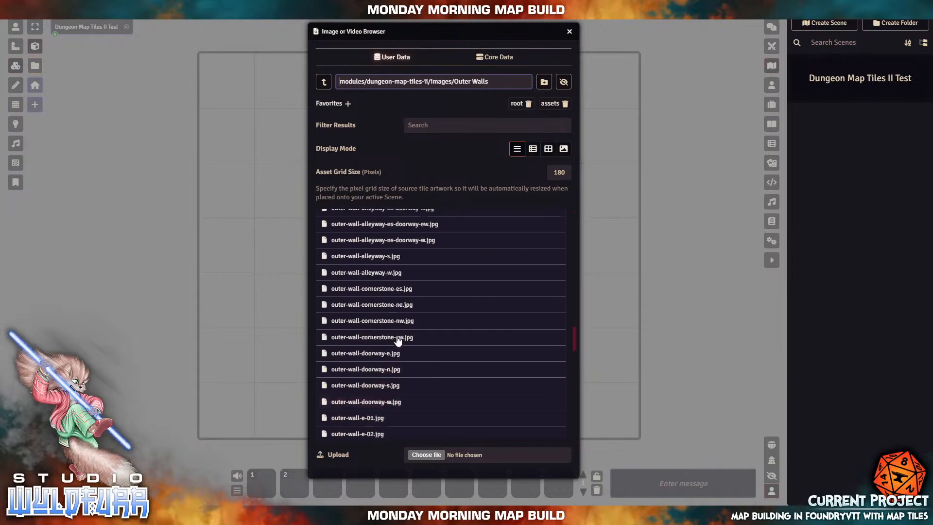
scroll(399, 342, up, 8)
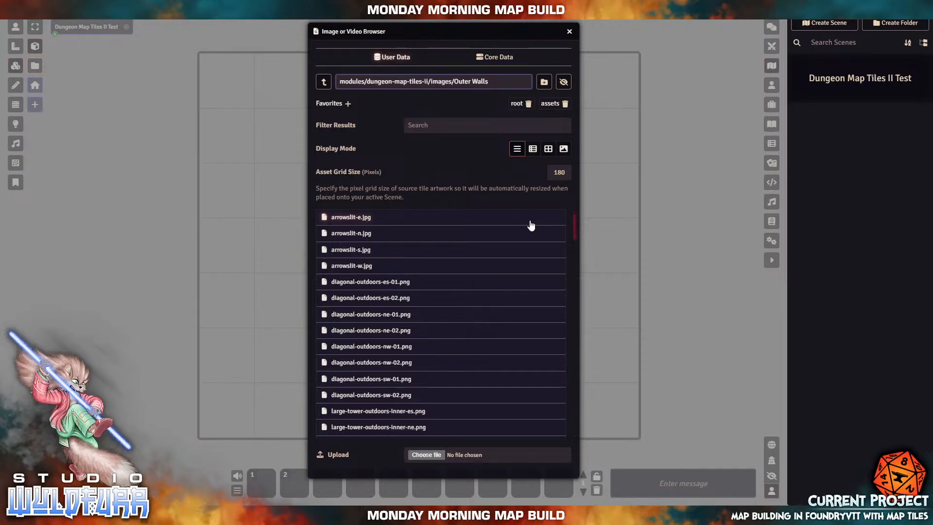
click(533, 149)
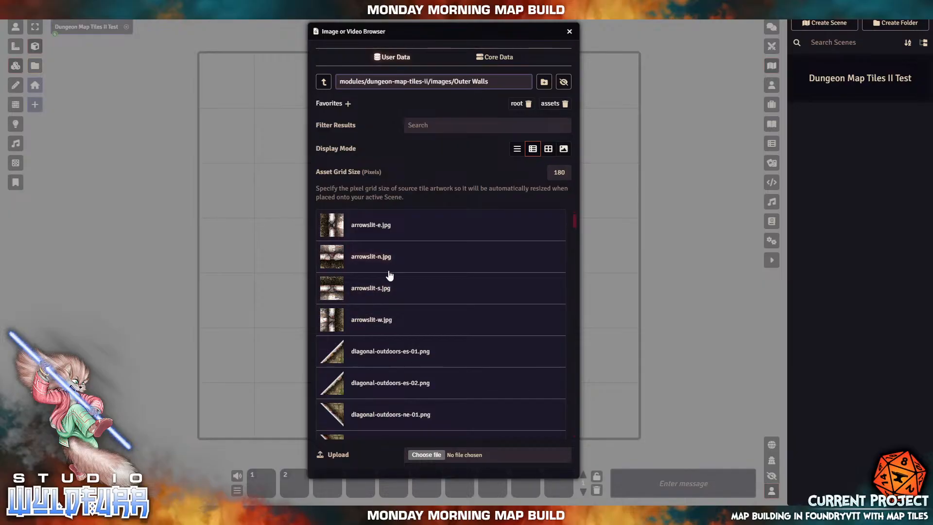
scroll(390, 276, down, 10)
scroll(392, 276, up, 10)
click(549, 150)
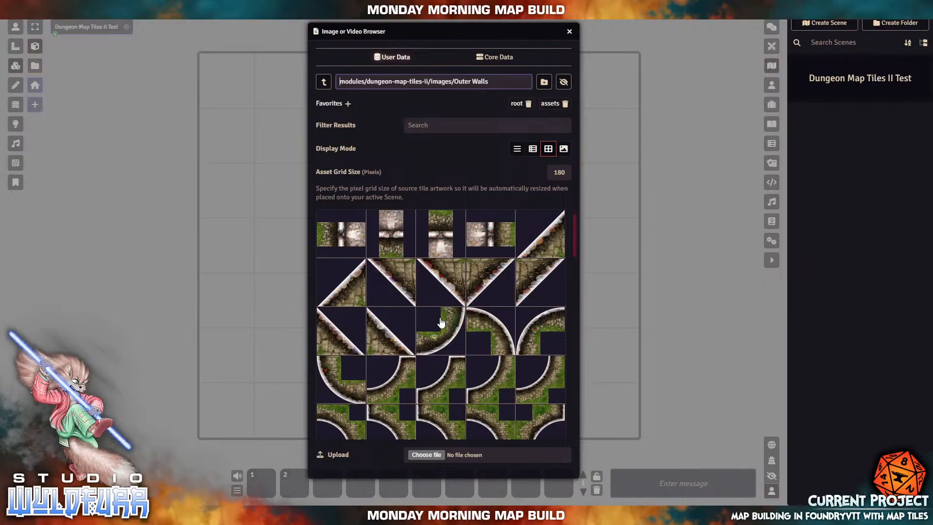
- Drag a wall tile onto the scene and move the image browser to the right edge
scroll(476, 368, down, 5)
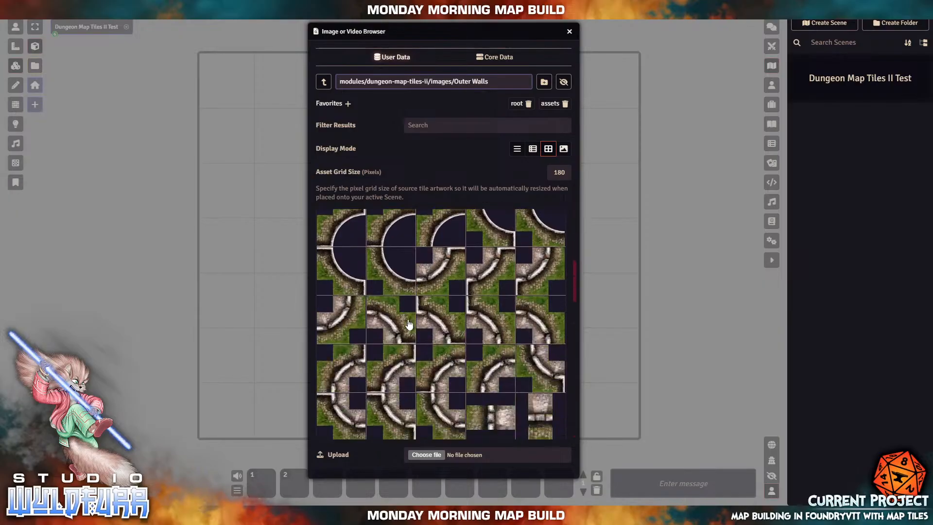
scroll(476, 369, up, 5)
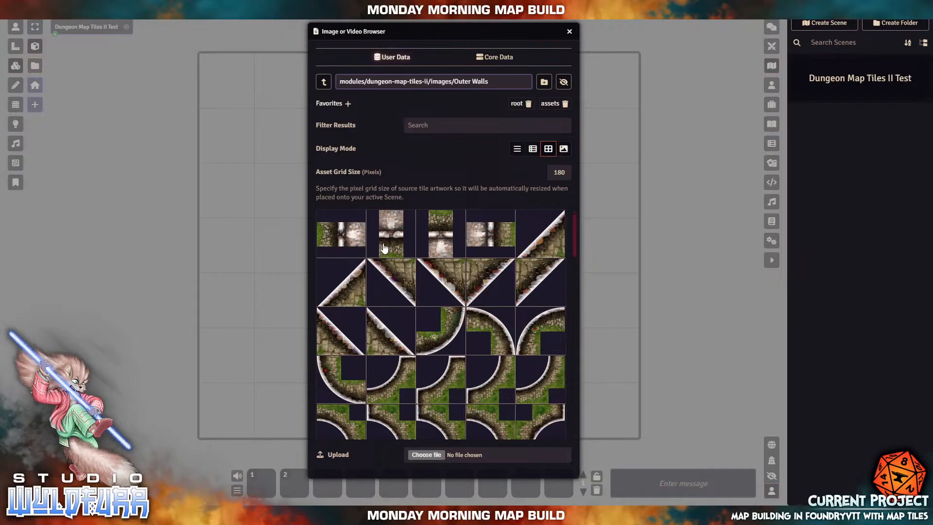
scroll(431, 338, down, 10)
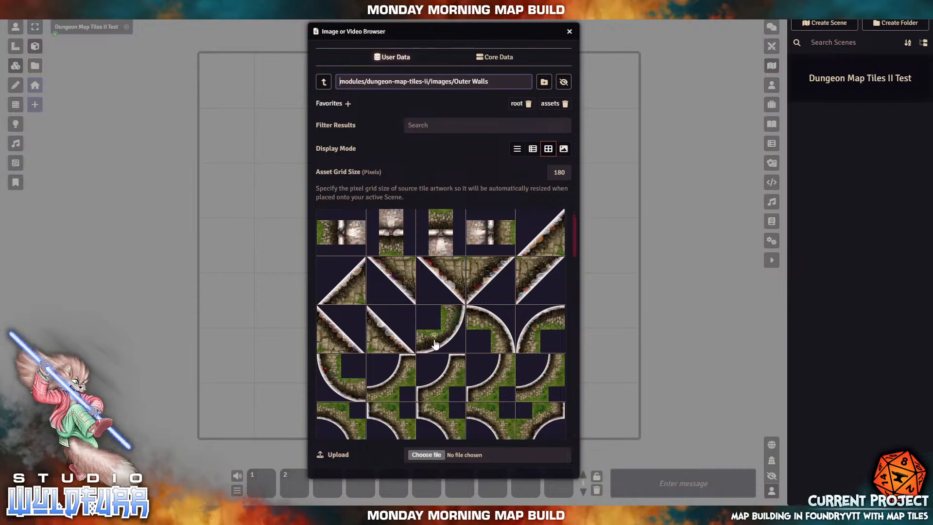
scroll(431, 338, up, 5)
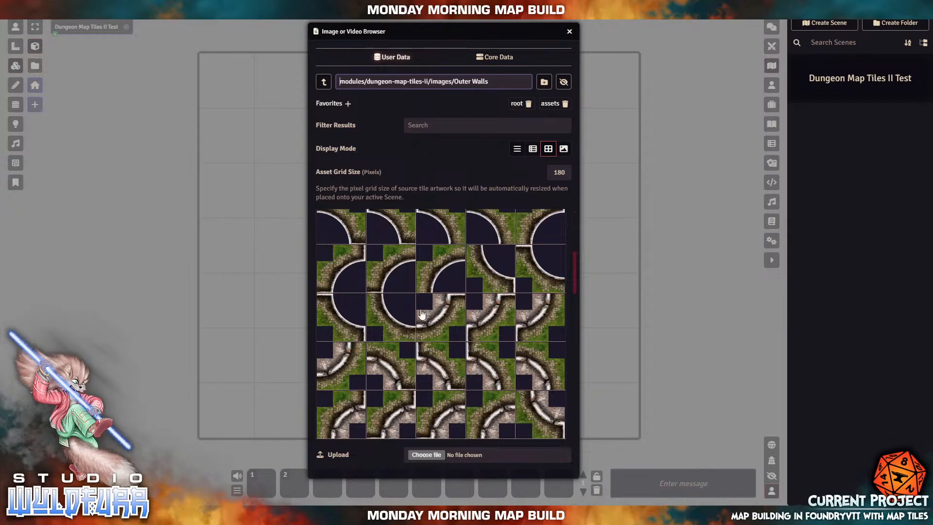
scroll(409, 335, down, 2)
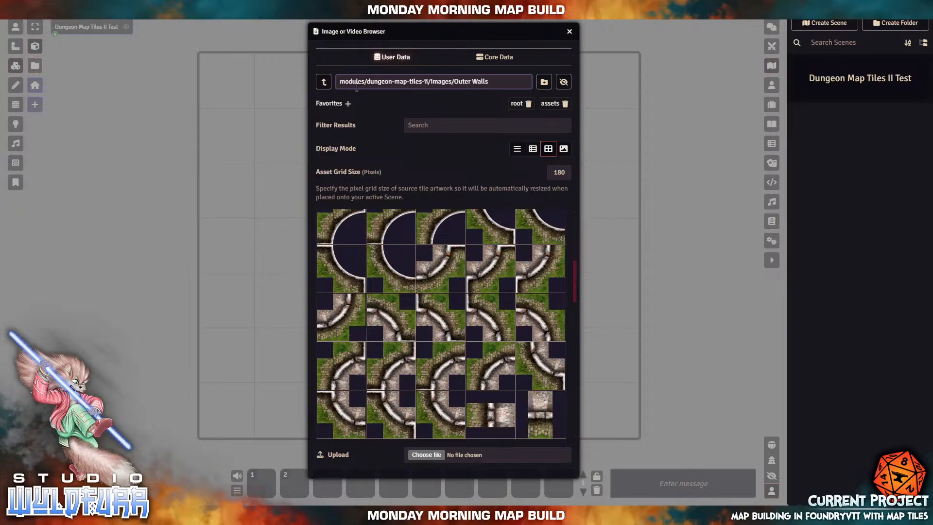
click(393, 318)
drag(394, 318, 266, 256)
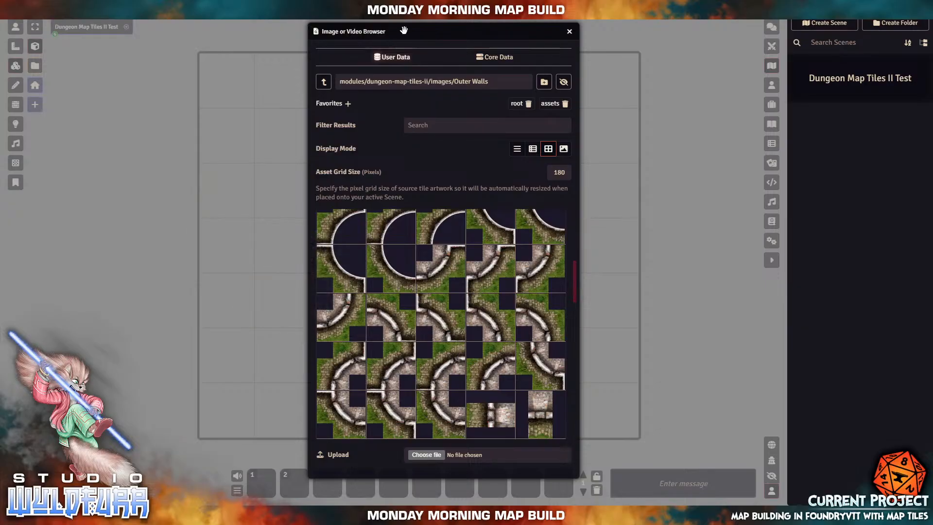
drag(404, 31, 757, 50)
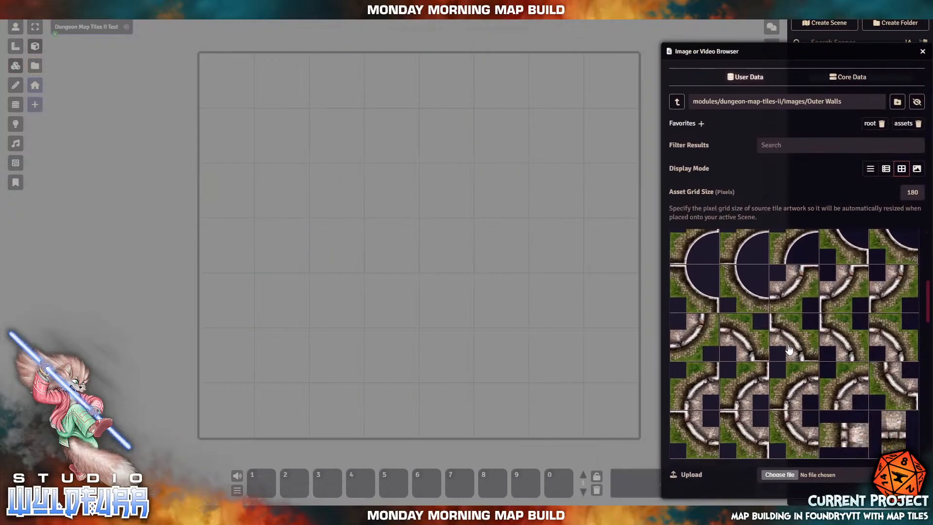
- Place the three-by-three curved corner wall tile and shift it one grid square over
drag(788, 350, 329, 234)
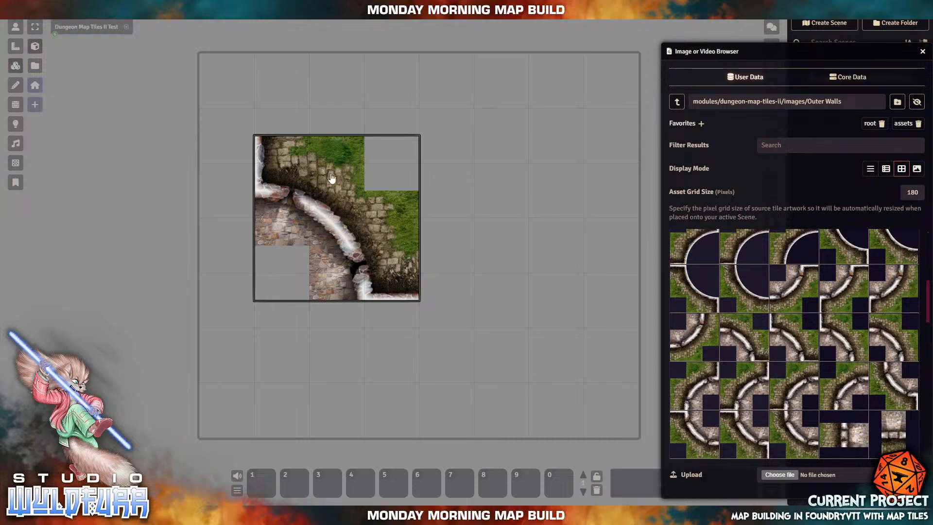
drag(330, 254, 382, 240)
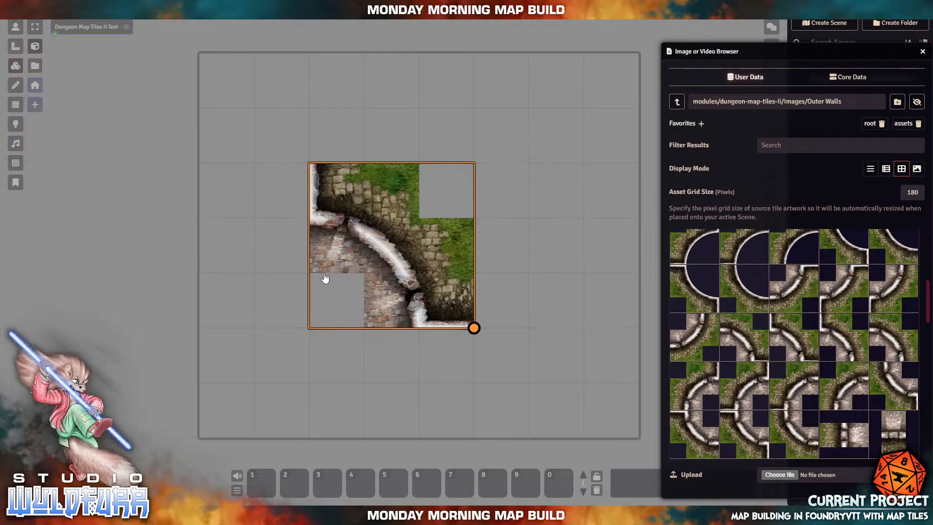
mouse_move(380, 254)
mouse_down()
mouse_move(360, 273)
mouse_move(393, 249)
mouse_up()
scroll(852, 324, down, 5)
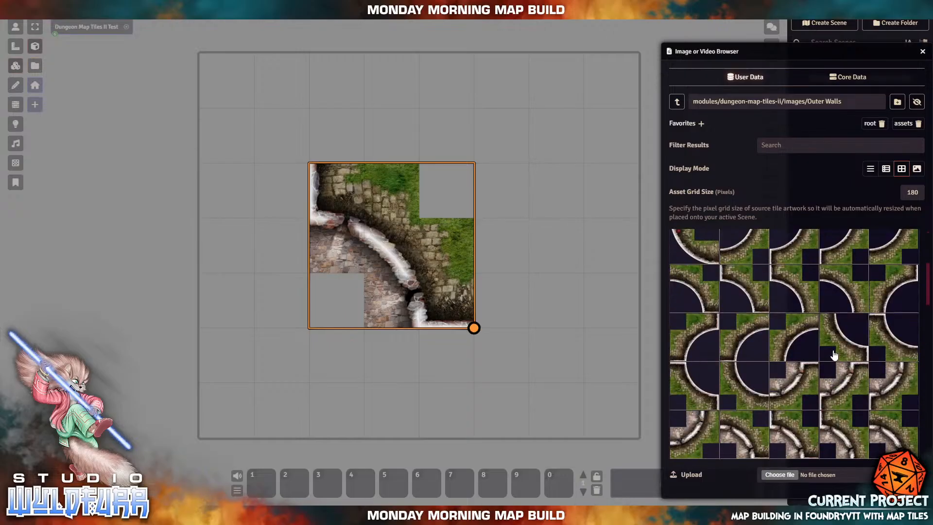
scroll(835, 378, down, 3)
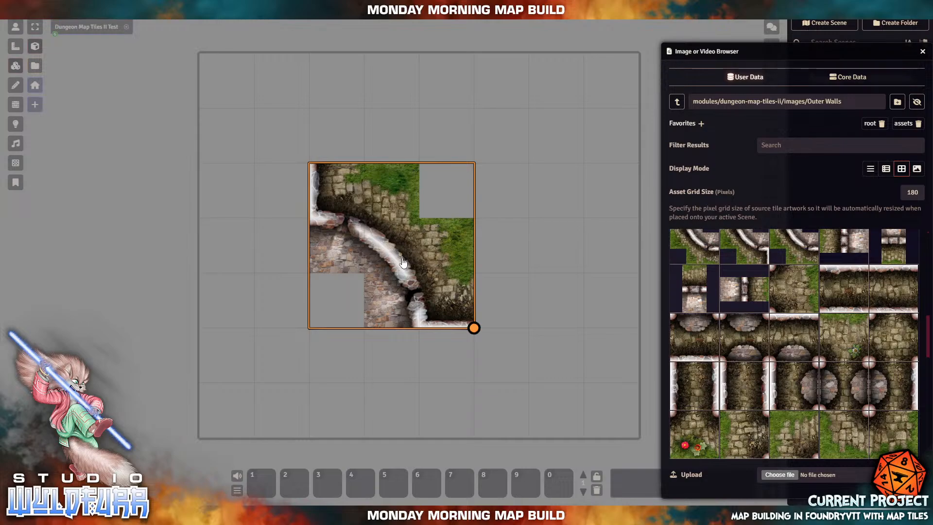
- Delete the large curved wall tile from the scene
key(Delete)
scroll(828, 356, up, 5)
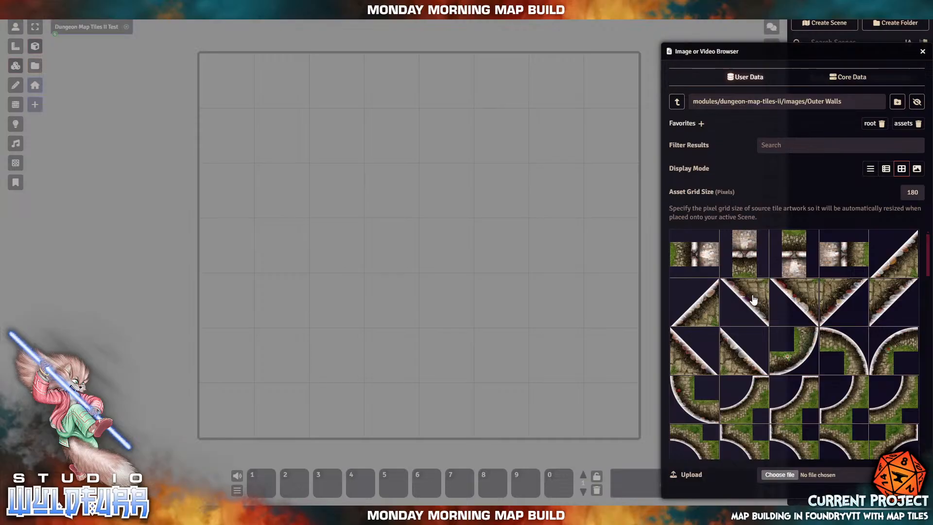
scroll(782, 387, down, 10)
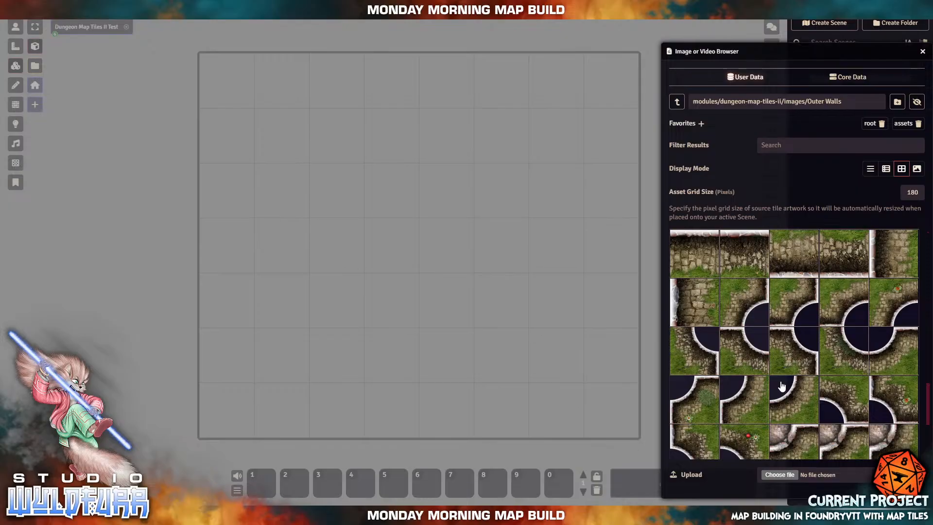
scroll(781, 386, up, 3)
scroll(782, 386, down, 3)
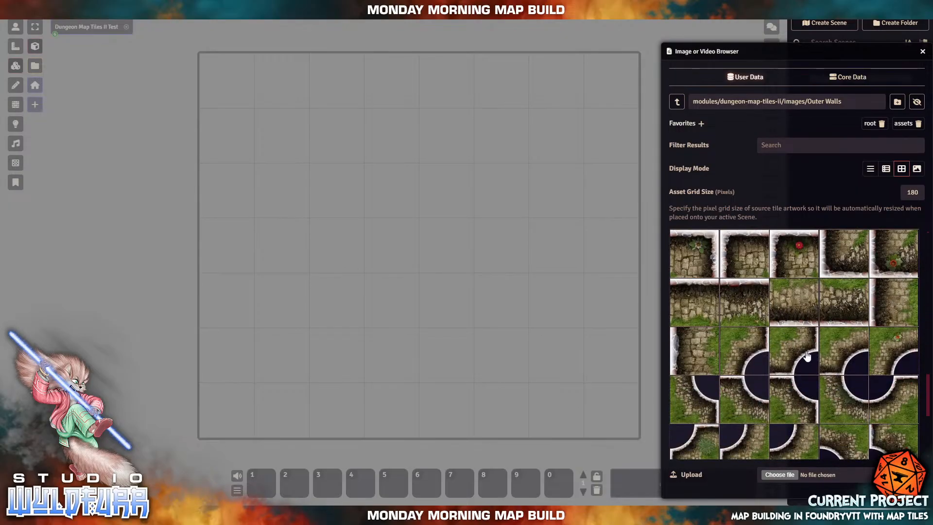
- Try two other curved wall tiles on the scene, deleting each one after placing it
drag(802, 357, 365, 222)
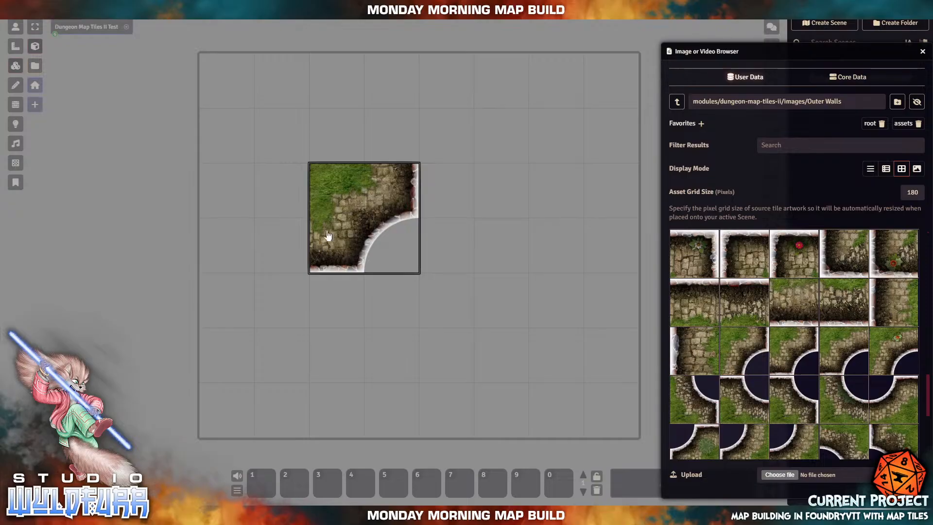
click(351, 213)
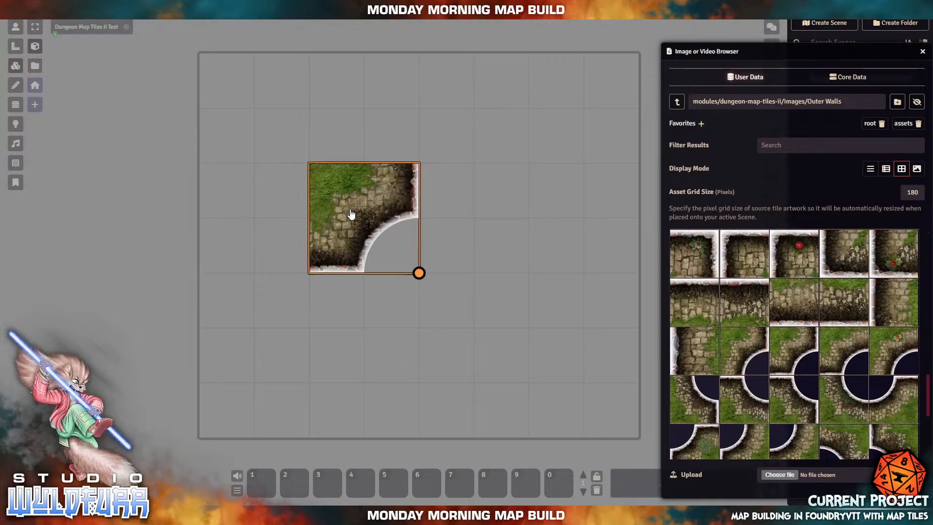
key(Delete)
scroll(818, 398, down, 2)
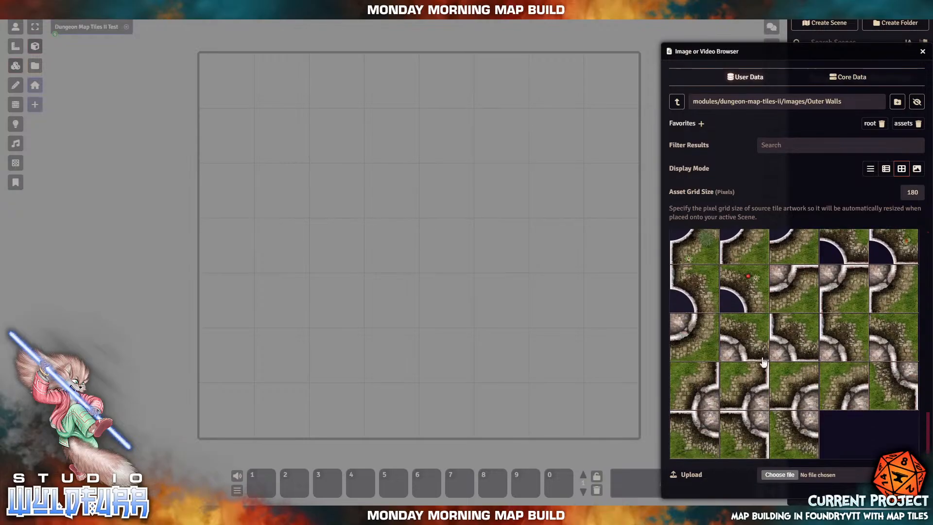
drag(705, 295, 395, 190)
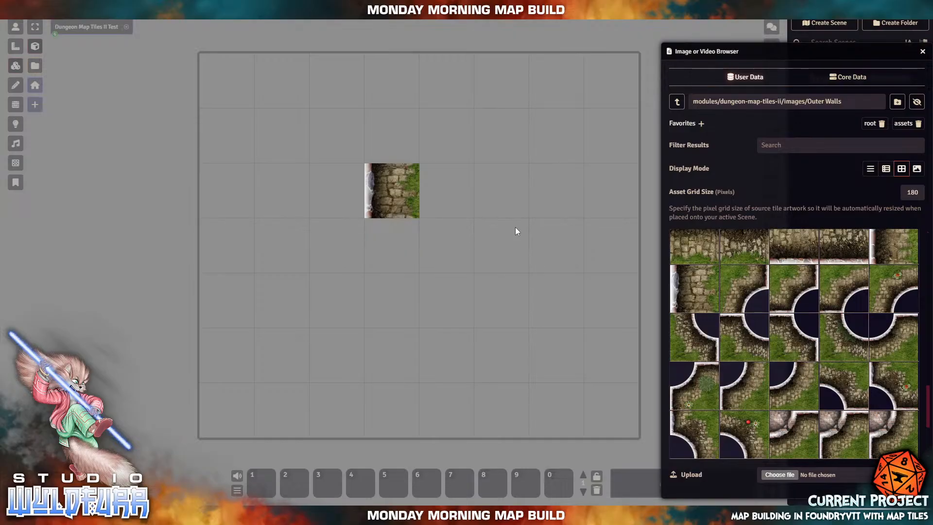
click(393, 204)
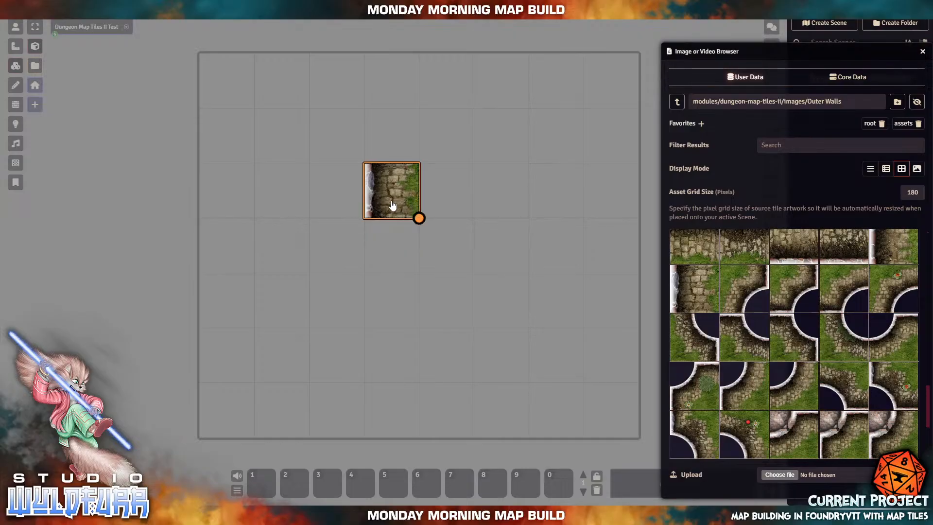
key(Delete)
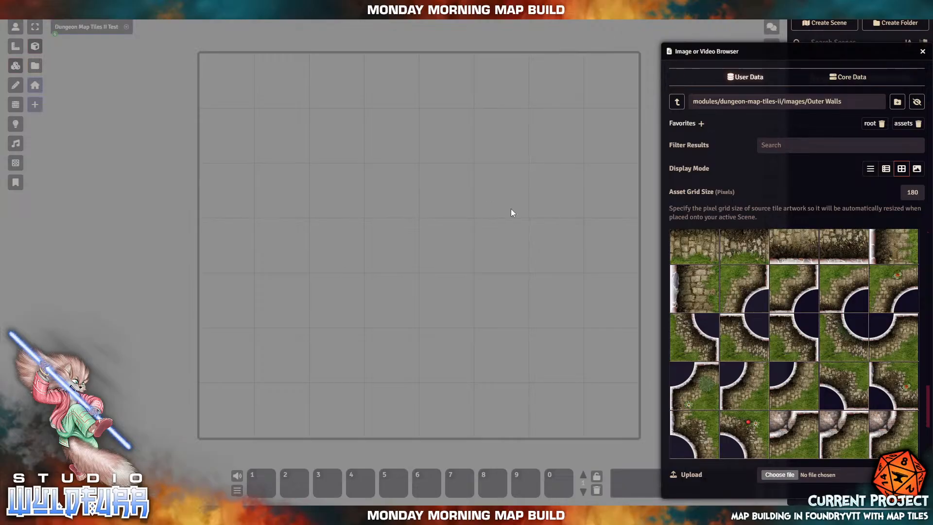
scroll(852, 351, up, 10)
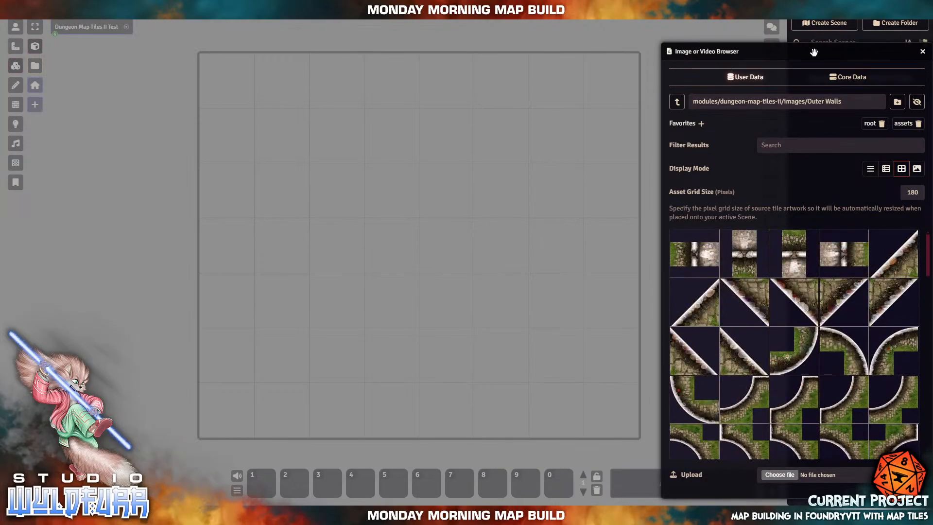
drag(799, 52, 514, 51)
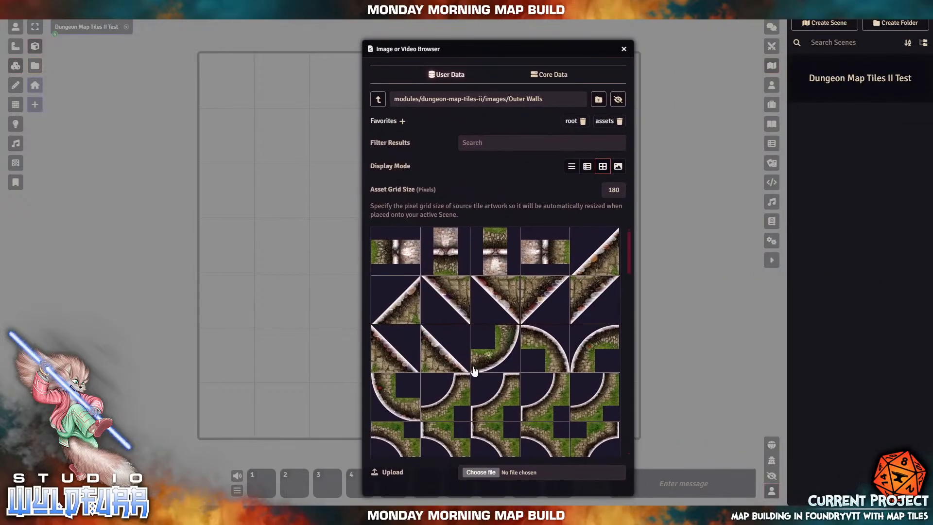
scroll(486, 377, down, 3)
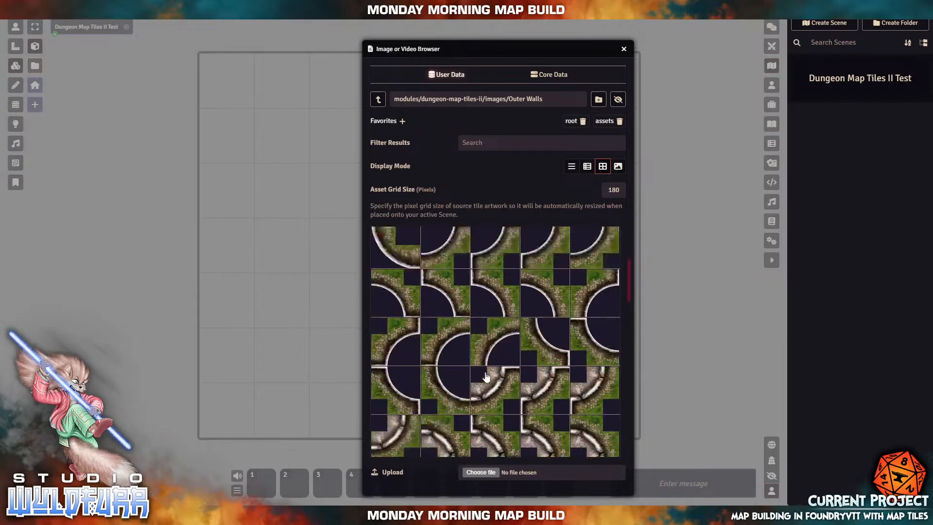
scroll(486, 377, down, 10)
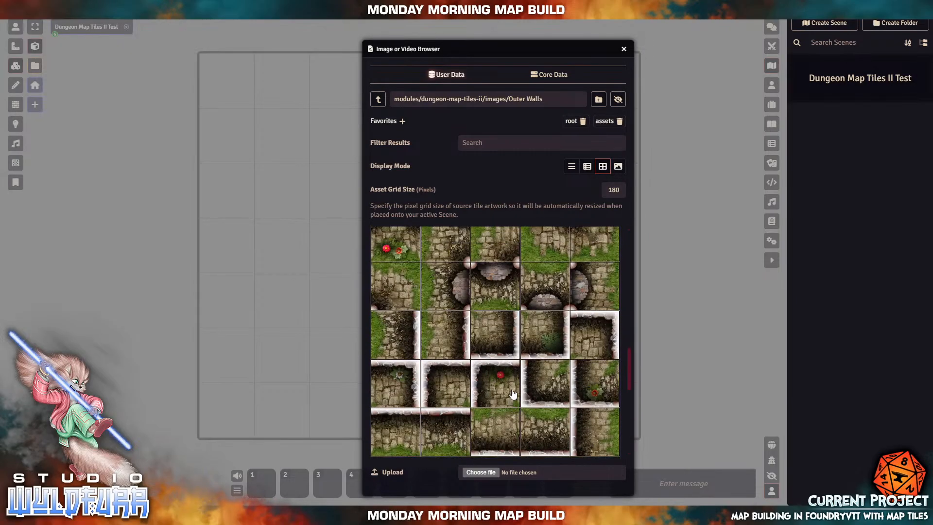
scroll(513, 389, up, 5)
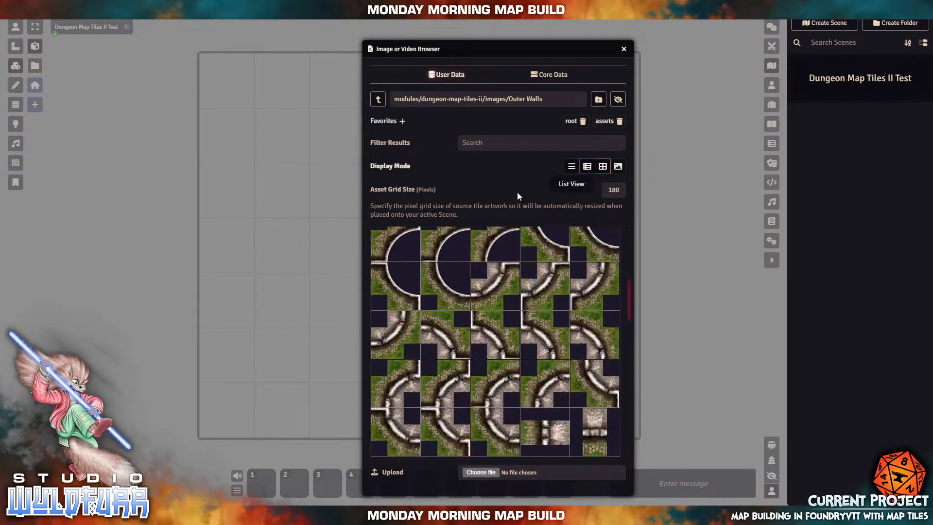
drag(481, 48, 771, 28)
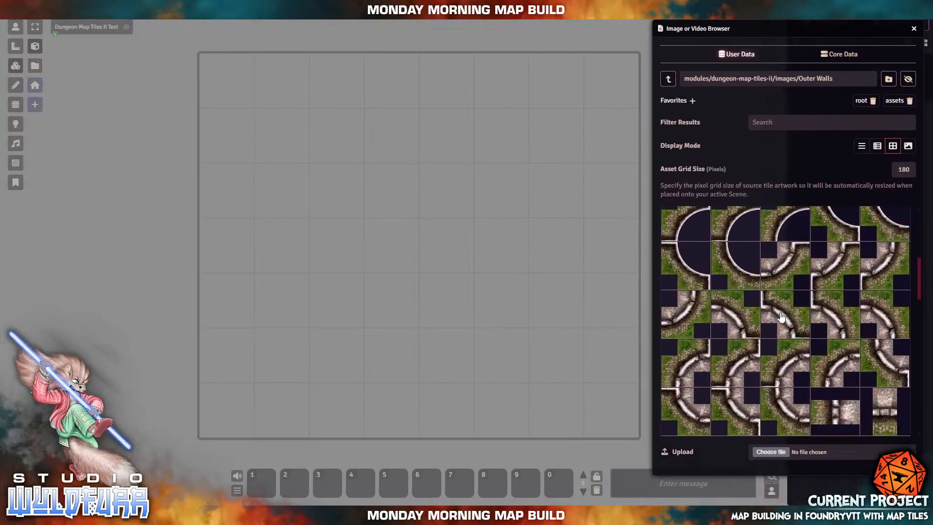
drag(782, 316, 441, 317)
drag(447, 285, 450, 314)
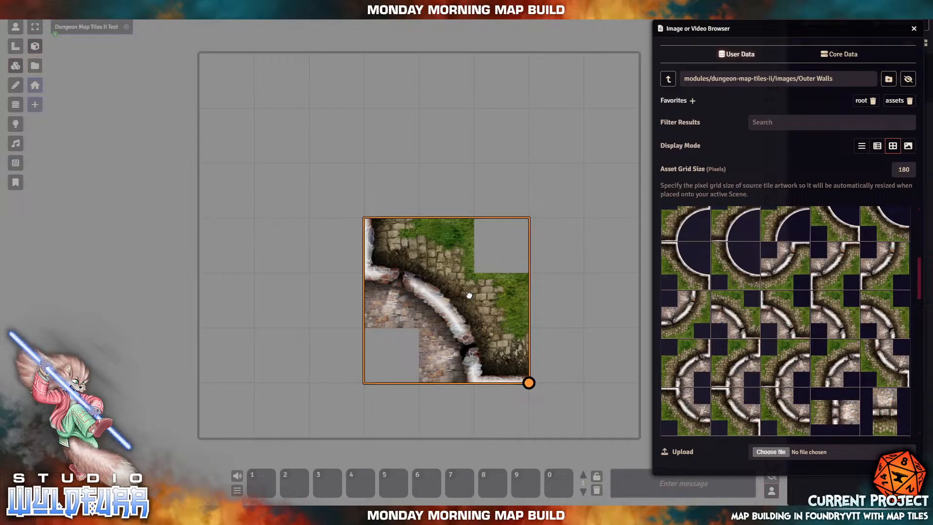
drag(469, 298, 361, 132)
drag(368, 181, 549, 356)
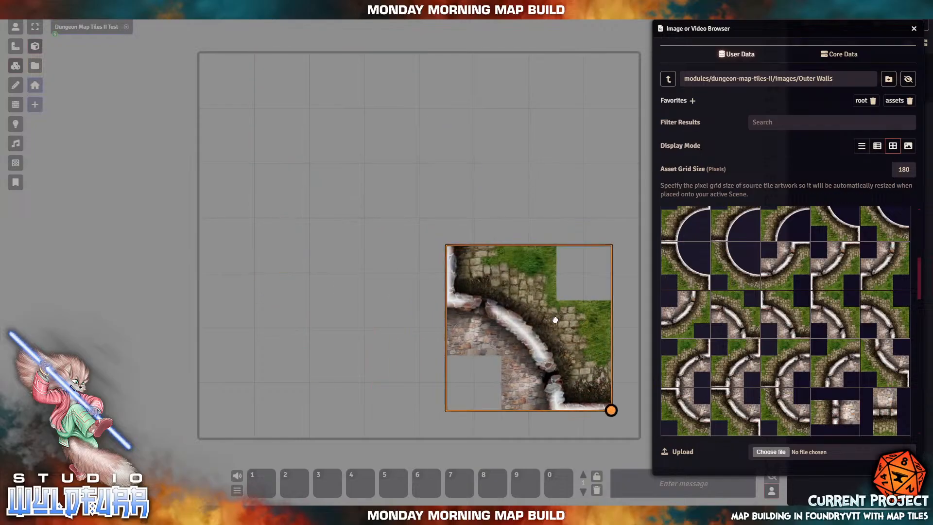
drag(556, 319, 518, 241)
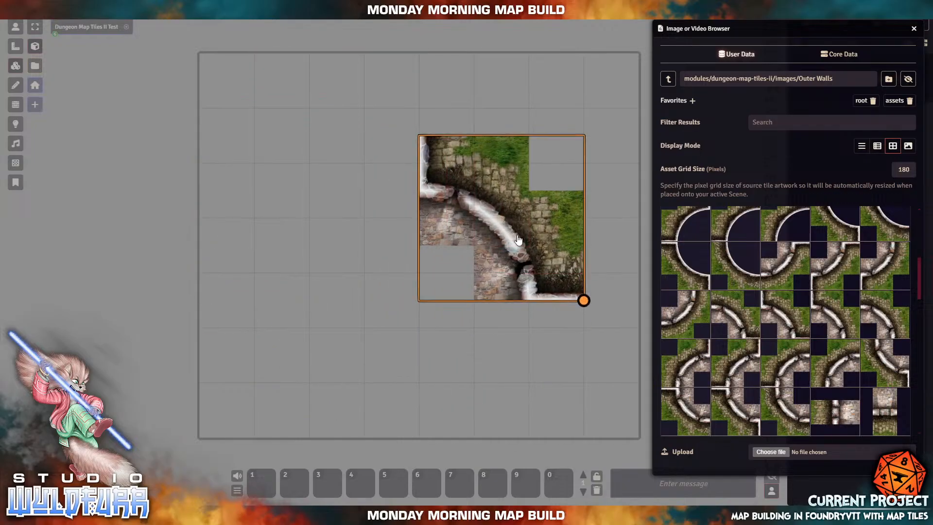
drag(471, 194, 421, 195)
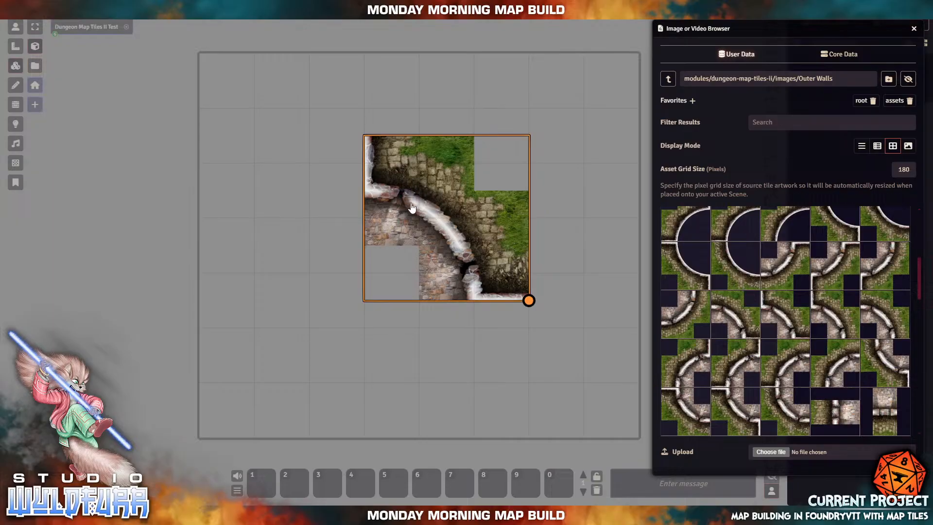
drag(488, 245, 444, 302)
key(Delete)
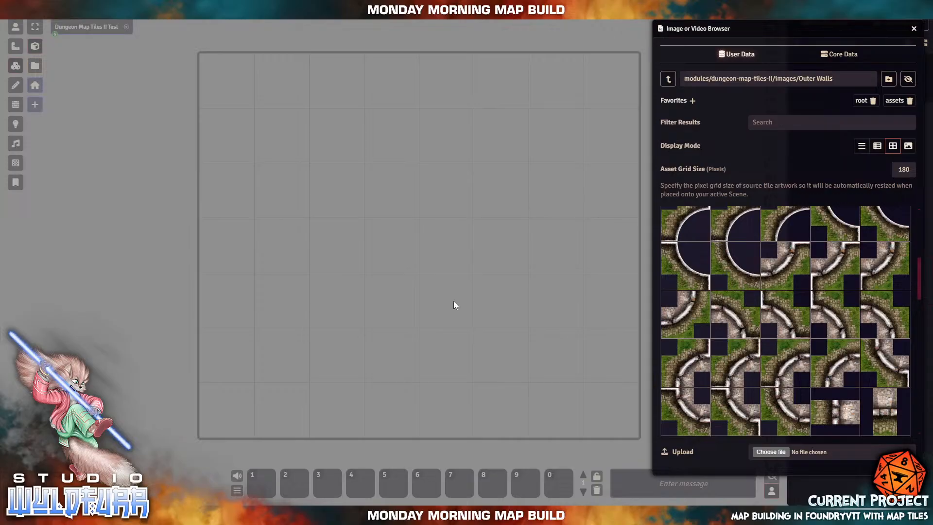
- Drop several trial curved wall tiles onto the scene's upper-left and left areas
drag(694, 314, 418, 272)
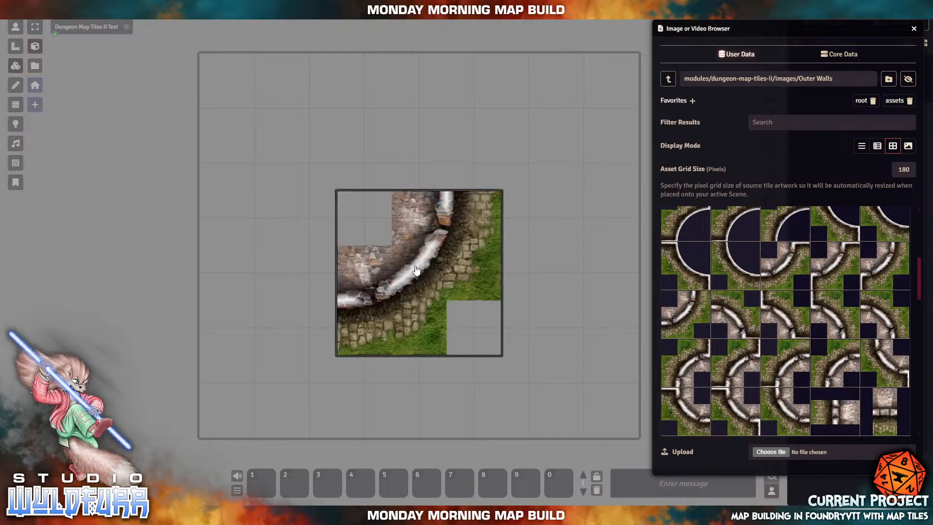
drag(455, 245, 483, 273)
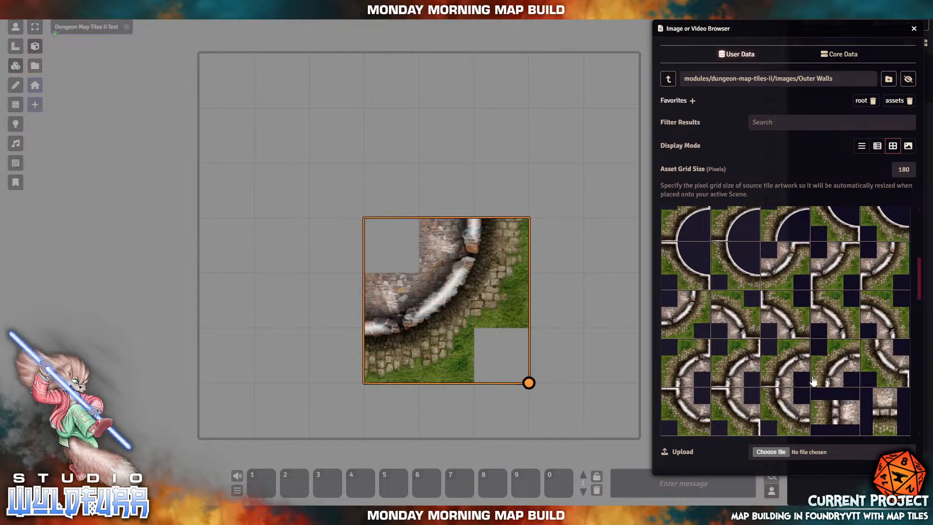
drag(734, 322, 699, 313)
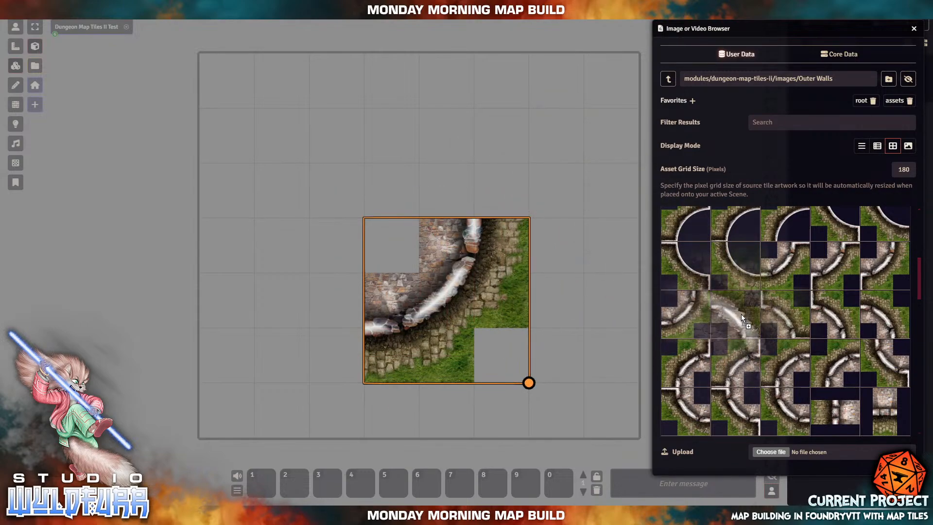
drag(883, 323, 416, 121)
drag(873, 317, 455, 129)
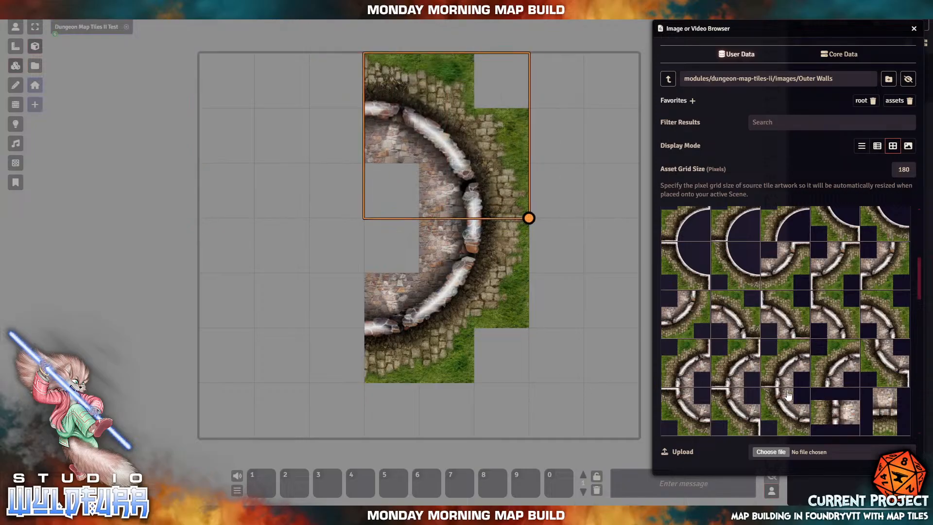
drag(791, 362, 291, 157)
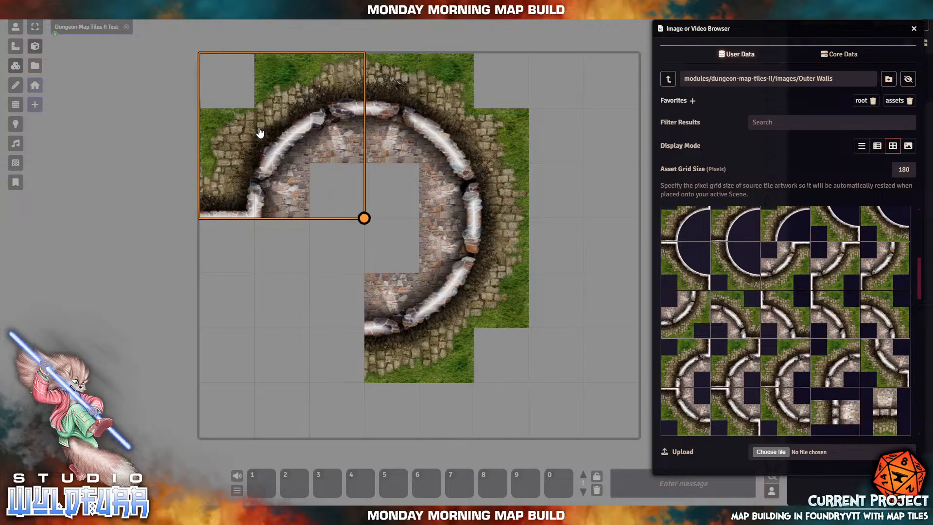
- Delete the upper-left, upper-right and lower trial wall tiles
key(Delete)
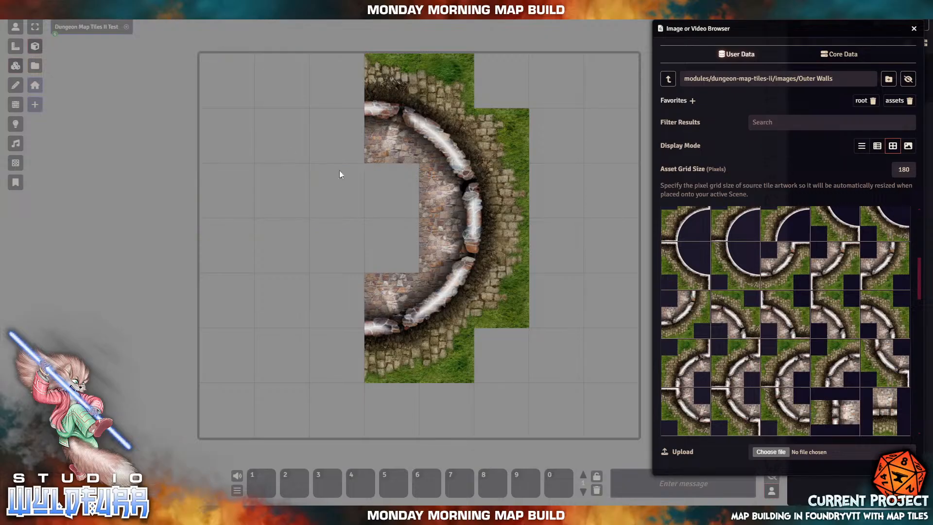
click(409, 155)
key(Delete)
click(435, 297)
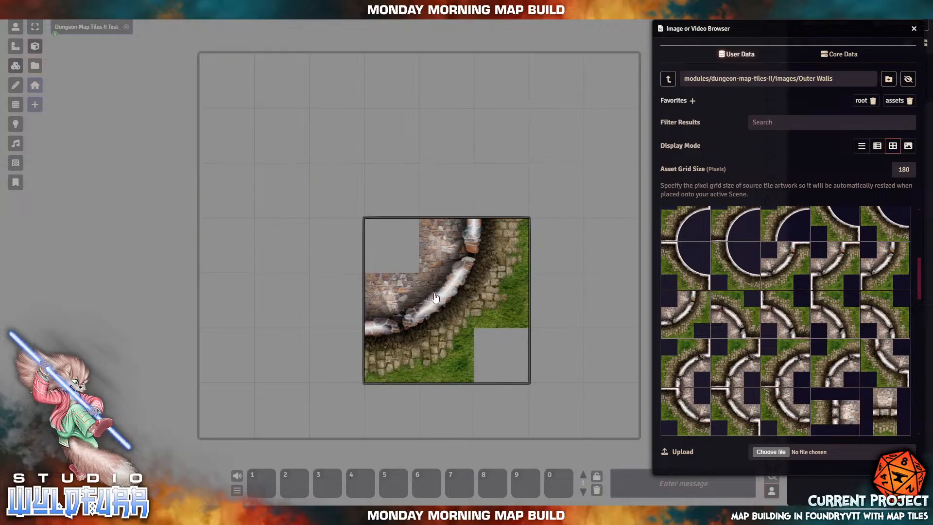
key(Delete)
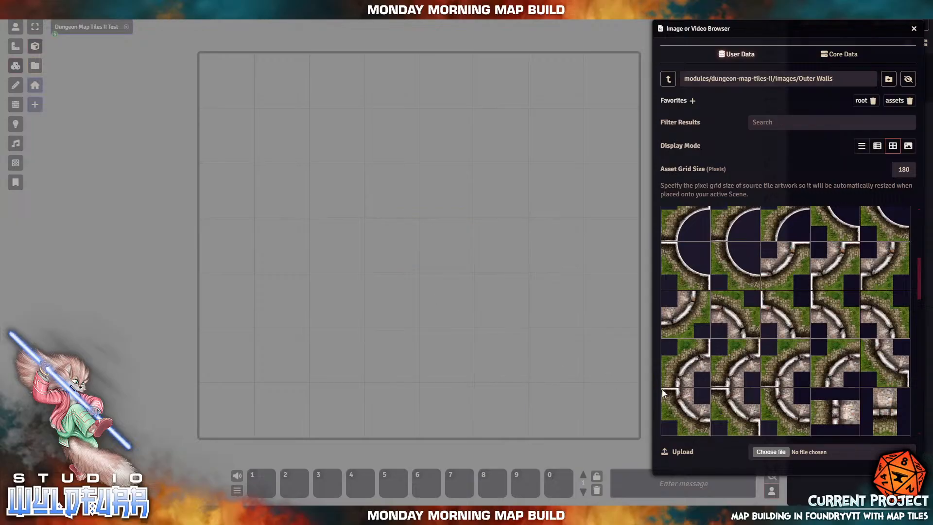
- Place one curved Outer Walls corner tile near the top centre and select it
drag(684, 361, 394, 191)
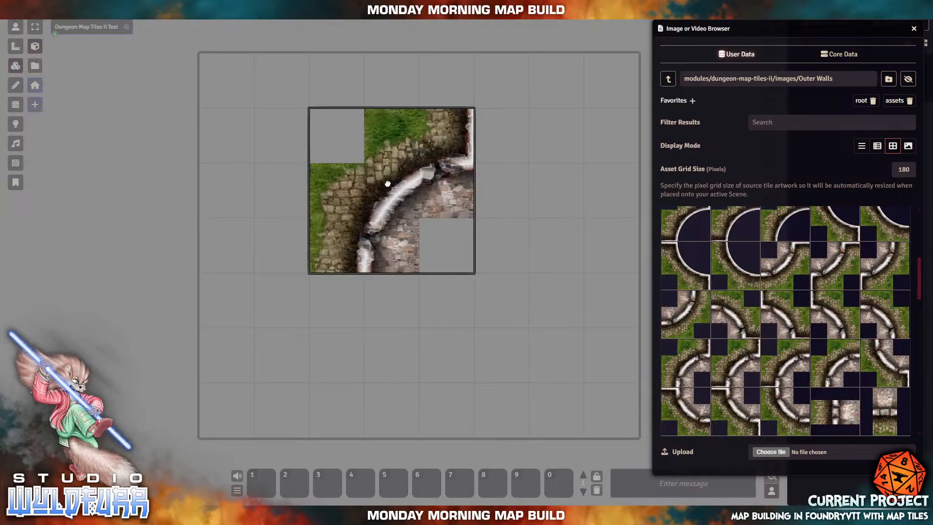
click(394, 190)
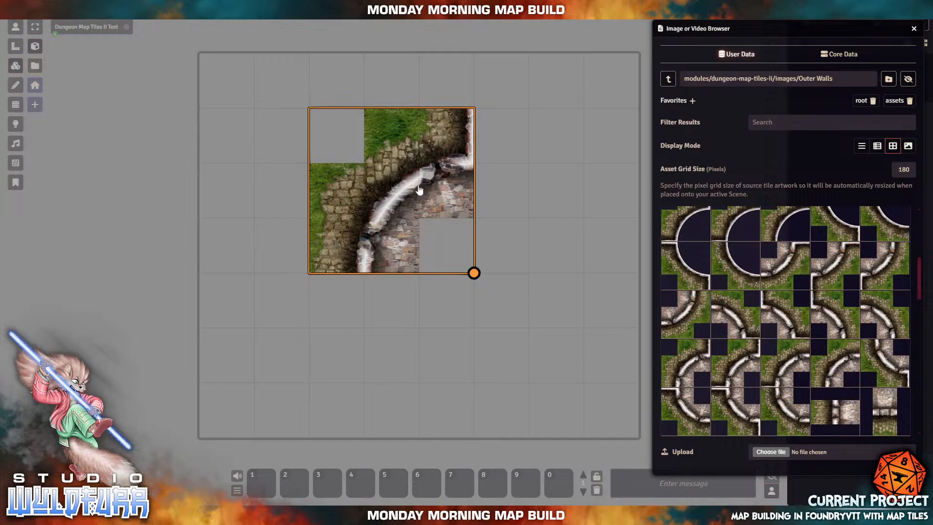
drag(556, 136, 633, 282)
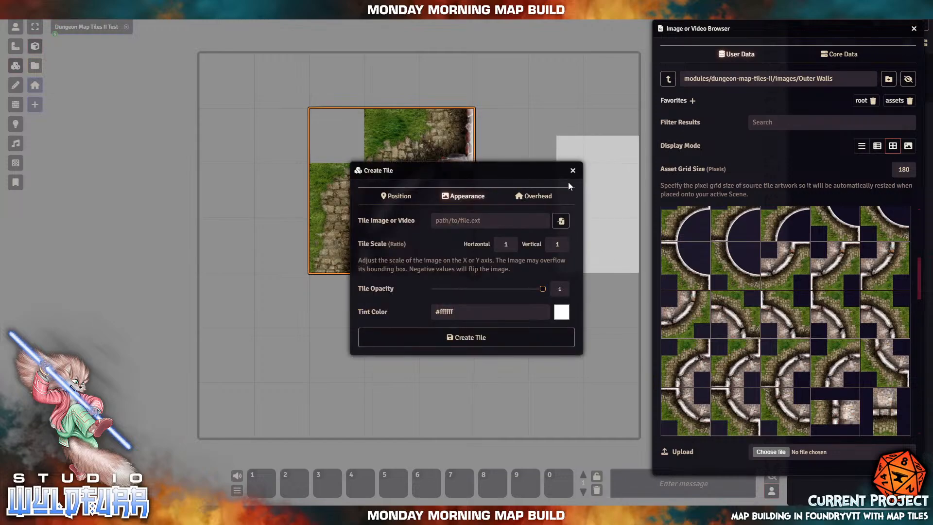
- Close the blank Create Tile draft, then select the curved wall tile on the canvas
click(573, 170)
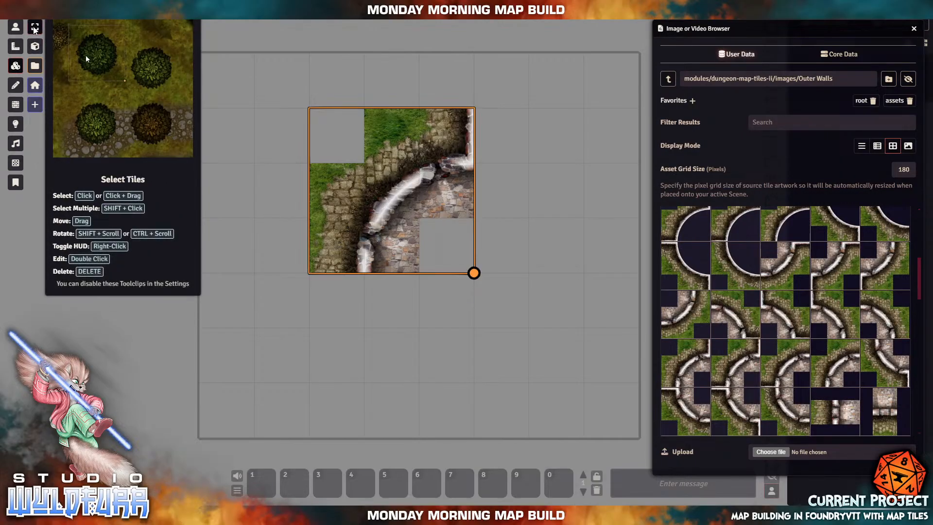
drag(524, 167, 607, 267)
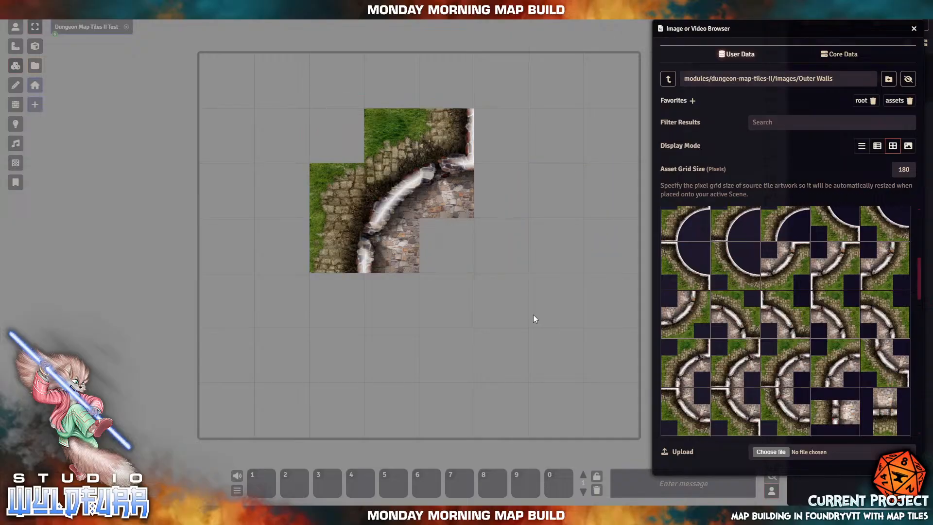
drag(308, 363, 371, 413)
drag(302, 348, 377, 427)
drag(324, 358, 410, 413)
drag(305, 325, 440, 395)
key(ctrl+a)
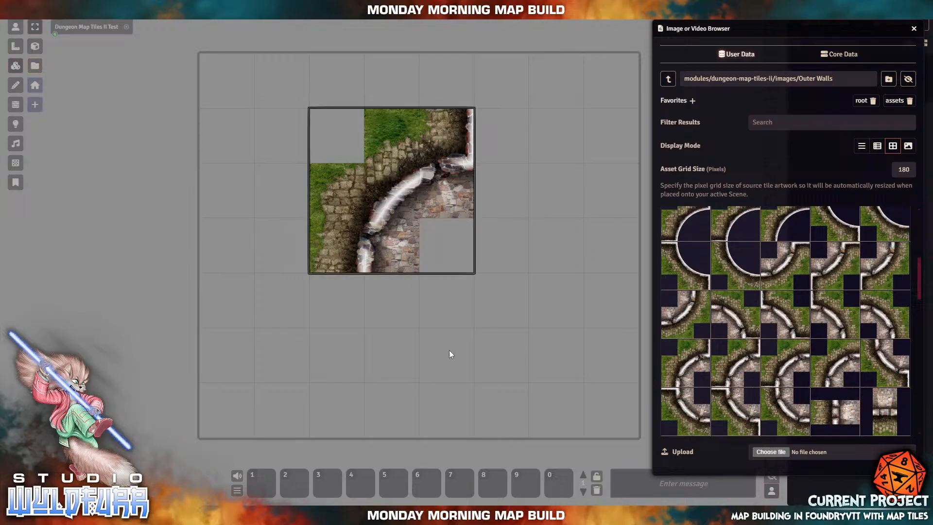
click(397, 177)
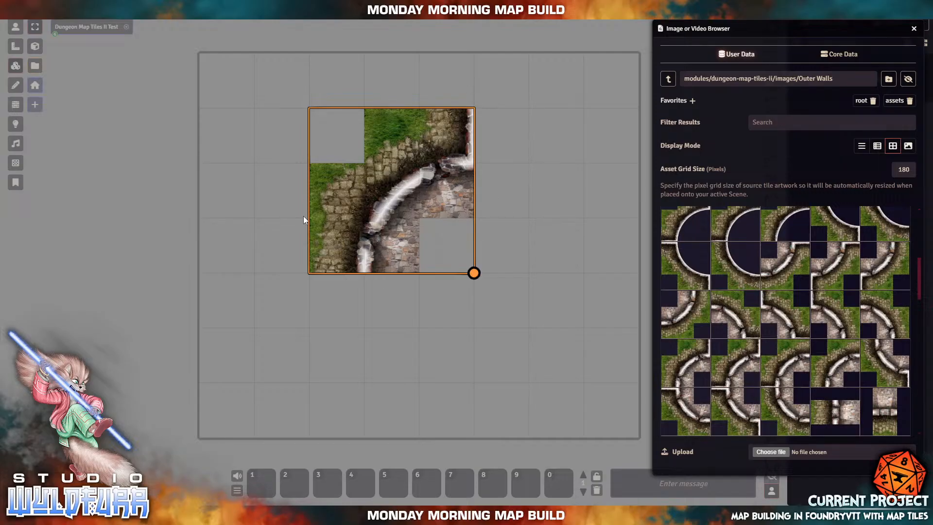
- Delete the selected curved wall tile and close the Image or Video Browser
key(Delete)
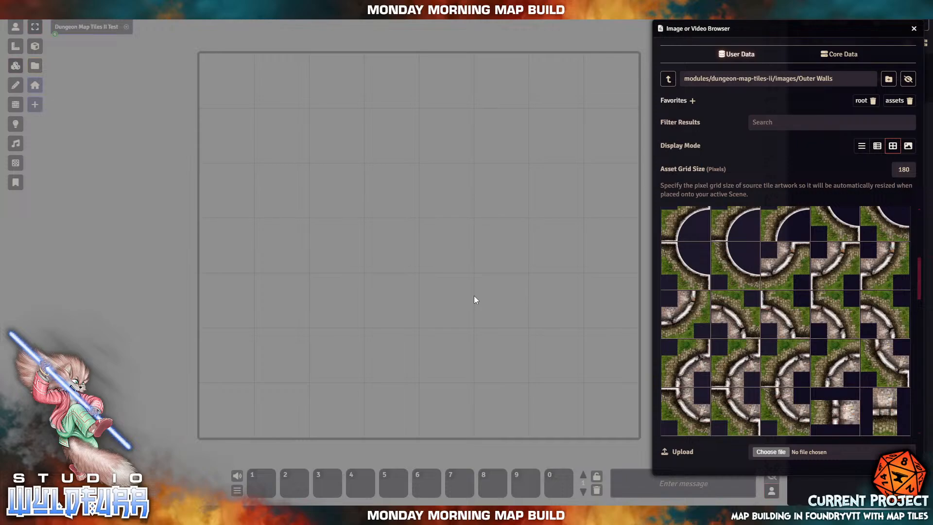
scroll(834, 344, up, 5)
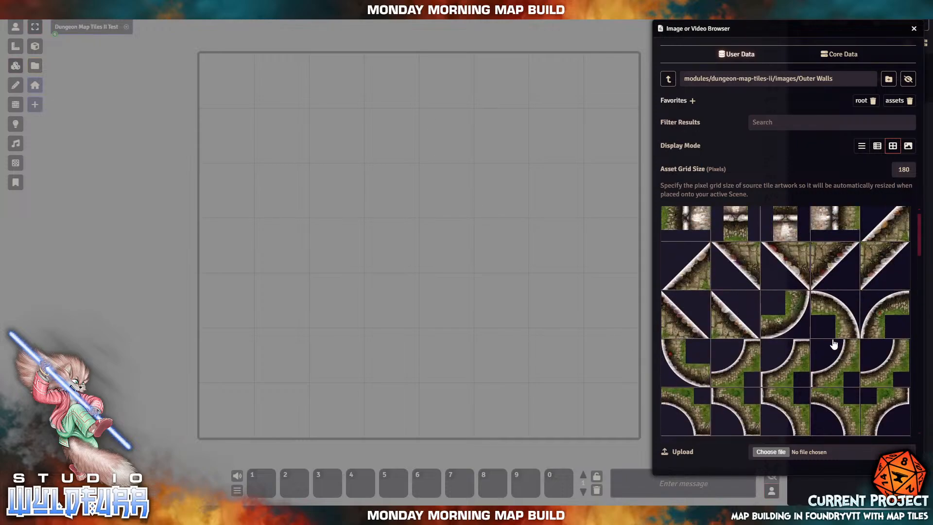
scroll(834, 344, down, 10)
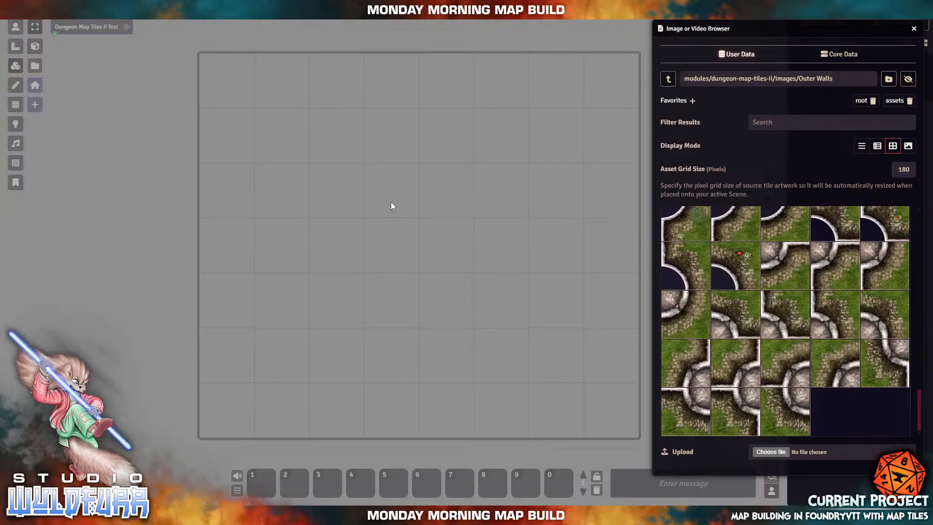
click(914, 29)
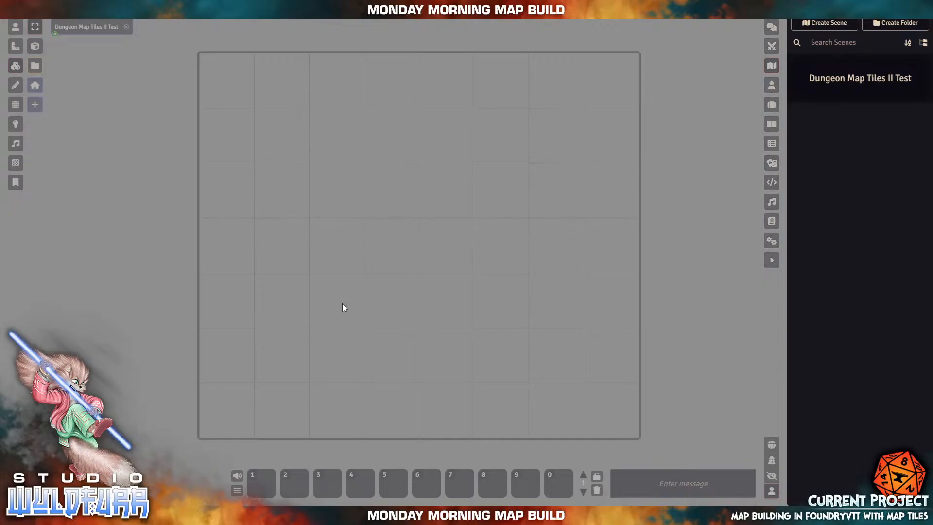
- Activate Dungeon Map Tiles and Dungeon Map Tiles II in Manage Modules and save
click(773, 242)
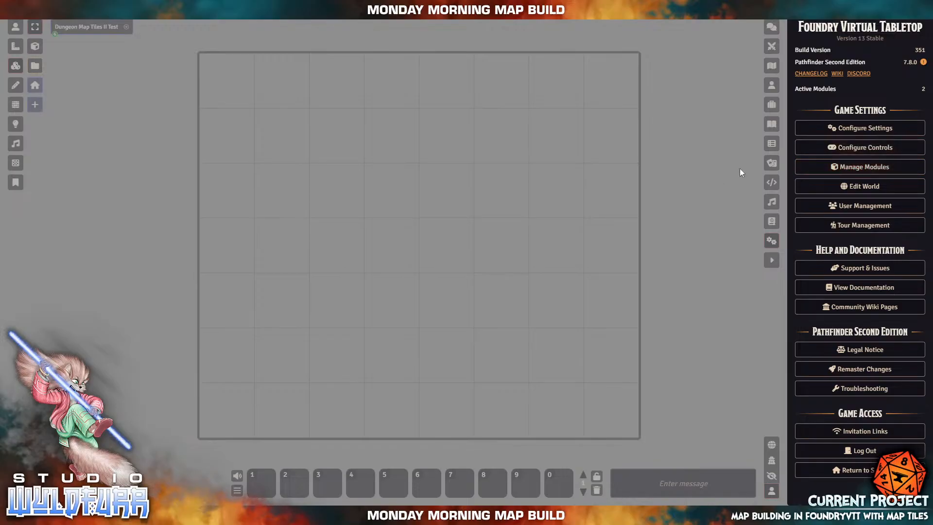
click(859, 168)
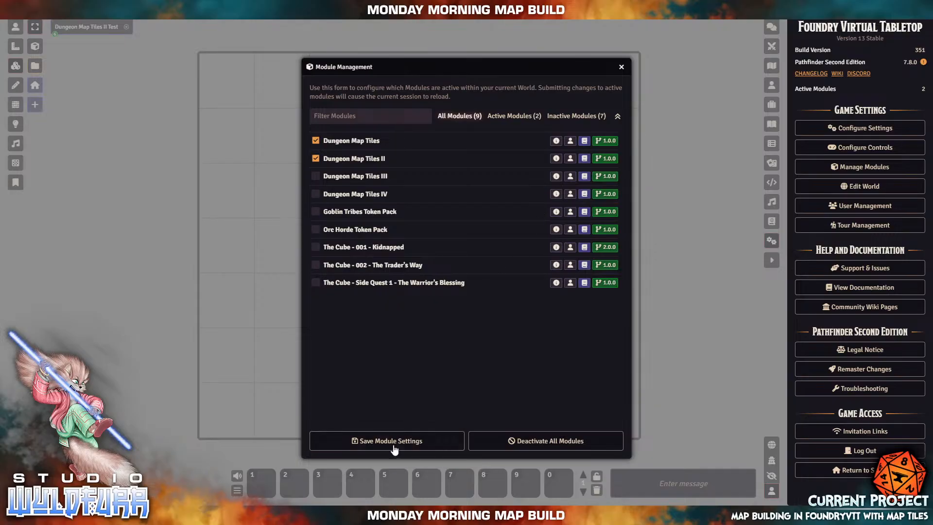
click(366, 443)
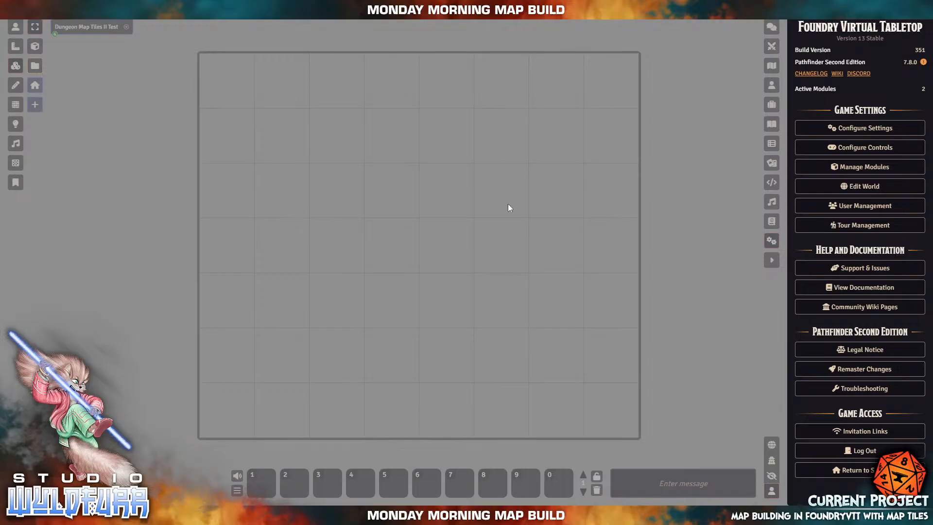
- Expand Studio WyldFurr > Map Tile Packs and open the Dungeon Map Tiles compendium
click(774, 222)
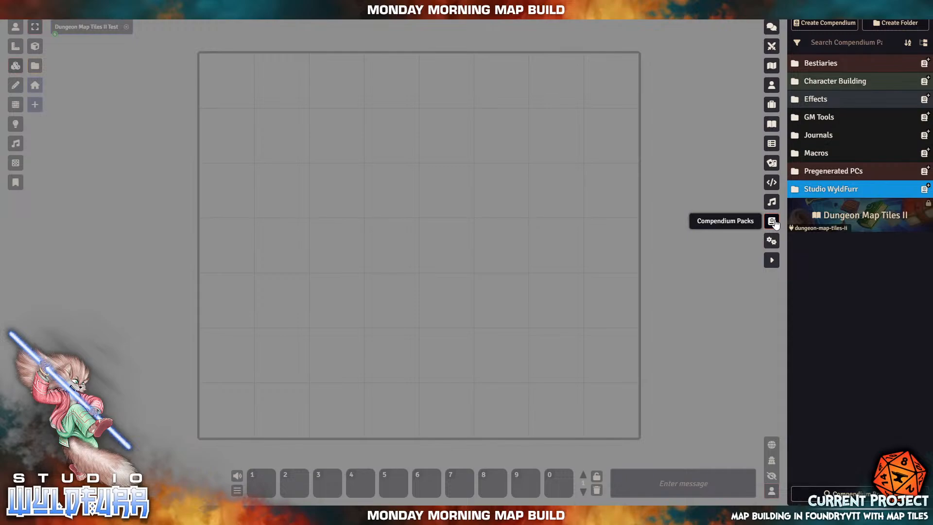
click(840, 191)
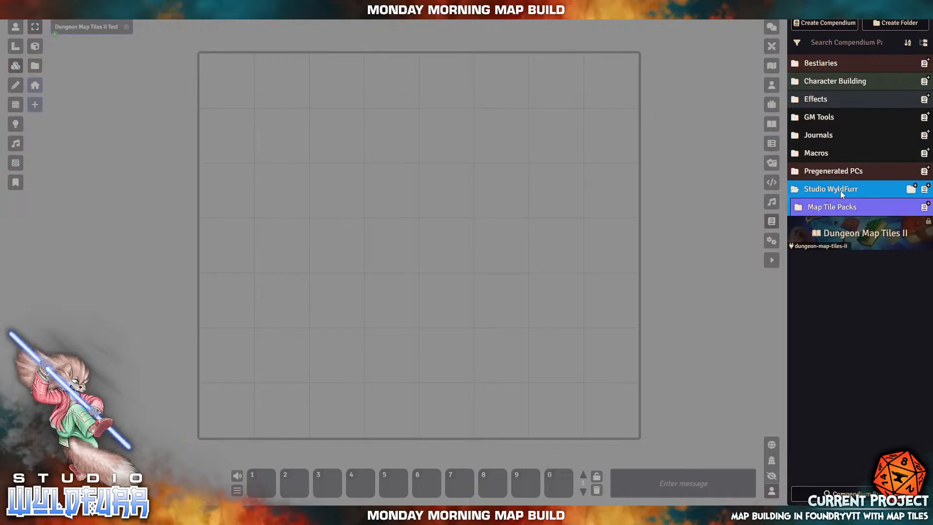
click(840, 191)
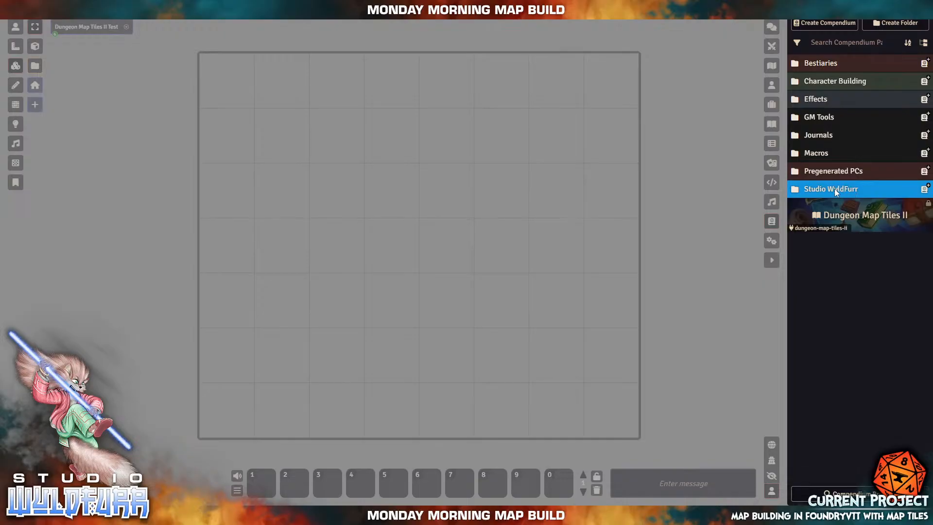
click(835, 188)
click(828, 209)
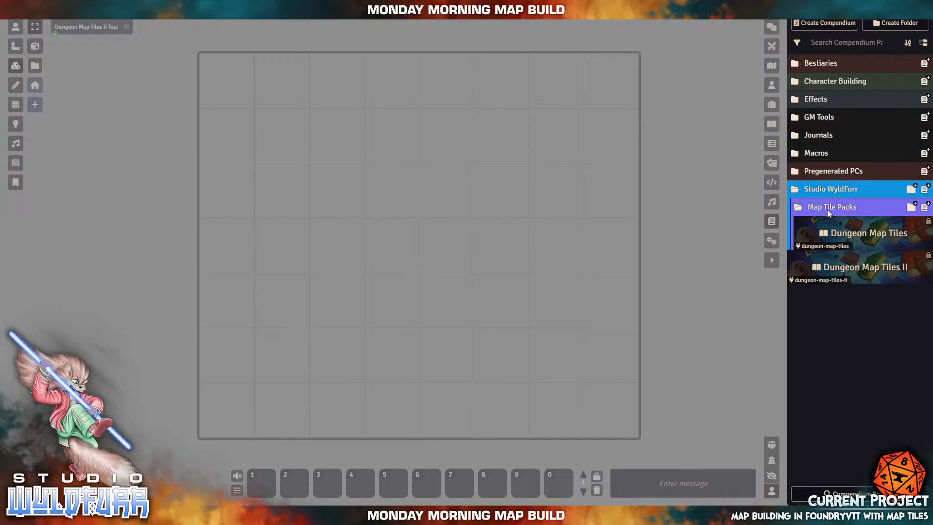
click(855, 268)
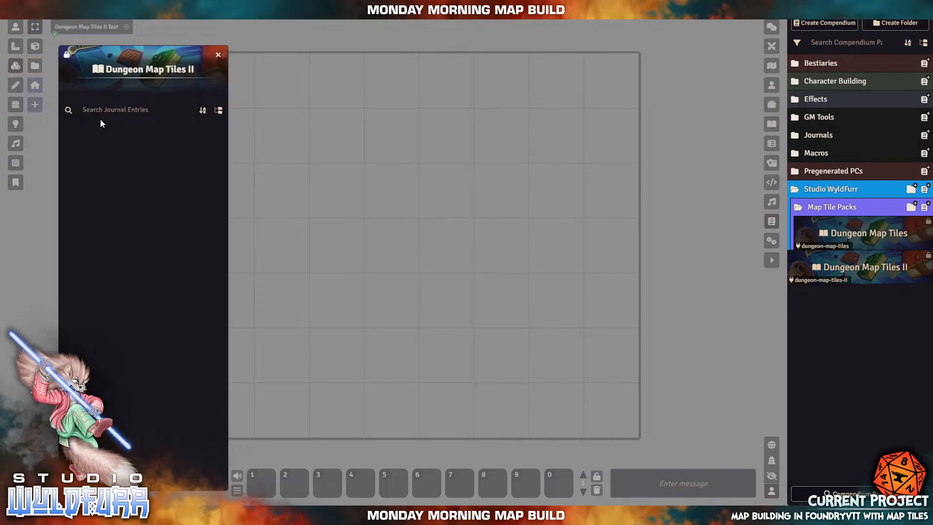
click(218, 55)
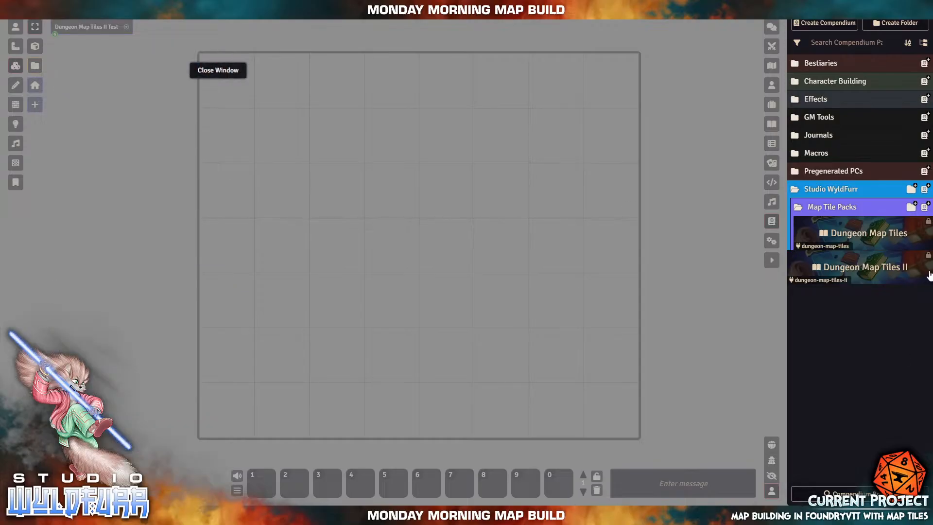
click(870, 238)
click(131, 130)
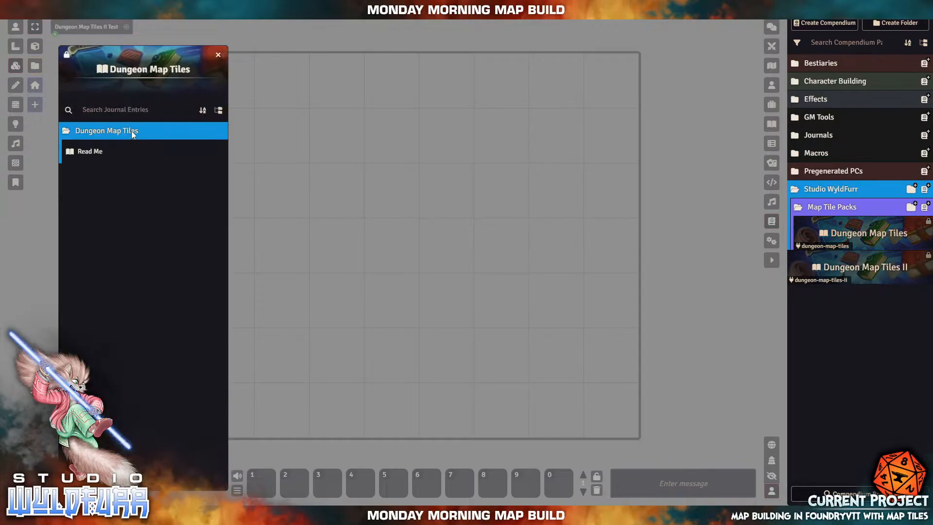
click(104, 153)
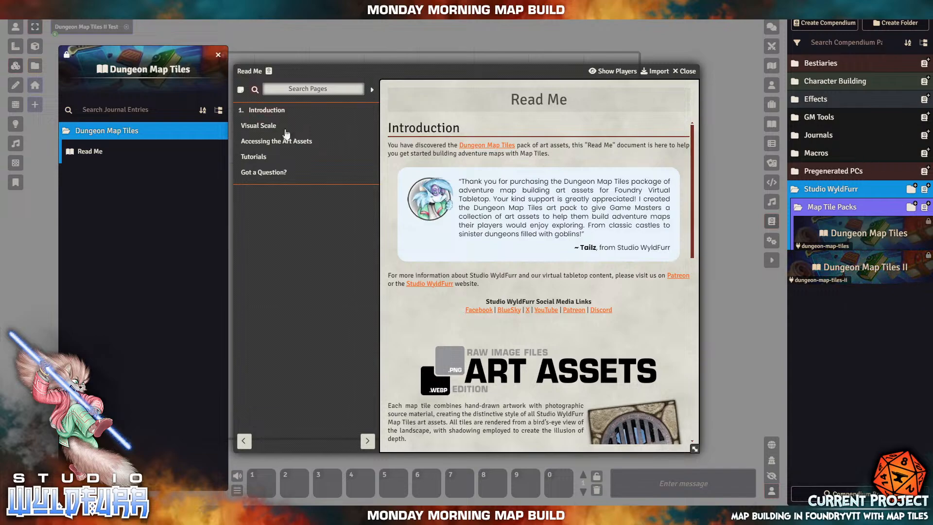
scroll(551, 213, down, 10)
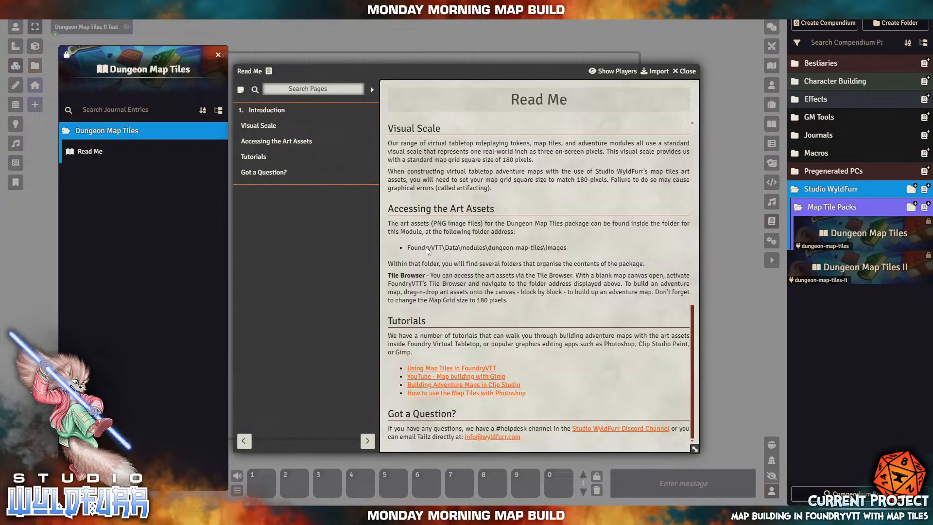
drag(408, 248, 576, 250)
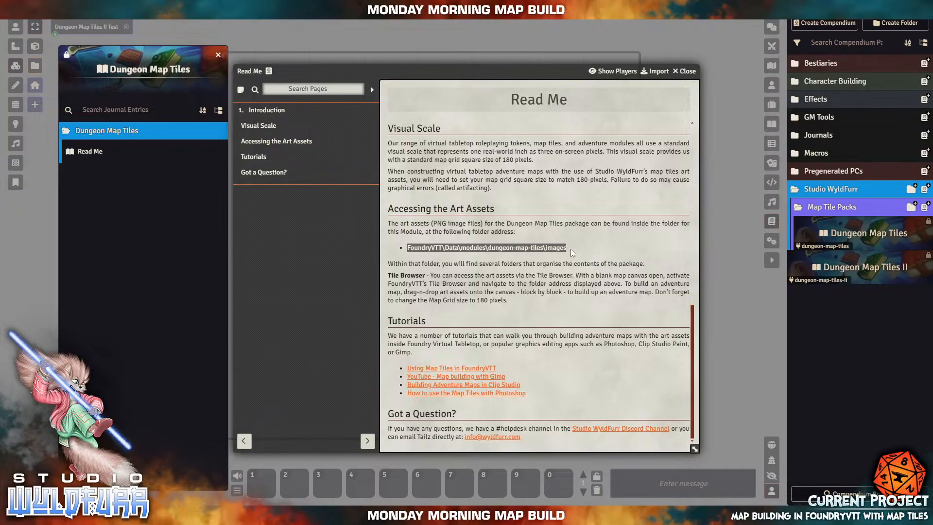
click(463, 256)
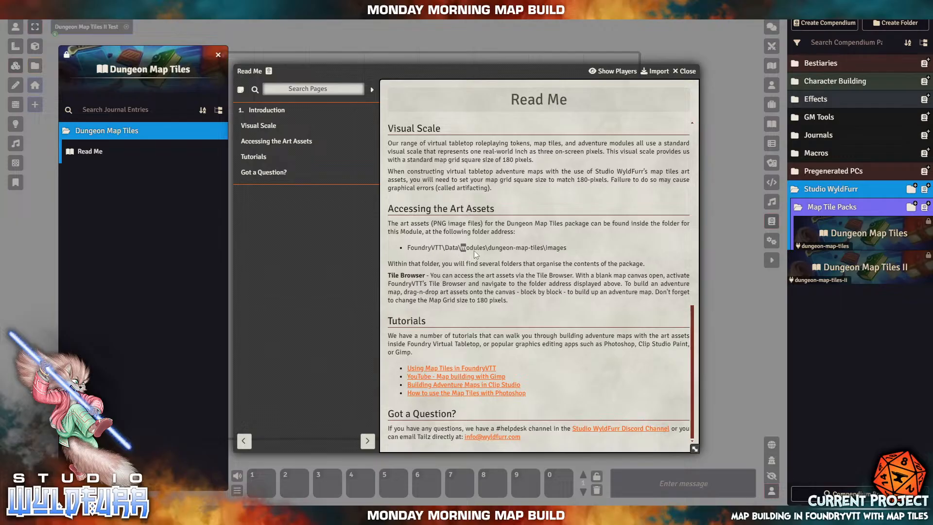
drag(474, 250, 500, 253)
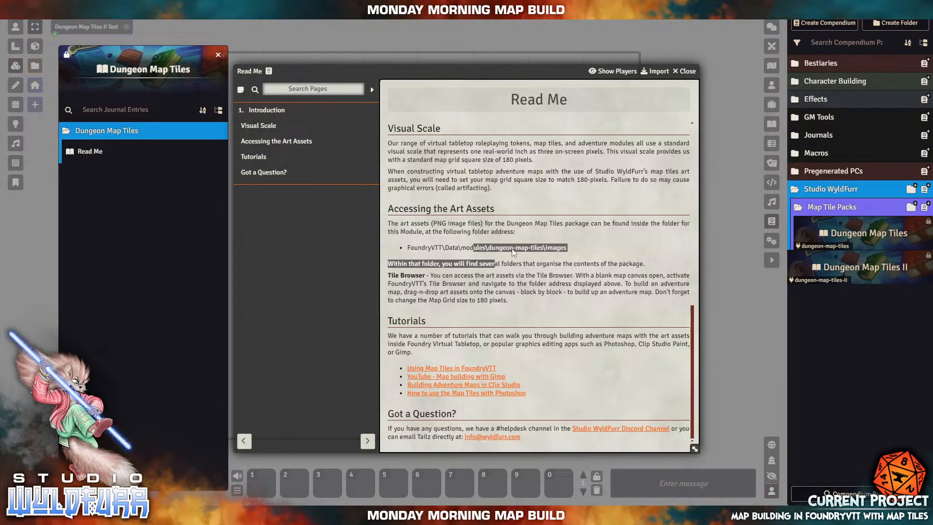
click(502, 248)
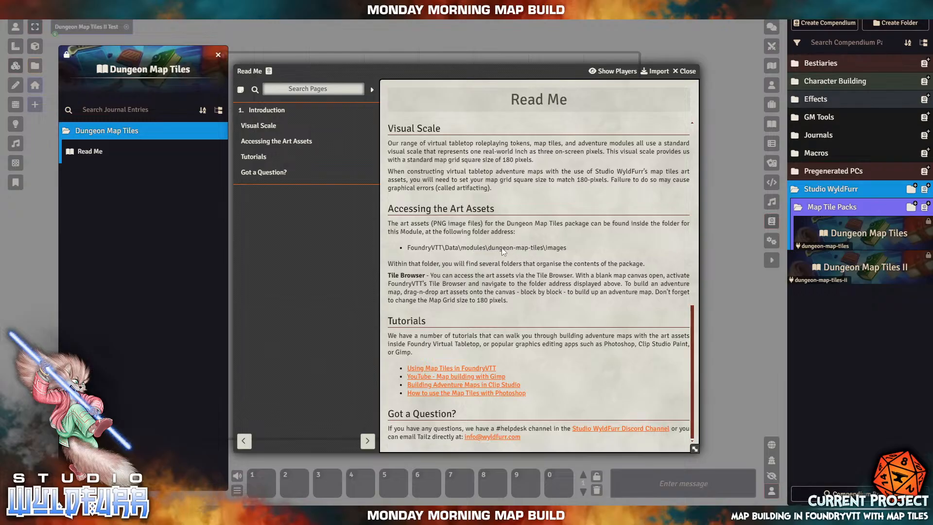
drag(494, 247, 540, 246)
click(688, 72)
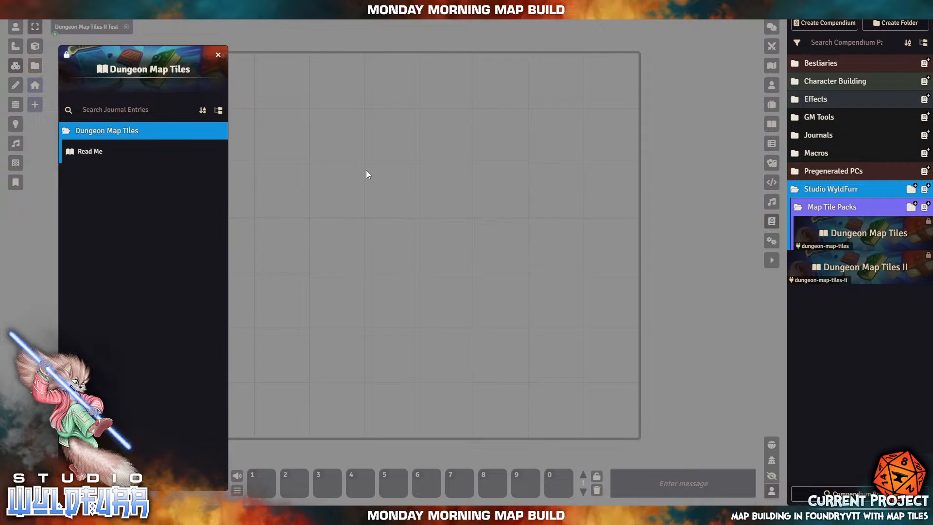
- Close the Dungeon Map Tiles and Dungeon Map Tiles II compendiums, then collapse Studio WyldFurr
click(218, 54)
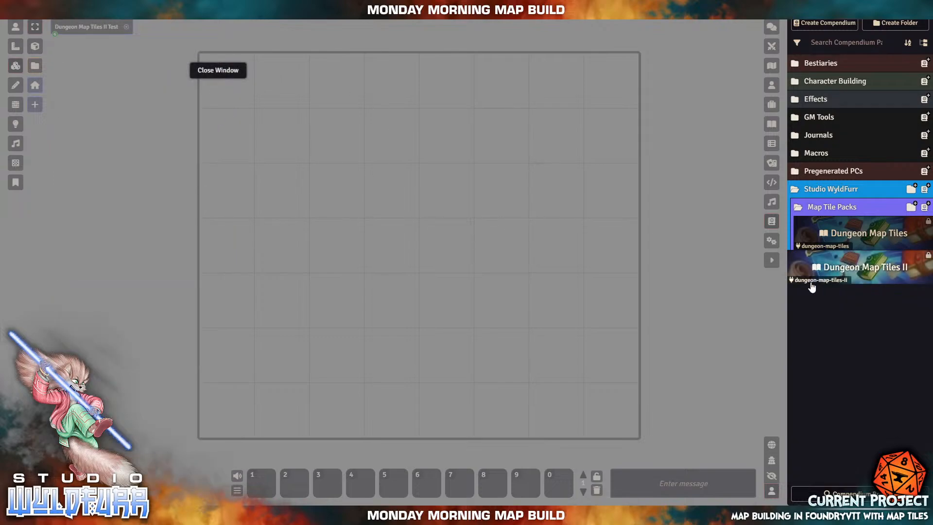
click(866, 272)
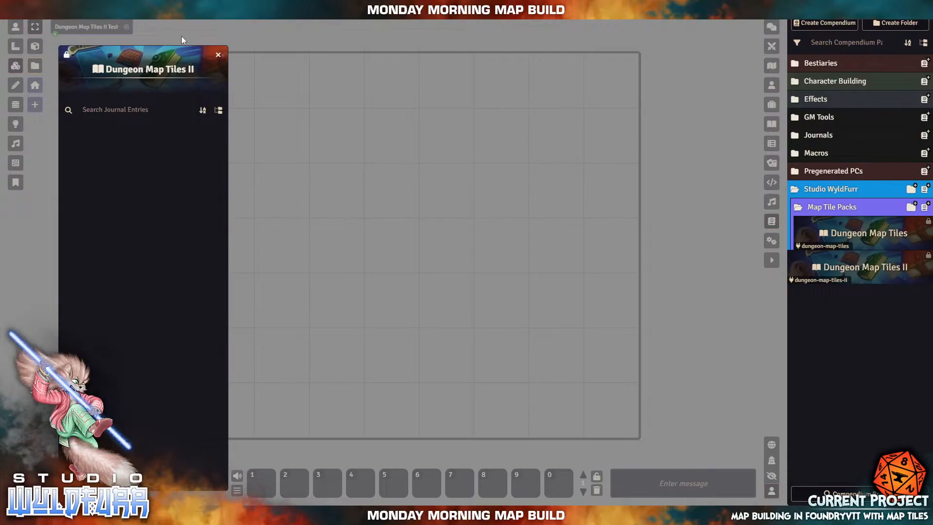
click(218, 55)
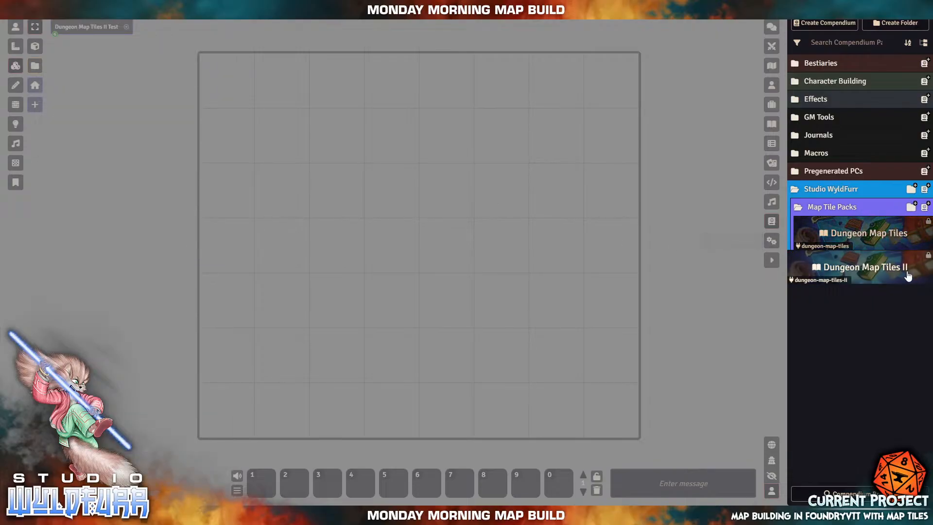
click(821, 190)
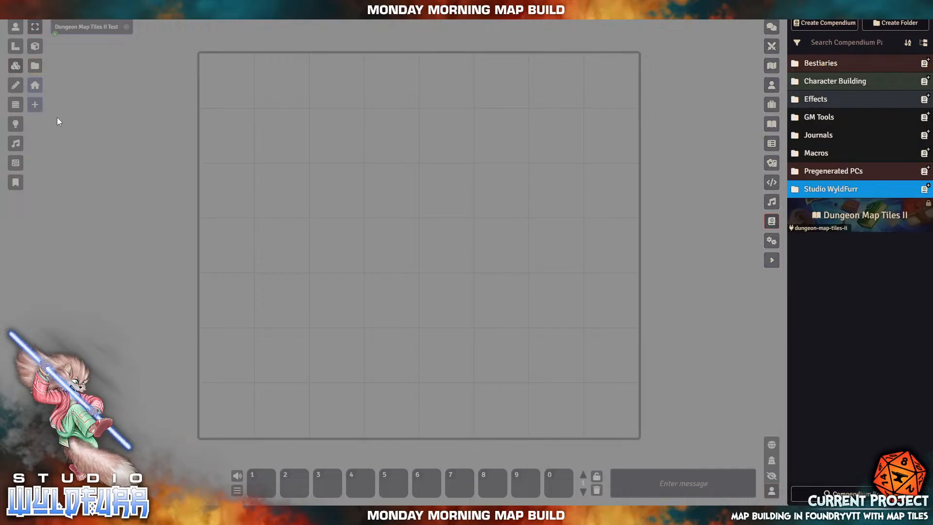
- Review the Dungeon Map Tiles II Test scene's grid settings, then bring up the tile image browser
click(772, 66)
click(874, 82)
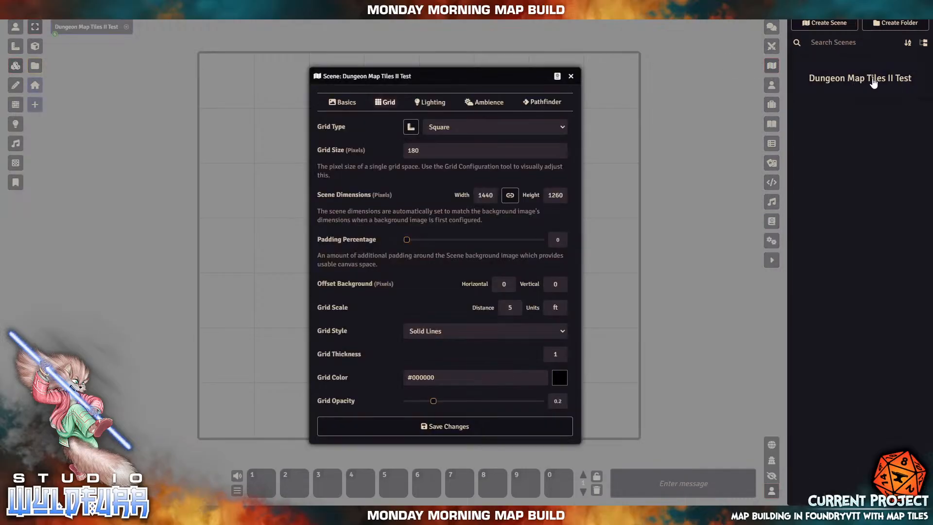
click(571, 76)
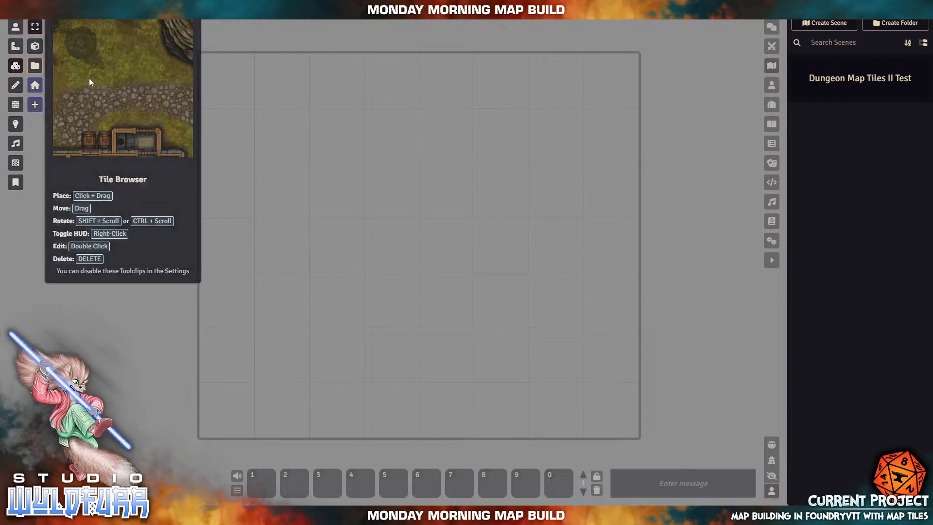
click(36, 67)
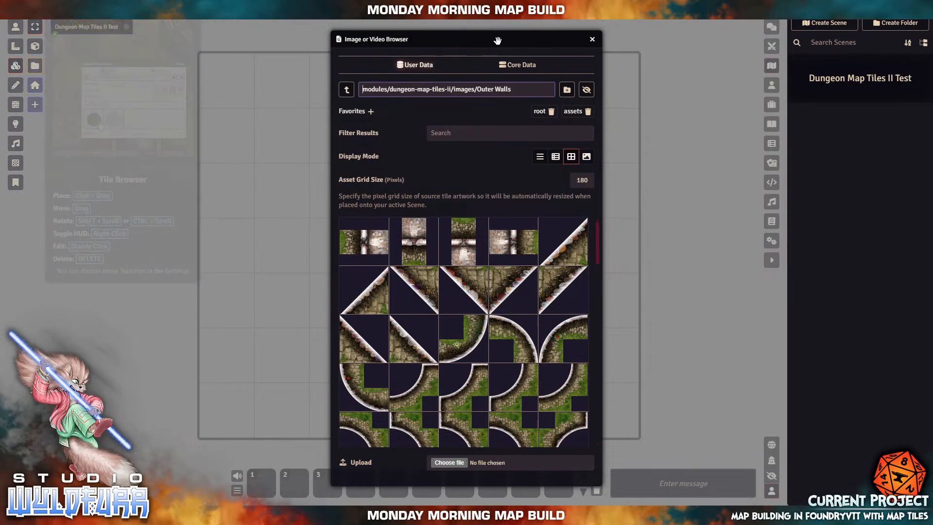
- Dock the image browser against the right edge, showing the dungeon-map-tiles-ii images folder
drag(498, 33, 517, 39)
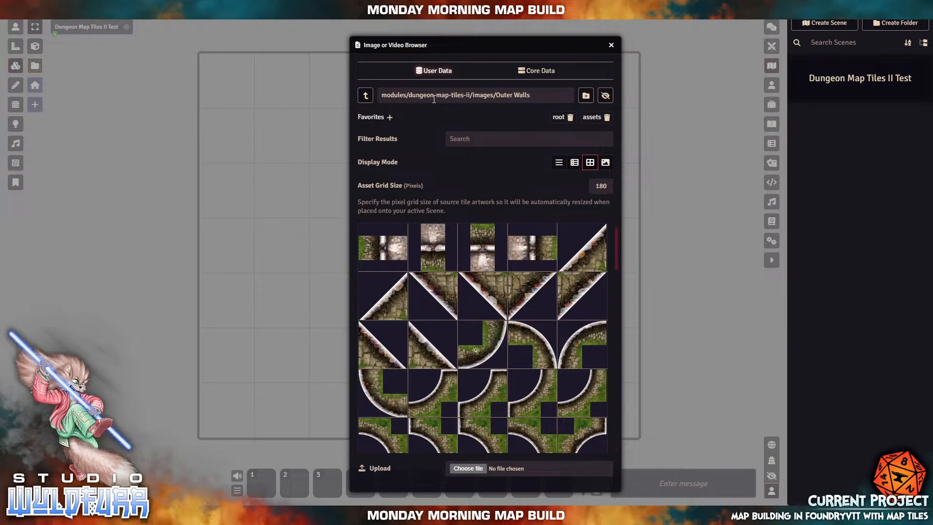
click(511, 94)
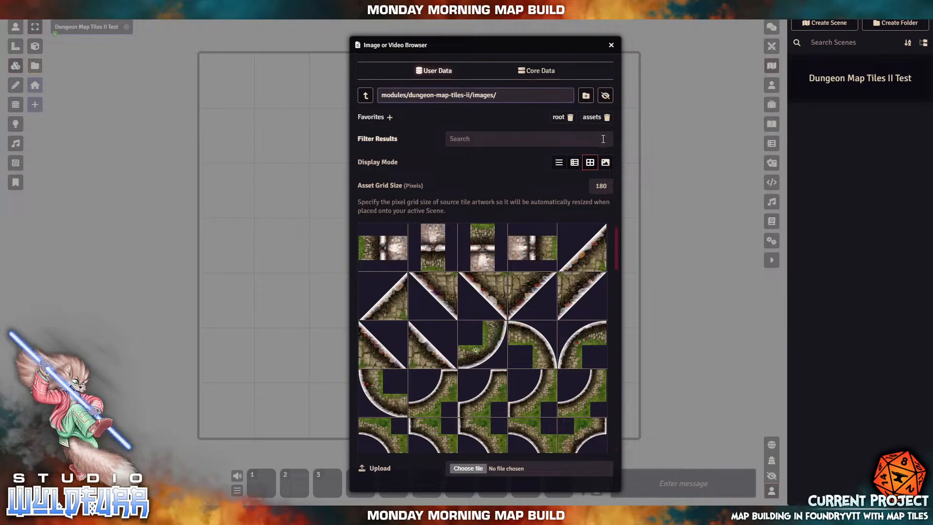
key(Return)
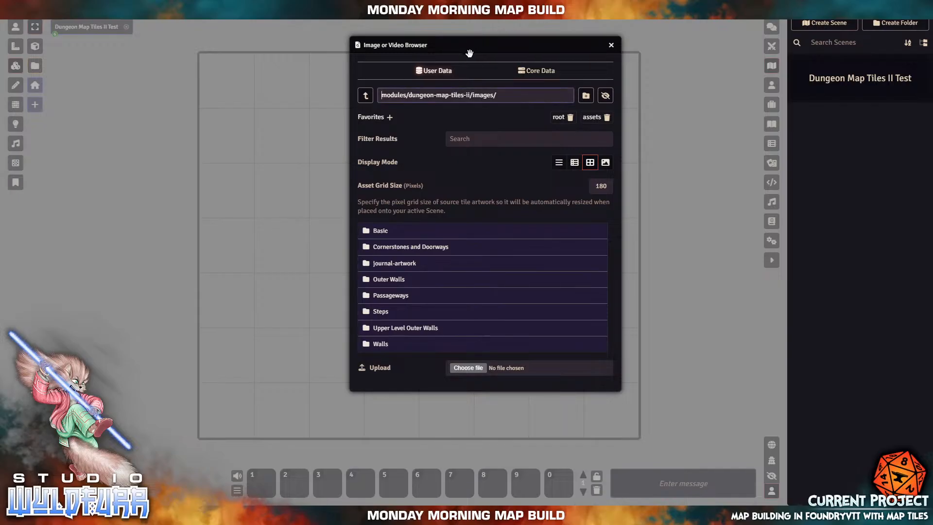
drag(452, 47, 809, 23)
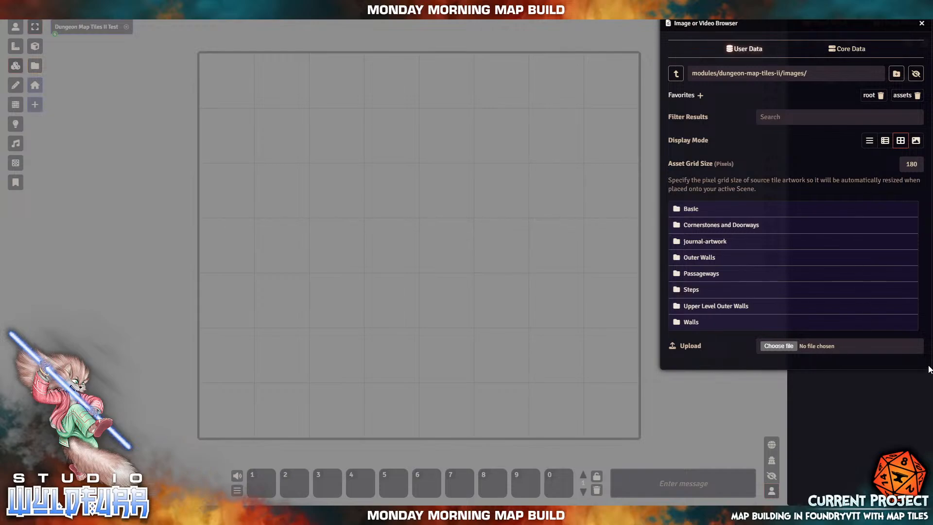
drag(718, 26, 657, 44)
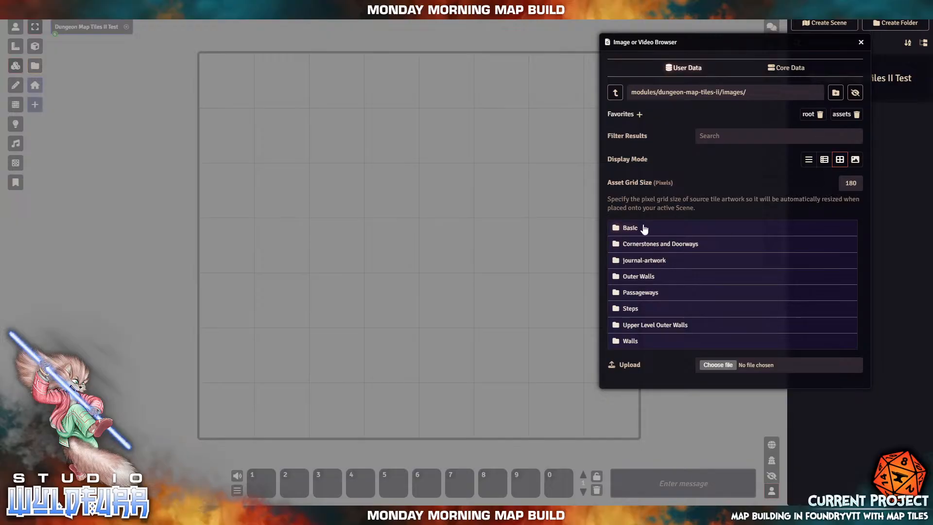
drag(730, 46, 788, 33)
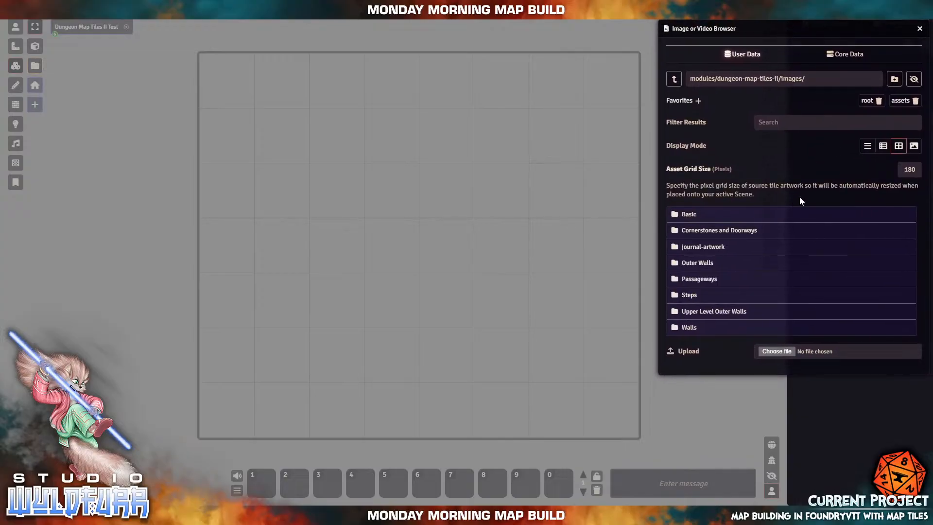
click(688, 217)
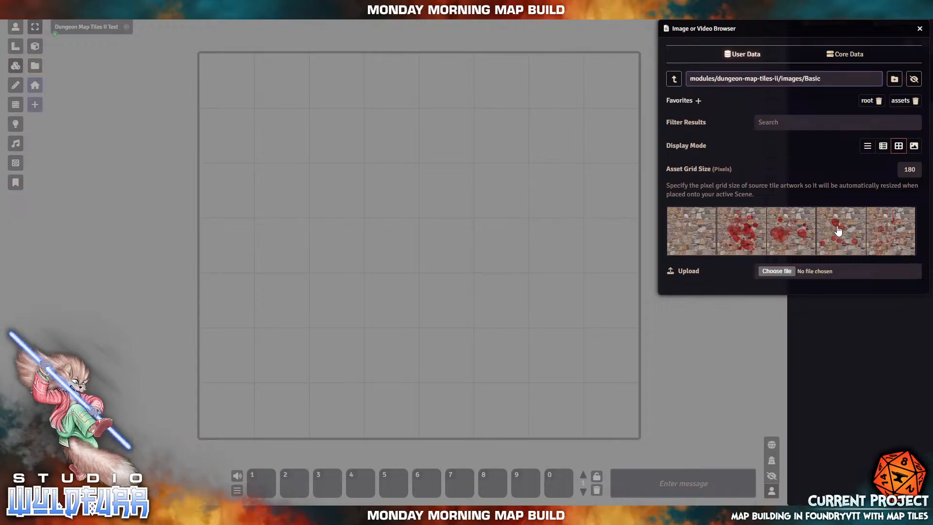
click(676, 81)
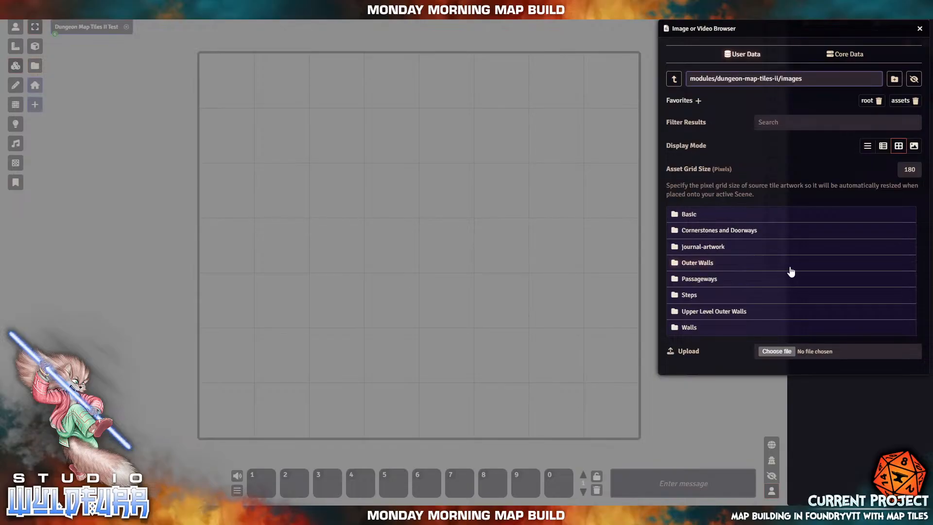
- Open the Outer Walls folder and place a curved corner tile in the bottom-left corner
click(697, 265)
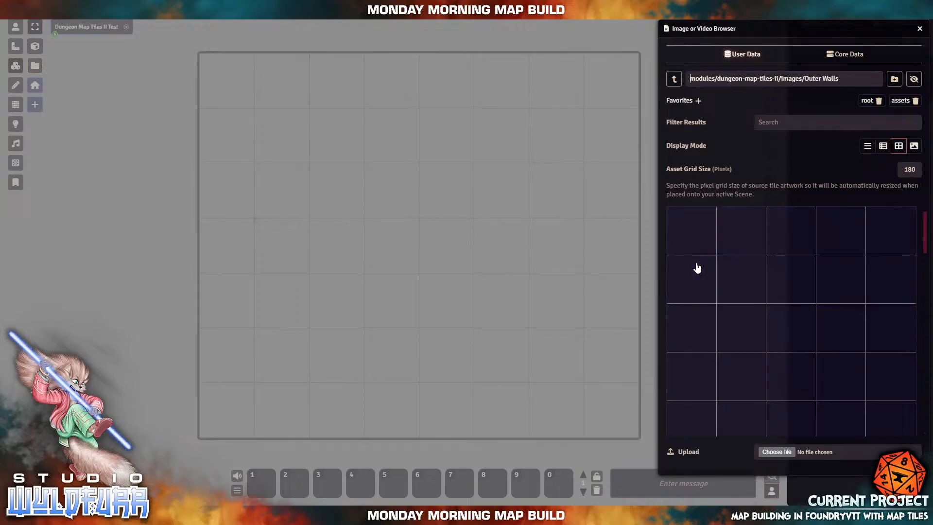
scroll(832, 372, down, 2)
scroll(832, 371, down, 5)
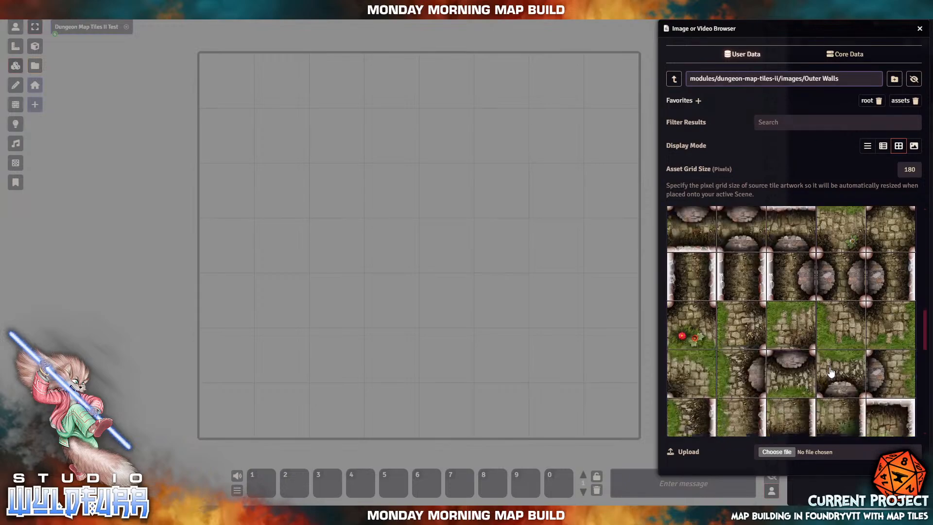
scroll(829, 373, up, 1)
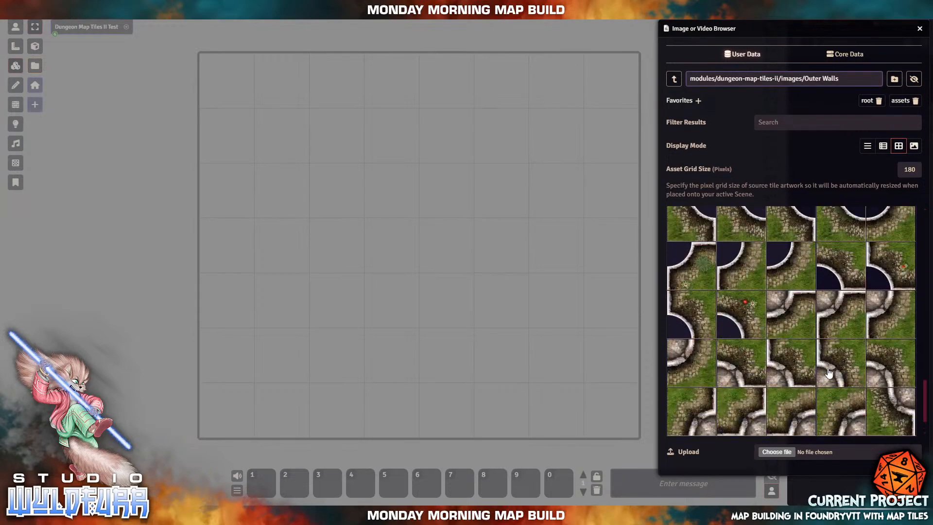
scroll(829, 372, down, 1)
drag(799, 413, 263, 368)
click(390, 299)
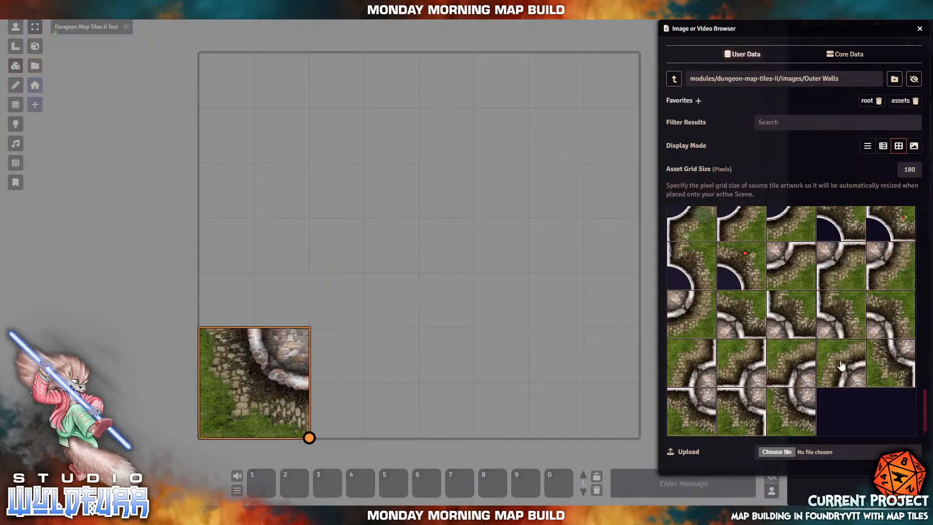
- Add curved corner wall tiles at the top-left and bottom-right corners of the grid
drag(842, 365, 267, 121)
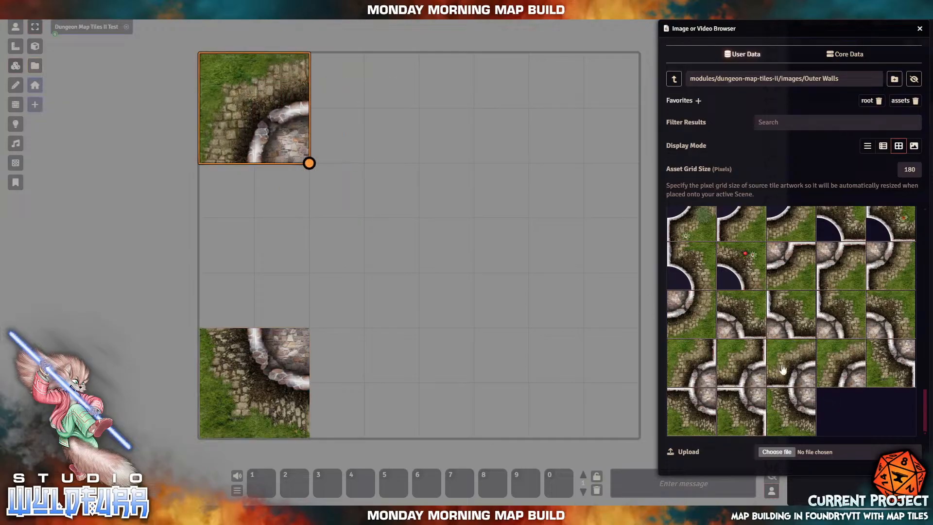
drag(683, 314, 583, 360)
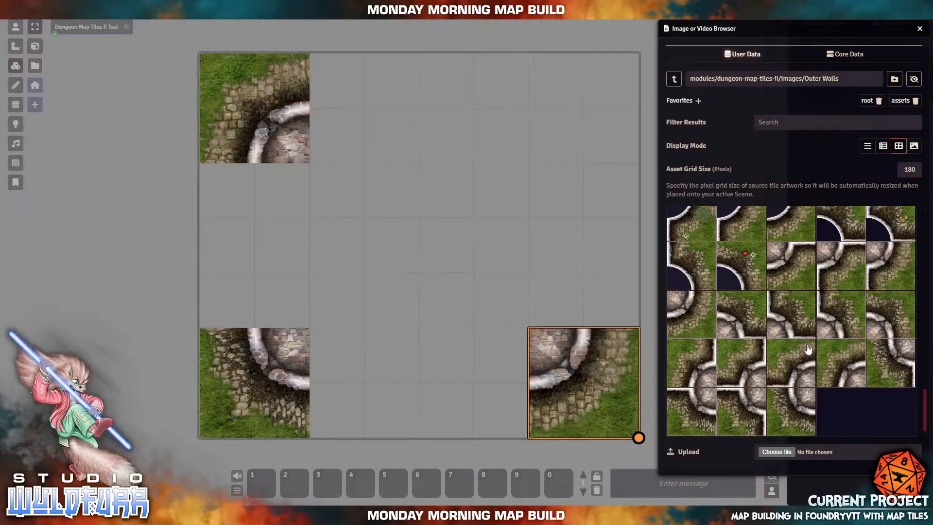
drag(741, 313, 548, 129)
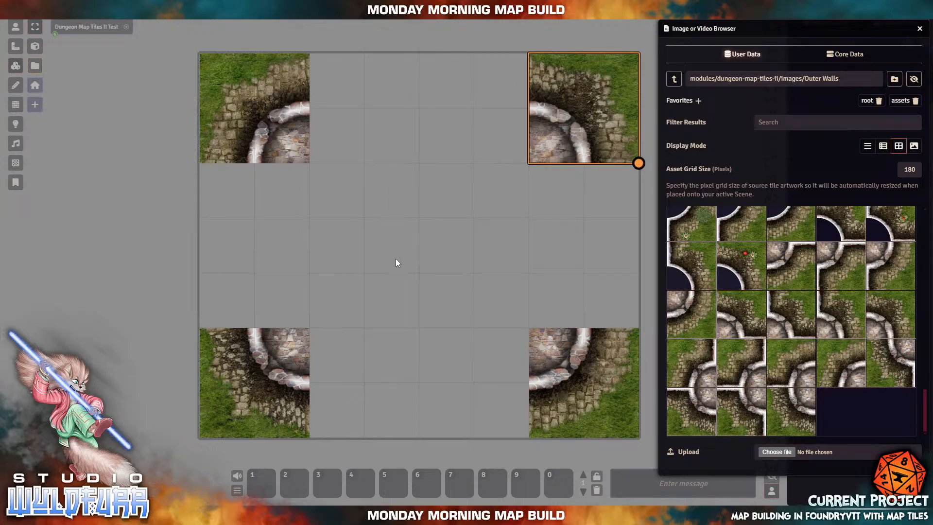
scroll(843, 380, up, 10)
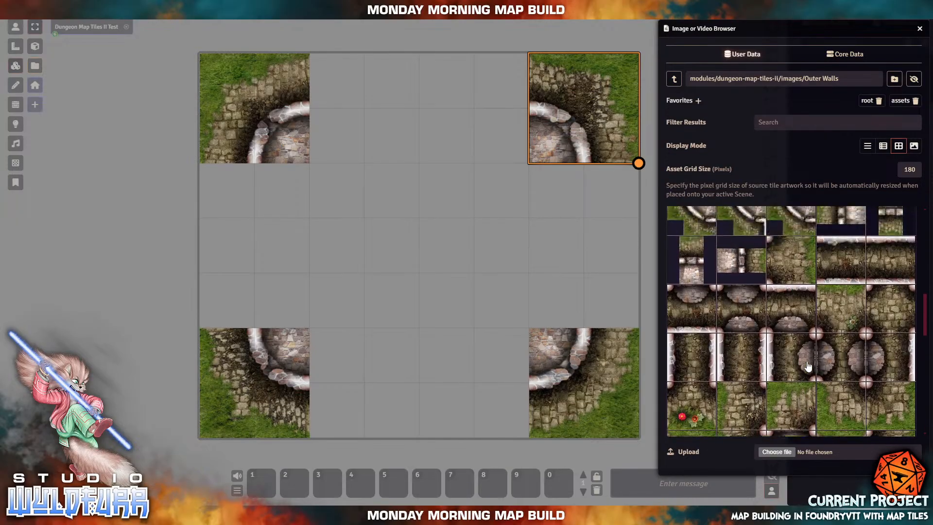
scroll(808, 366, up, 2)
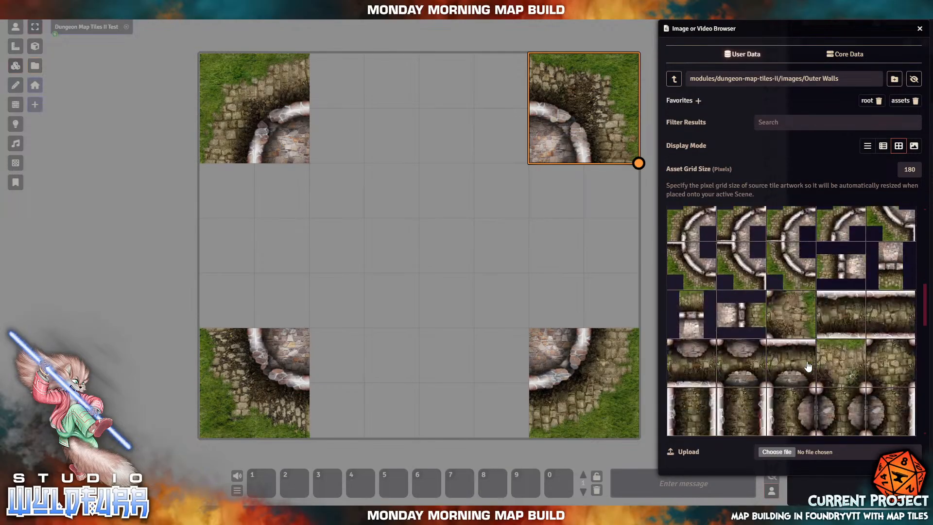
- Place a straight wall piece on the right edge and an arched piece along the top
scroll(818, 394, down, 5)
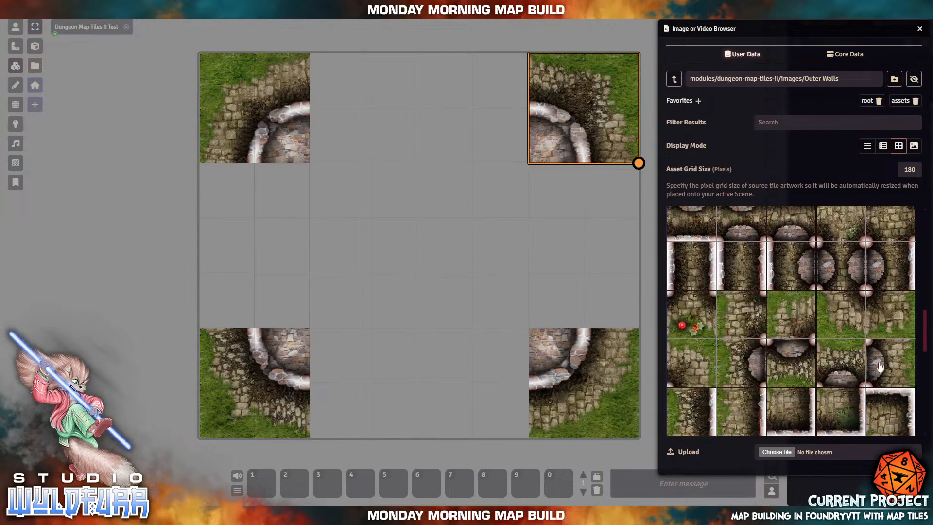
drag(887, 364, 604, 245)
click(368, 245)
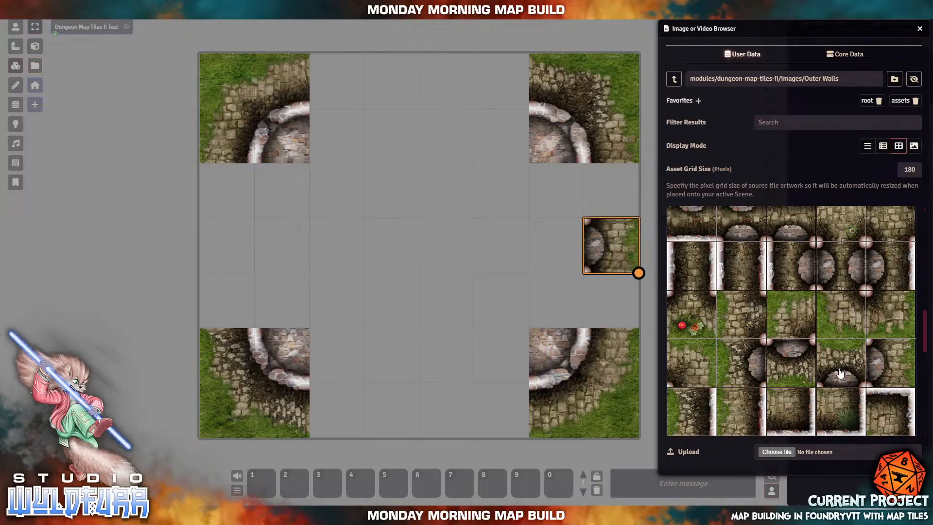
drag(841, 374, 385, 103)
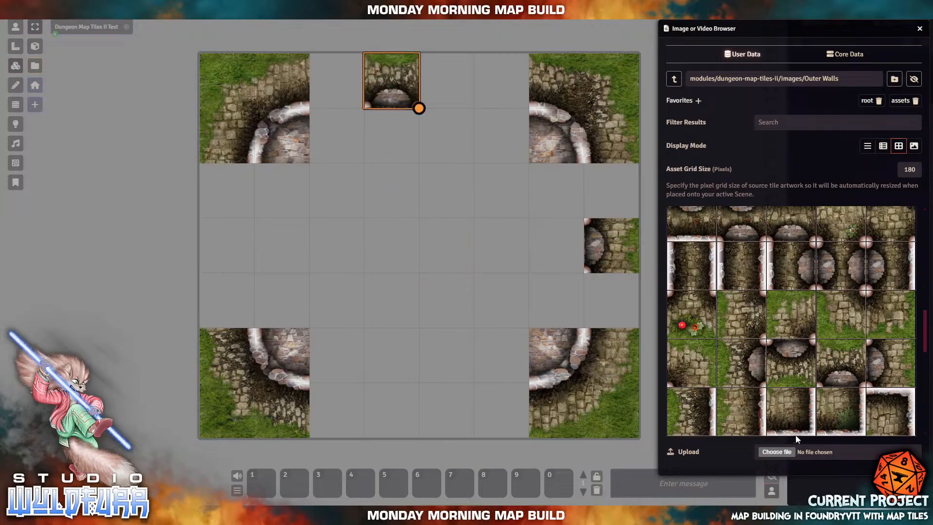
- Add another straight wall tile and move it up toward the top edge
scroll(836, 330, down, 5)
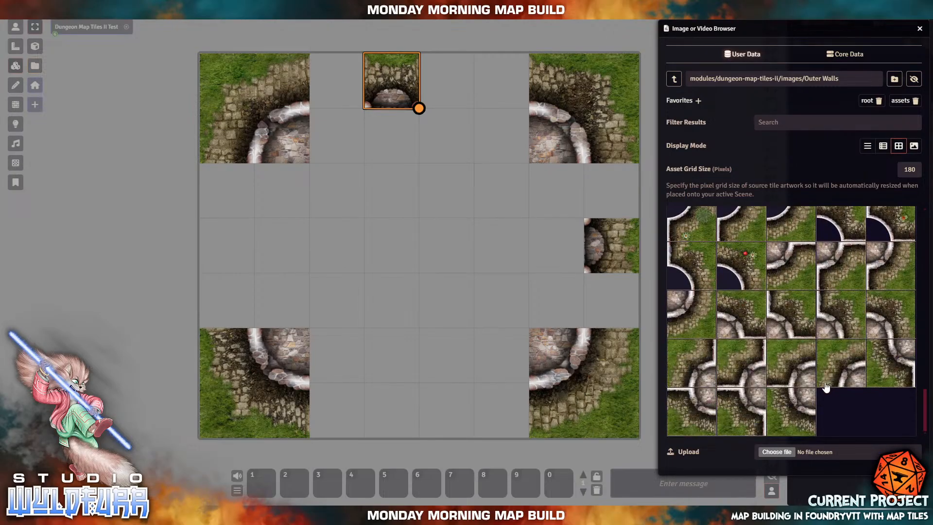
scroll(829, 386, up, 4)
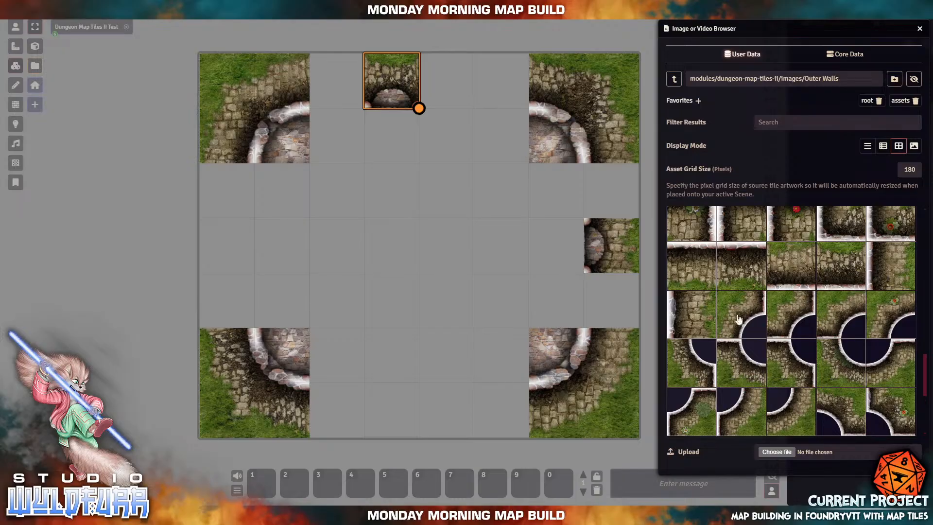
mouse_move(894, 270)
mouse_down()
mouse_move(478, 252)
mouse_move(901, 271)
mouse_up()
scroll(823, 353, up, 8)
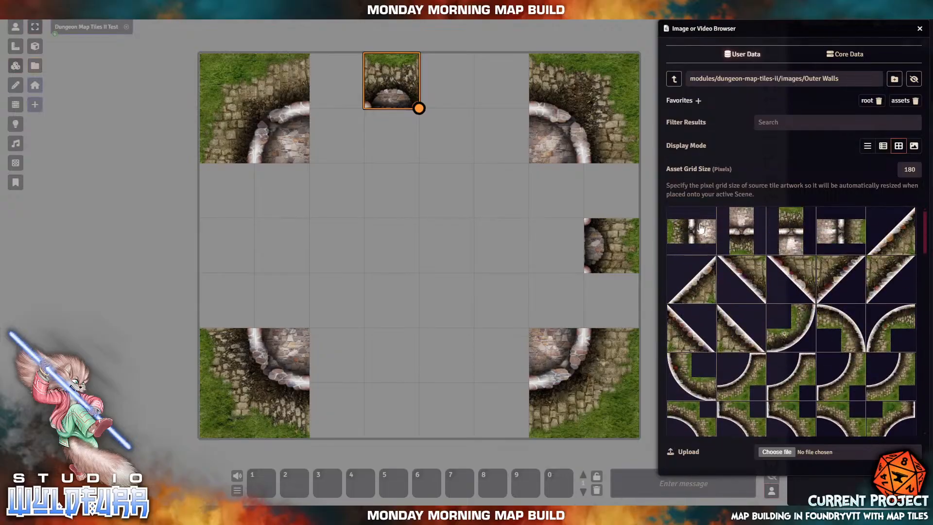
drag(832, 245, 553, 180)
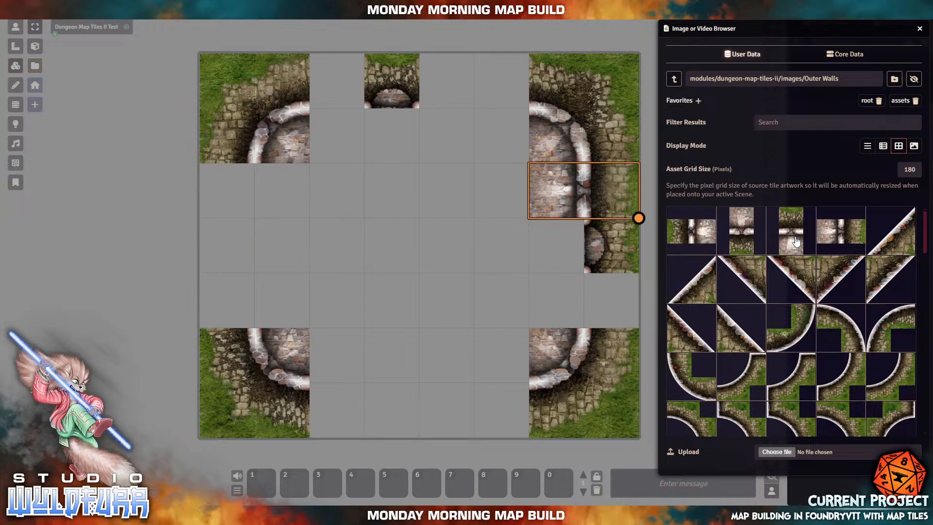
drag(795, 242, 386, 212)
drag(385, 260, 328, 138)
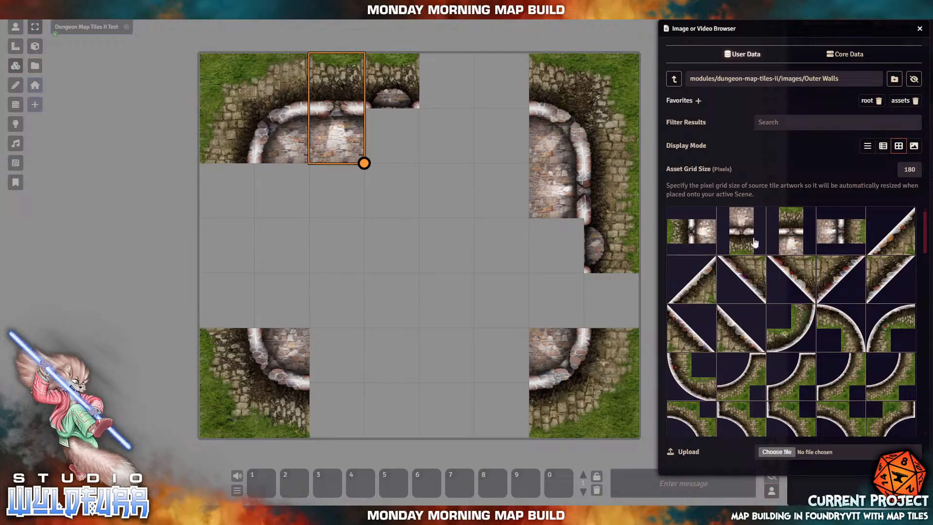
- Place wall pieces beside and below the top-left corner tile
drag(683, 241, 258, 252)
click(333, 250)
drag(275, 212, 281, 201)
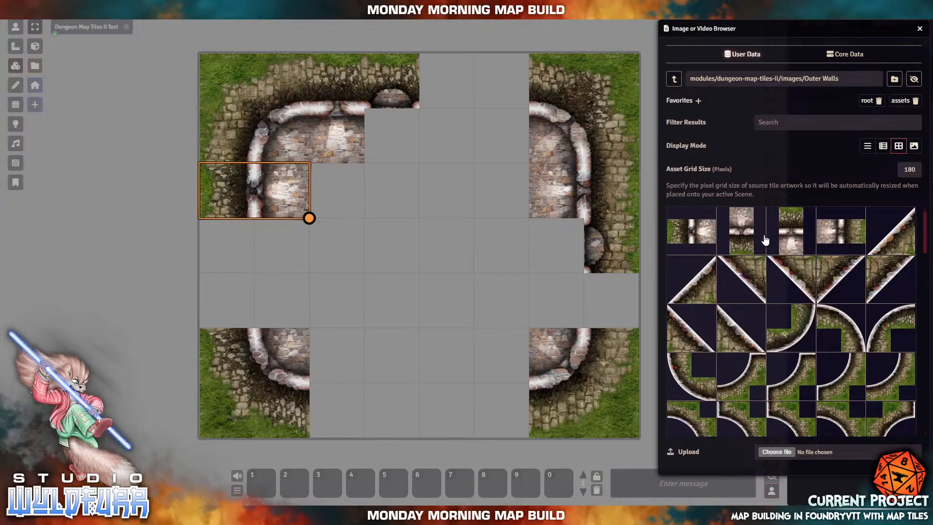
drag(741, 228, 444, 364)
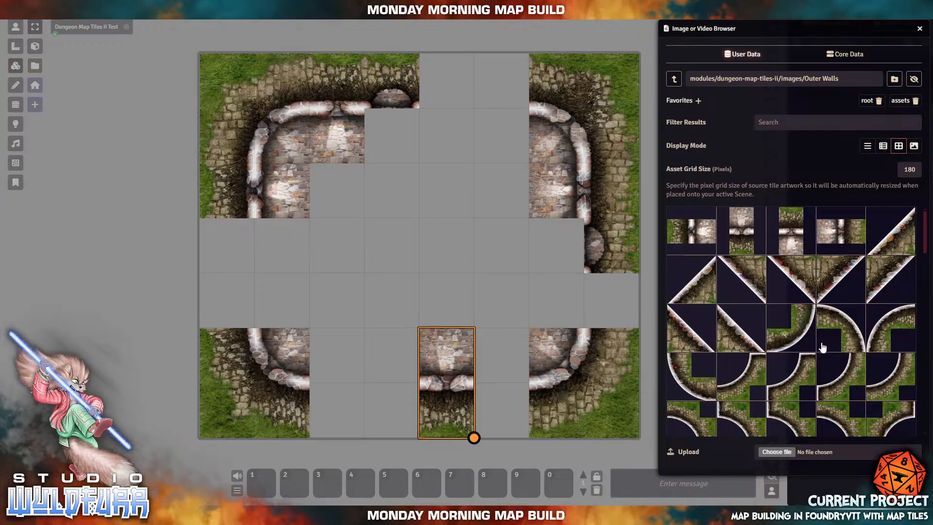
- Fill two empty left-edge cells of the ring with wall tiles
scroll(823, 347, down, 5)
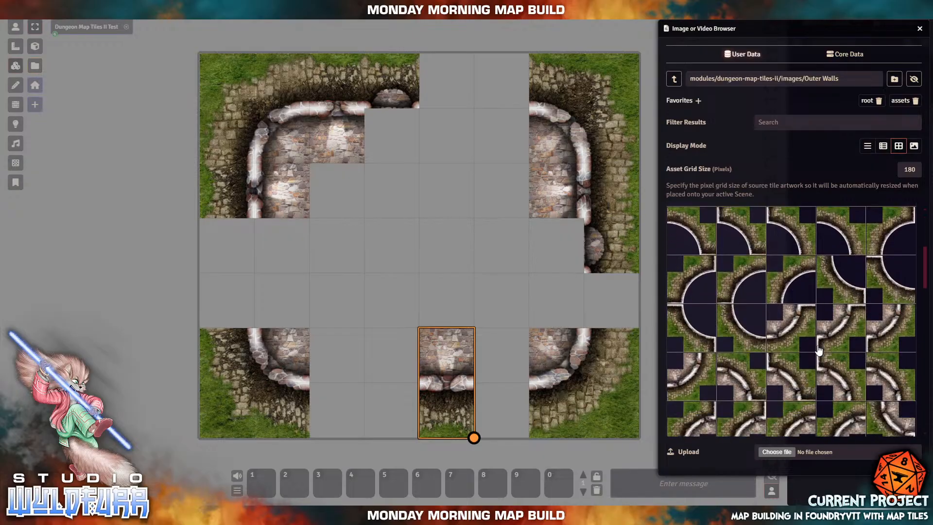
scroll(819, 350, down, 10)
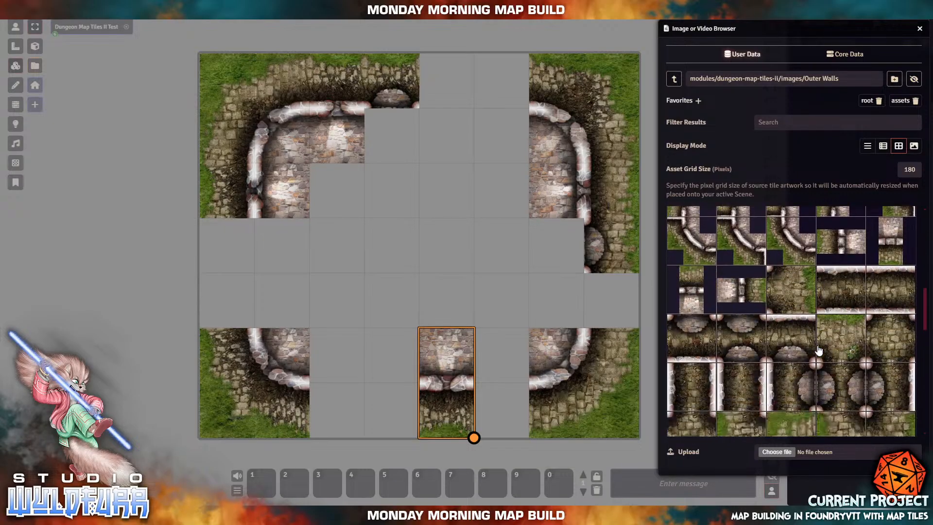
scroll(819, 350, down, 3)
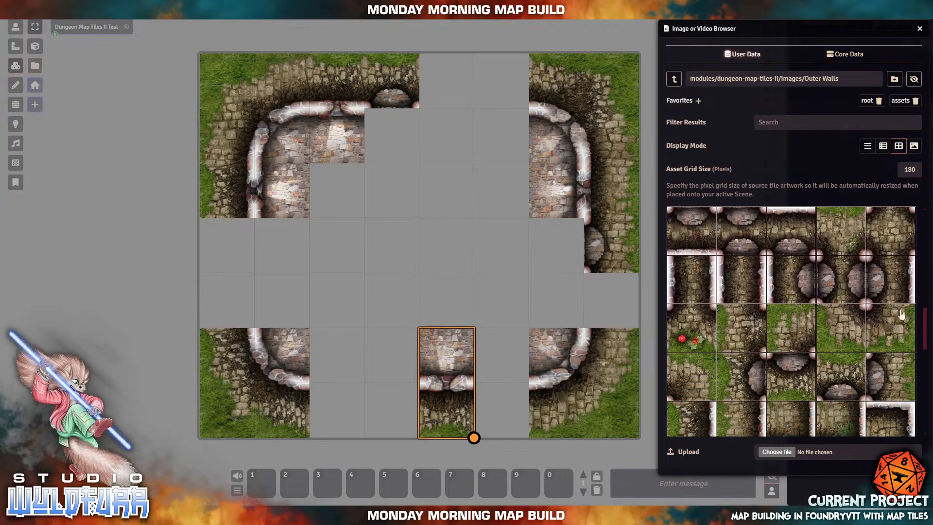
scroll(774, 353, down, 1)
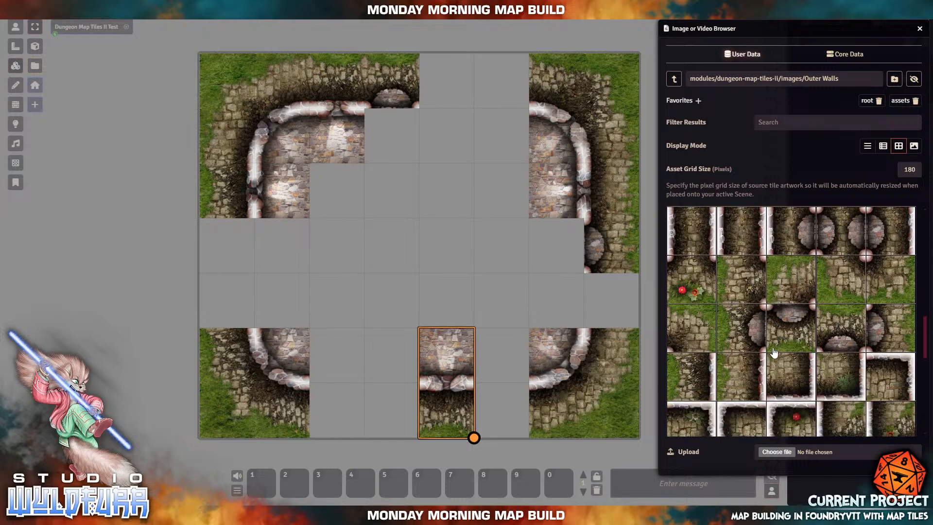
drag(704, 374, 232, 250)
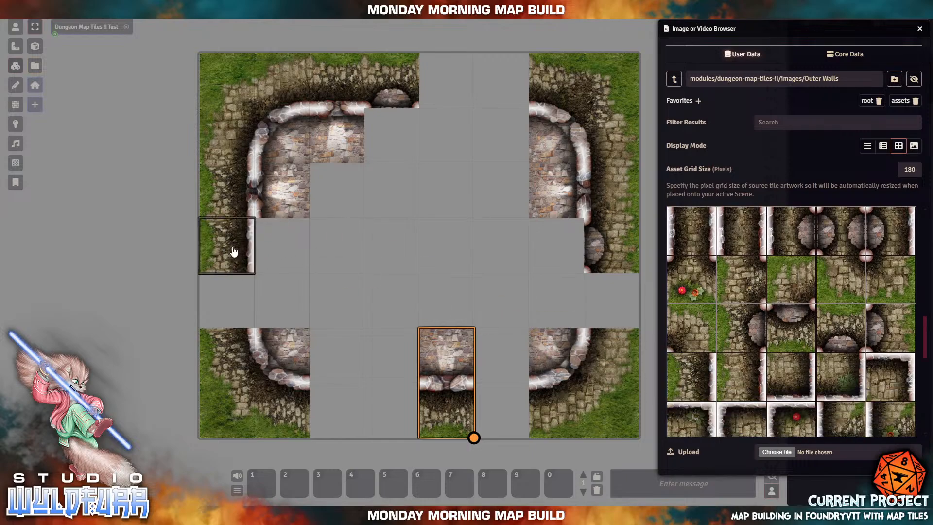
drag(755, 378, 226, 296)
- Fill the bottom-edge gaps, then the remaining top and right gaps with grass-topped wall tiles
scroll(835, 370, down, 2)
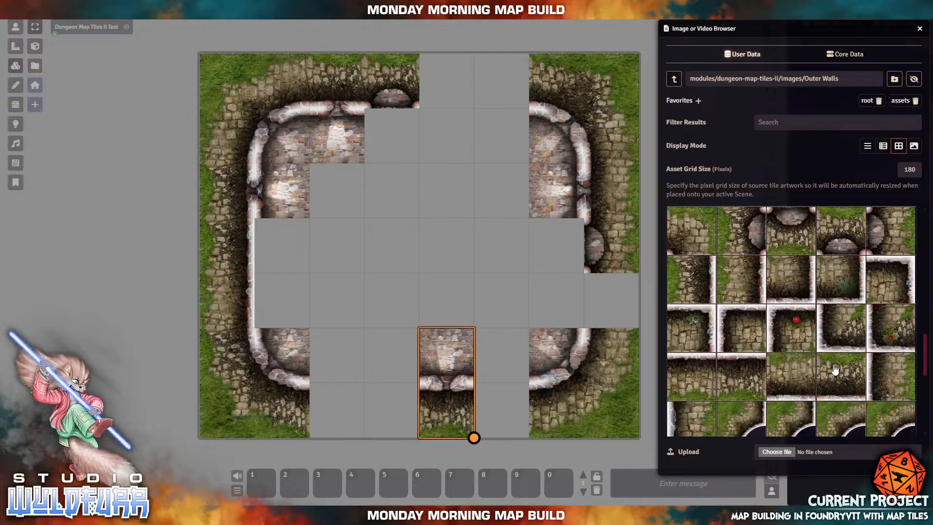
drag(736, 368, 336, 408)
drag(711, 381, 401, 413)
drag(735, 379, 503, 410)
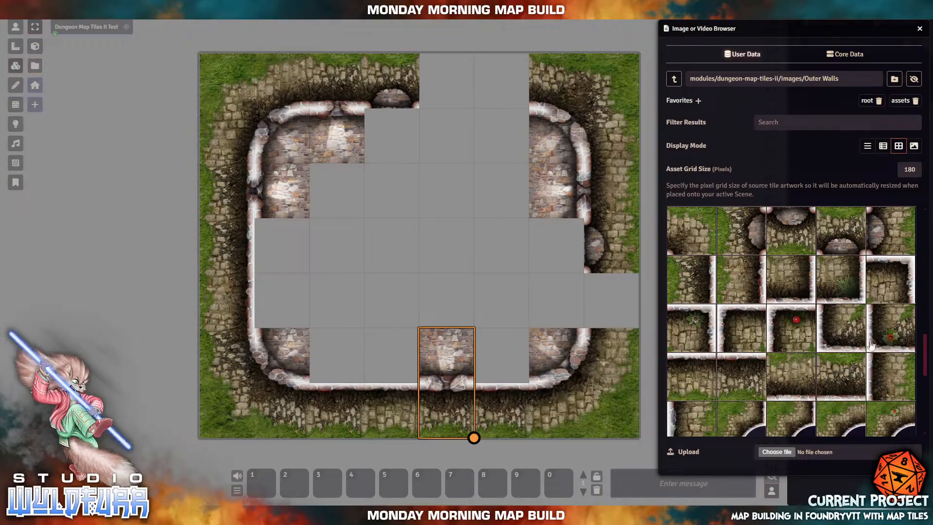
drag(797, 378, 498, 87)
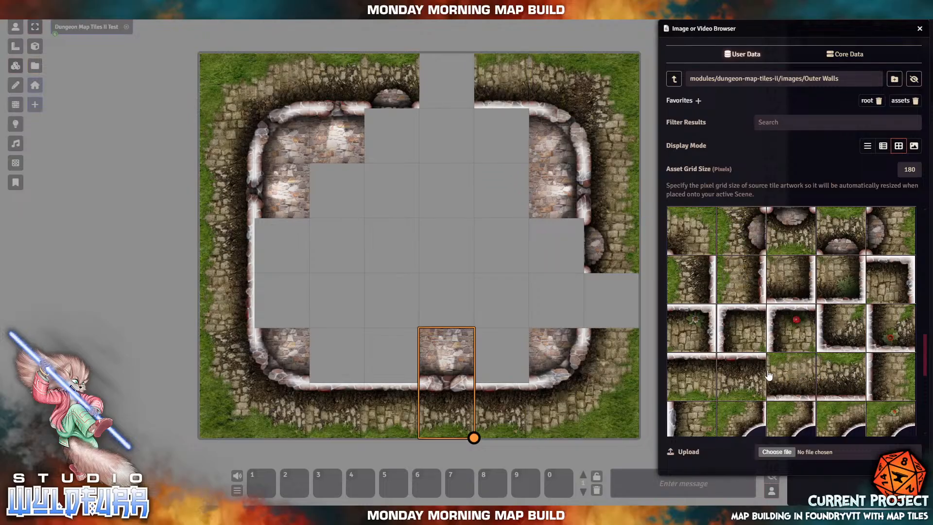
scroll(772, 386, down, 1)
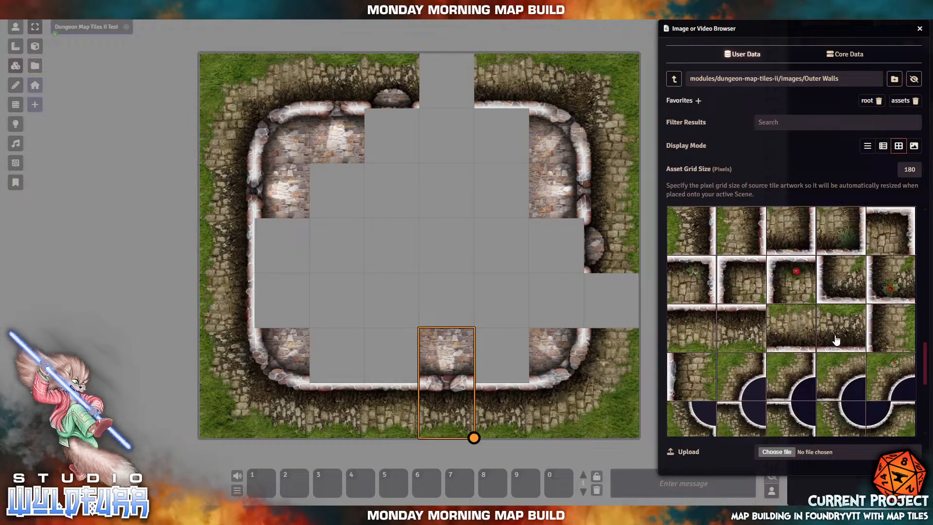
drag(835, 341, 447, 92)
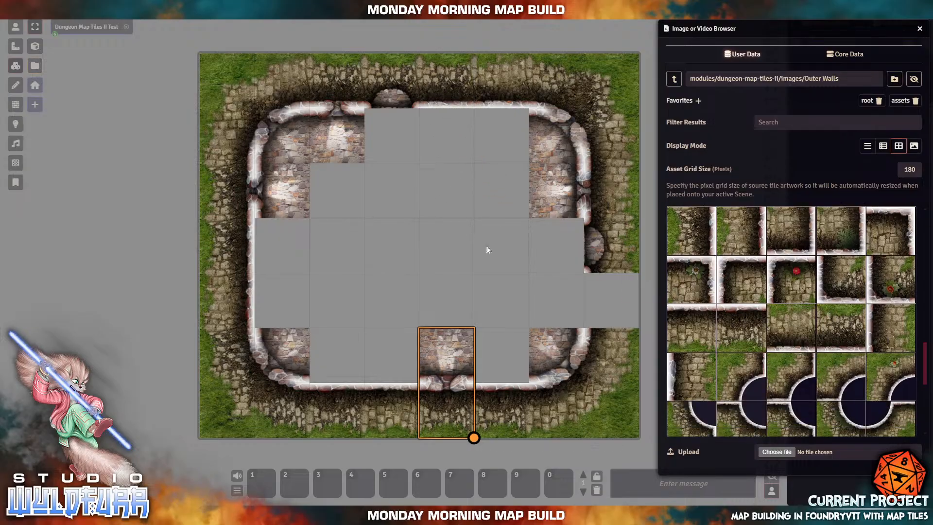
drag(894, 326, 611, 300)
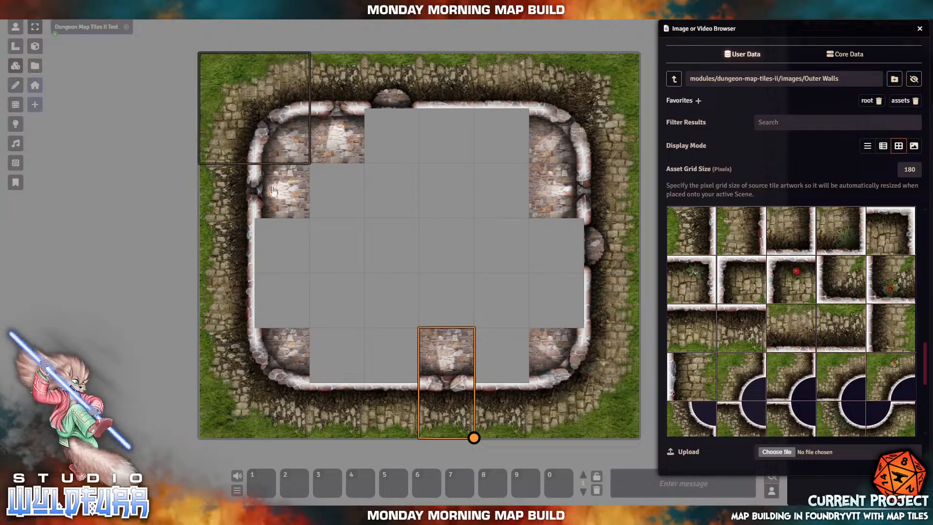
- Go up to the tile folder list and open the Walls folder
scroll(427, 262, up, 3)
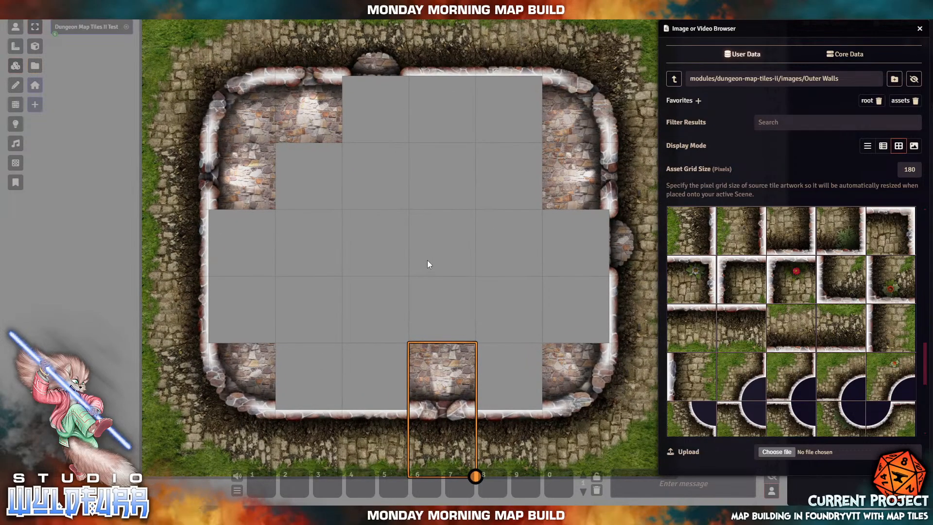
scroll(408, 258, up, 3)
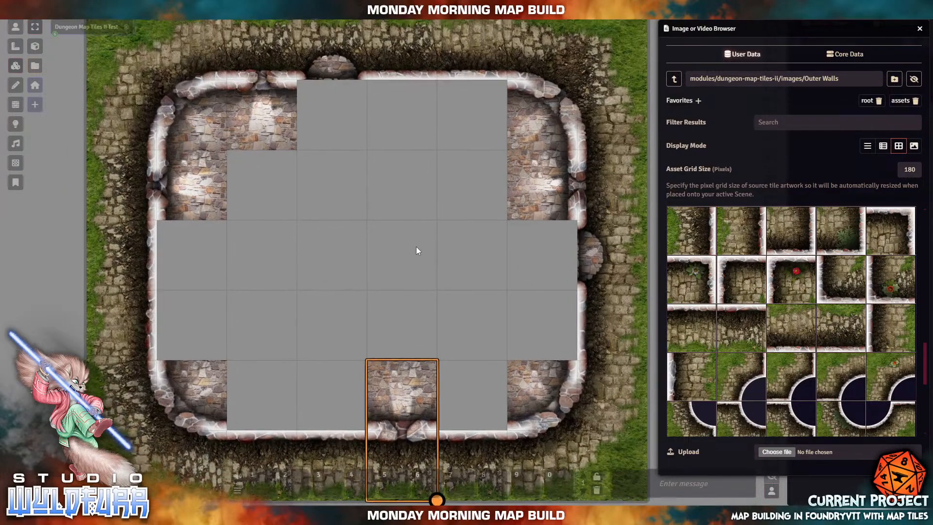
scroll(418, 253, down, 2)
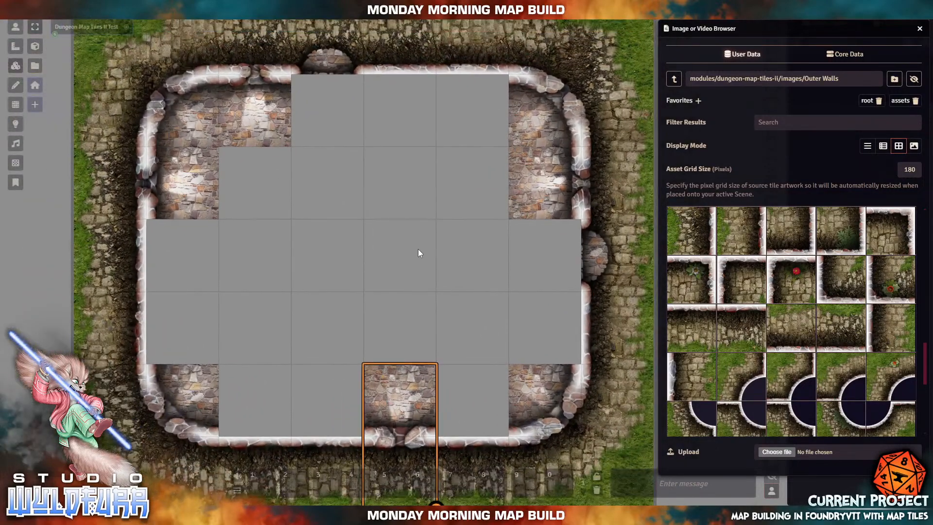
scroll(429, 228, up, 2)
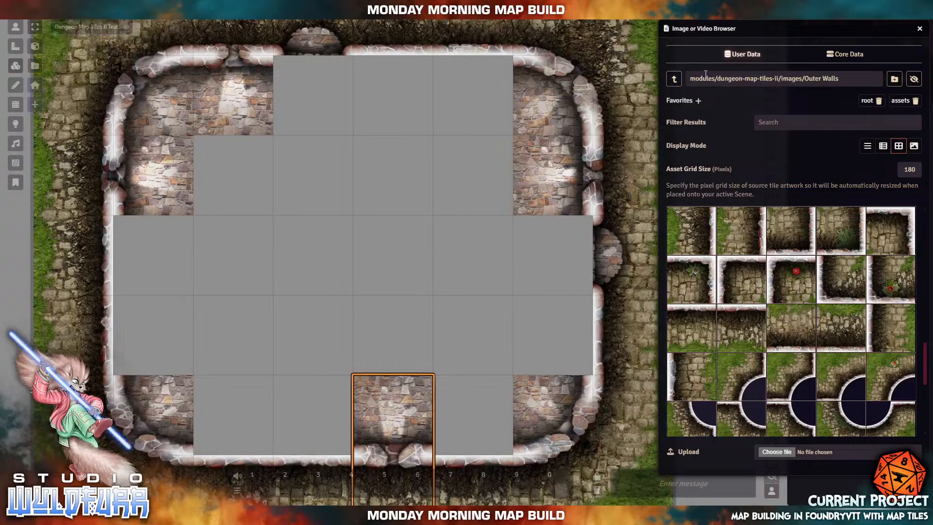
click(671, 79)
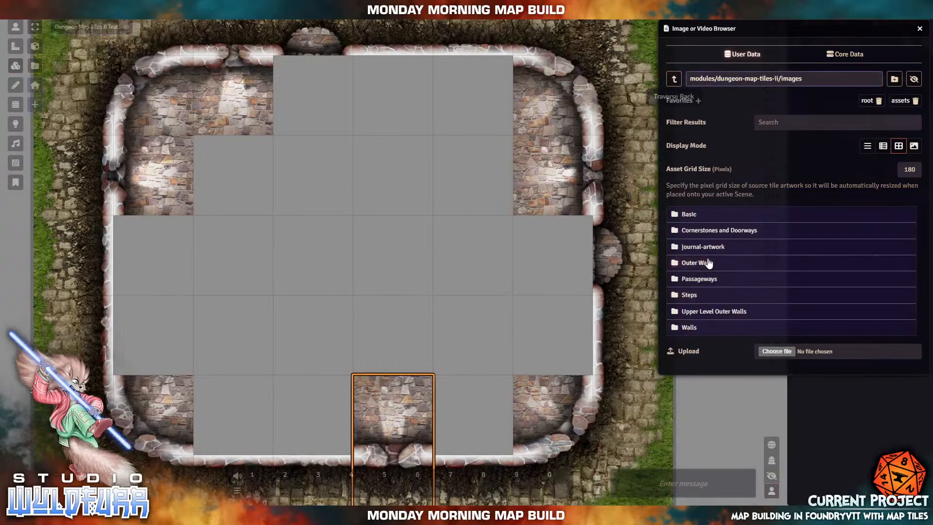
click(694, 329)
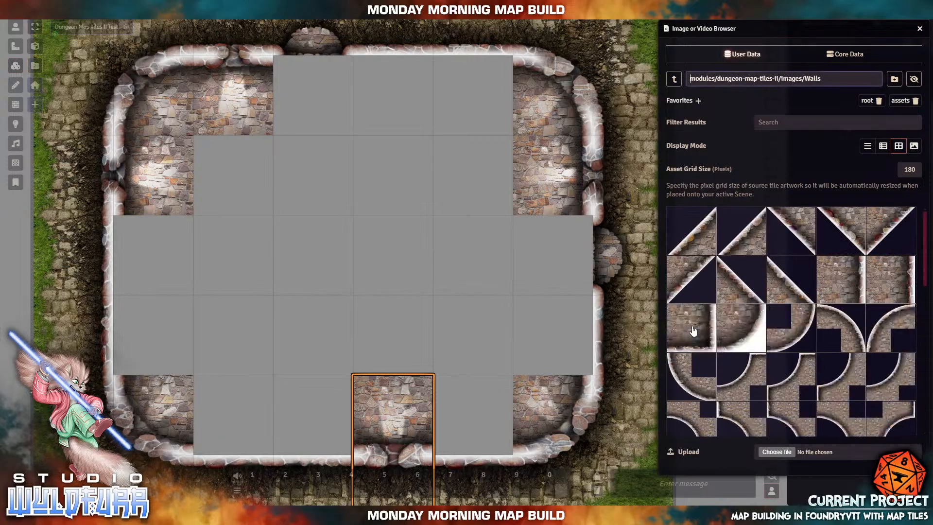
- Try a straight Walls tile at the map centre, delete it, and return to the folder list
scroll(811, 362, down, 10)
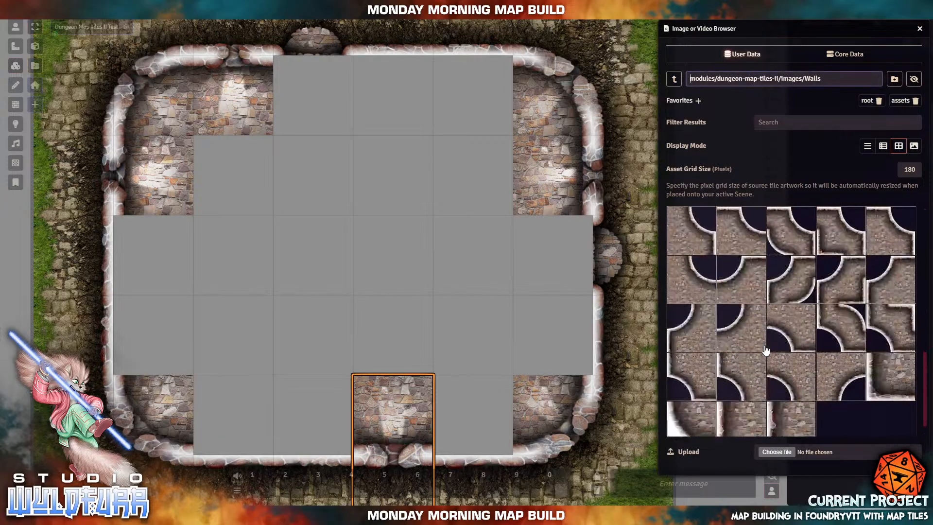
scroll(766, 350, up, 10)
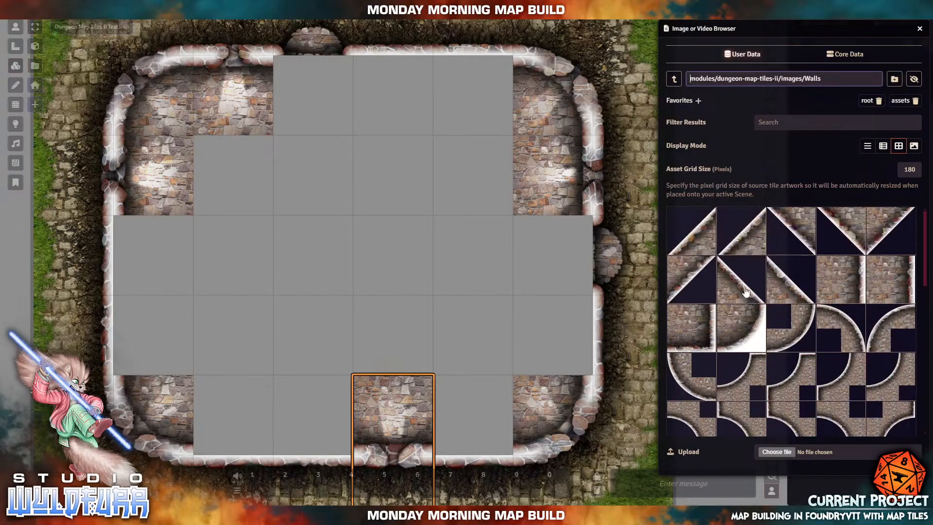
scroll(743, 312, down, 10)
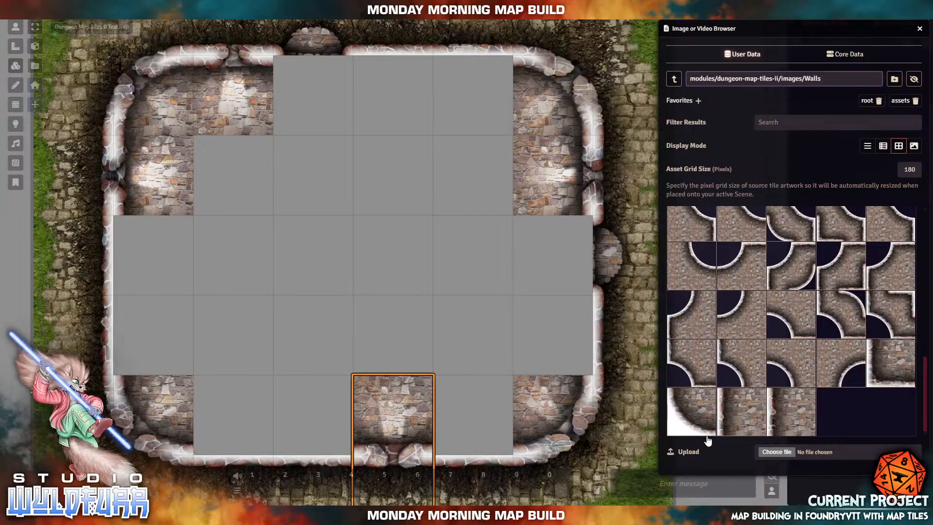
drag(740, 412, 360, 255)
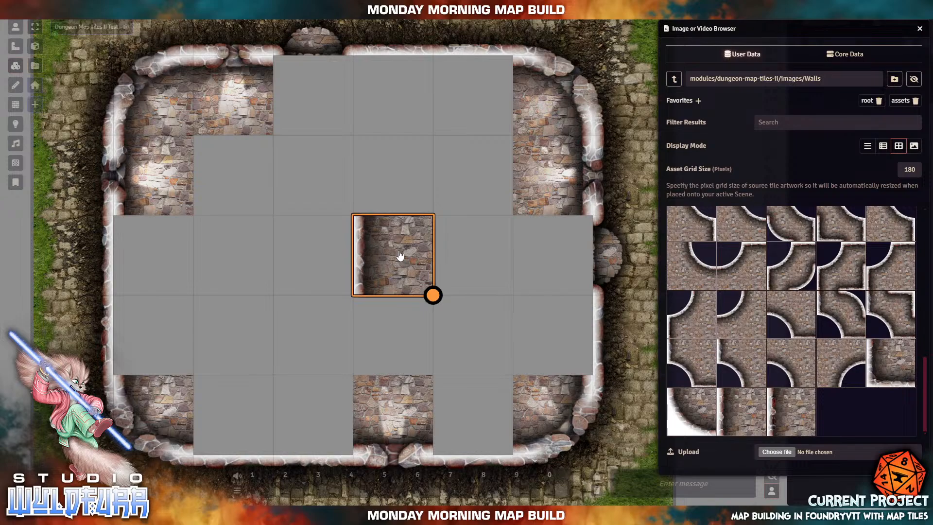
key(Delete)
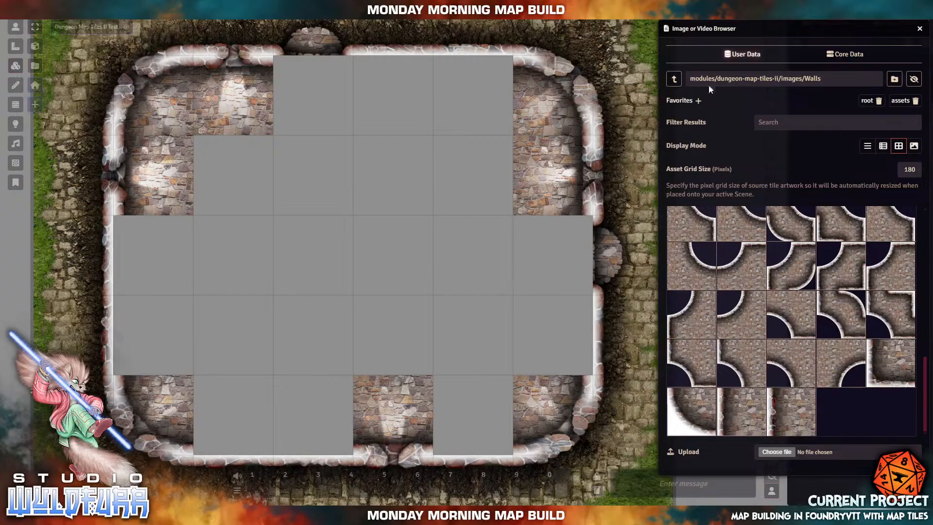
click(675, 79)
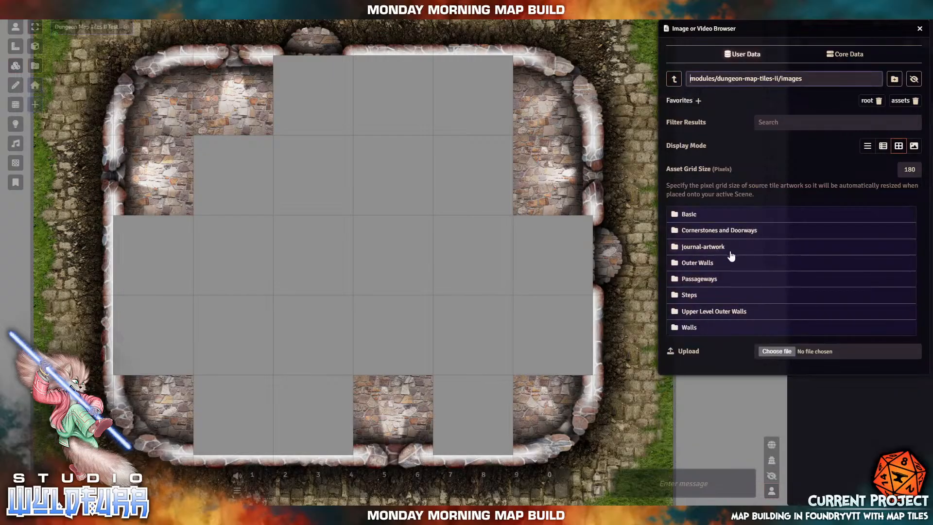
- Drag a two-square Upper Level Outer Walls tile with a vertical wall strip to the courtyard centre
click(695, 265)
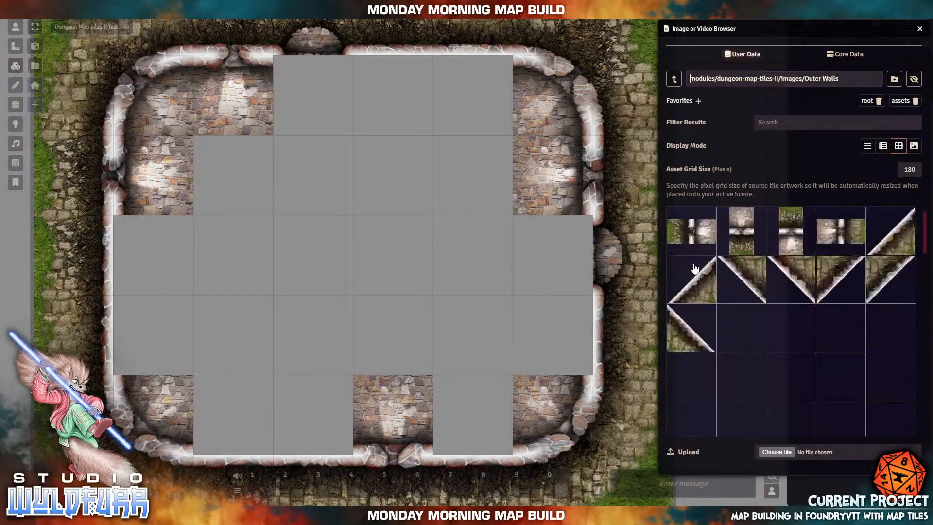
click(674, 79)
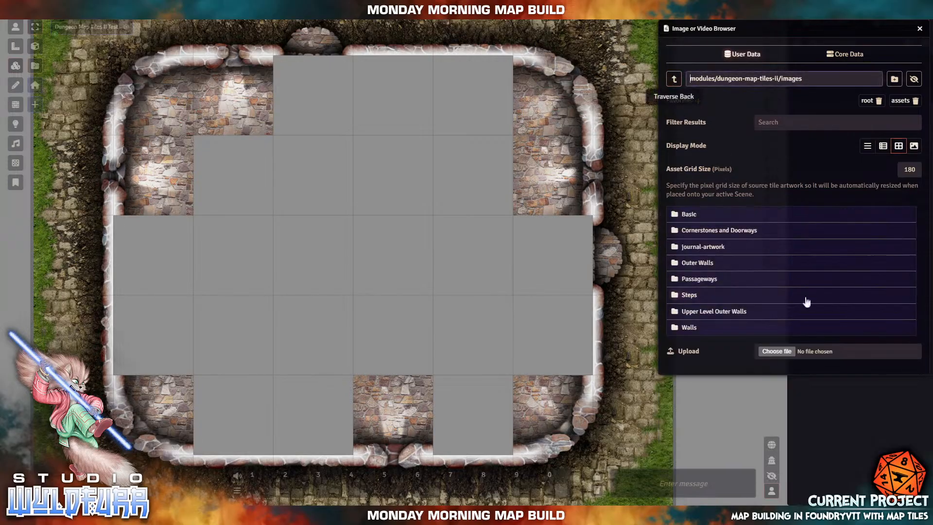
click(727, 313)
scroll(758, 285, down, 5)
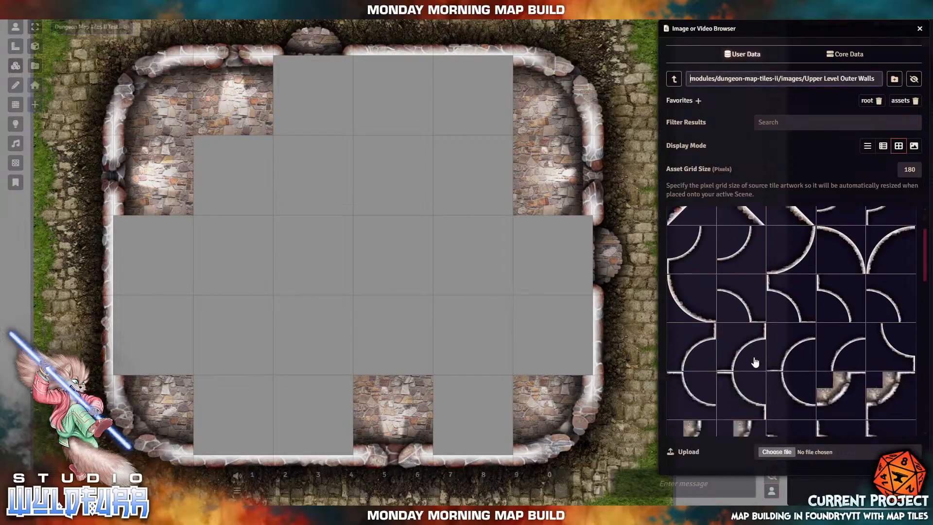
scroll(744, 328, down, 2)
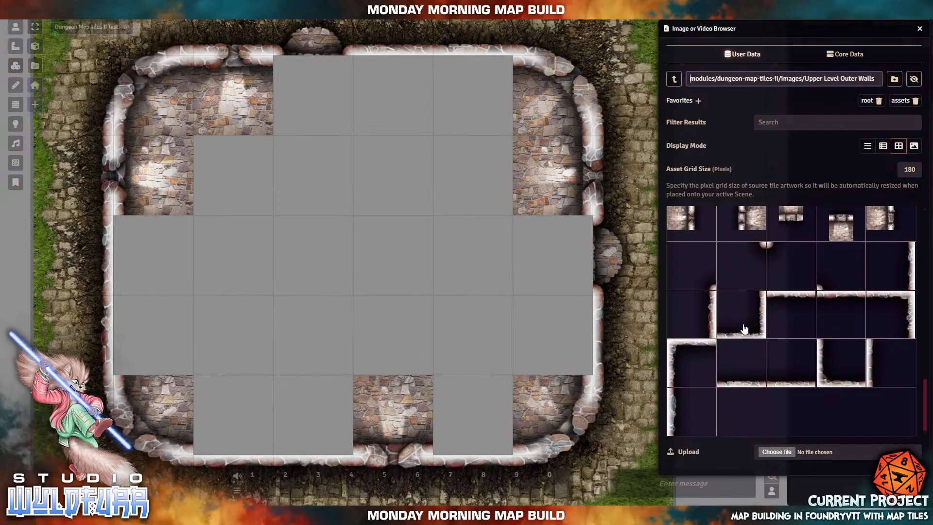
scroll(744, 328, up, 2)
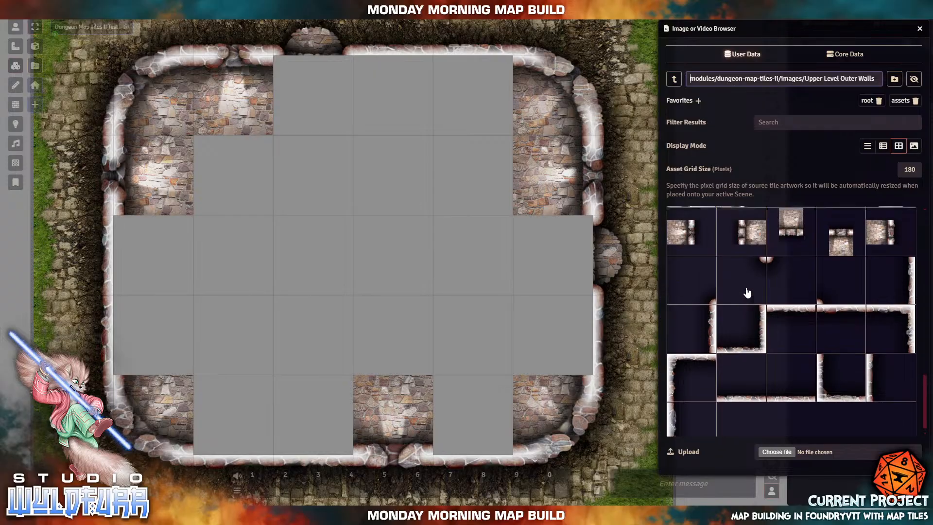
drag(748, 317, 418, 270)
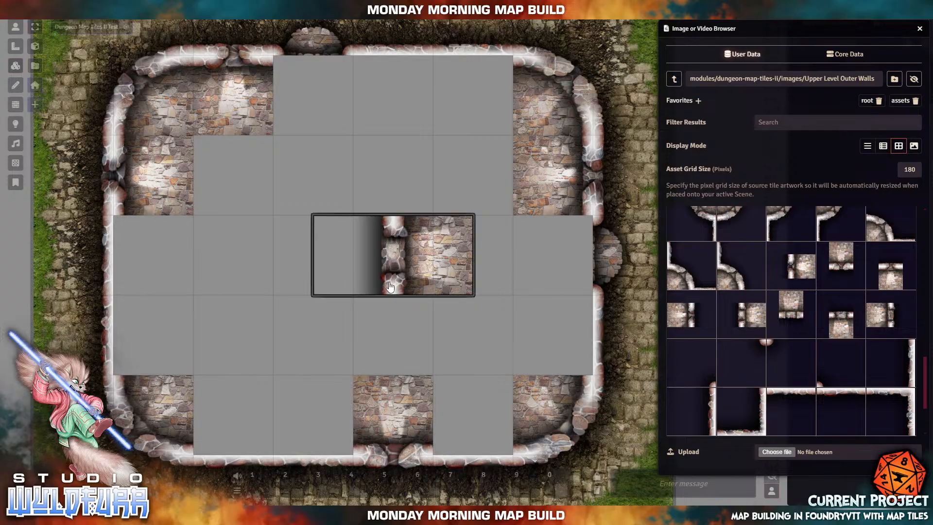
- Delete the trial wall tile in the courtyard centre, then drop a corner wall there and delete it too
click(449, 278)
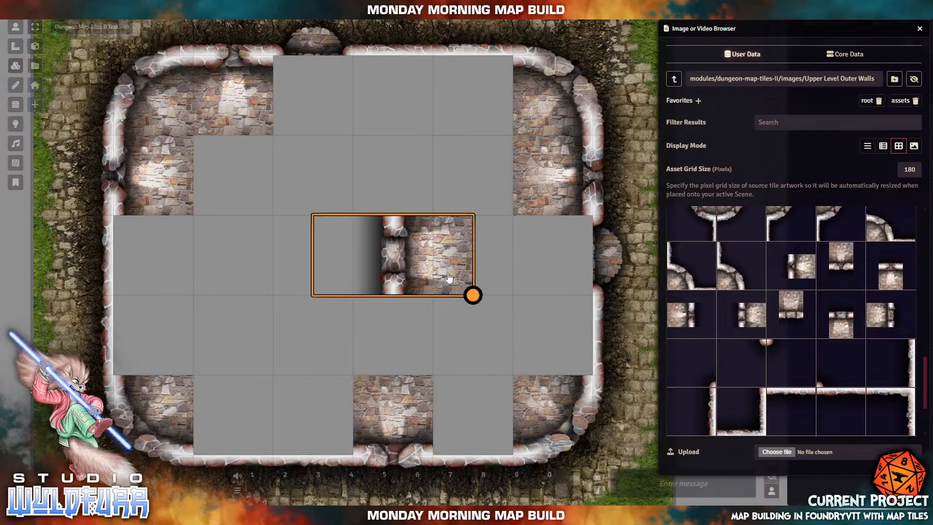
key(Delete)
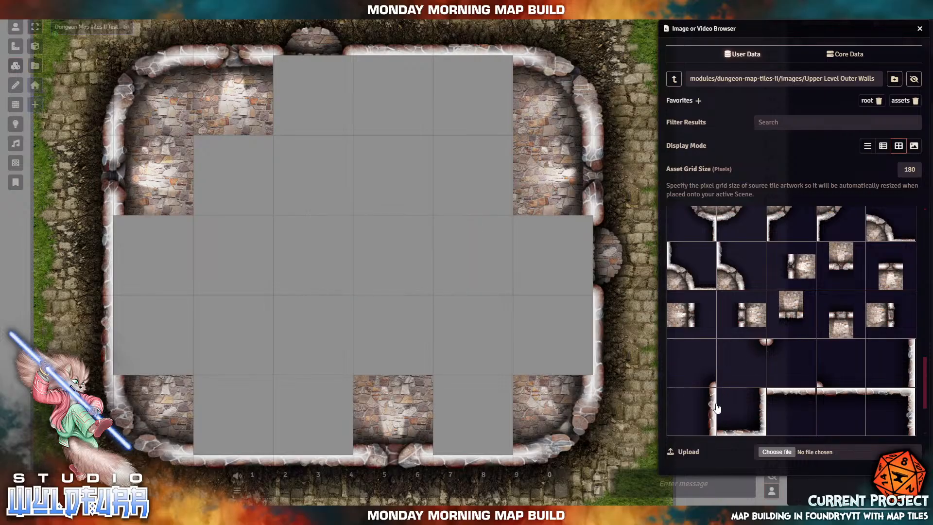
scroll(717, 409, down, 2)
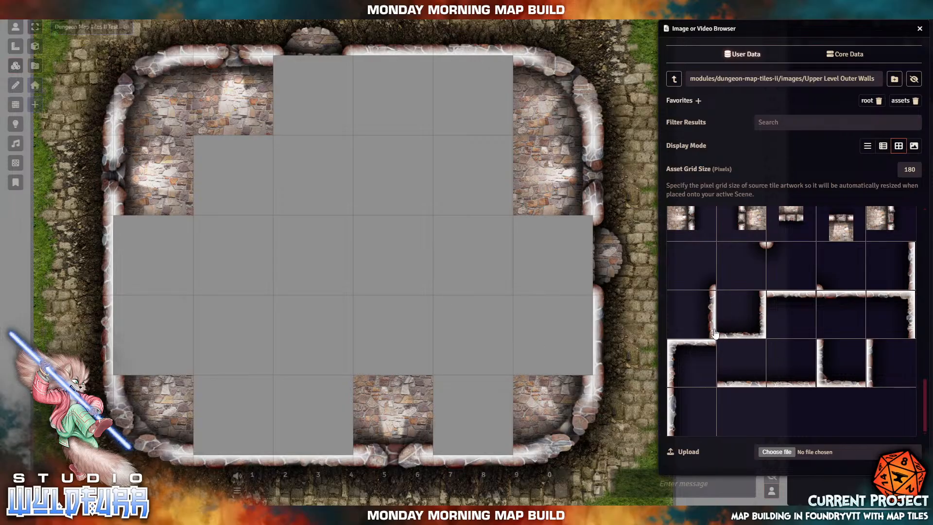
drag(744, 332, 416, 248)
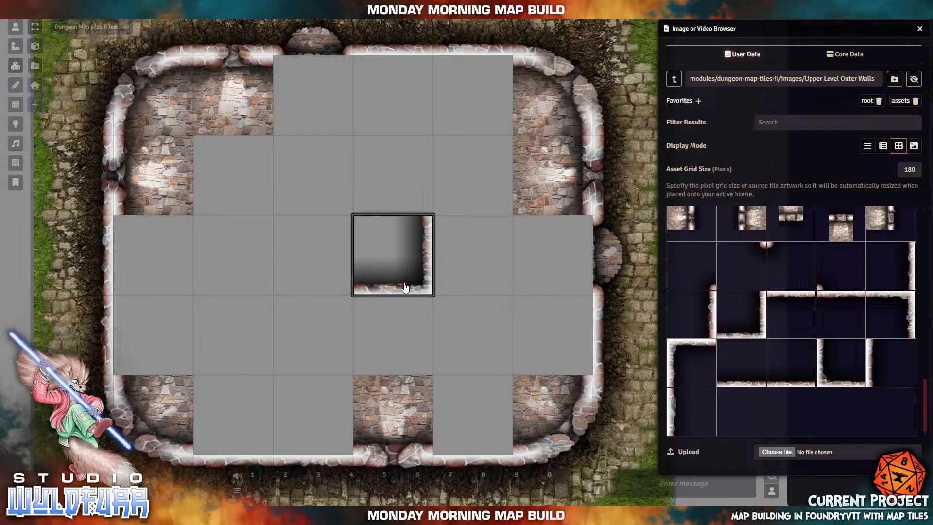
click(394, 450)
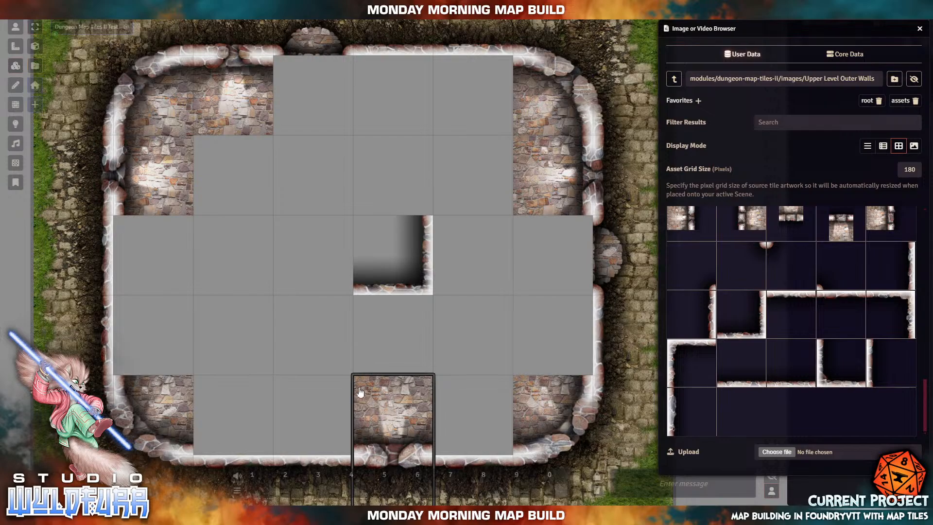
click(388, 275)
click(389, 277)
key(Delete)
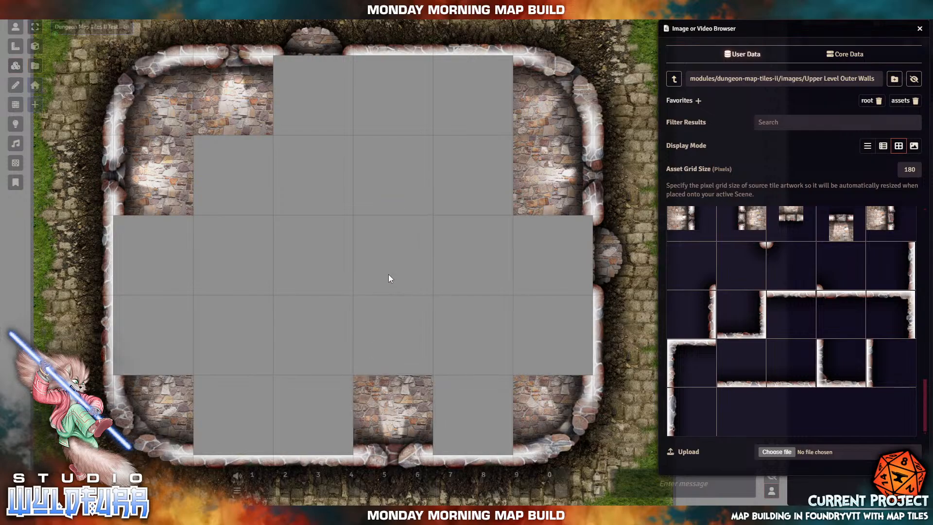
- From the Basic folder, fill the upper-right empty cells with plain stone and blood-splattered floor tiles
click(675, 80)
click(687, 221)
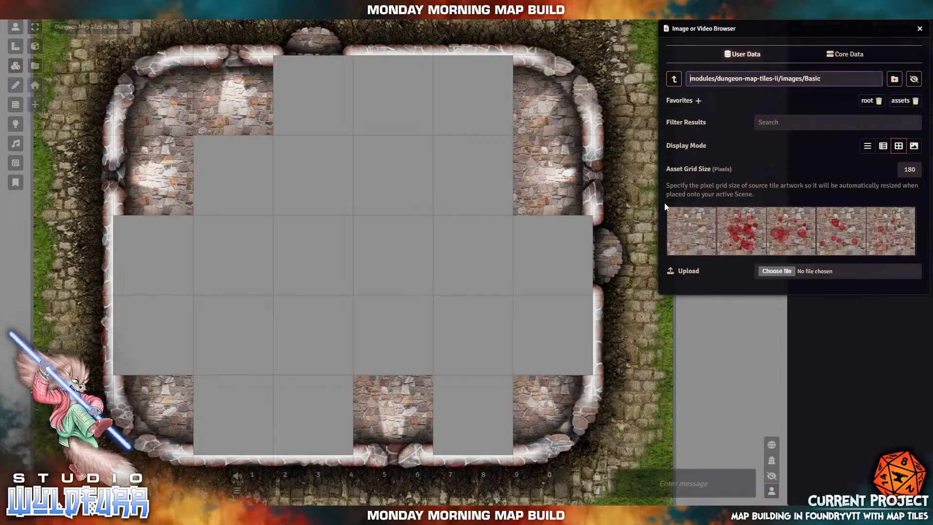
drag(686, 228, 394, 180)
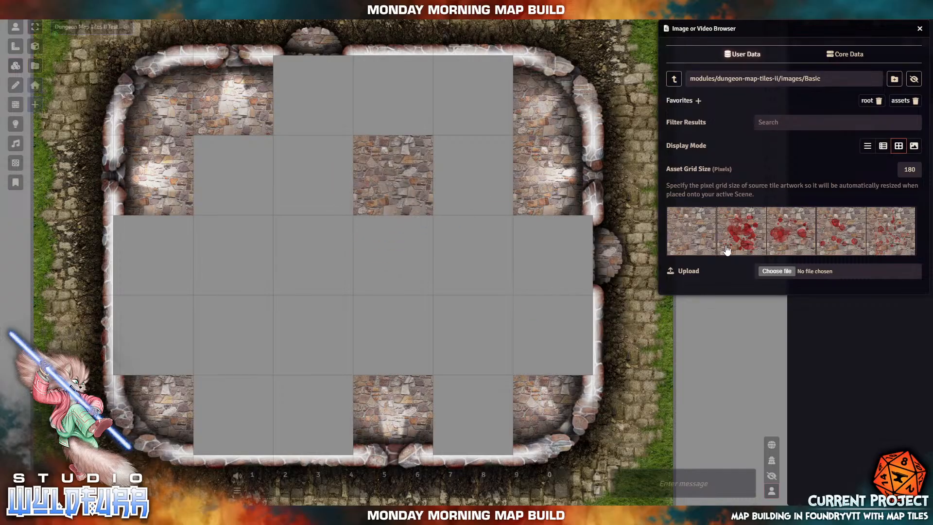
drag(743, 243, 410, 264)
drag(786, 238, 474, 254)
drag(822, 233, 468, 175)
drag(890, 241, 538, 256)
drag(748, 240, 438, 105)
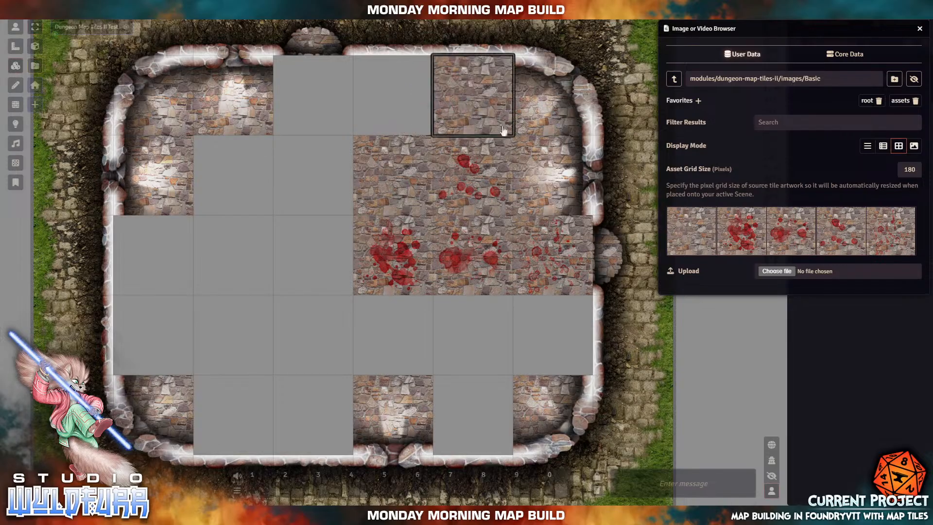
drag(694, 234, 393, 113)
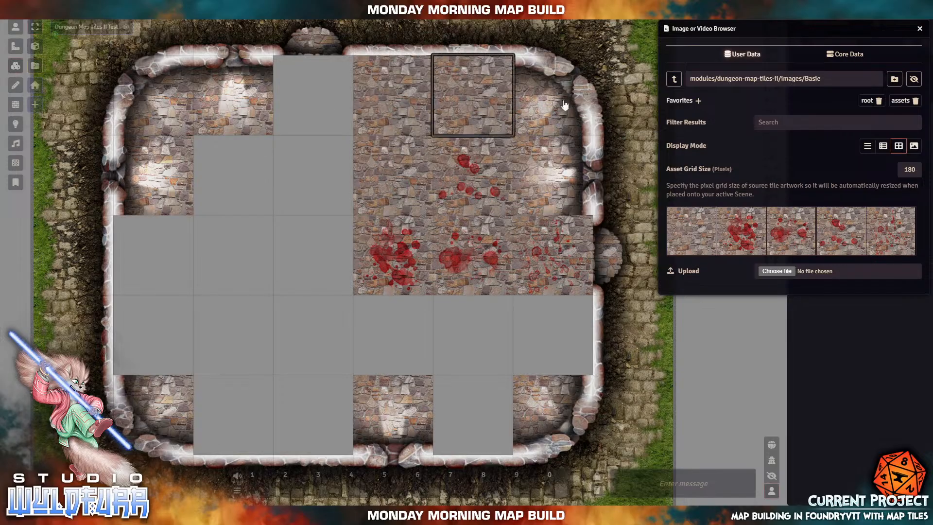
click(674, 79)
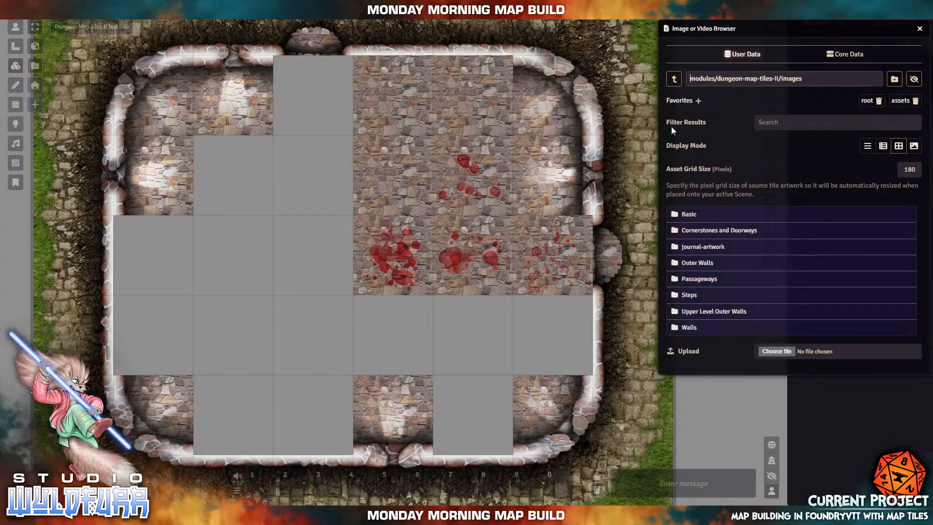
- From Upper Level Outer Walls, place a wall-corner piece and move it up to the top edge
click(705, 313)
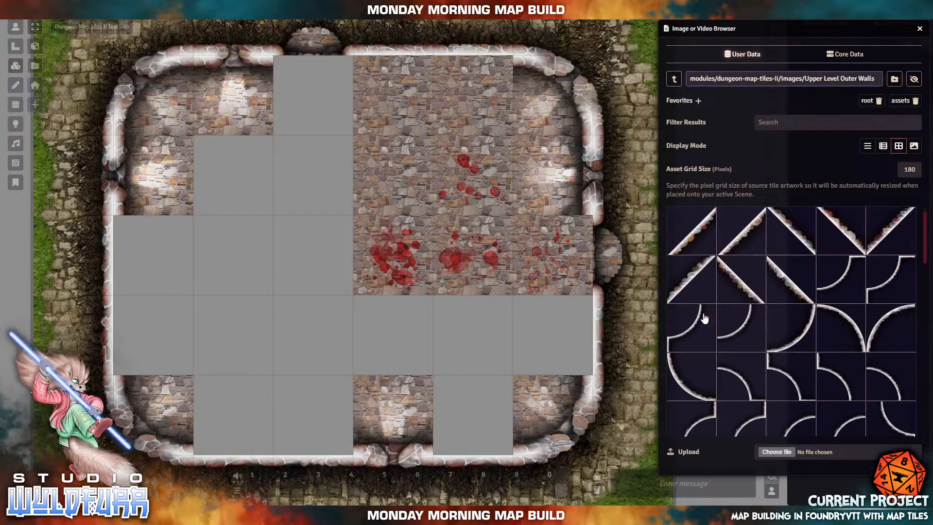
scroll(791, 316, down, 5)
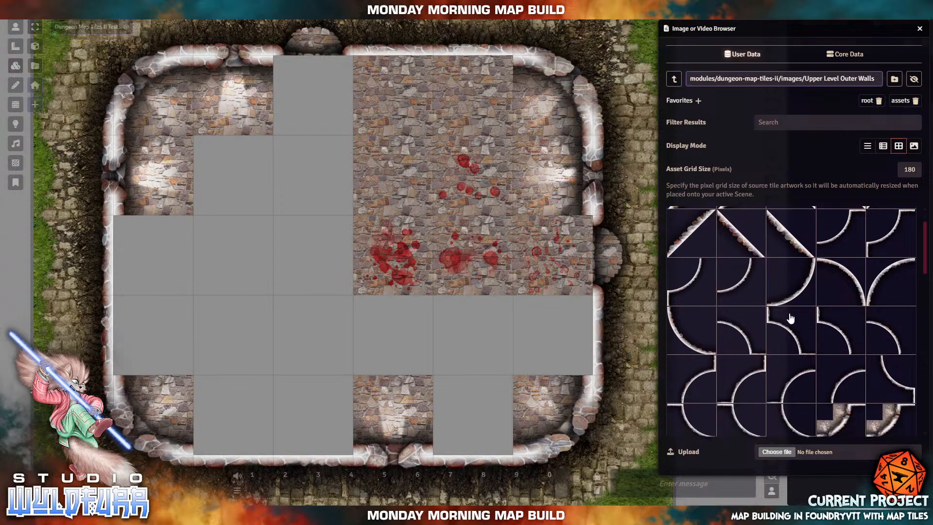
scroll(784, 333, down, 5)
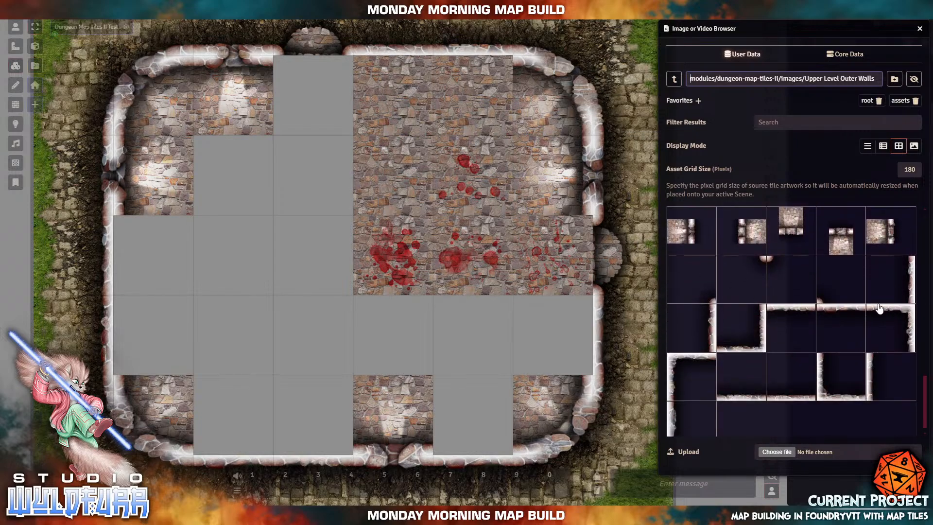
scroll(823, 316, up, 3)
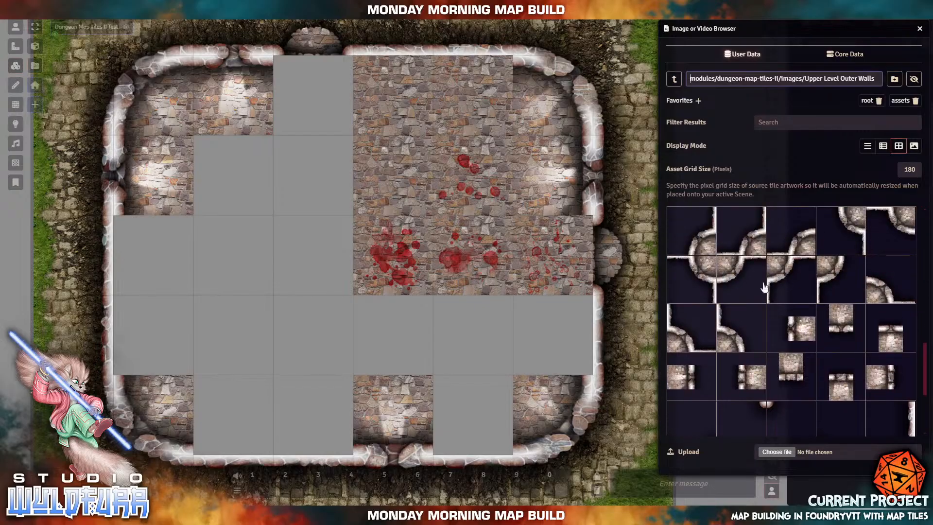
scroll(776, 359, down, 3)
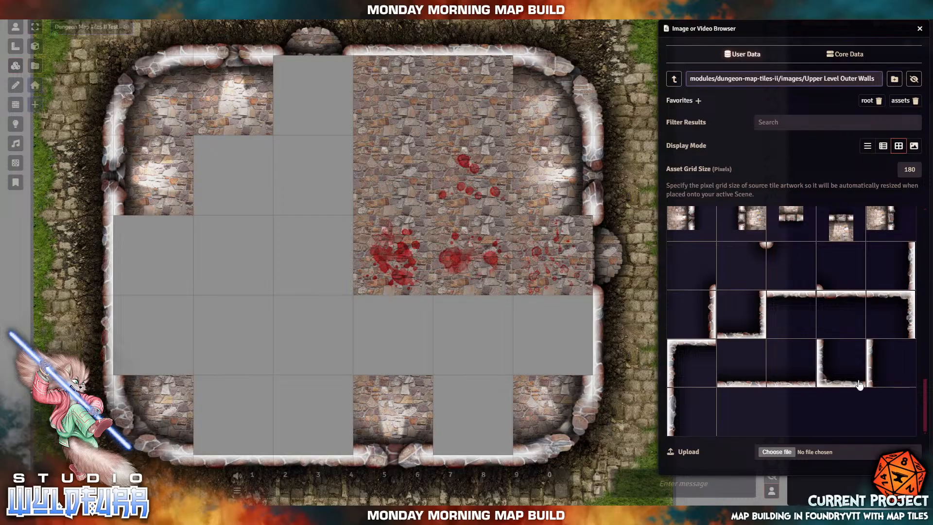
drag(694, 353, 492, 135)
click(442, 105)
drag(441, 105, 444, 80)
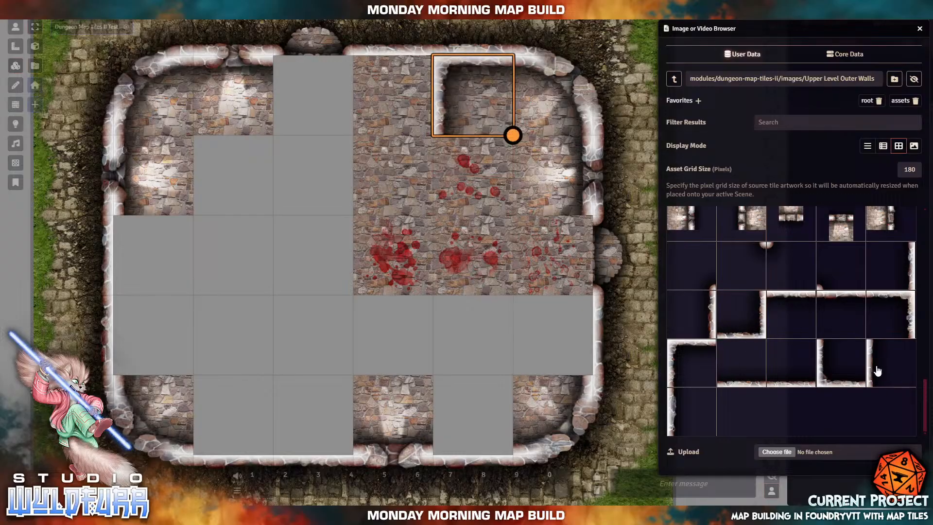
- Extend the inner wall downward, turn it right with a corner piece, and add a lower-left edge piece
drag(900, 300, 418, 79)
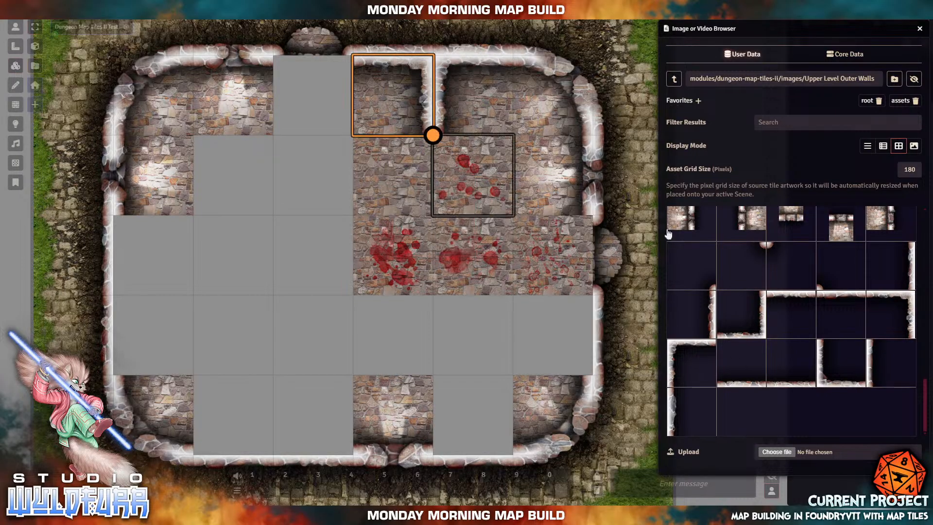
drag(902, 283, 387, 181)
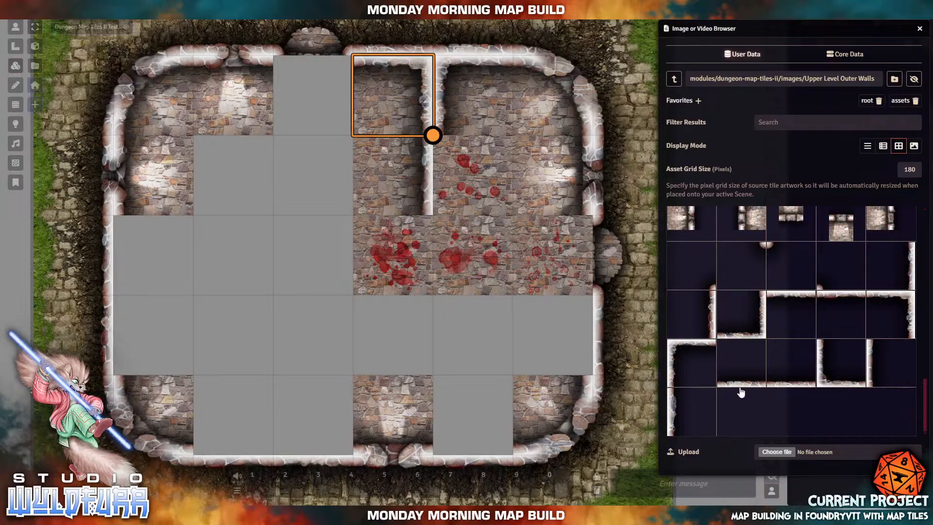
drag(482, 177, 481, 180)
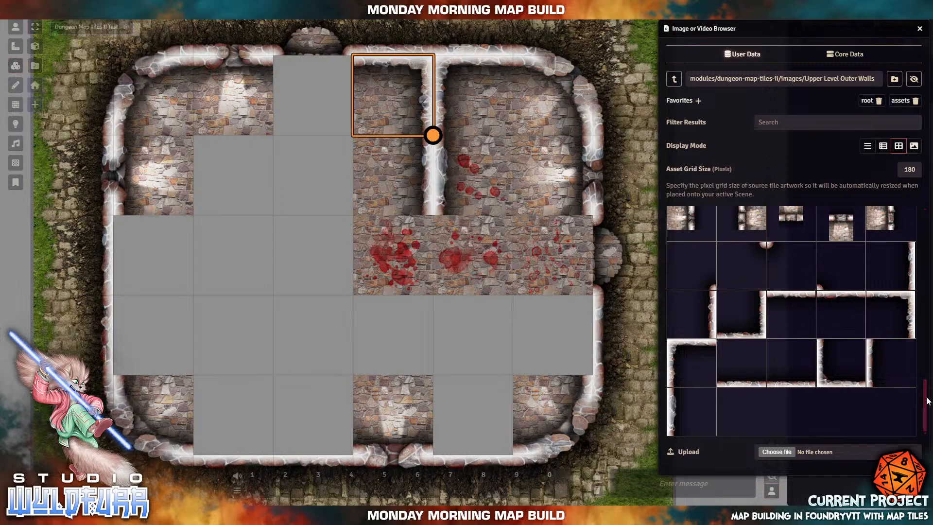
drag(838, 373, 489, 255)
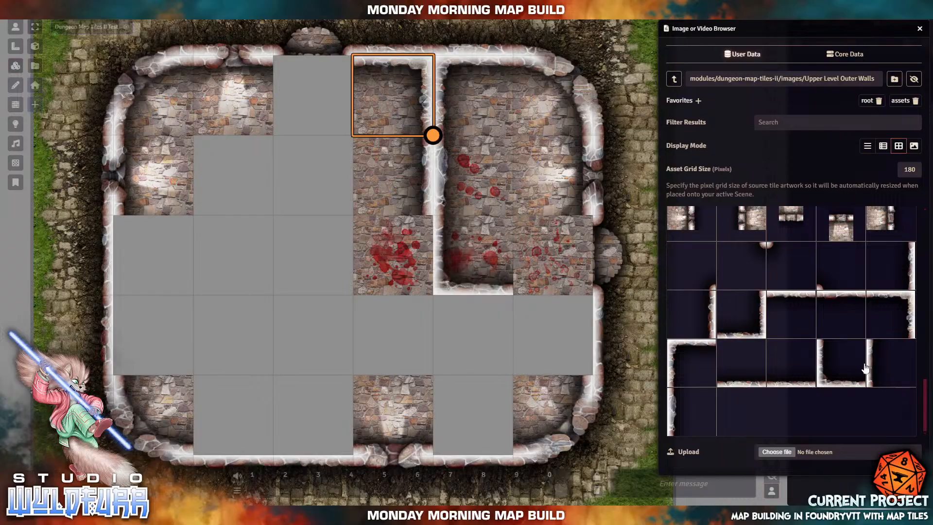
drag(710, 314, 389, 258)
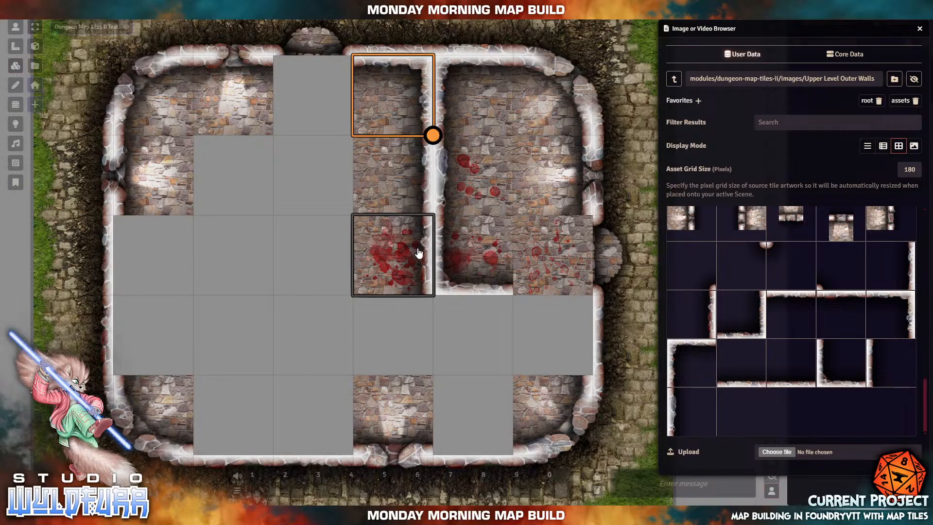
drag(419, 252, 442, 195)
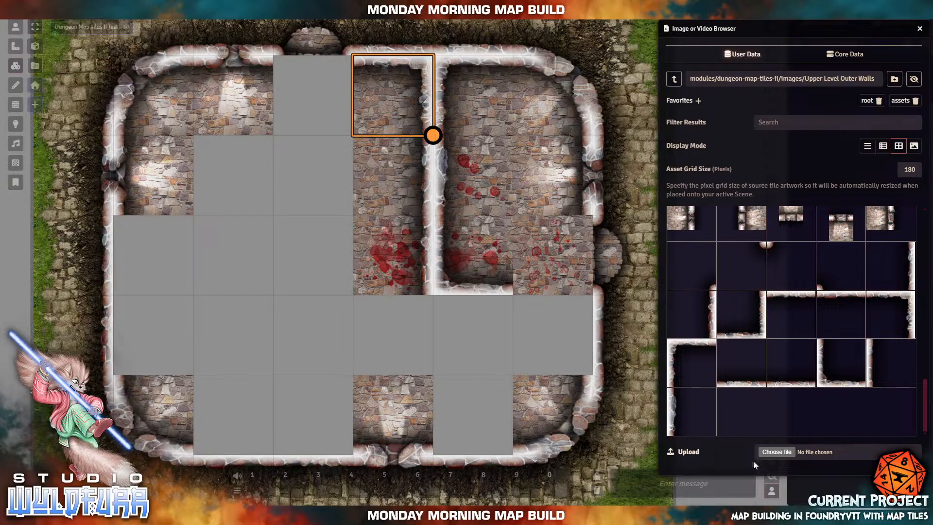
drag(710, 317, 229, 340)
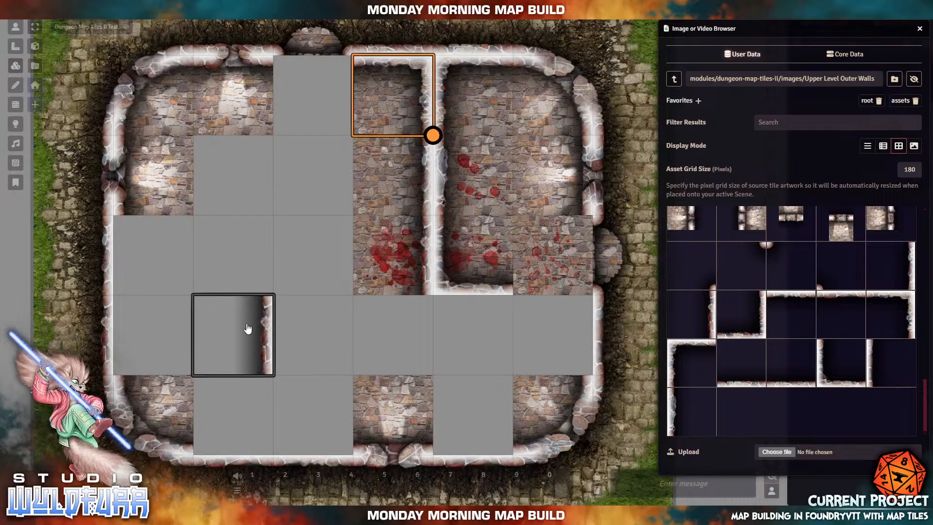
- Drop a plain stone Basic floor tile onto the lower-left cell and nudge it up half a cell
click(674, 78)
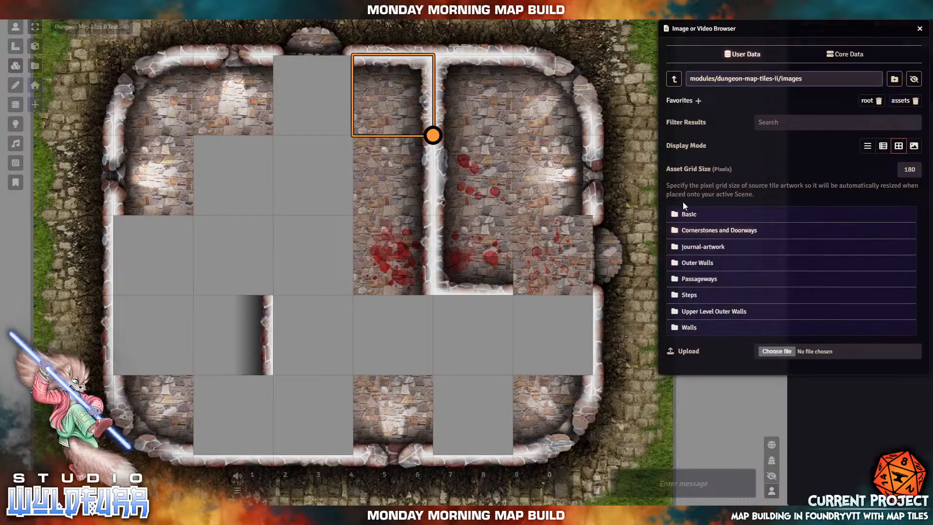
click(688, 213)
drag(713, 250, 249, 326)
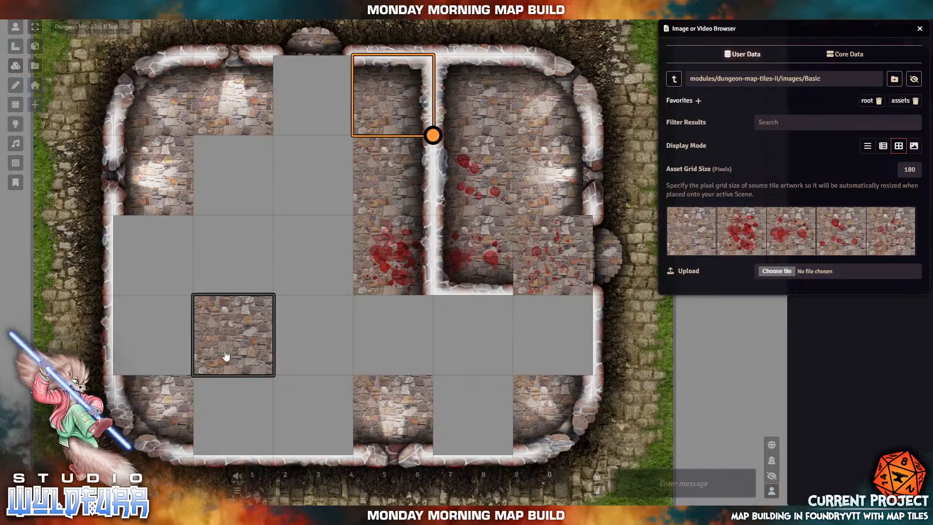
drag(232, 347, 237, 294)
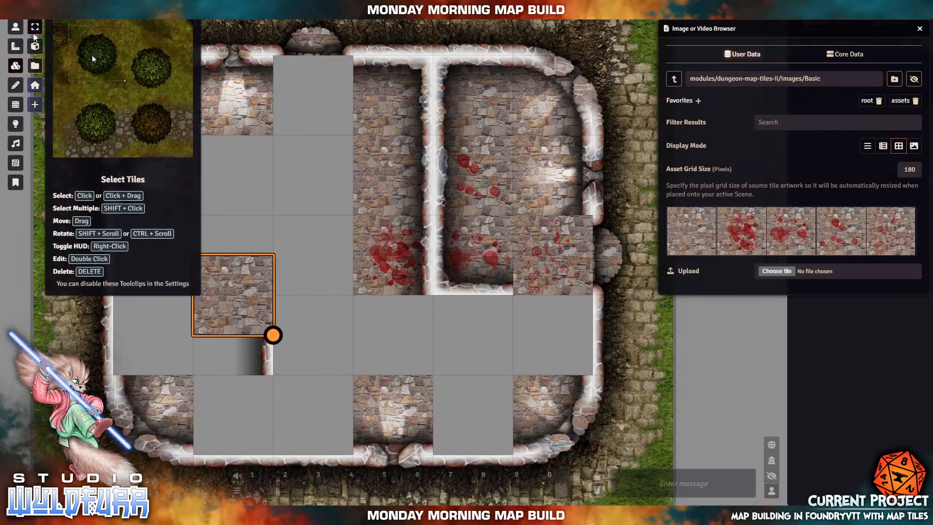
- Shift the lower stacked stone floor tile up half a cell, then back down half a square
click(261, 358)
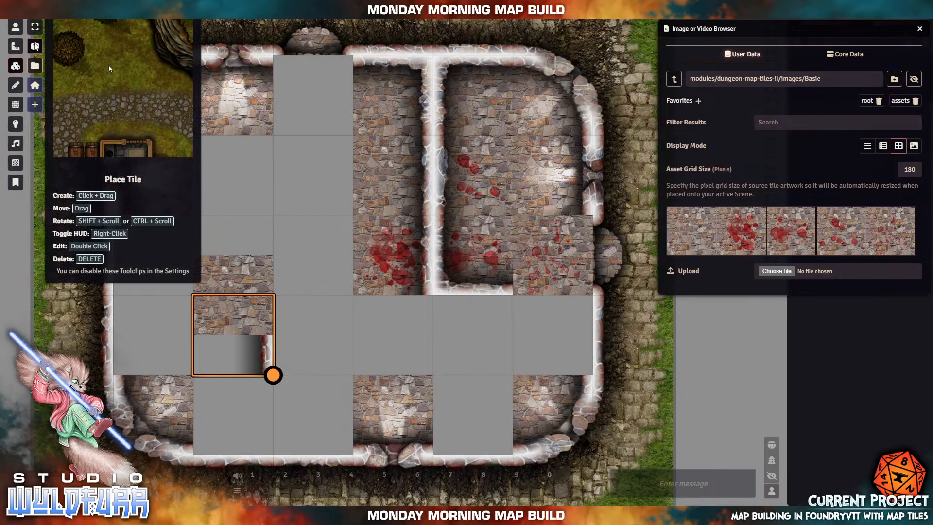
drag(252, 335, 252, 294)
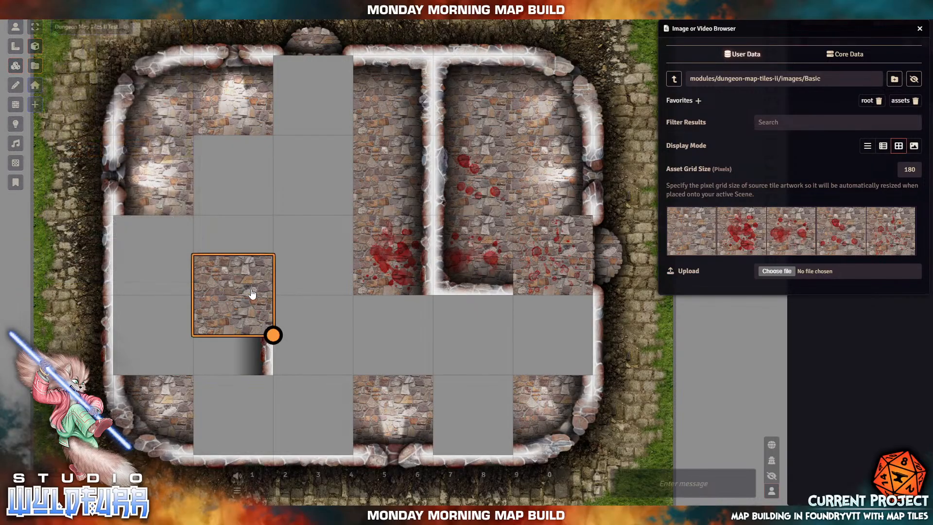
double_click(253, 294)
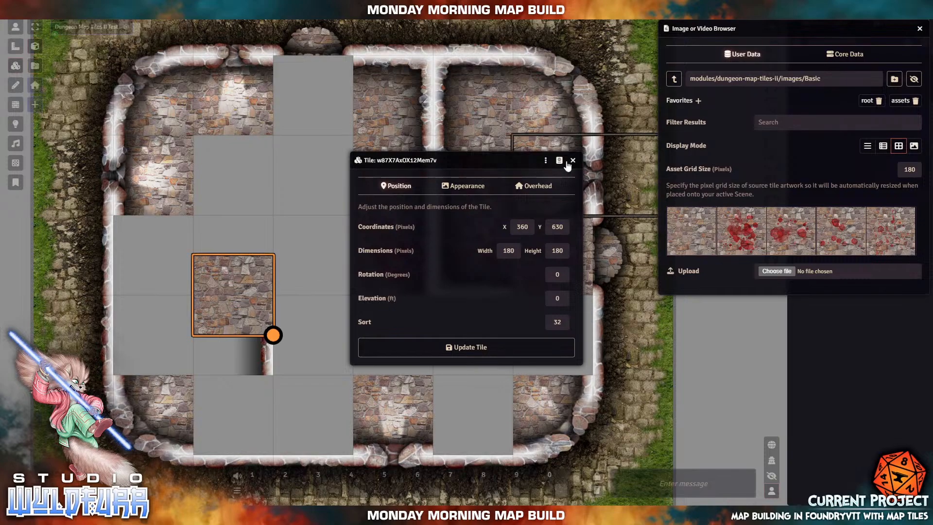
key(Escape)
right_click(218, 311)
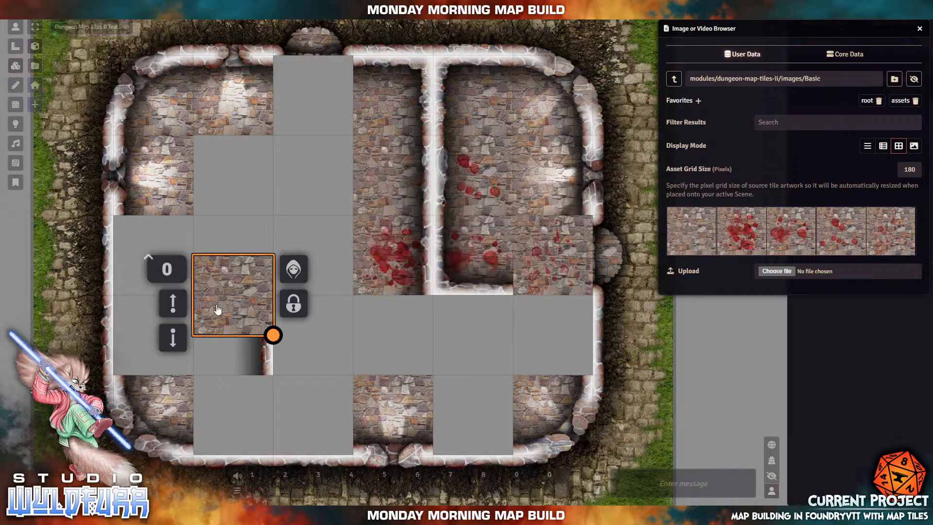
right_click(256, 329)
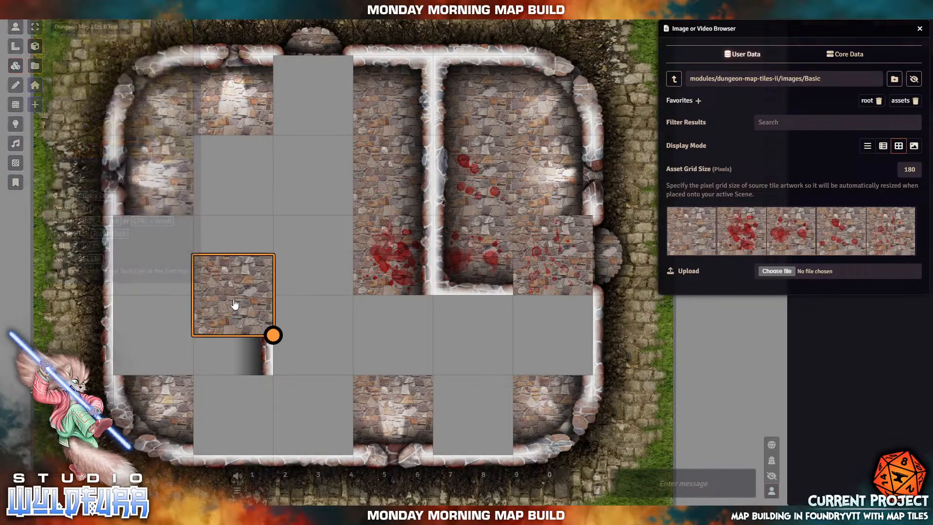
drag(238, 302, 238, 341)
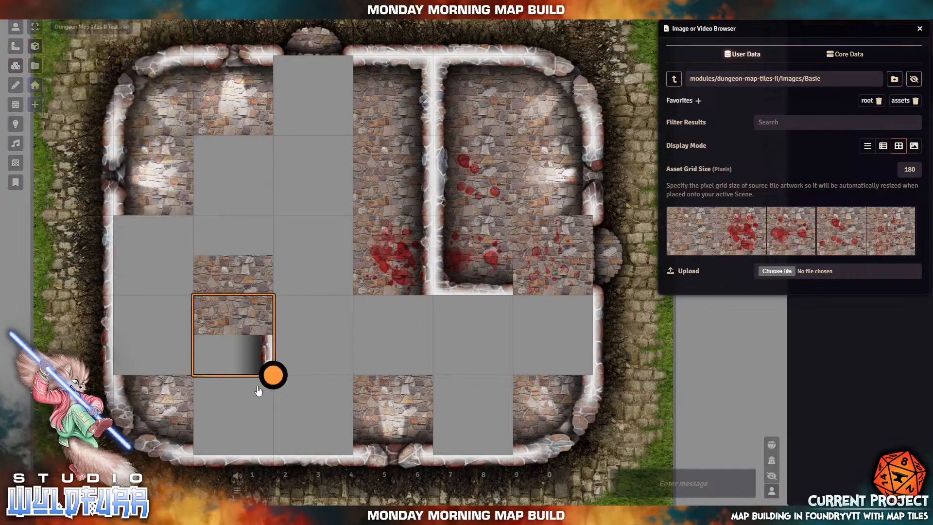
right_click(262, 348)
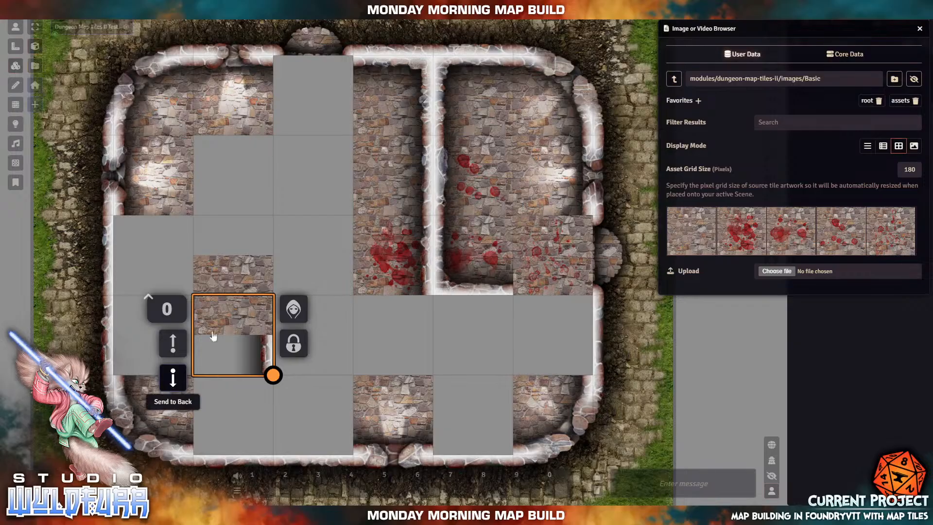
- Adjust the stone tile's position by half squares and reorder it with Bring to Front and Send to Back
drag(213, 335, 245, 278)
right_click(244, 278)
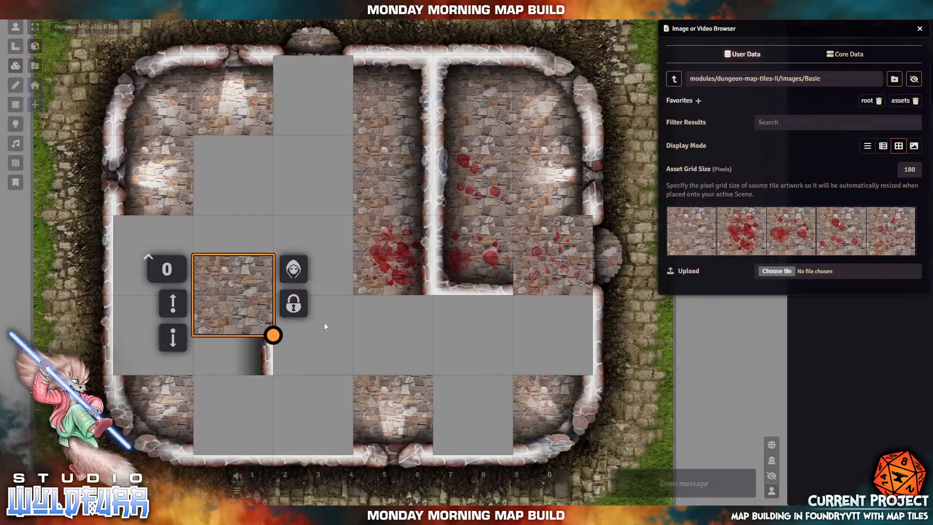
drag(238, 311, 241, 372)
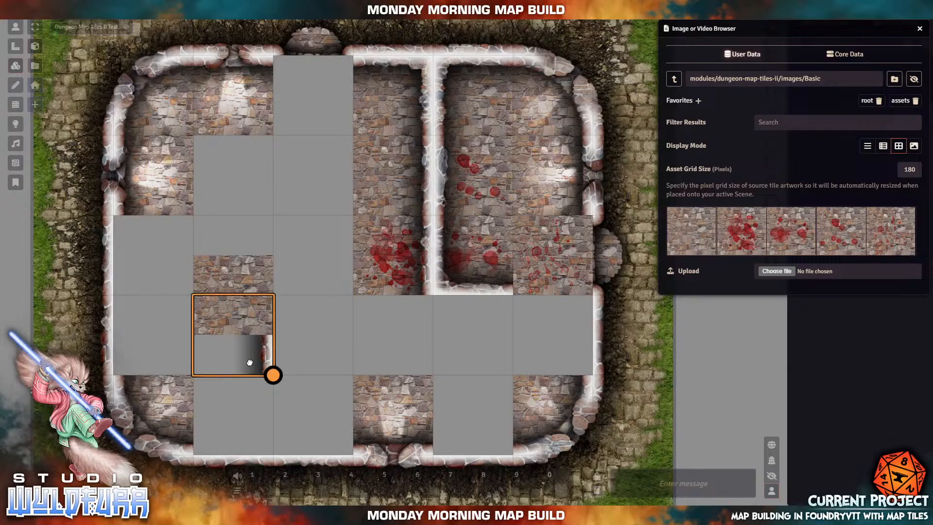
right_click(251, 365)
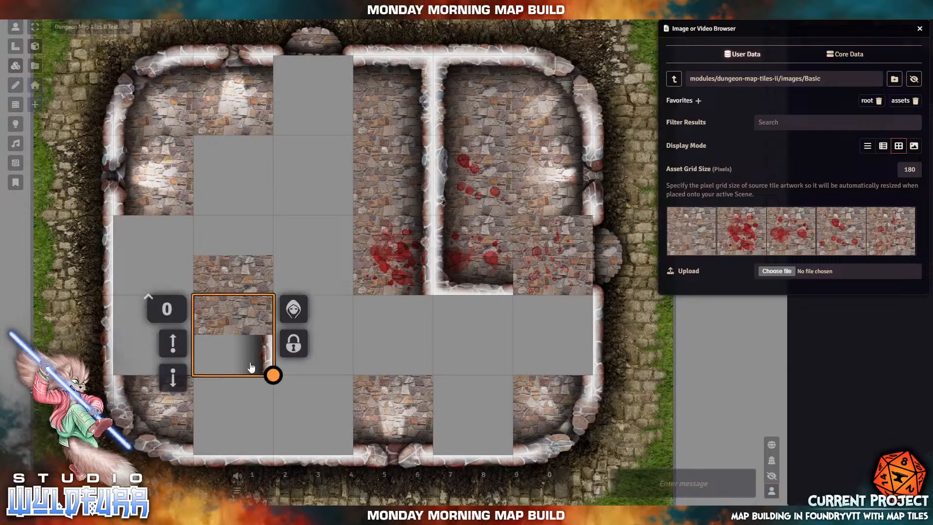
click(173, 344)
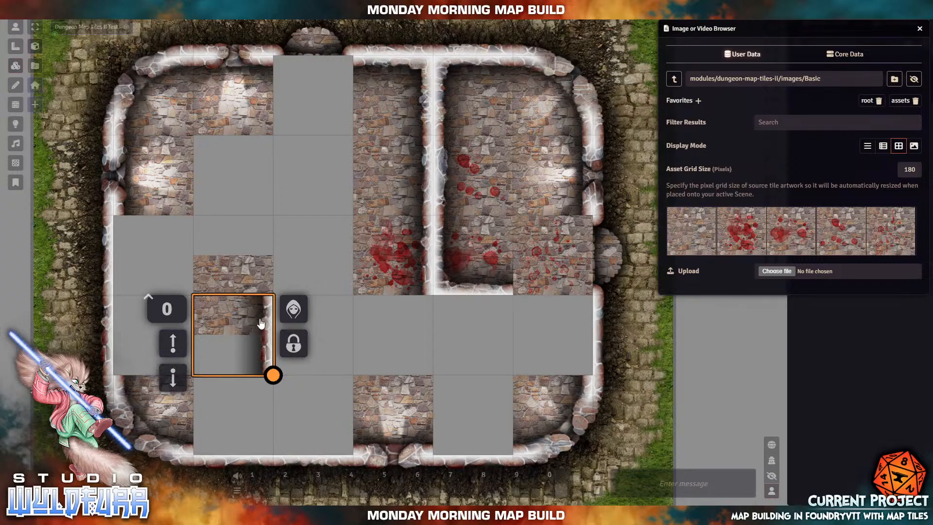
click(174, 380)
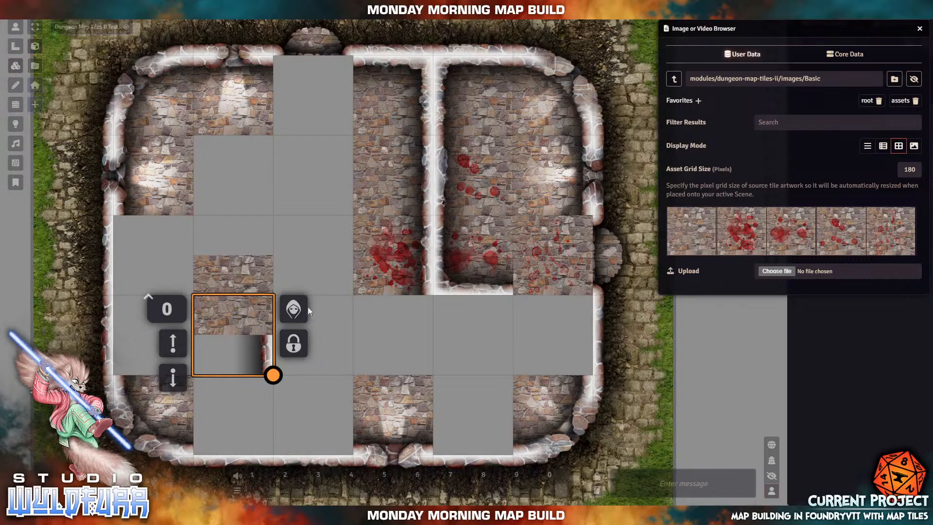
click(253, 277)
drag(250, 270, 235, 257)
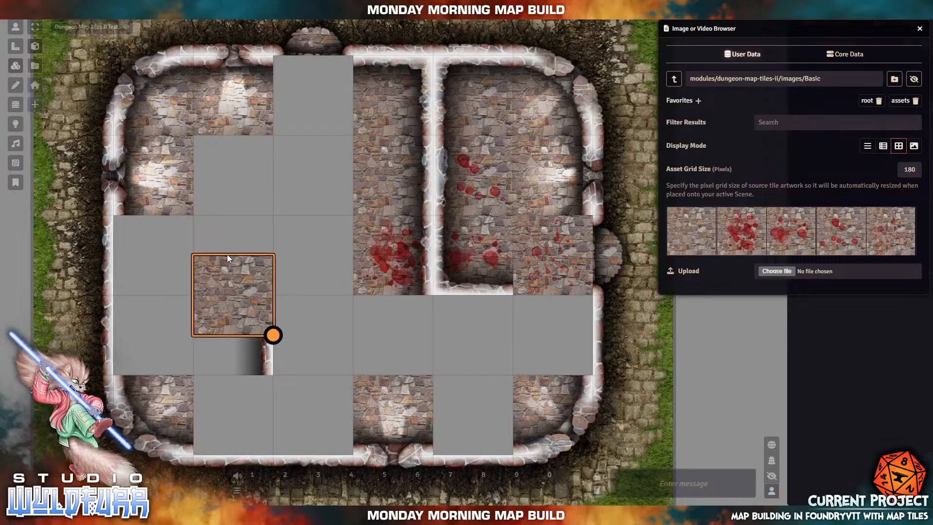
drag(264, 328, 265, 368)
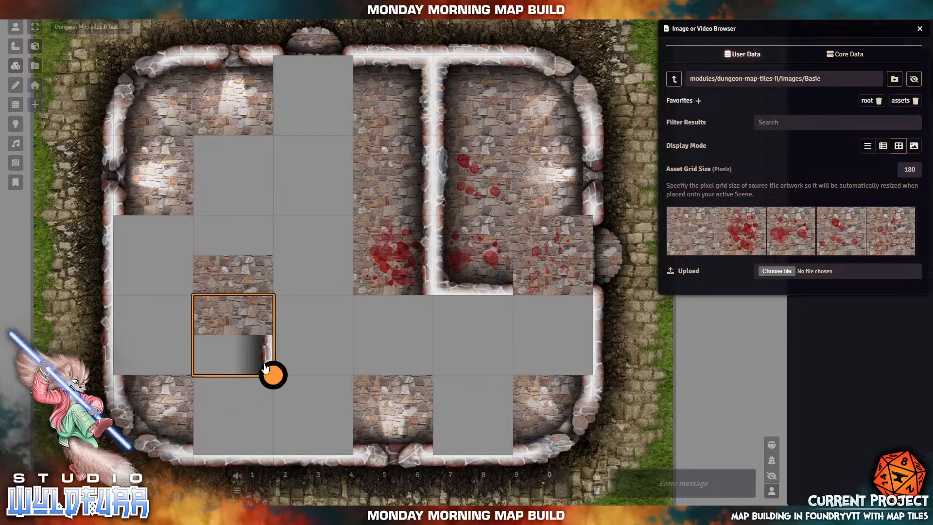
right_click(268, 359)
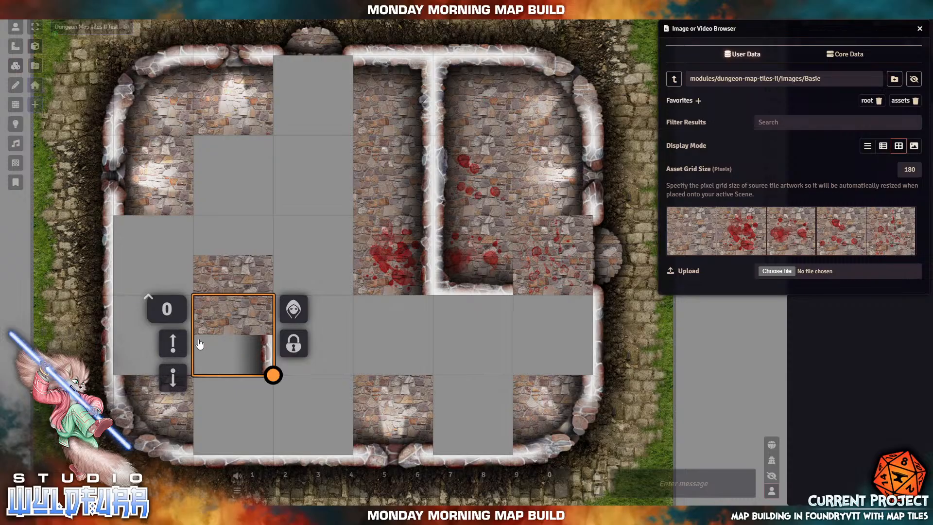
click(176, 342)
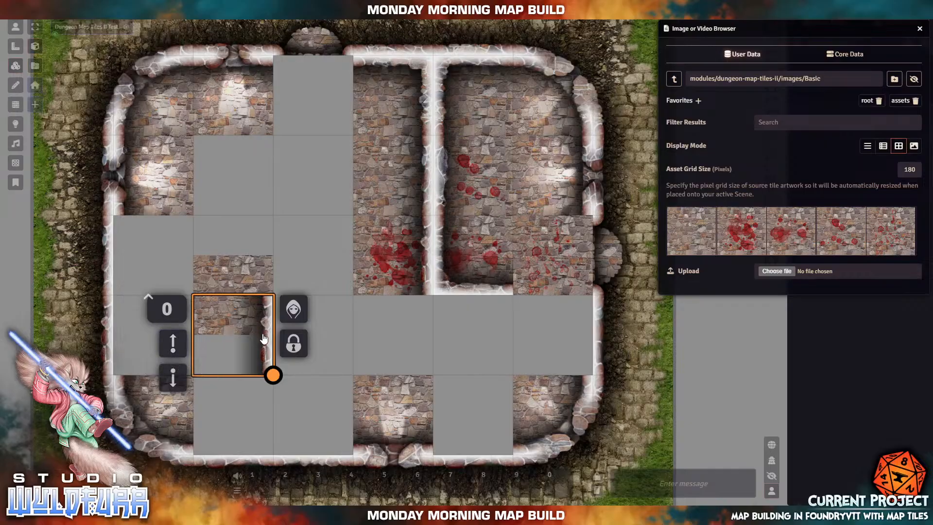
- Move the wall-edge tile into the lower middle cell and fill neighbouring grey cells with stone and blood-splattered floor
drag(263, 339, 228, 293)
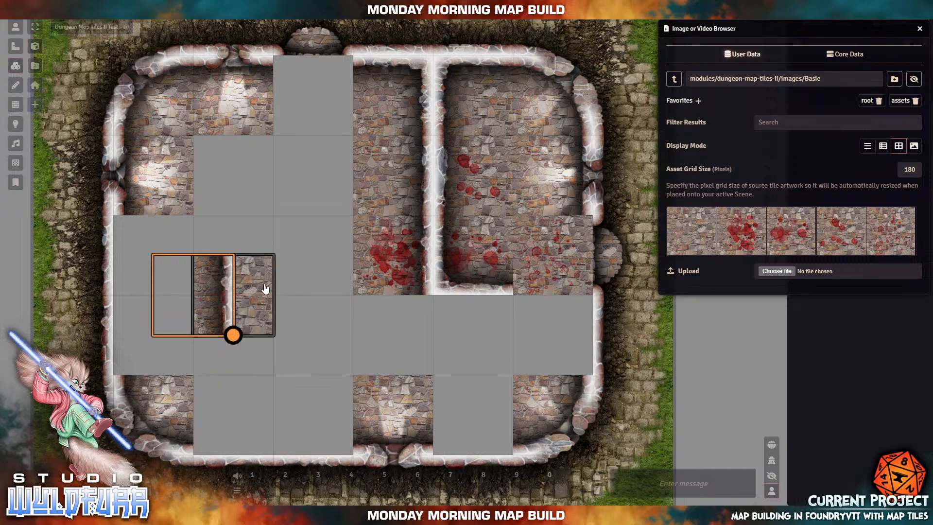
drag(265, 289, 436, 321)
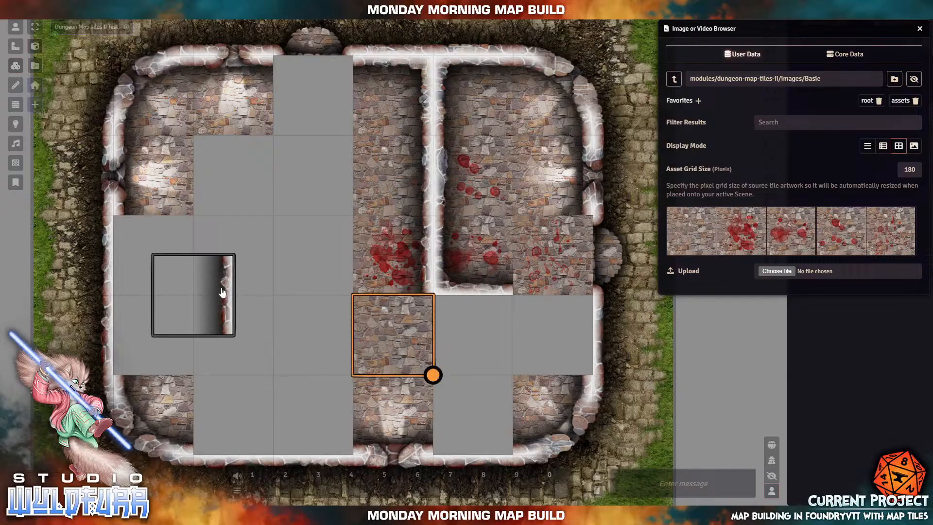
drag(222, 291, 431, 328)
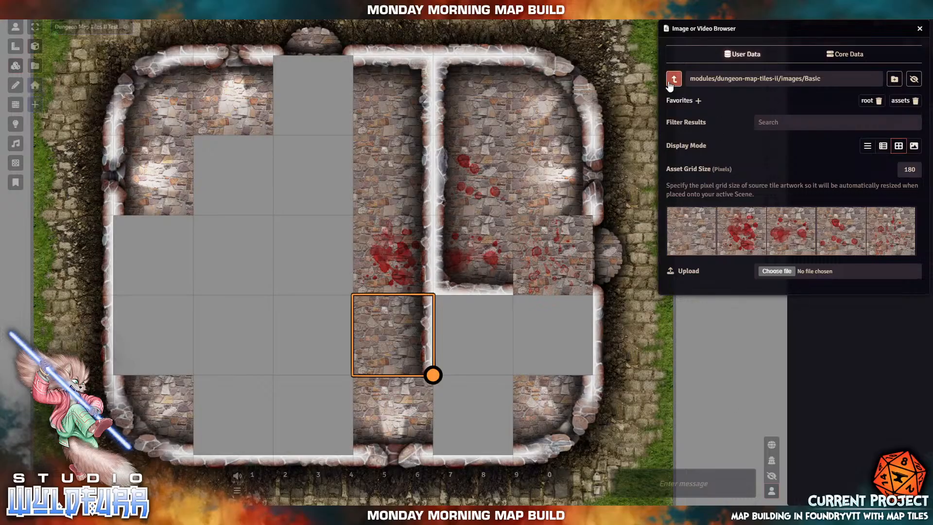
drag(683, 233, 567, 335)
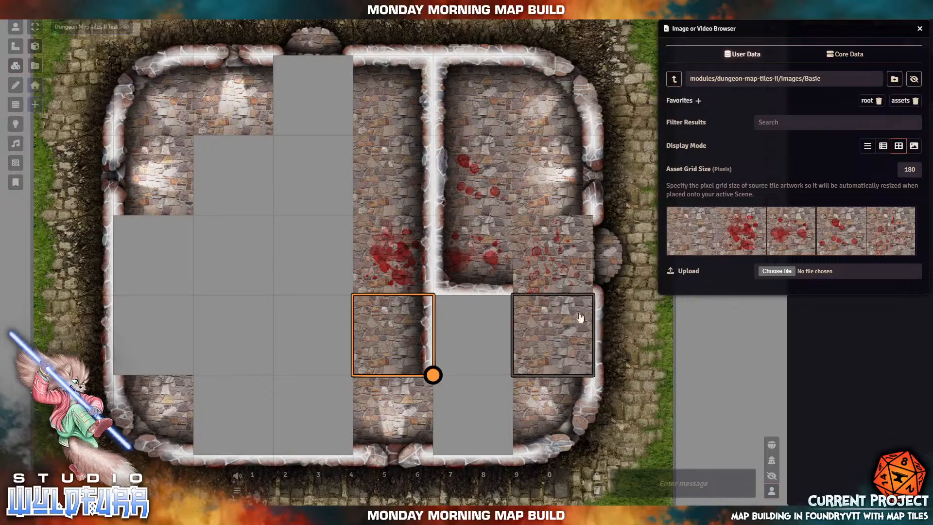
drag(741, 240, 474, 340)
drag(900, 238, 481, 417)
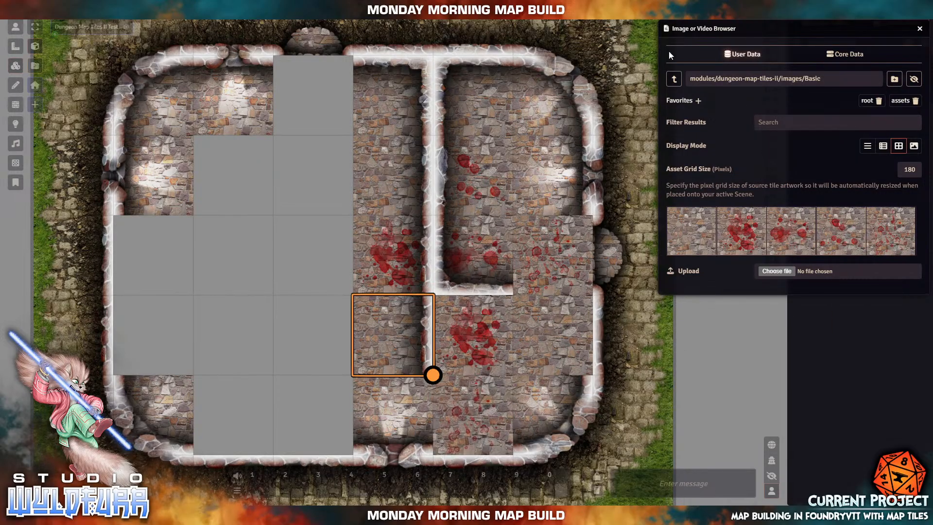
- From Upper Level Outer Walls, add a corner beside the vertical wall and a piece extending it rightward
click(674, 78)
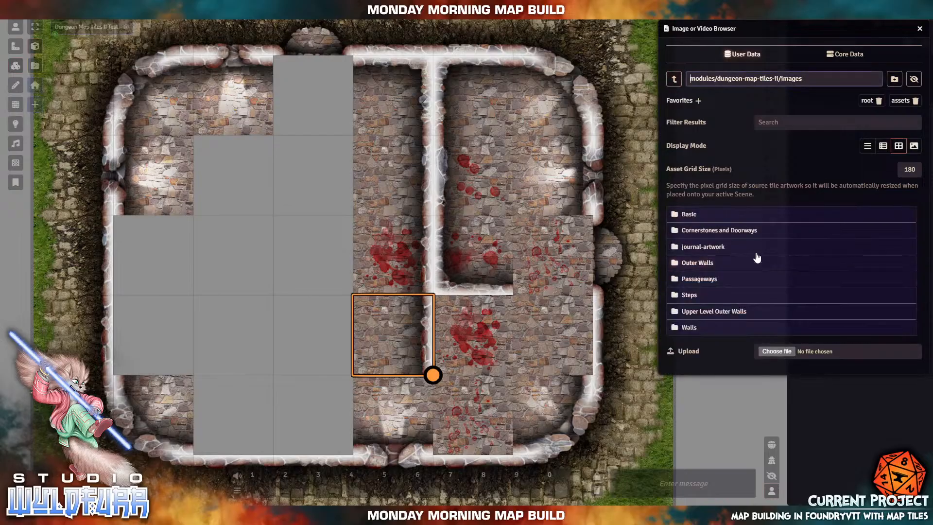
click(723, 315)
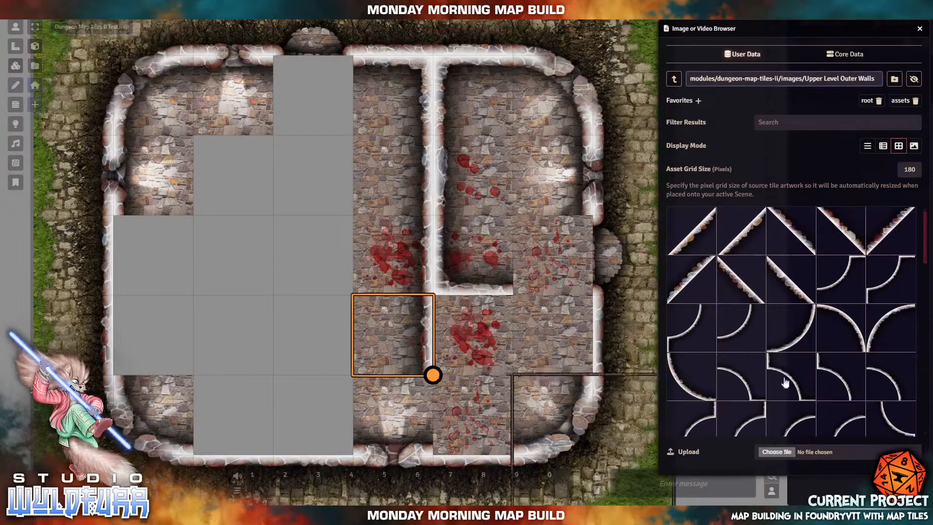
scroll(869, 351, down, 5)
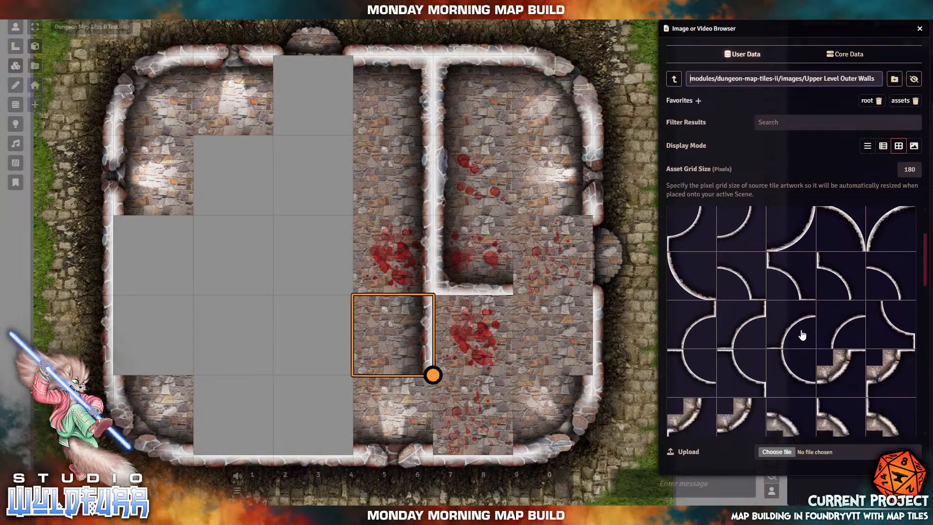
scroll(767, 292, down, 5)
scroll(767, 291, down, 5)
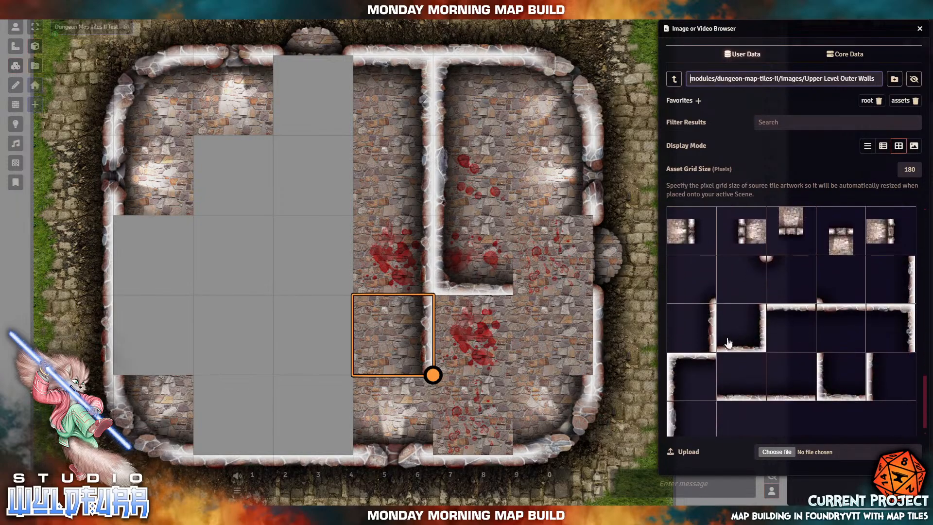
drag(846, 382, 476, 343)
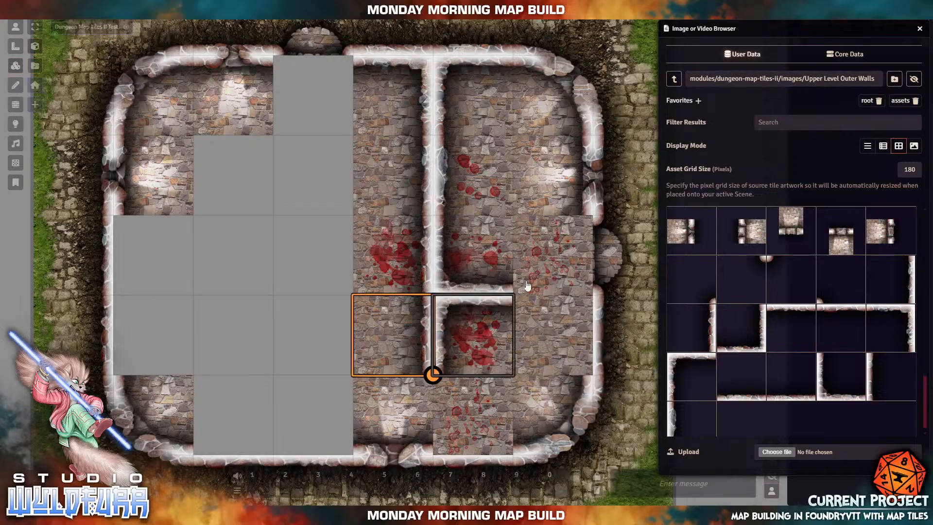
scroll(816, 384, down, 1)
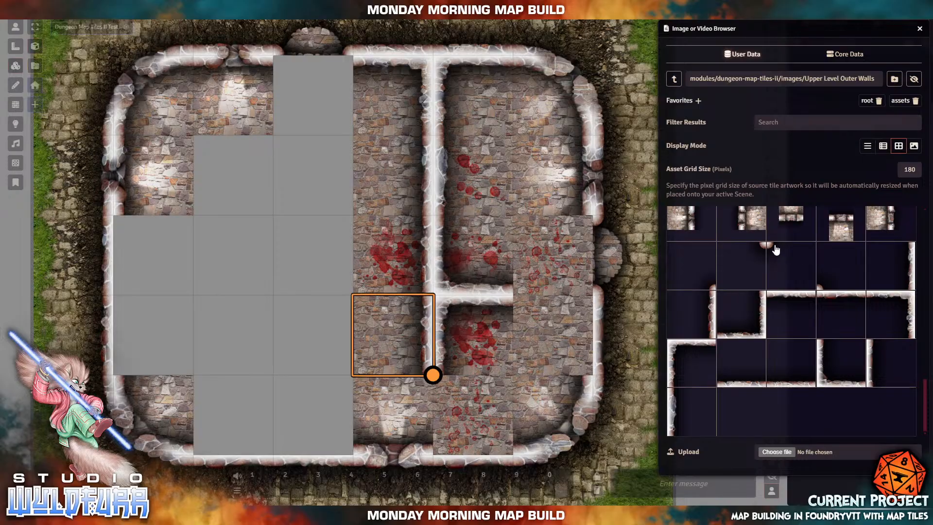
drag(776, 250, 559, 339)
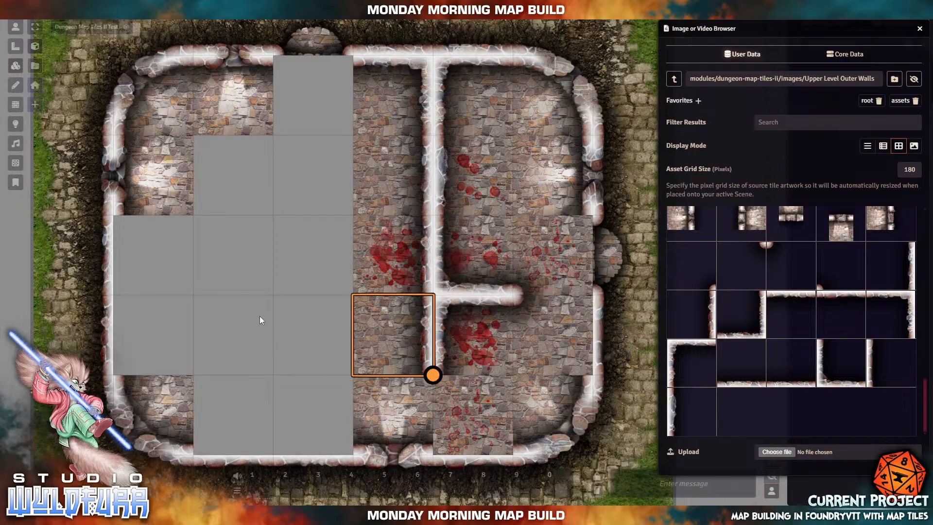
- Close the empty new-tile window and place two wall end-cap pieces below the wall
drag(229, 273, 130, 133)
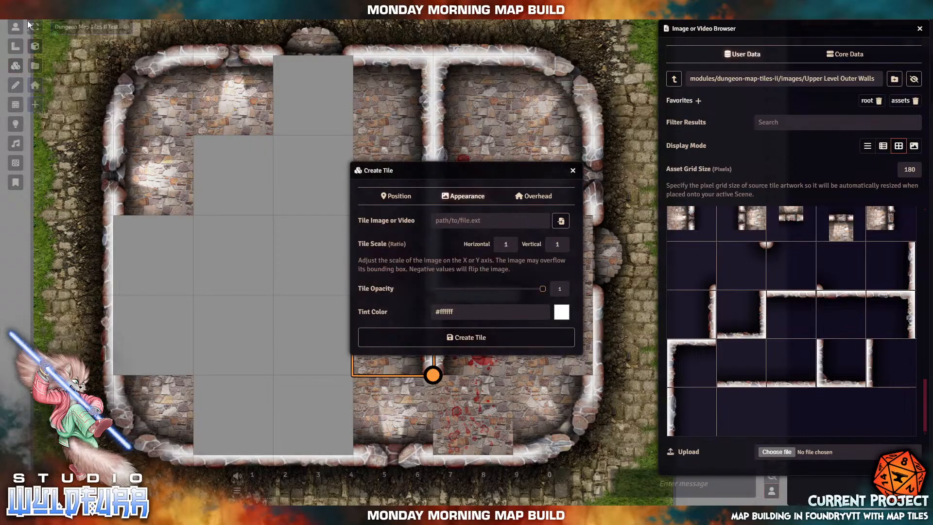
click(573, 170)
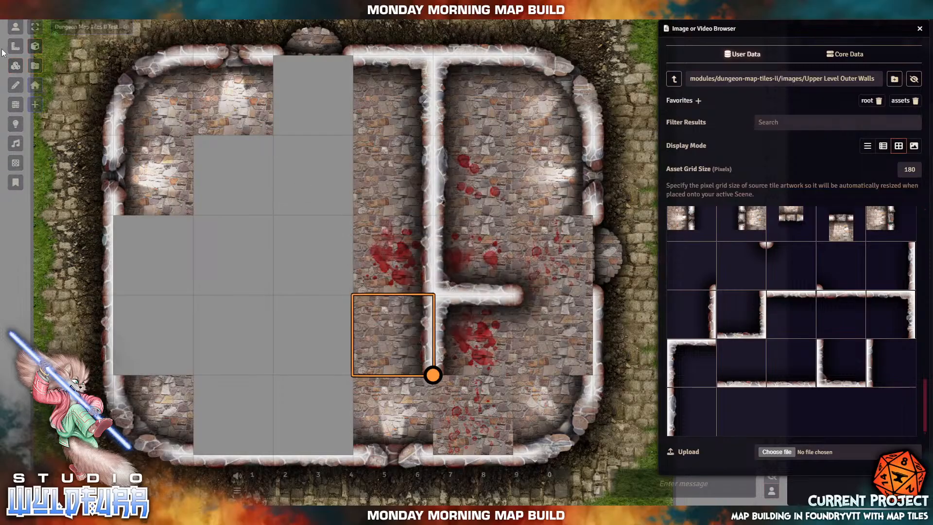
click(35, 28)
drag(210, 291, 263, 326)
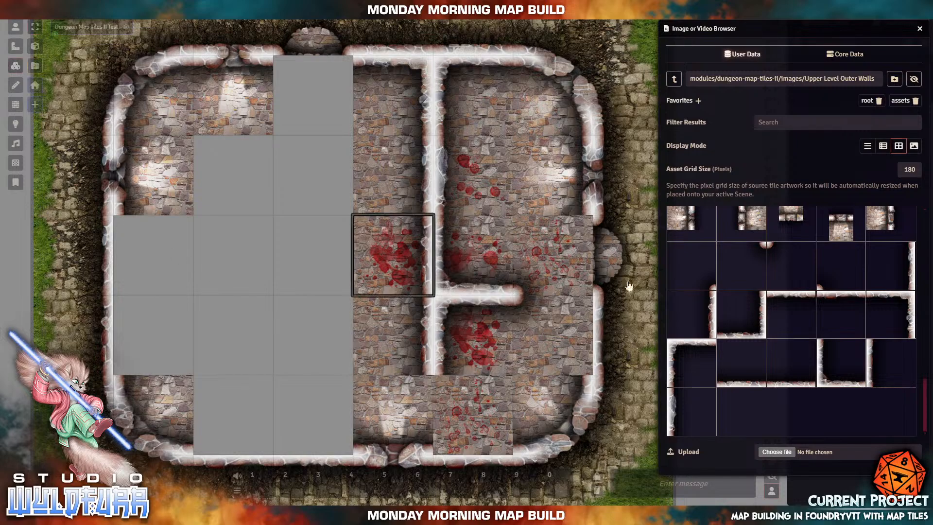
drag(743, 266, 393, 418)
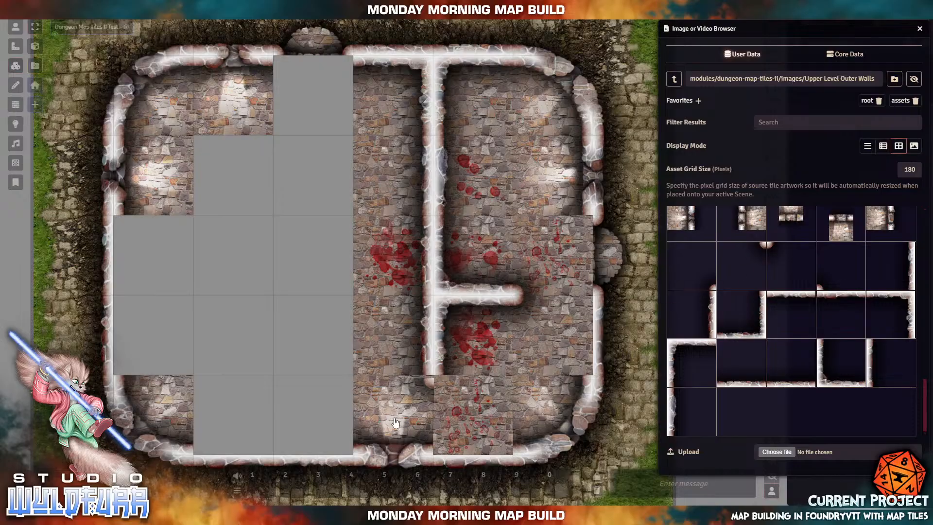
drag(771, 249, 474, 420)
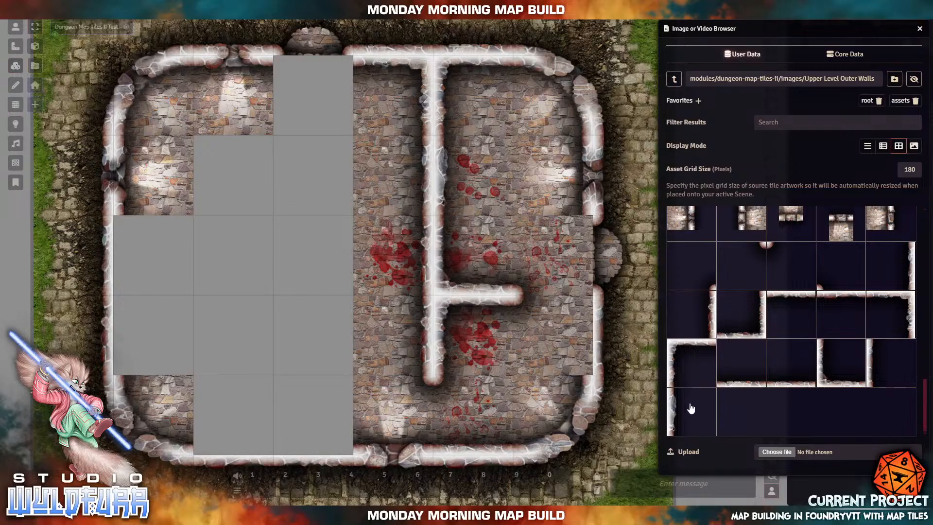
- Place a right-edge wall tile, then delete the misplaced one and drop a replacement into the right wall
drag(906, 264, 558, 339)
key(Up)
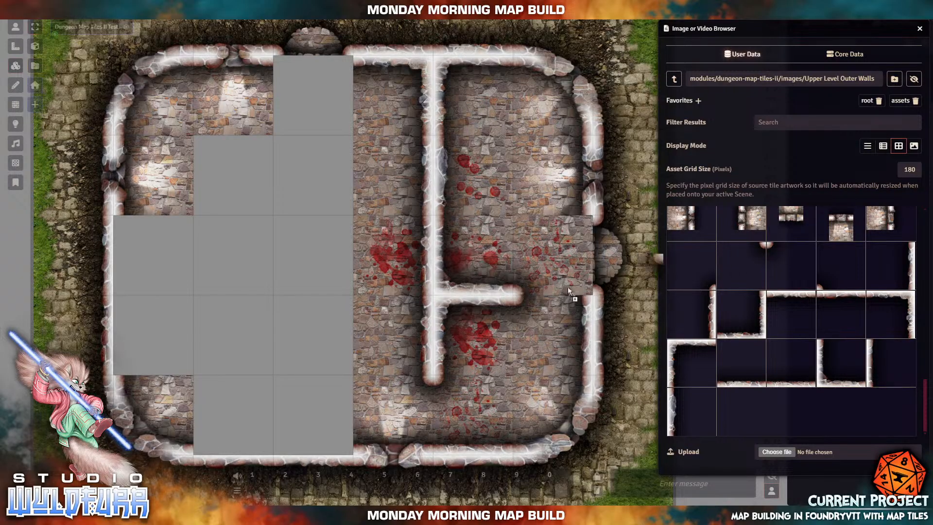
key(Delete)
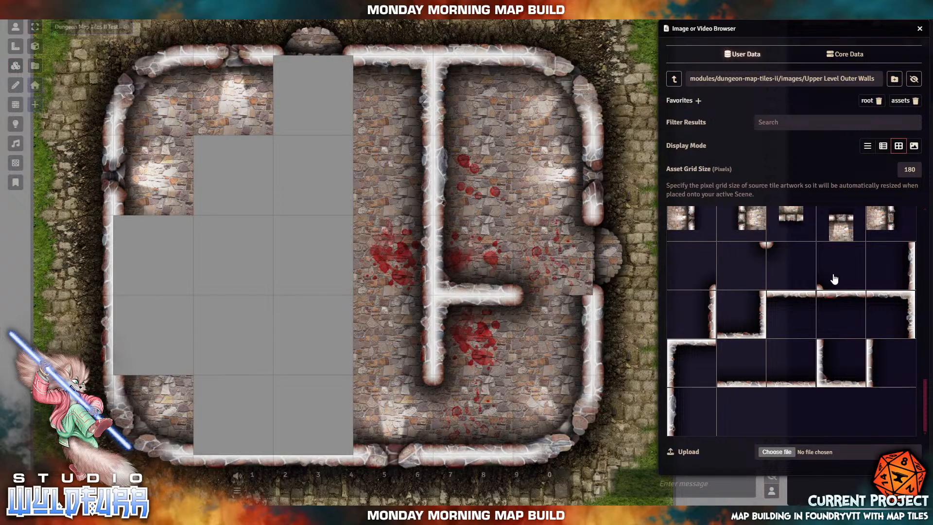
drag(712, 279, 547, 255)
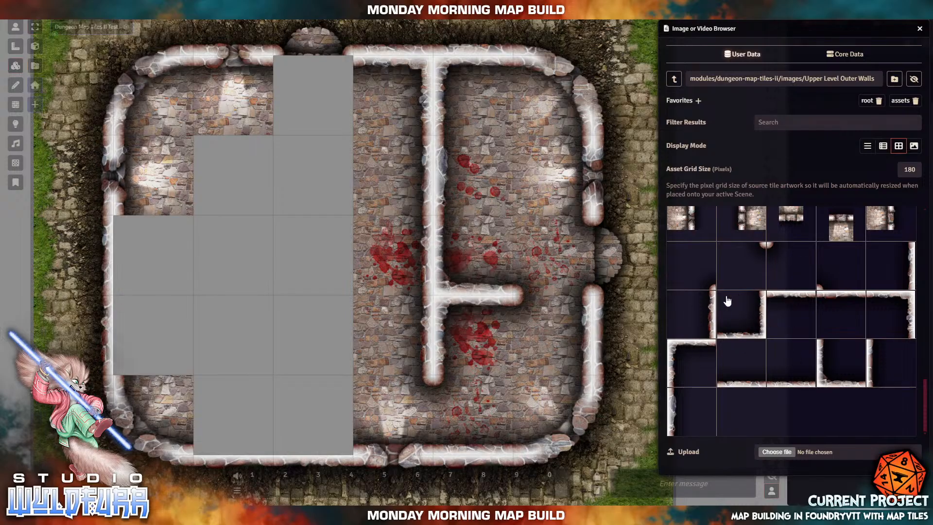
scroll(727, 291, up, 15)
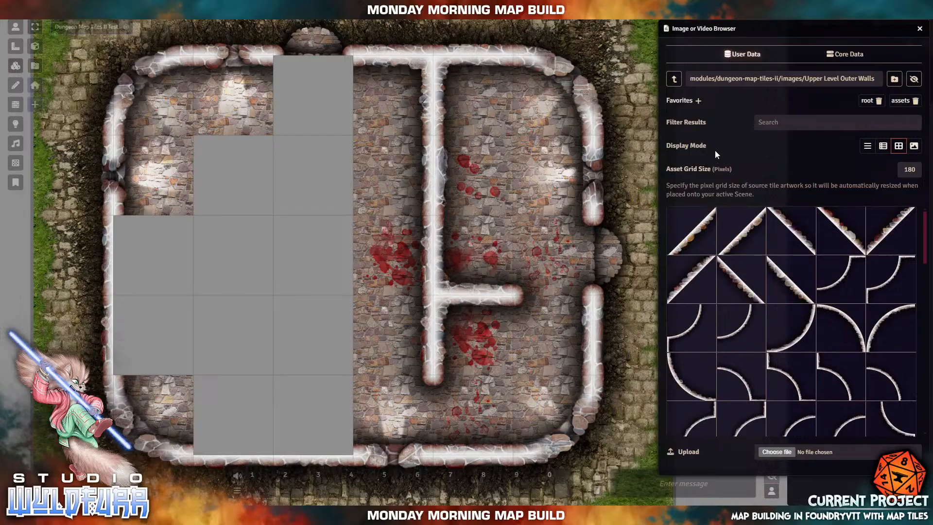
- From the Walls folder, try a large curved wall tile on the left side, then delete it
click(674, 79)
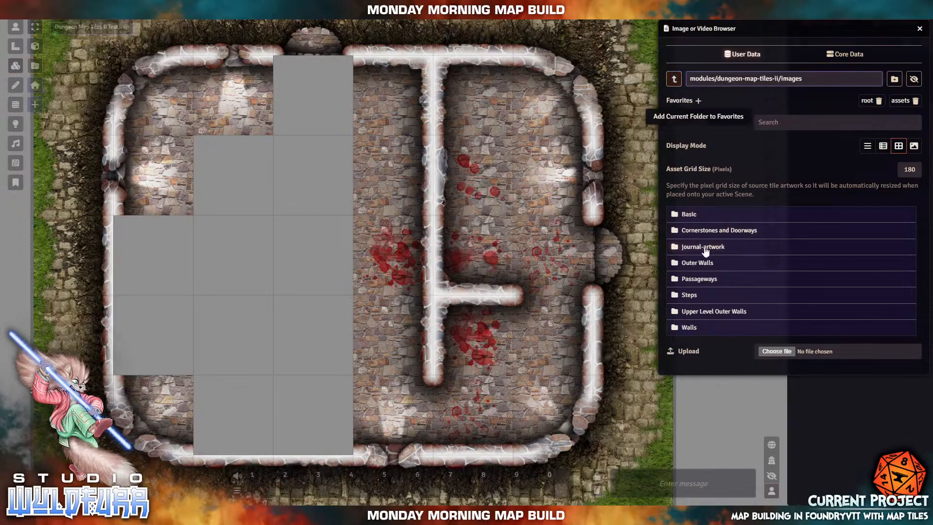
click(689, 328)
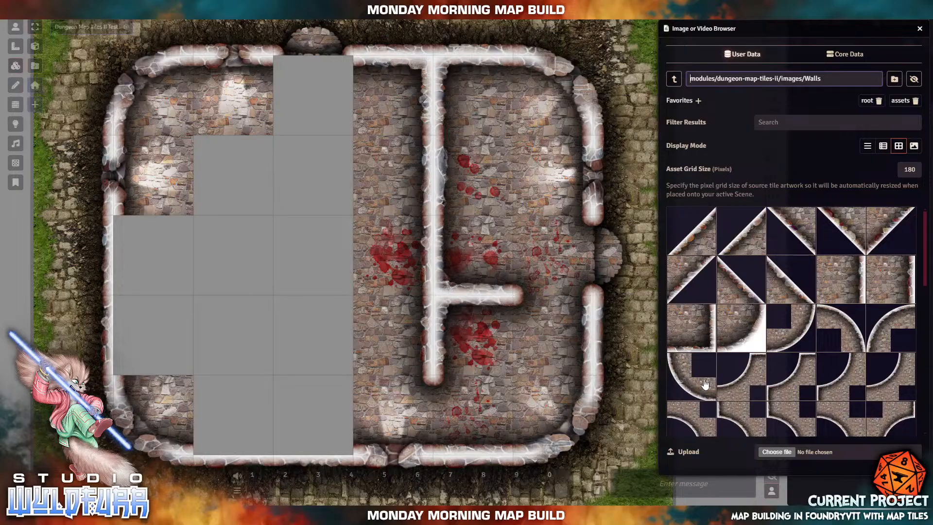
drag(705, 384, 202, 282)
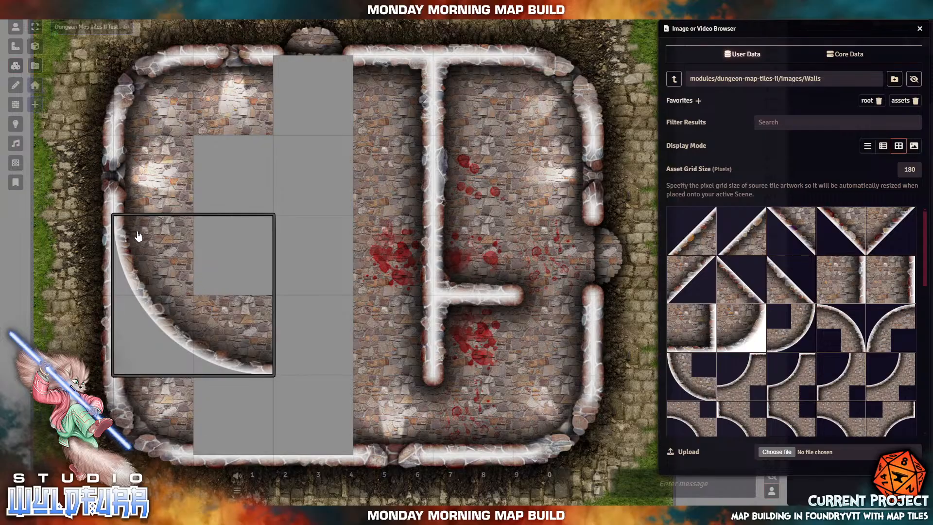
click(219, 384)
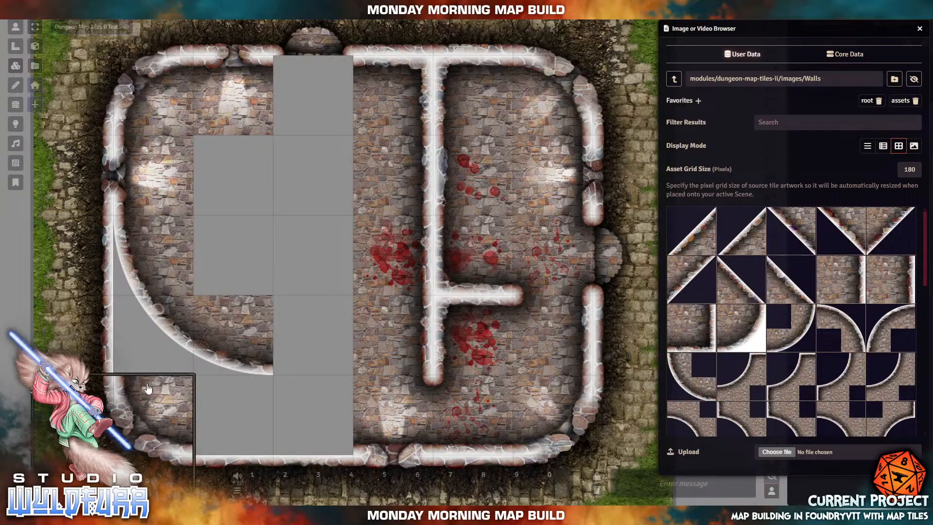
click(133, 319)
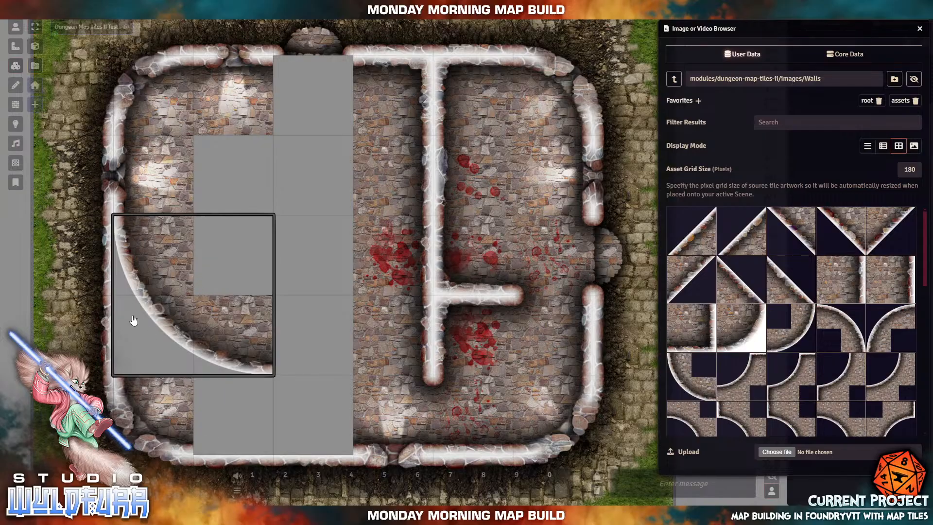
click(148, 270)
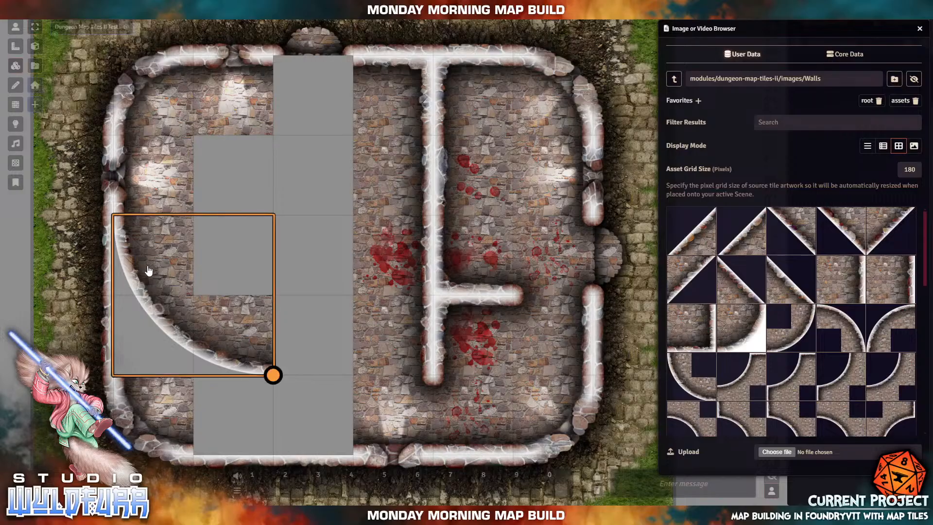
key(Delete)
scroll(846, 373, down, 5)
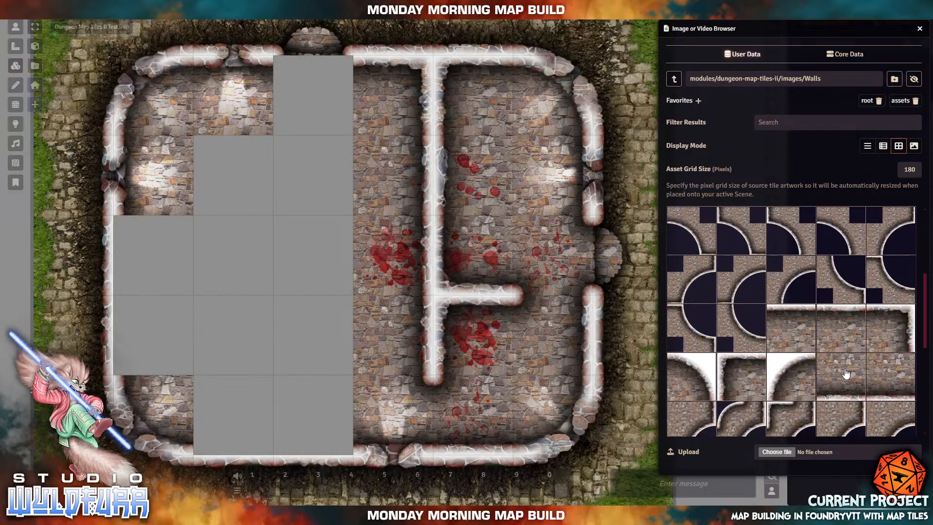
scroll(846, 373, down, 3)
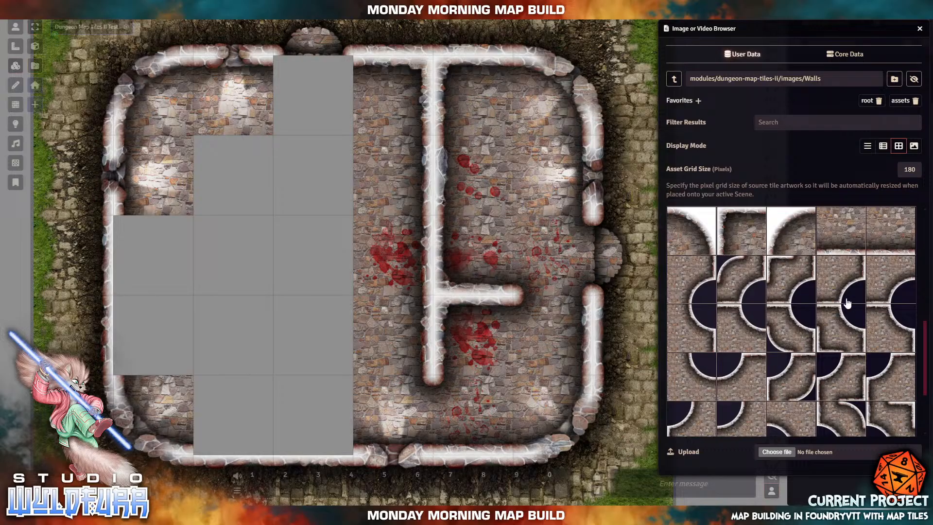
scroll(757, 359, down, 5)
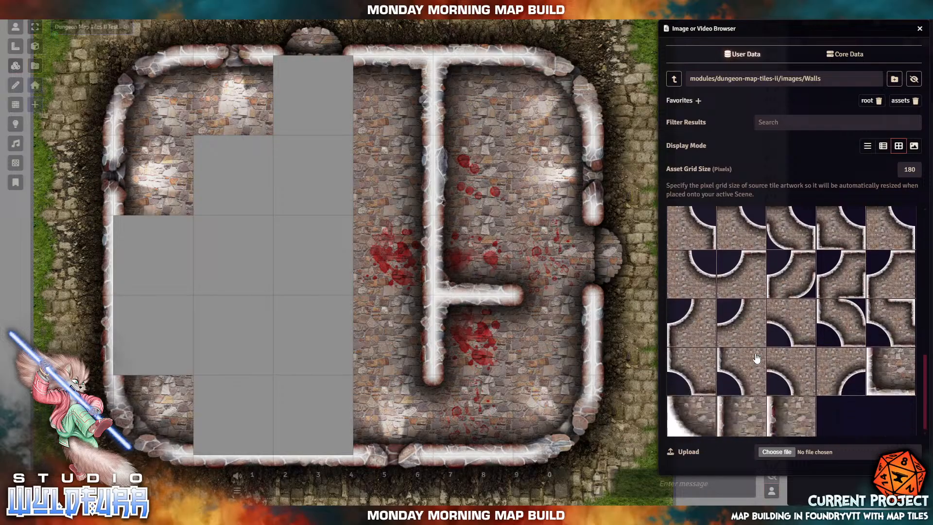
scroll(757, 358, up, 10)
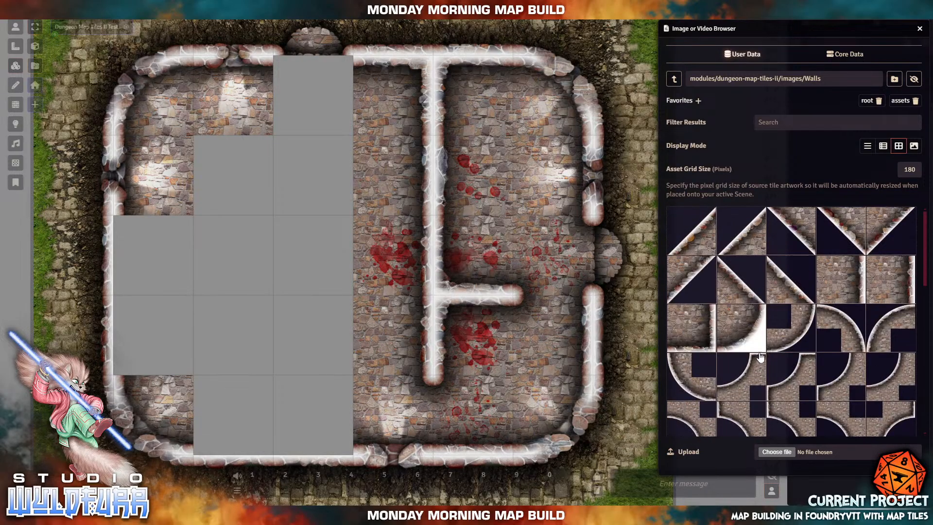
scroll(761, 357, down, 4)
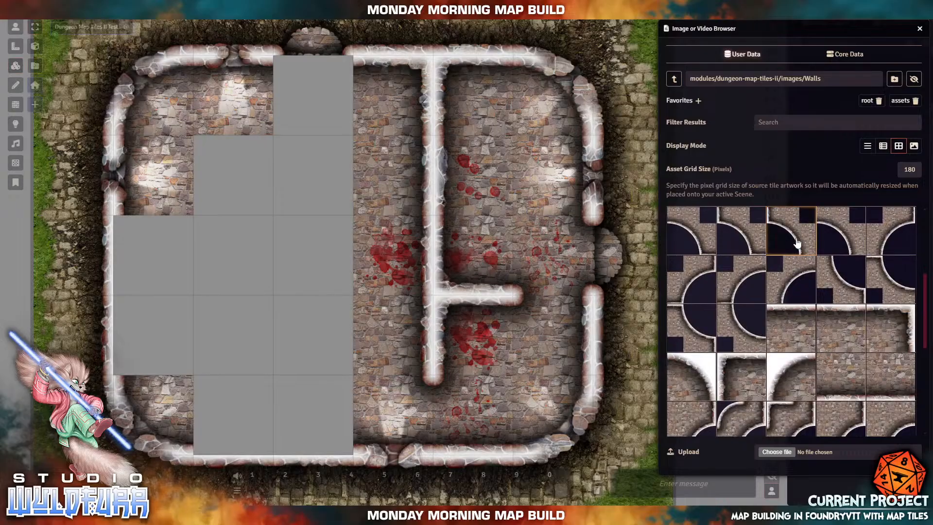
click(885, 149)
scroll(743, 319, down, 5)
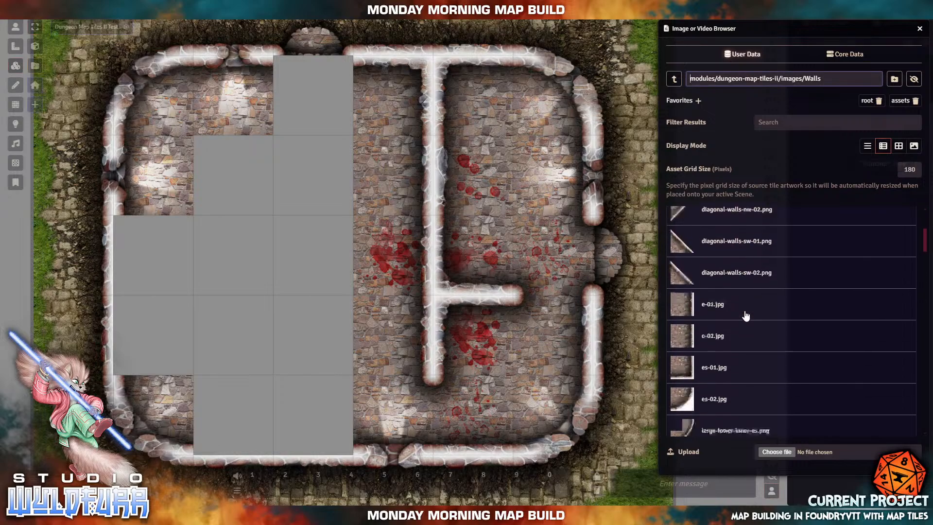
scroll(744, 323, down, 2)
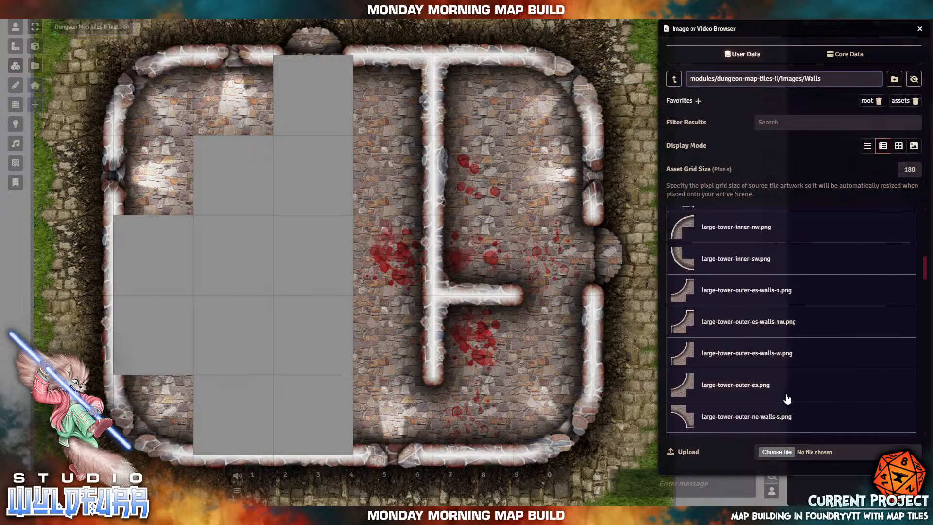
scroll(778, 403, down, 1)
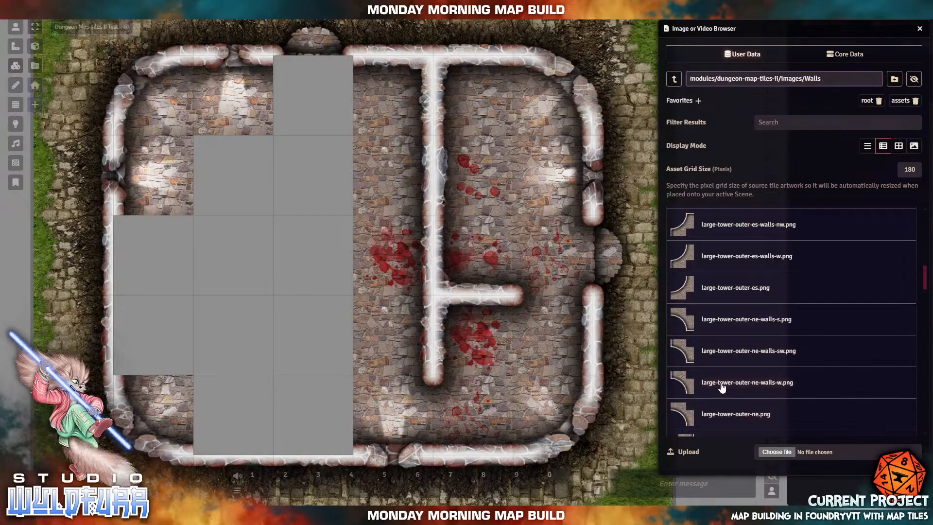
scroll(722, 388, down, 4)
scroll(723, 388, down, 4)
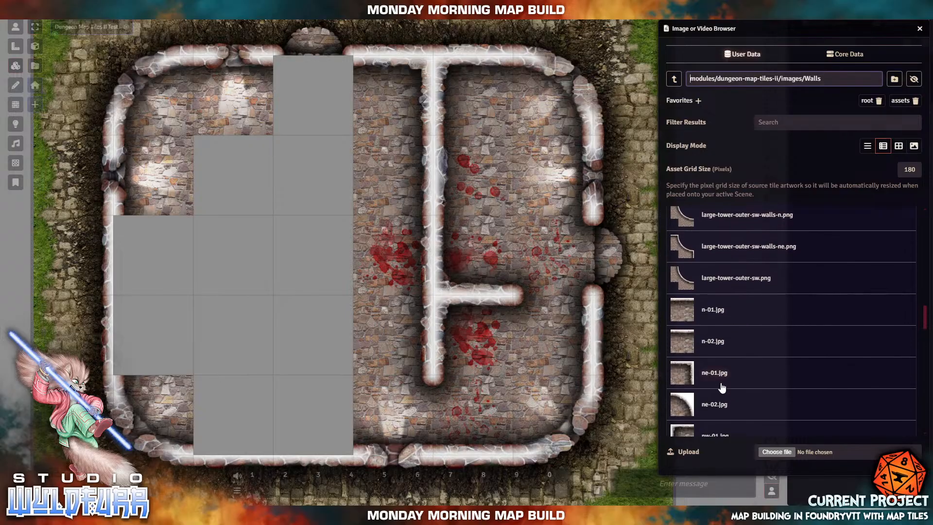
scroll(722, 387, down, 6)
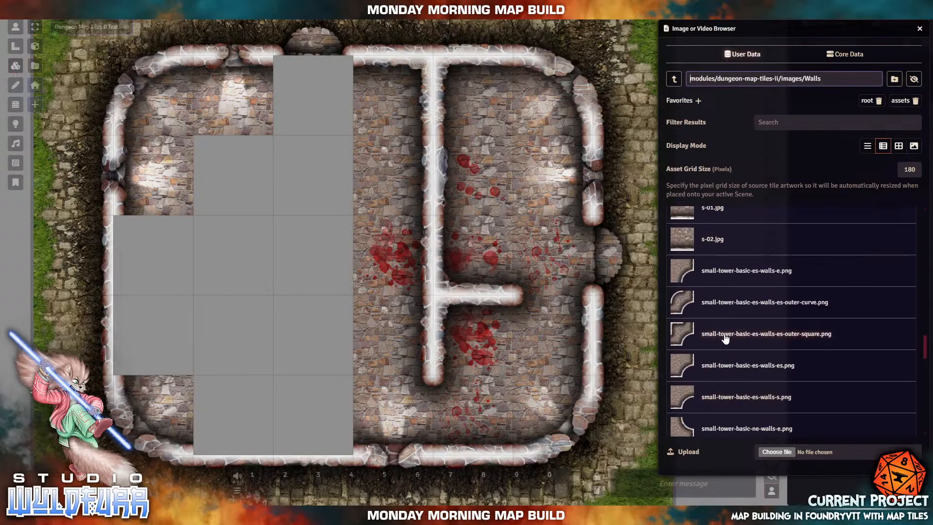
click(899, 145)
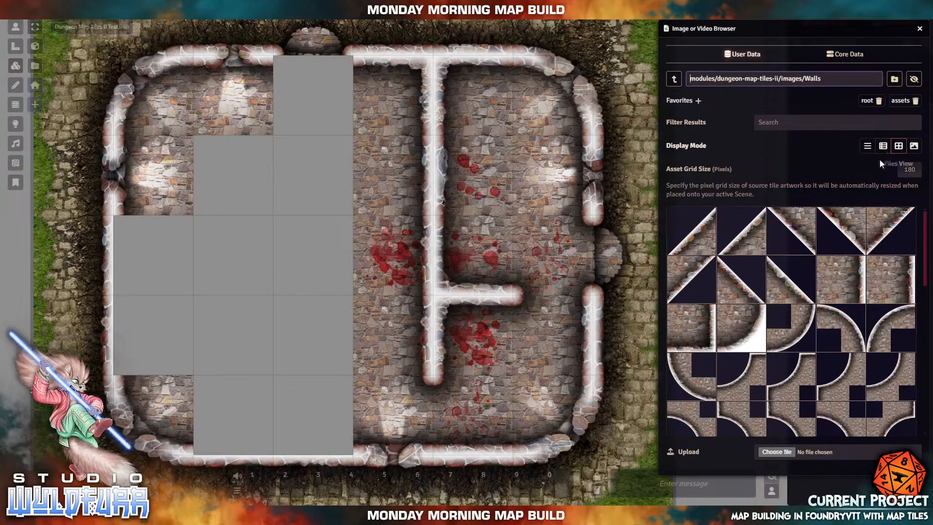
scroll(730, 346, down, 3)
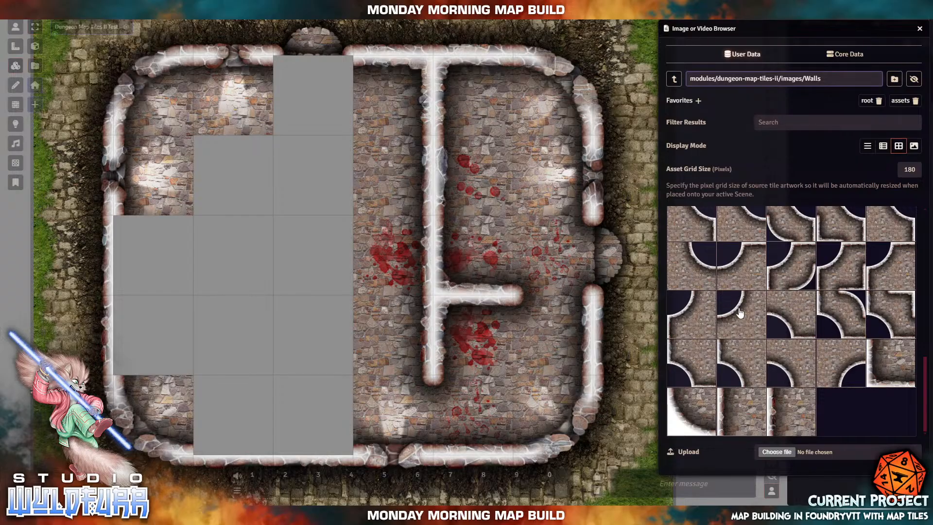
scroll(797, 362, up, 3)
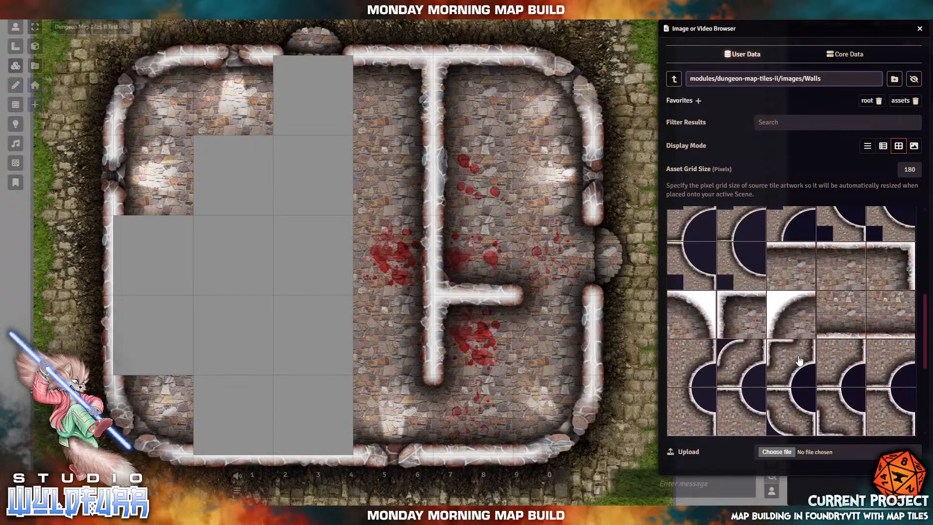
drag(788, 311, 125, 299)
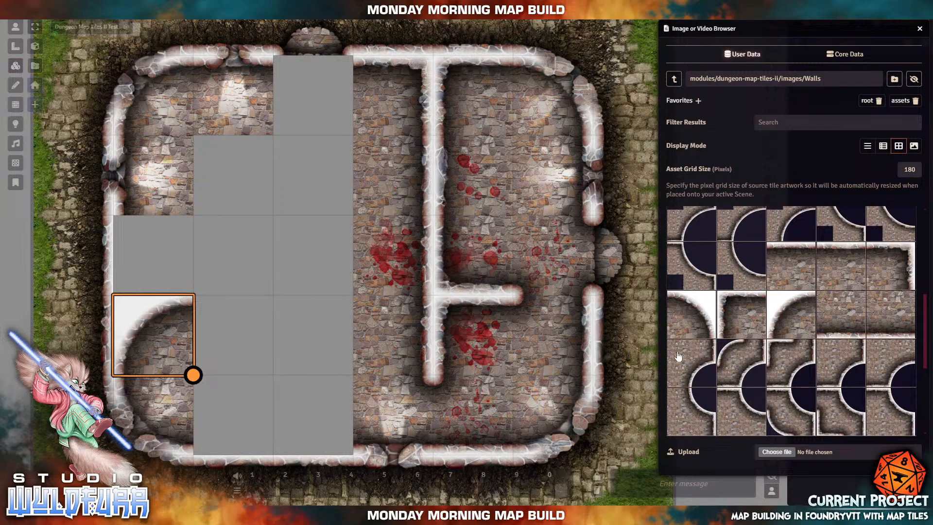
scroll(743, 322, up, 5)
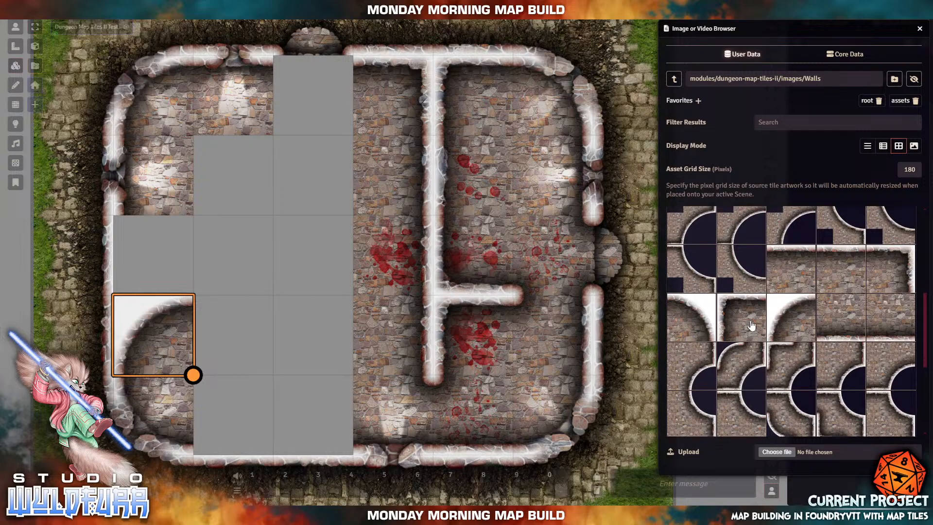
scroll(751, 326, up, 3)
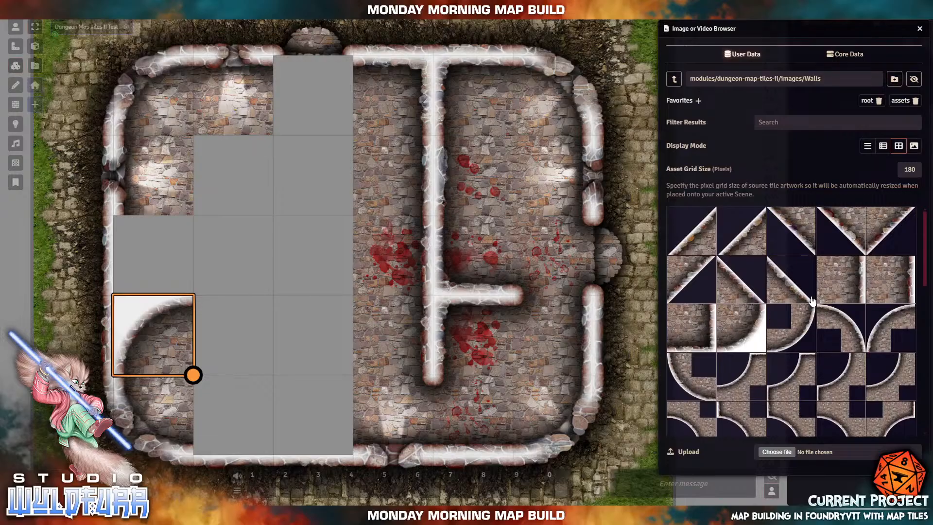
scroll(811, 300, down, 10)
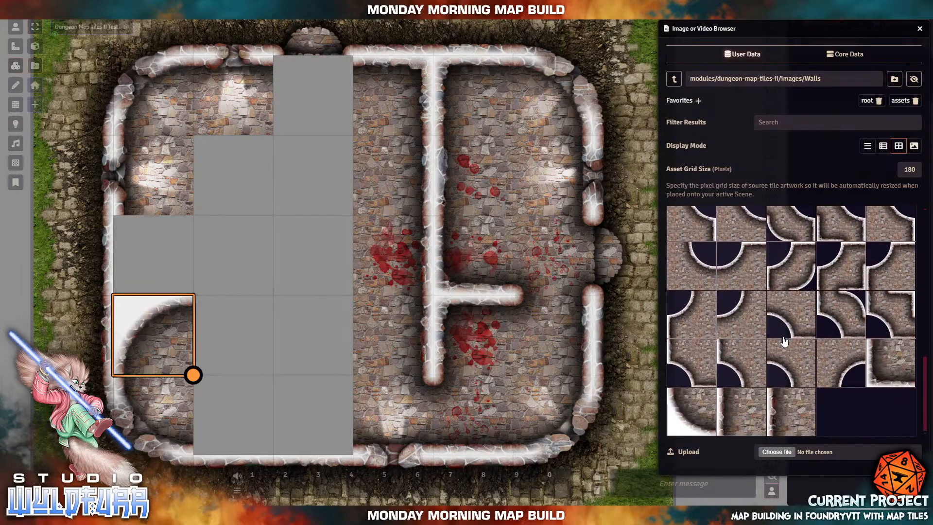
drag(785, 341, 157, 258)
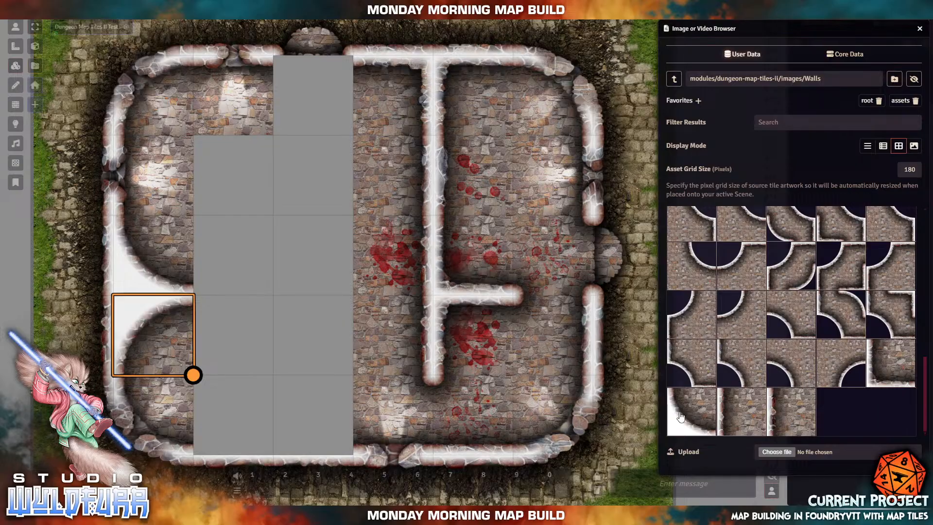
scroll(751, 337, up, 5)
scroll(752, 338, up, 2)
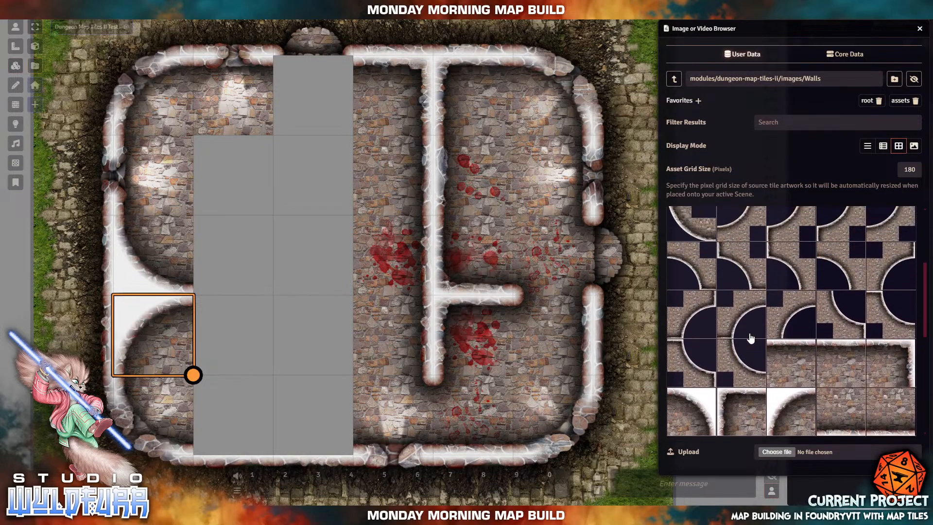
scroll(752, 338, down, 2)
drag(707, 316, 244, 334)
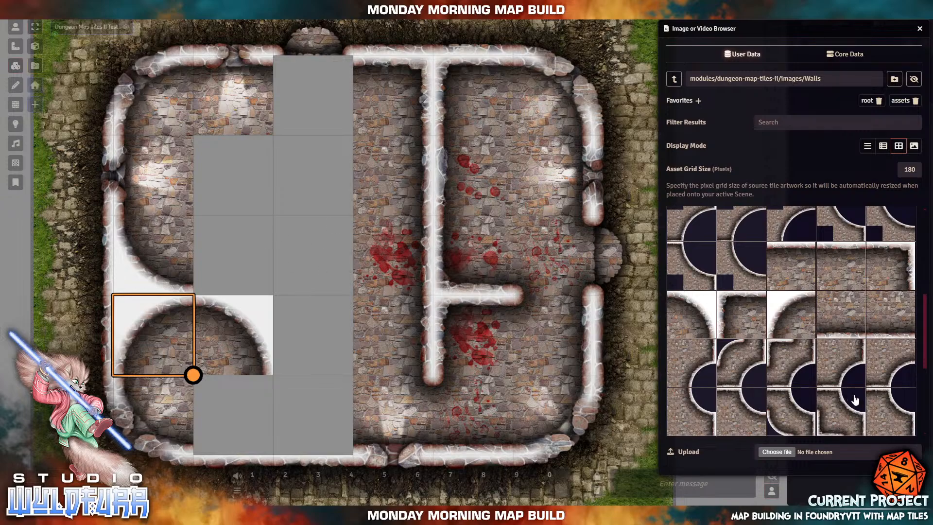
scroll(829, 358, down, 5)
scroll(827, 359, down, 1)
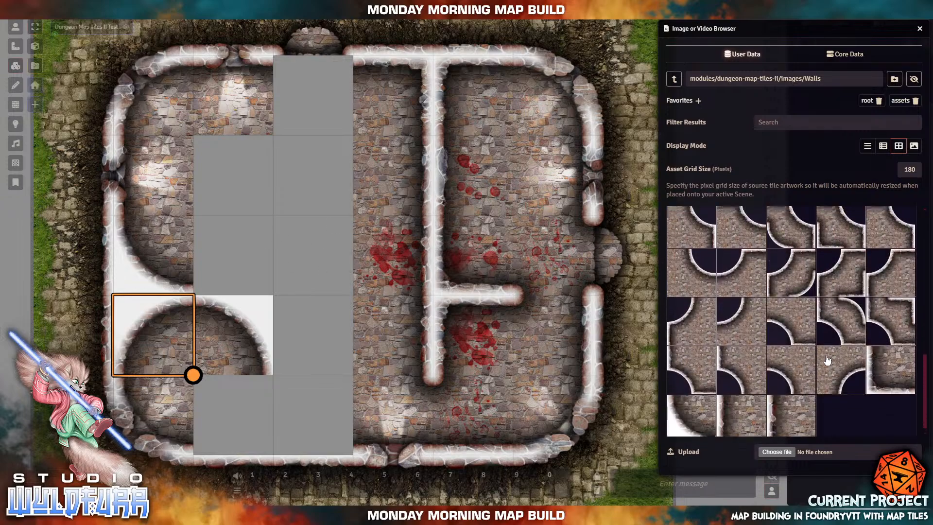
scroll(827, 359, up, 4)
scroll(827, 360, up, 5)
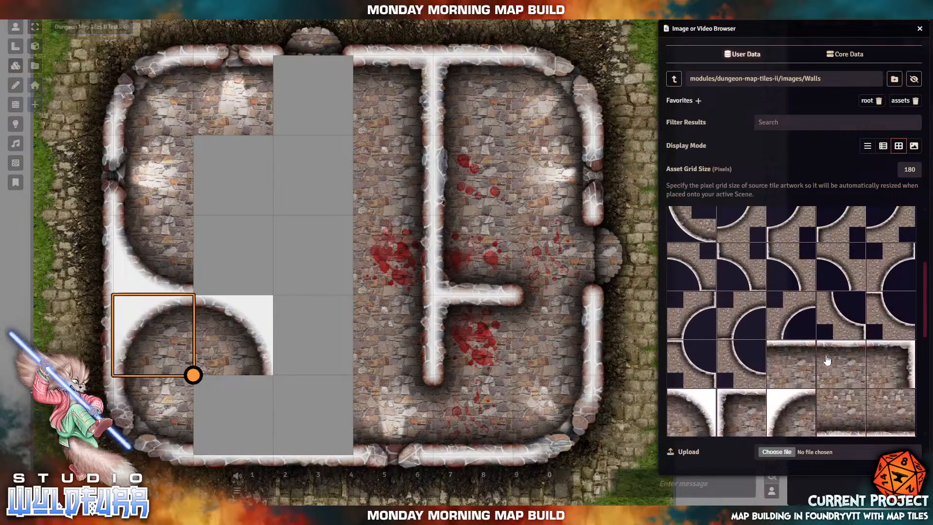
drag(760, 323, 315, 261)
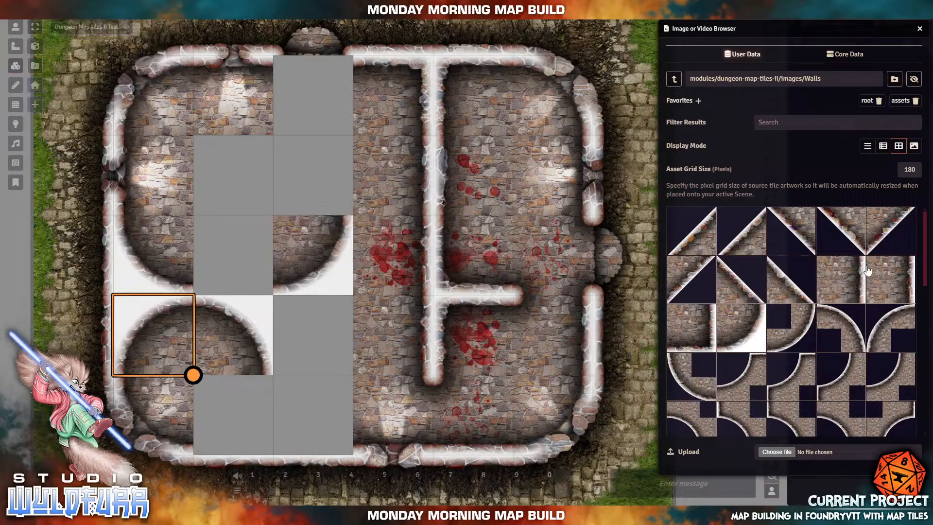
- Place a curved wall piece in the upper grey square and a wall junction in the square below
drag(889, 286, 308, 173)
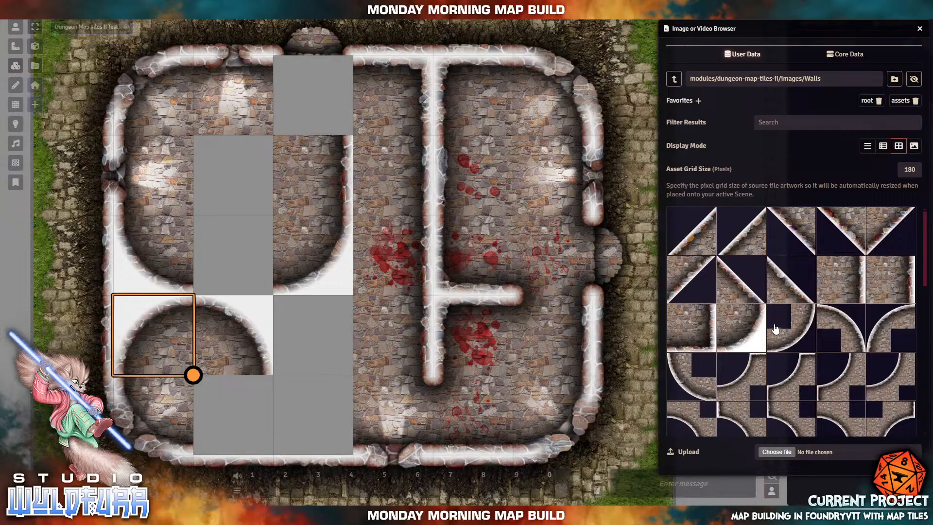
scroll(776, 329, down, 10)
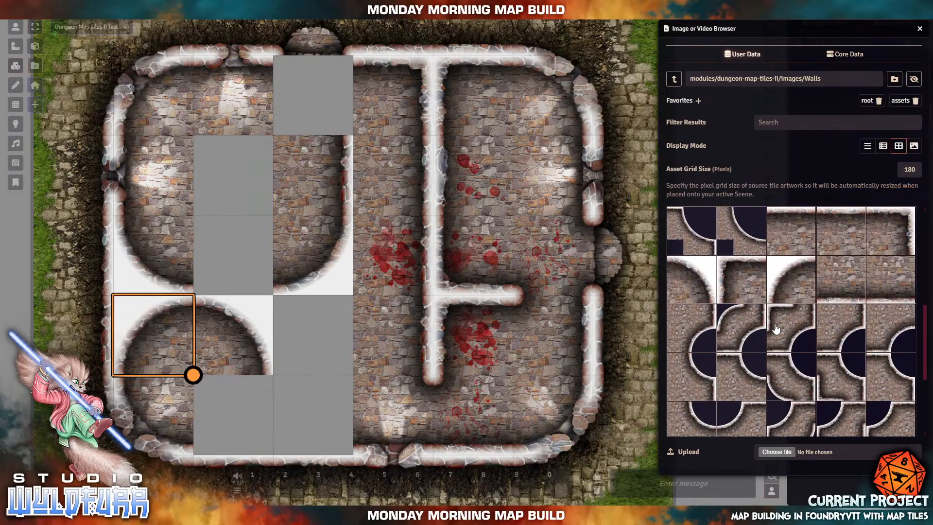
drag(735, 274, 320, 335)
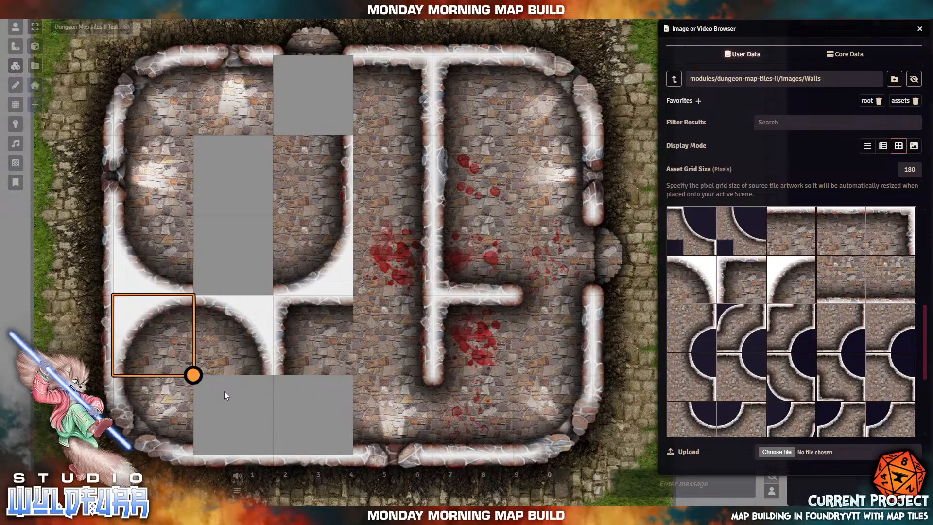
scroll(792, 353, up, 5)
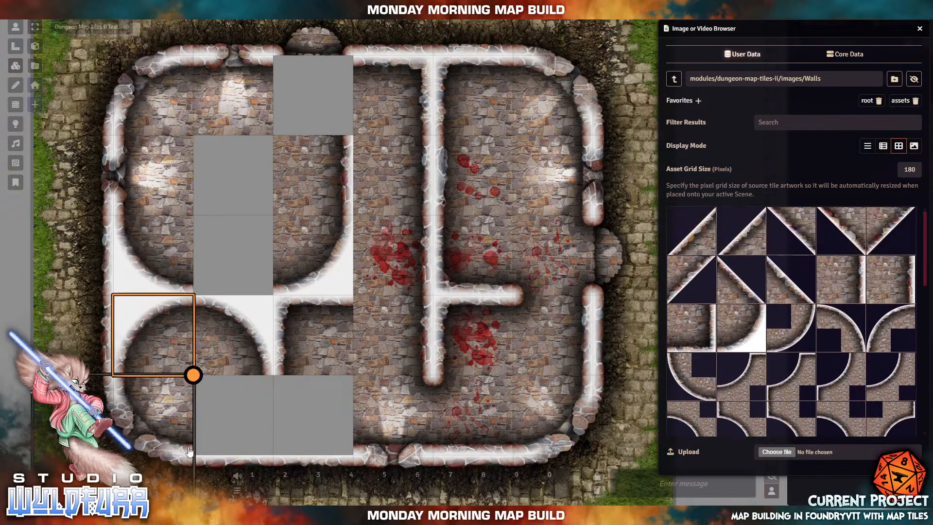
click(674, 80)
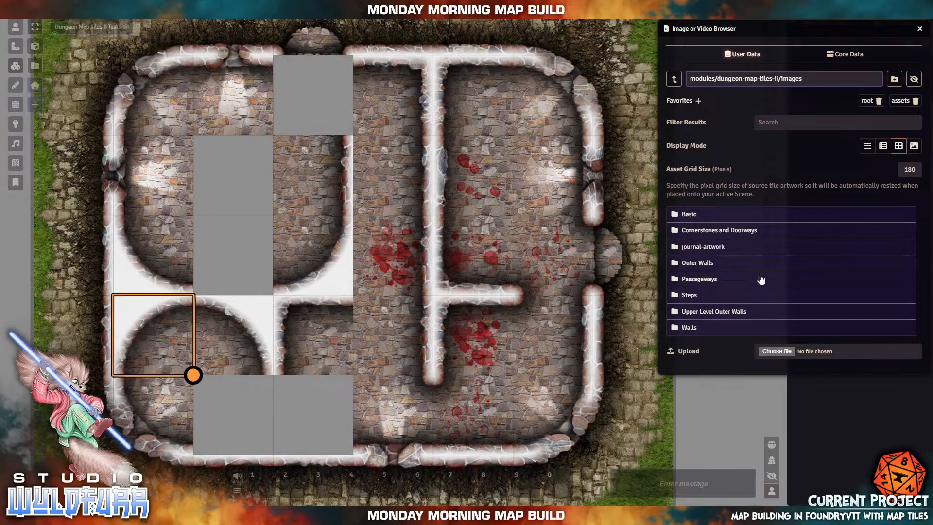
click(693, 265)
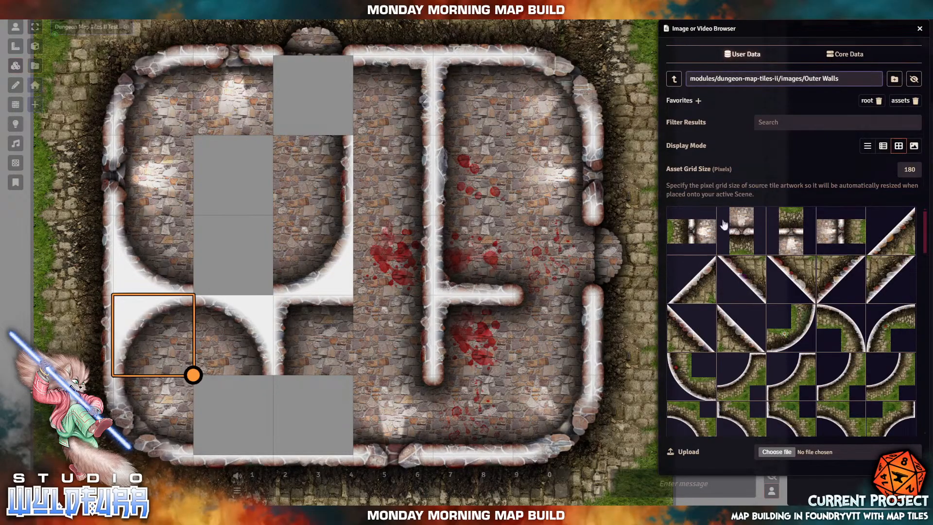
scroll(767, 379, down, 15)
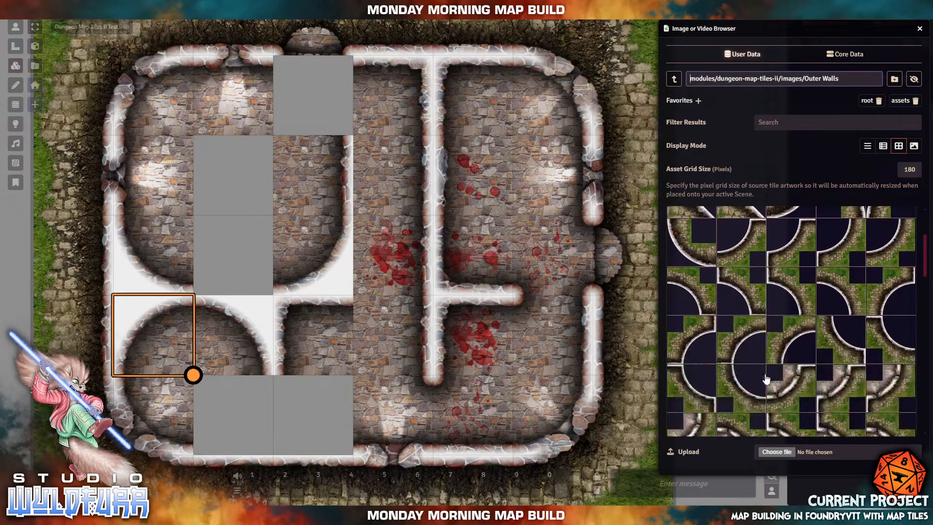
scroll(766, 379, down, 10)
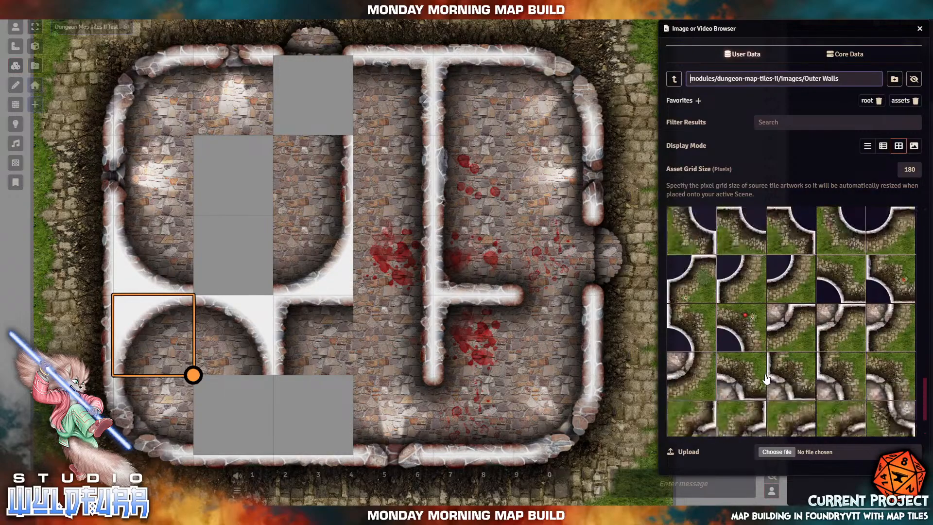
scroll(770, 371, up, 10)
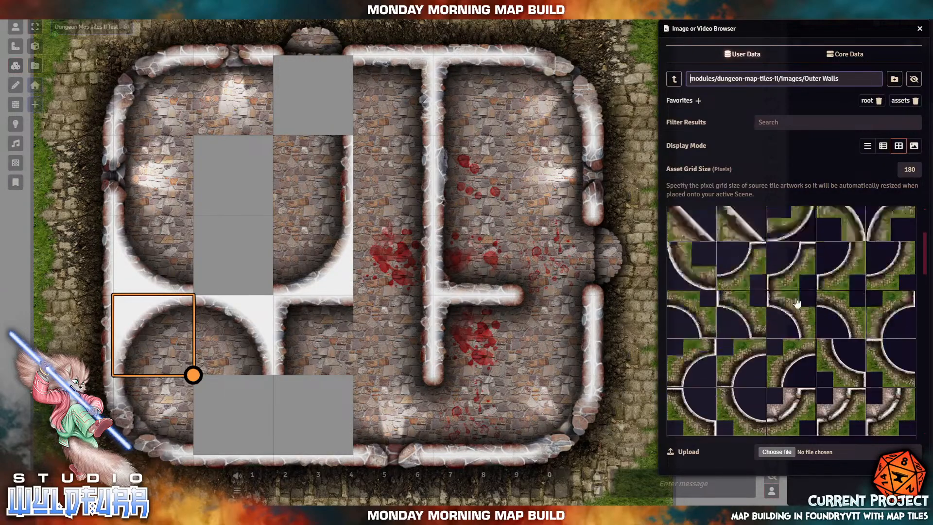
click(674, 79)
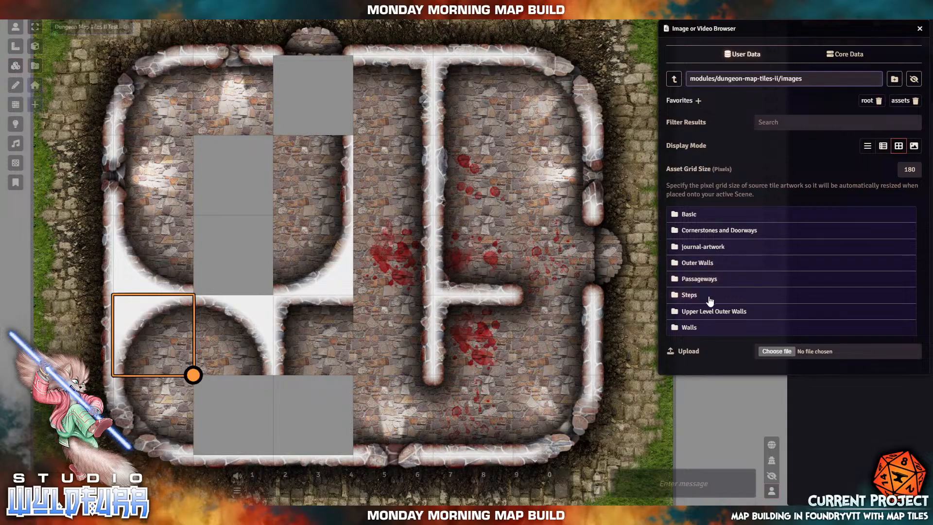
click(688, 328)
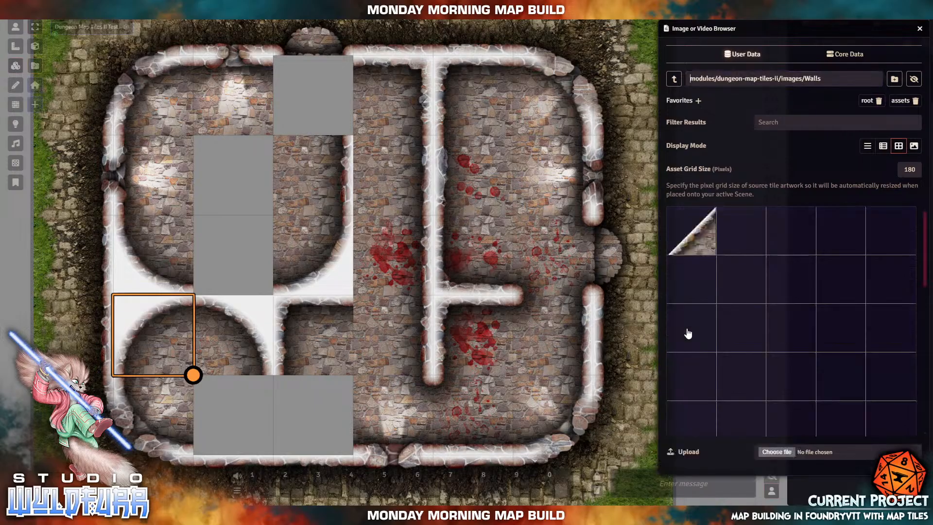
scroll(752, 299, down, 4)
scroll(751, 305, down, 5)
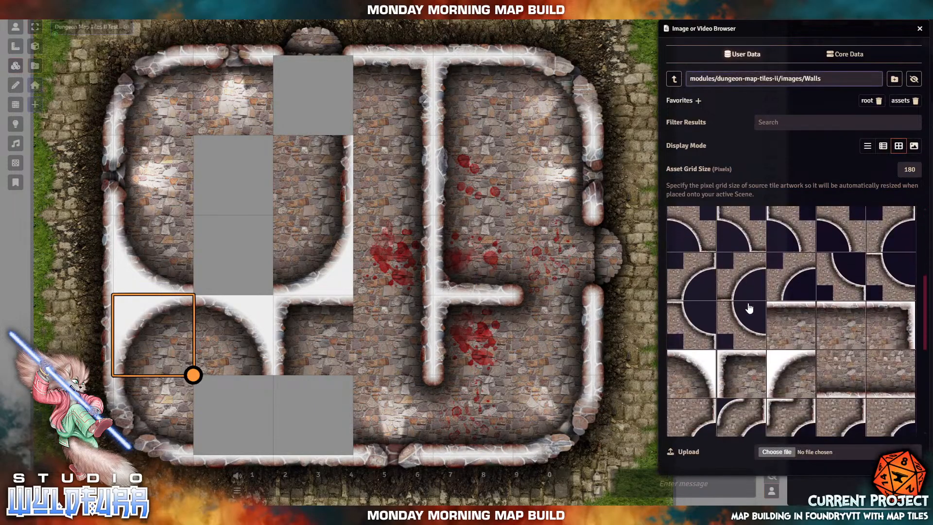
scroll(748, 312, up, 5)
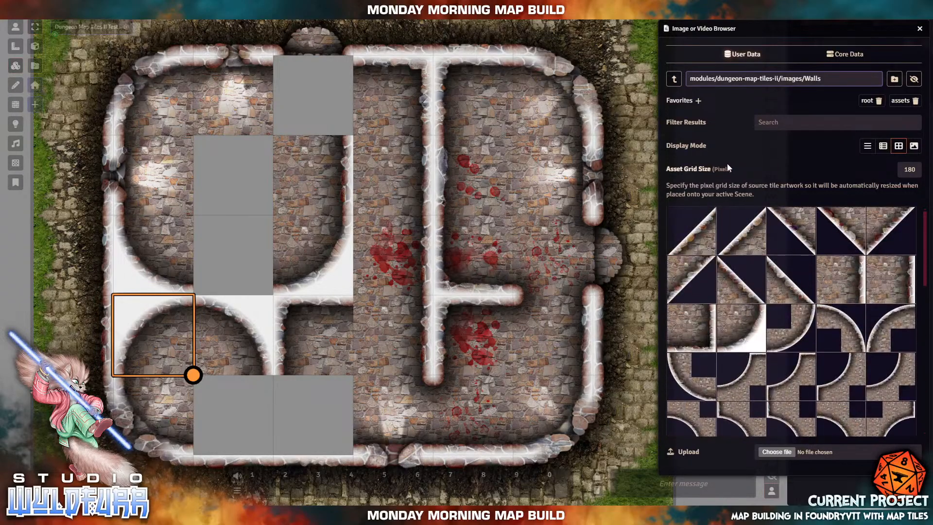
- Fill the two bottom grey squares with Basic stone floor tiles
click(675, 80)
click(689, 214)
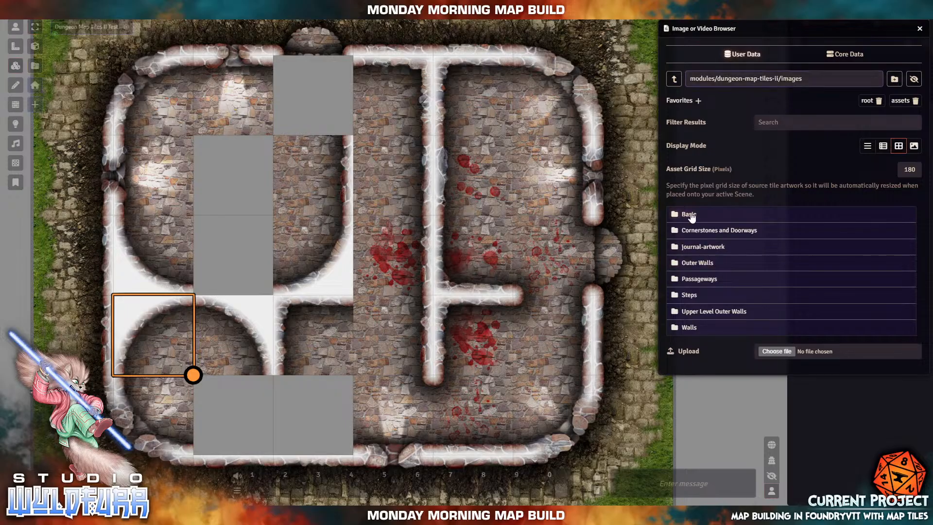
drag(697, 241, 233, 415)
drag(617, 242, 306, 411)
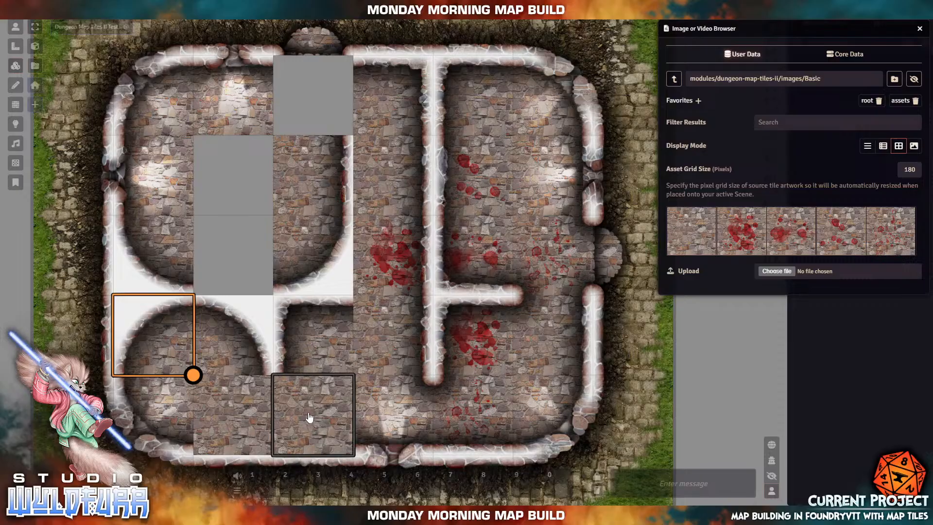
- Add Upper Level Outer Walls bottom wall pieces over both bottom squares
click(674, 79)
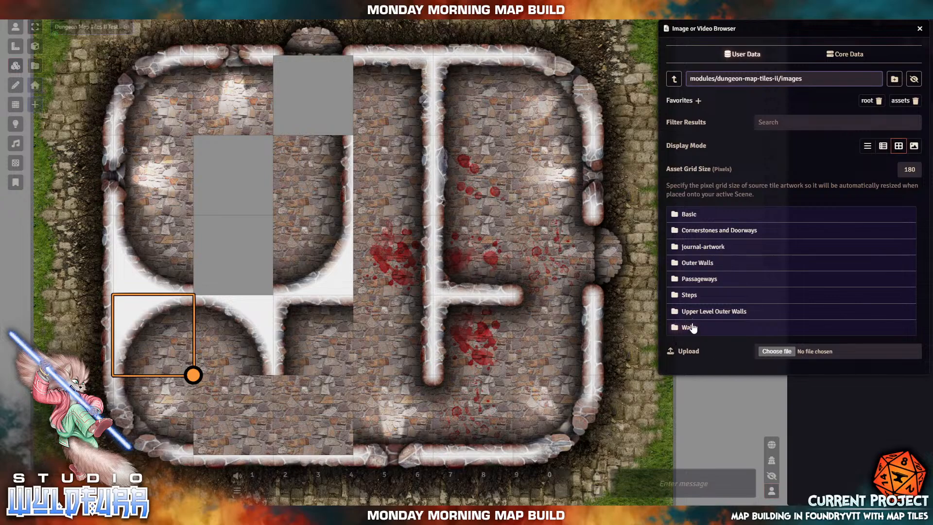
click(713, 313)
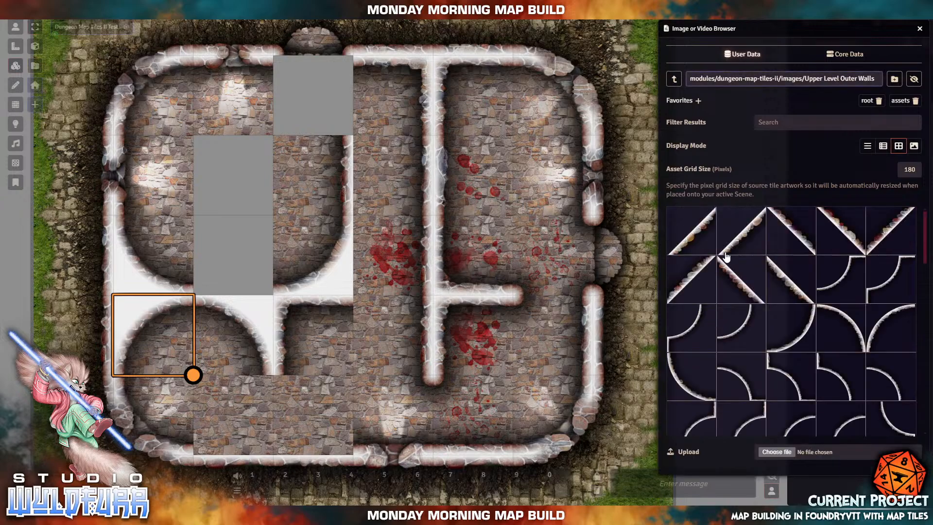
scroll(816, 366, down, 10)
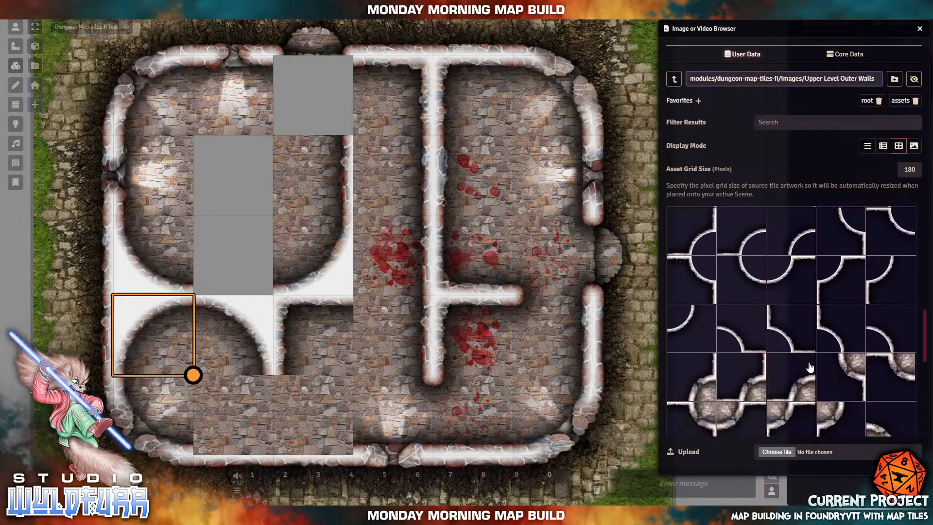
scroll(810, 368, down, 2)
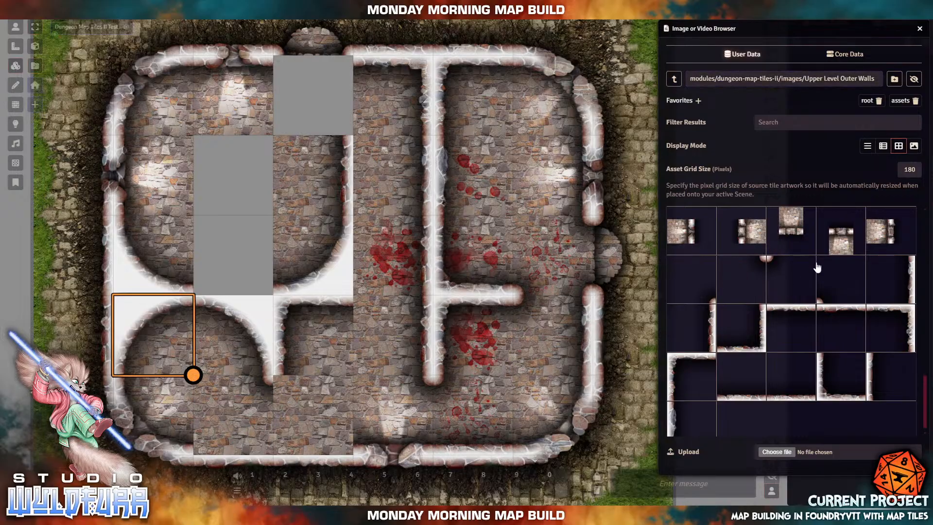
drag(783, 267, 316, 416)
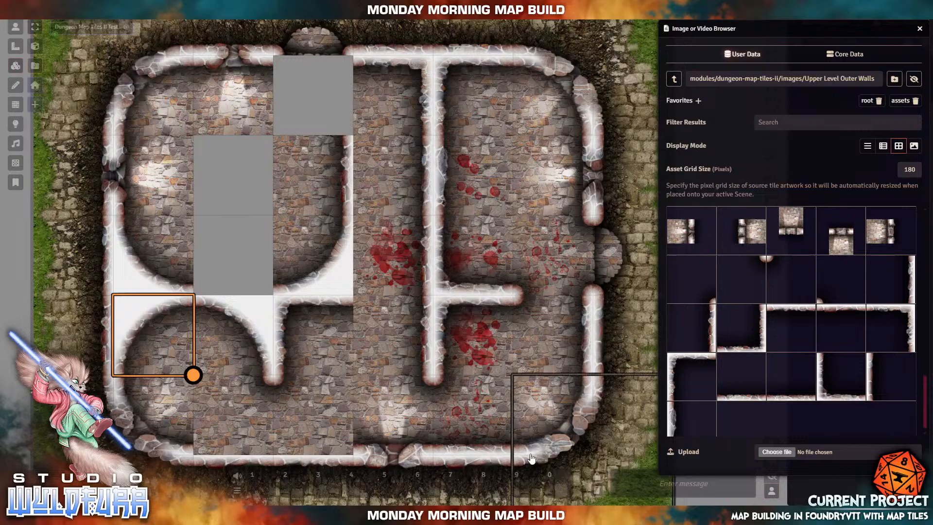
drag(792, 397, 311, 415)
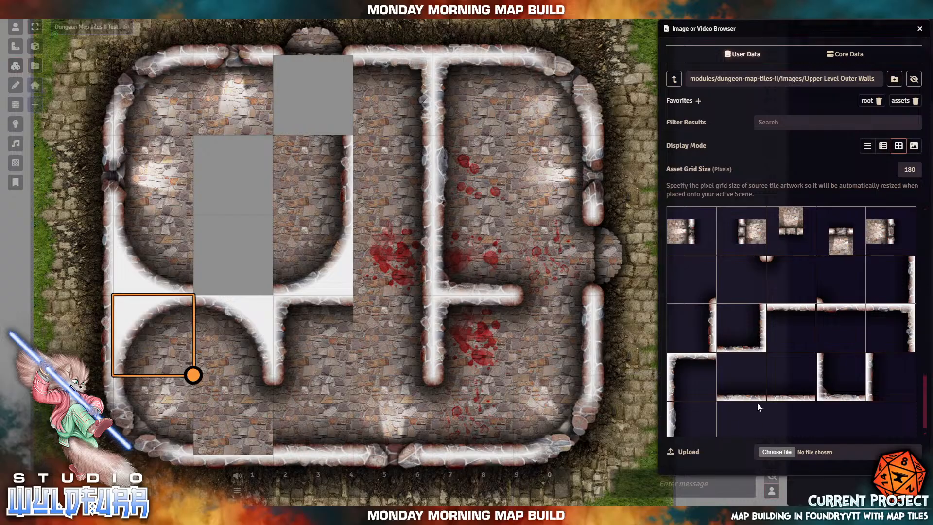
drag(755, 397, 235, 416)
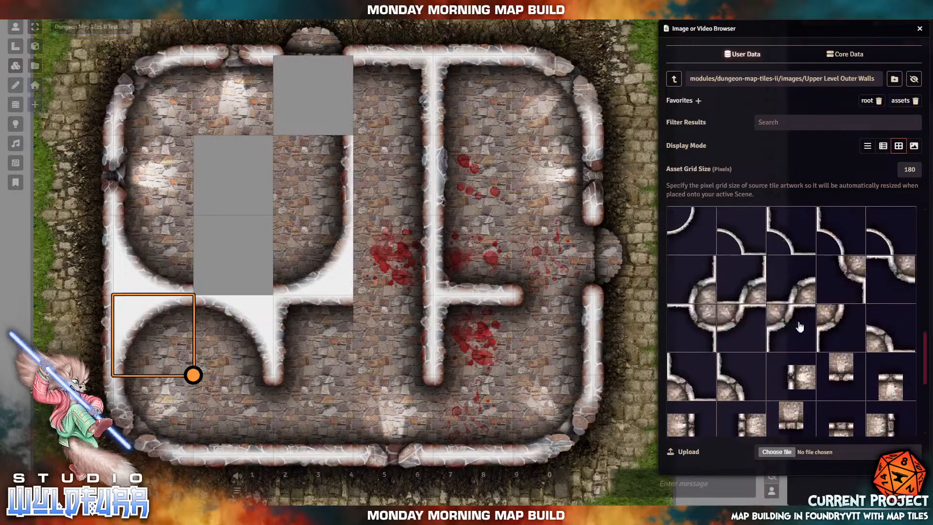
- Drop a plain stone Basic floor tile onto the top grey square, then return to Upper Level Outer Walls
click(674, 79)
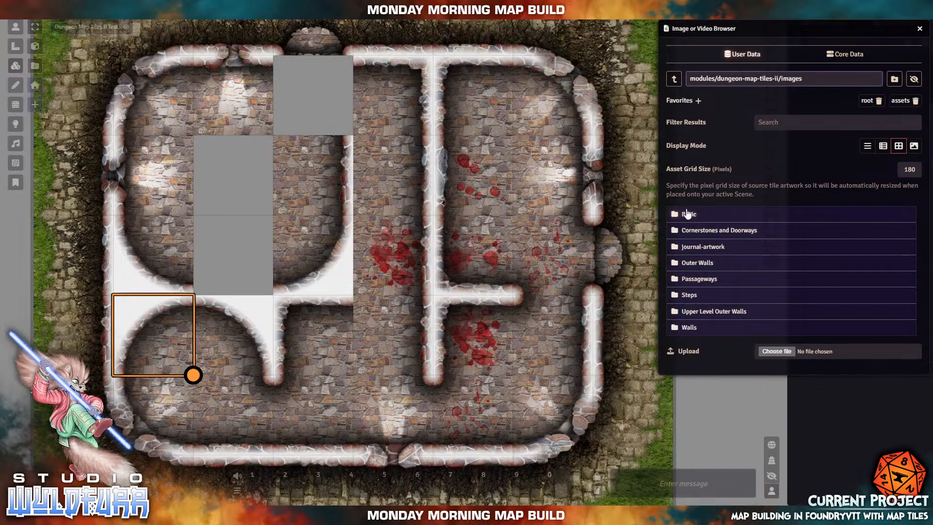
click(688, 216)
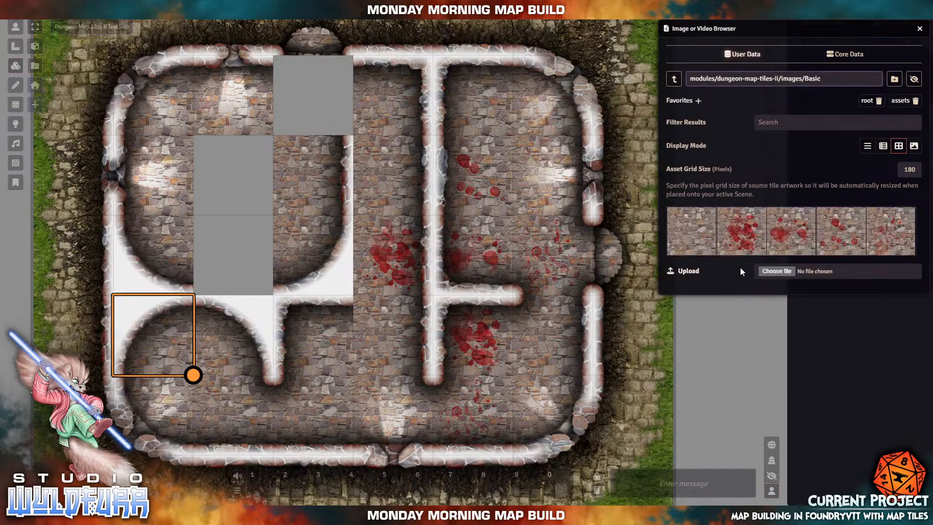
drag(700, 236, 316, 109)
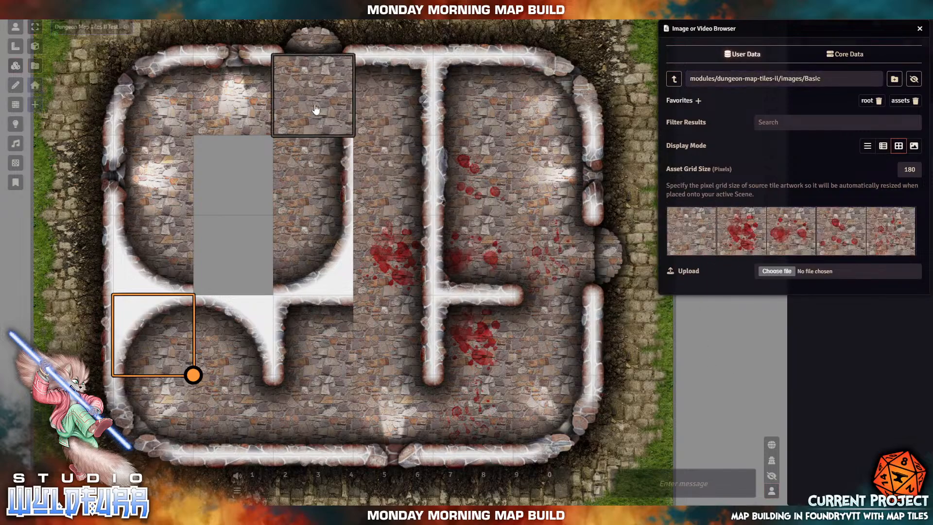
click(675, 78)
click(703, 319)
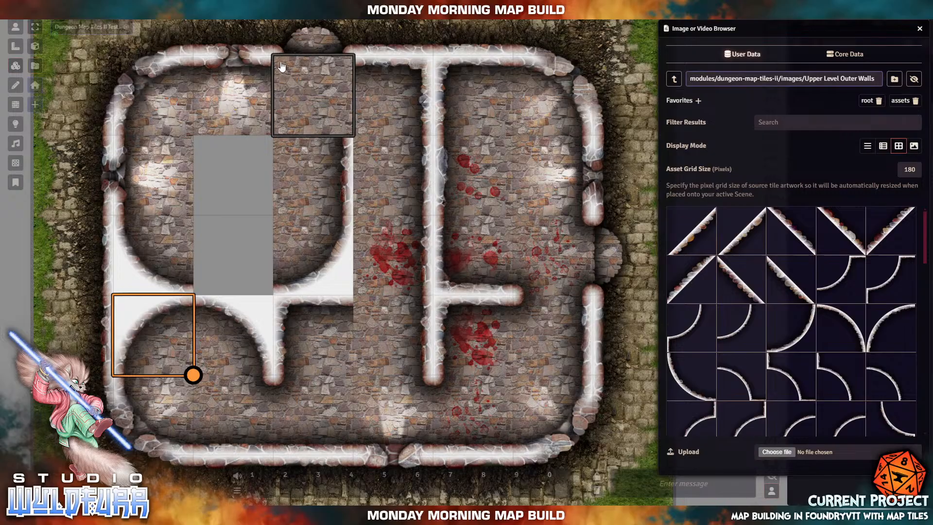
- Shift the blood-splatter floor tile up-left and fill the top wall gap with wall-end and wall tiles
scroll(751, 330, down, 5)
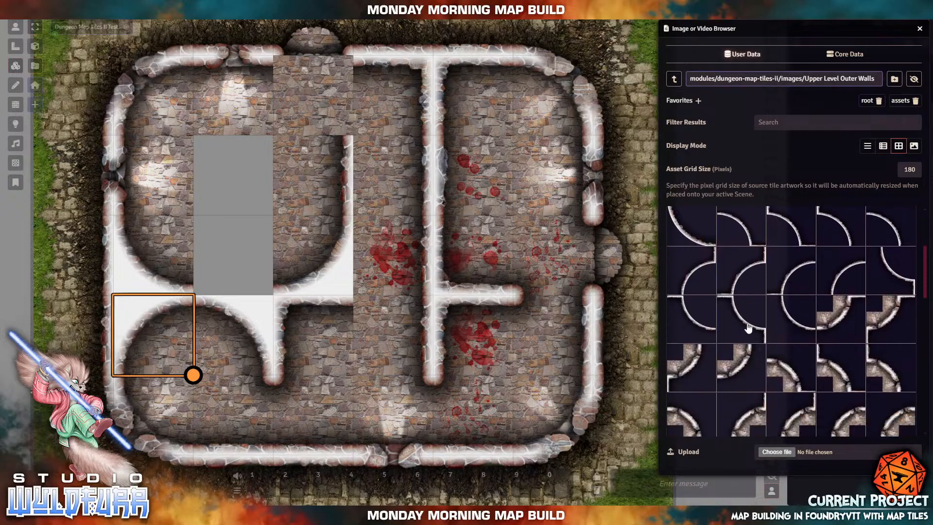
scroll(749, 337, down, 10)
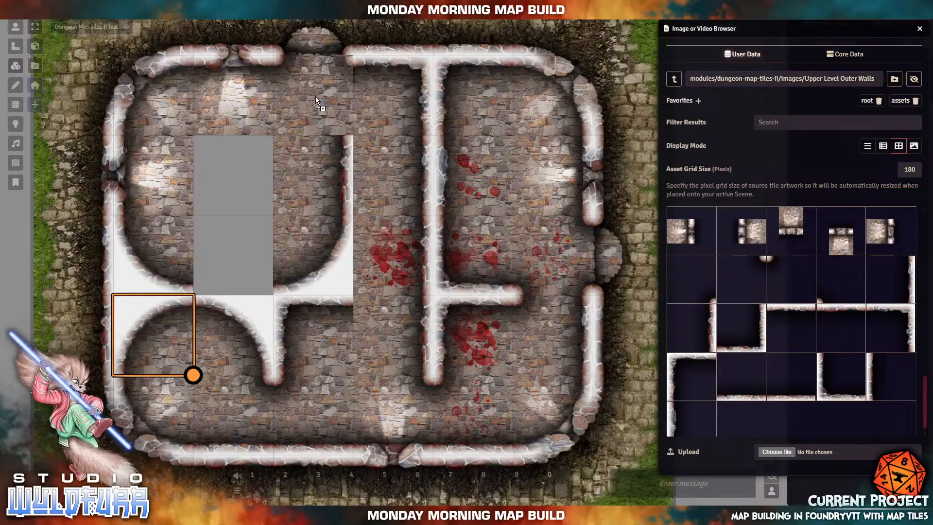
drag(535, 256, 349, 136)
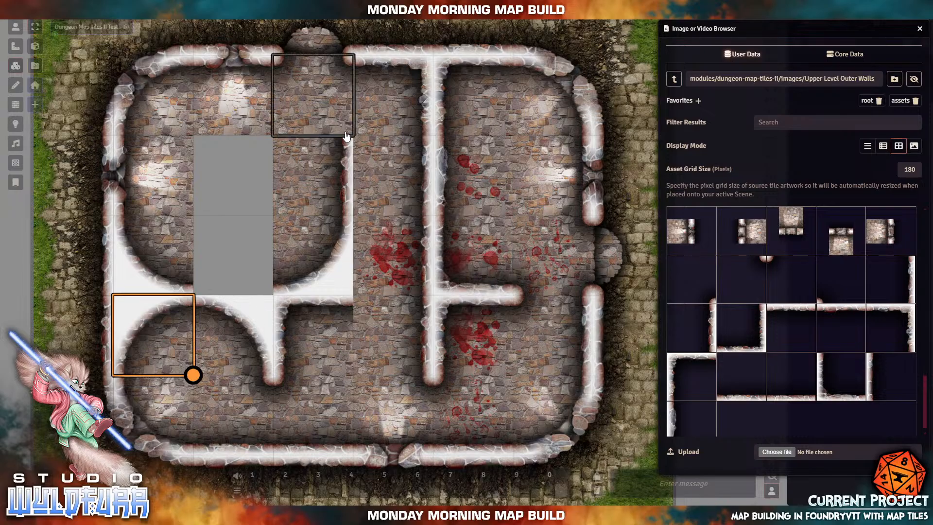
drag(705, 298, 313, 93)
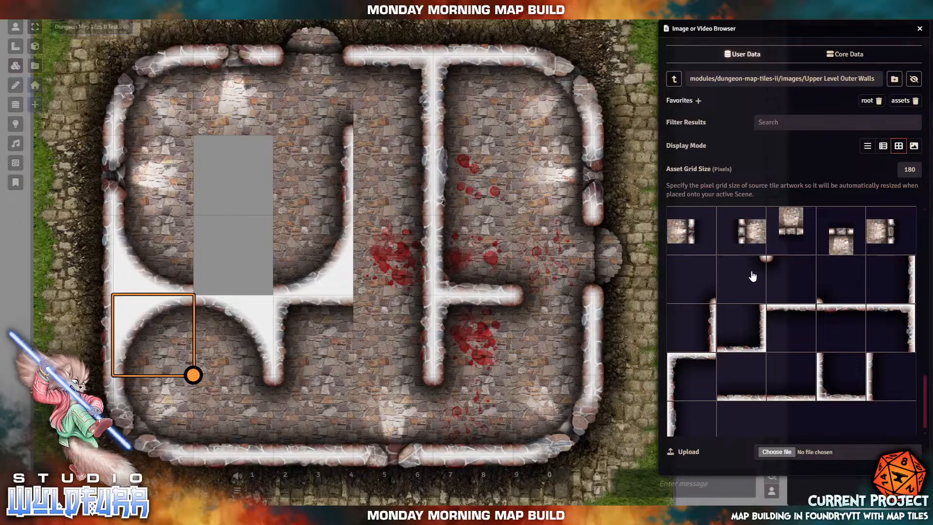
drag(829, 294, 392, 92)
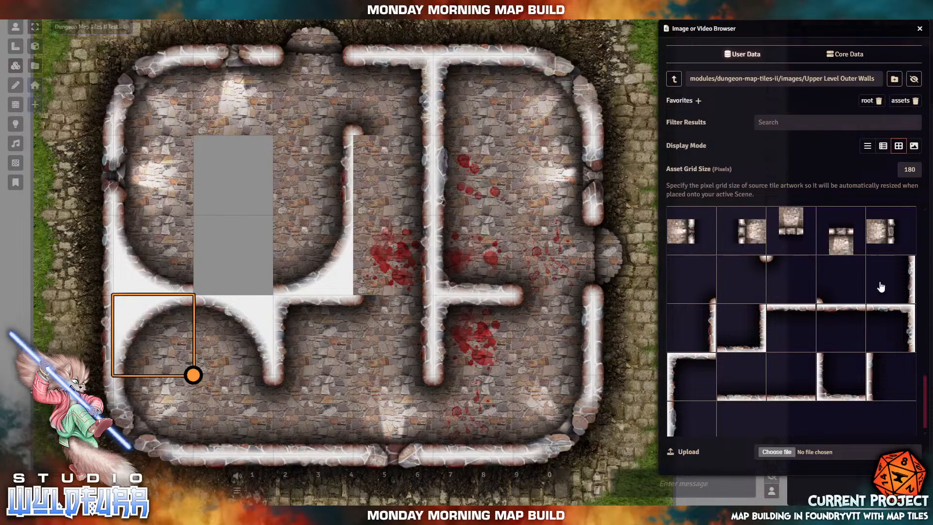
- Add a vertical wall tile below the top wall and a corner tile one cell to its left
scroll(682, 425, down, 1)
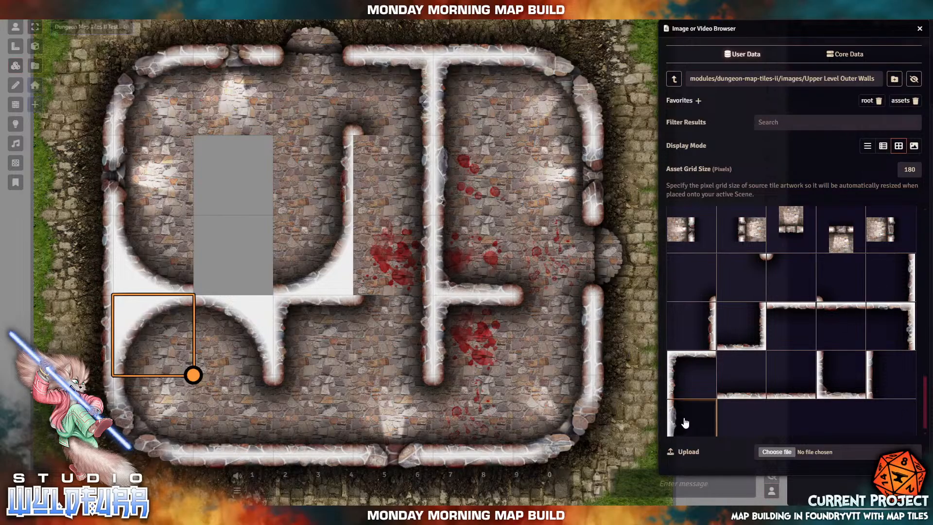
drag(688, 413, 394, 254)
drag(892, 366, 395, 178)
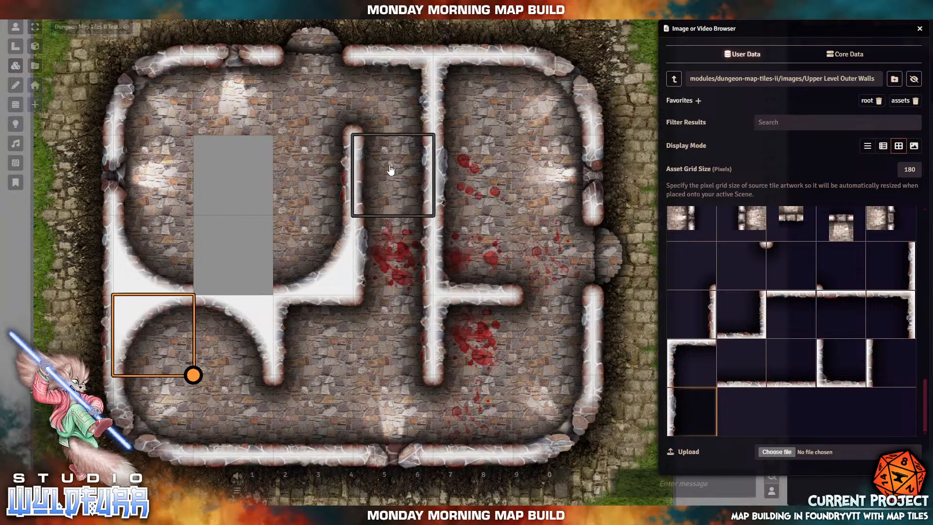
drag(388, 282, 290, 291)
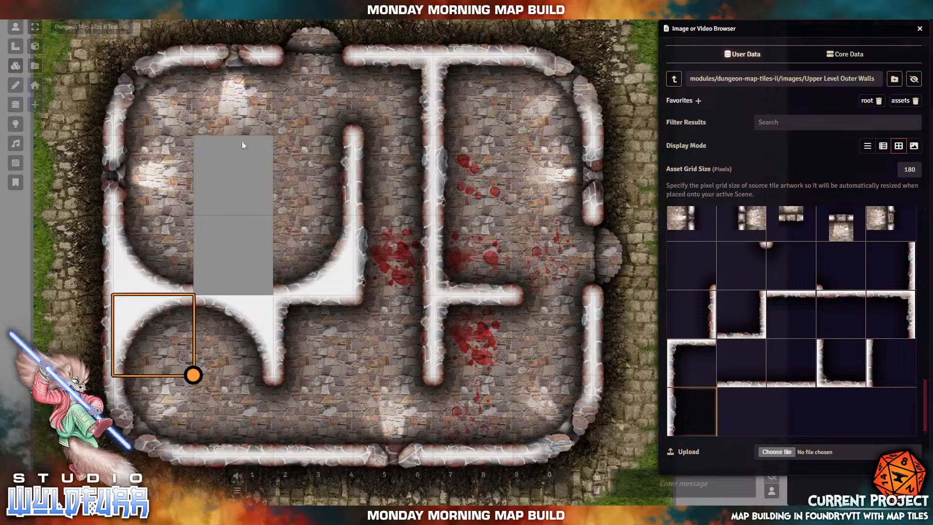
- Cover the left room's two grey cells with blood-splattered and plain stone Basic floor tiles
click(674, 79)
click(683, 214)
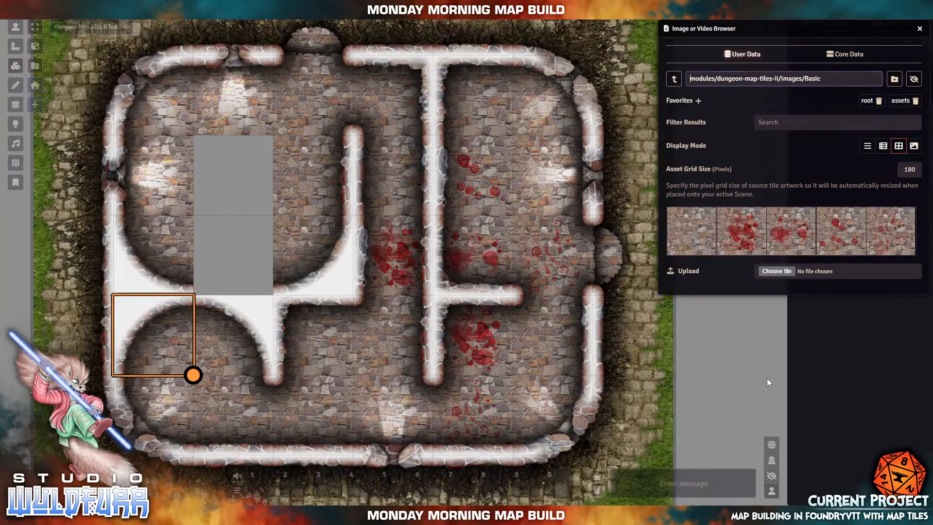
drag(746, 257, 221, 165)
drag(691, 231, 236, 259)
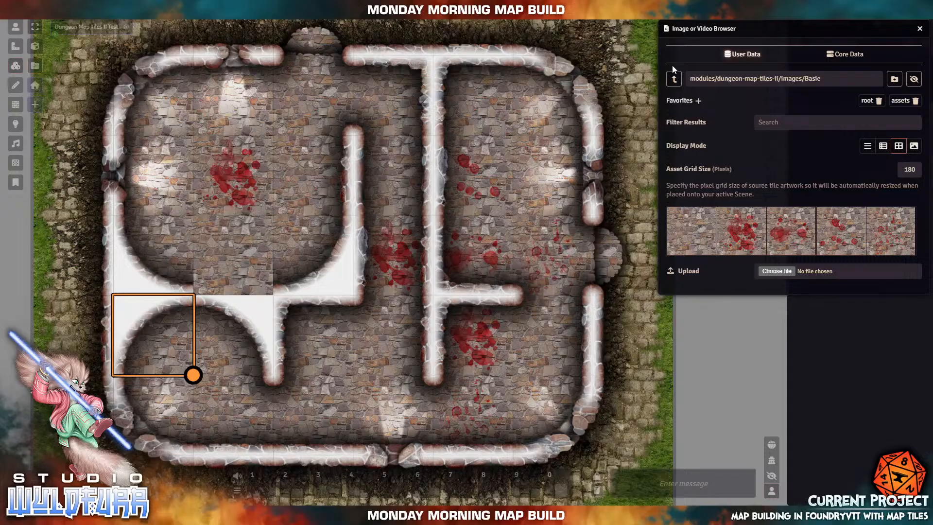
- Fill the missing left-room wall section with an Upper Level Outer Walls tile
click(674, 78)
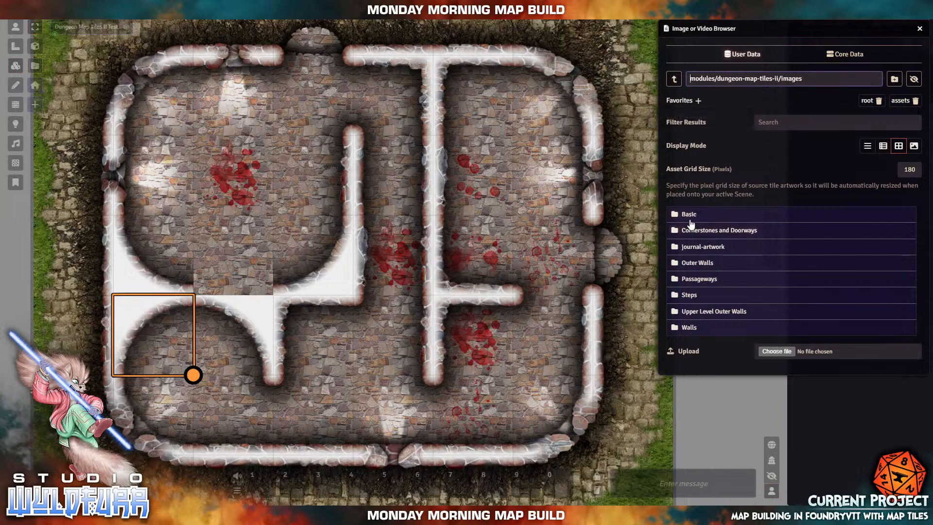
click(715, 316)
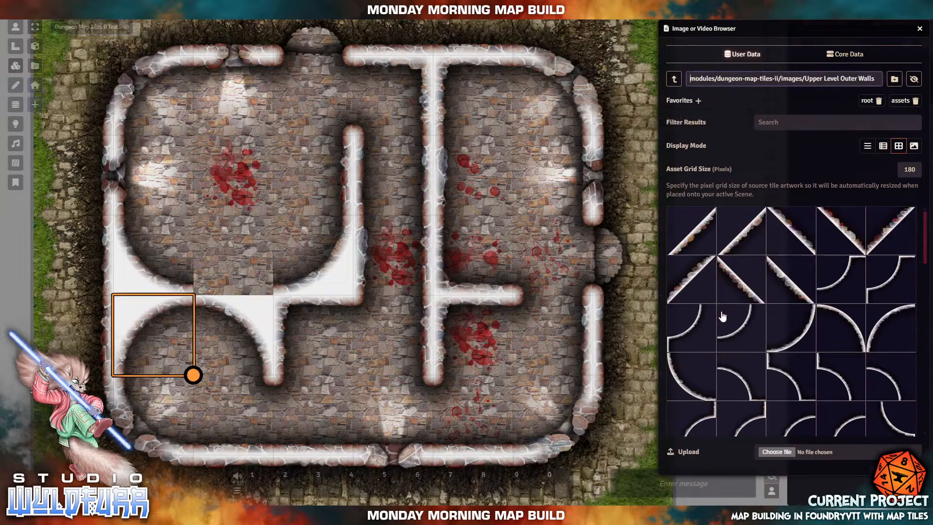
scroll(778, 367, down, 5)
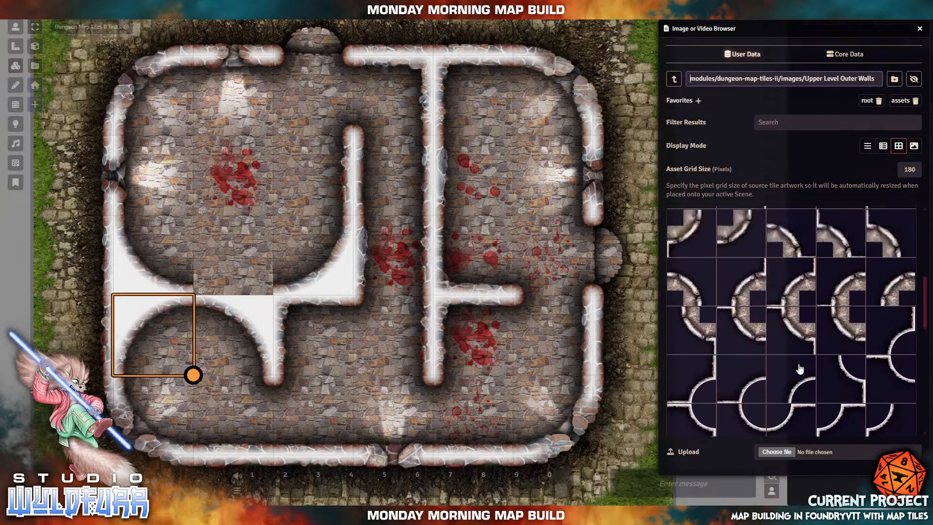
scroll(801, 369, down, 5)
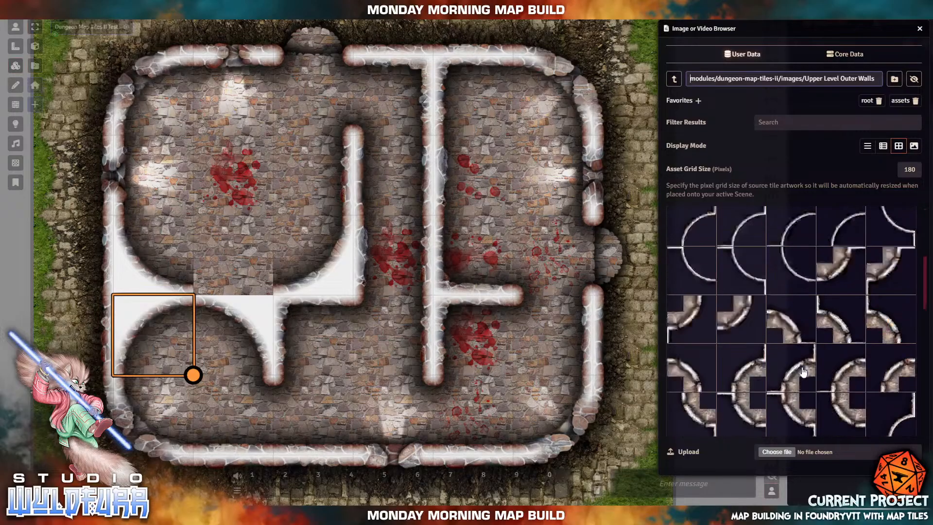
scroll(803, 377, down, 5)
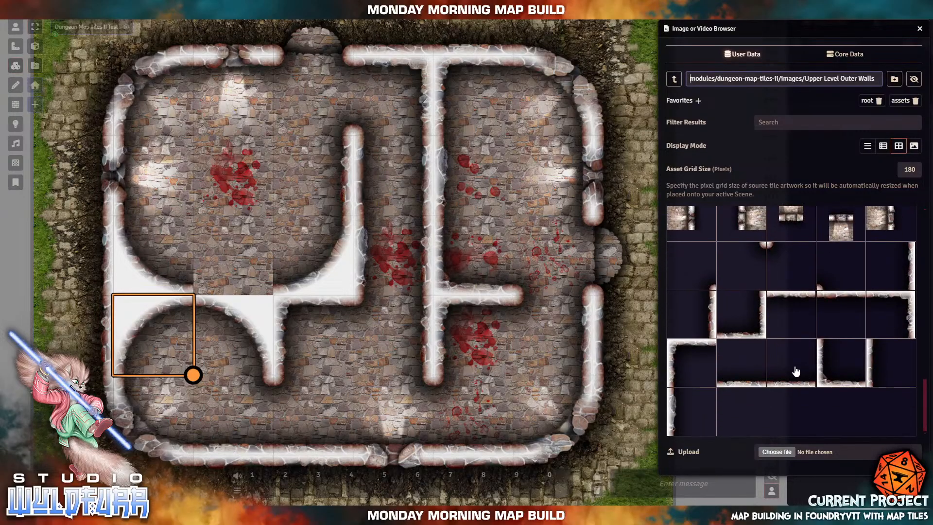
drag(797, 372, 234, 253)
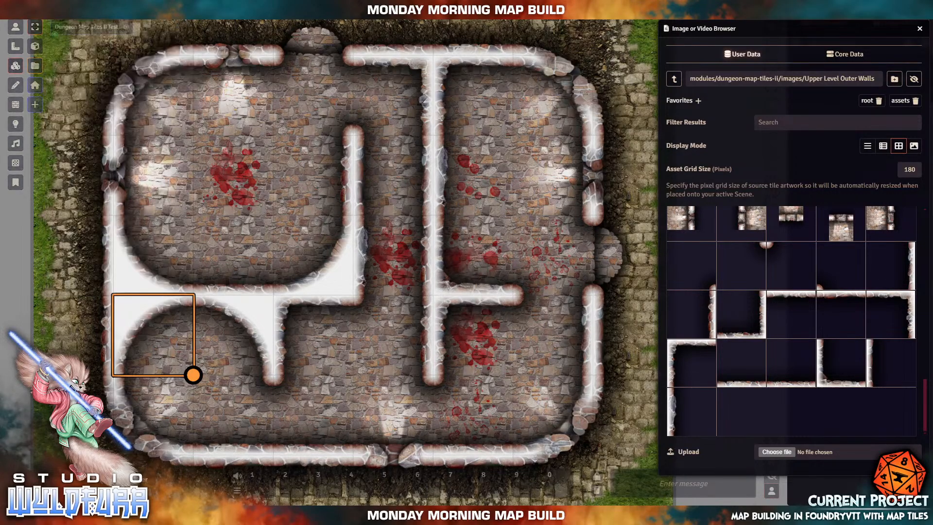
- Box-select every courtyard tile and toggle their locked state on from the Tile HUD
drag(14, 456, 30, 463)
drag(105, 448, 633, 63)
drag(246, 365, 271, 229)
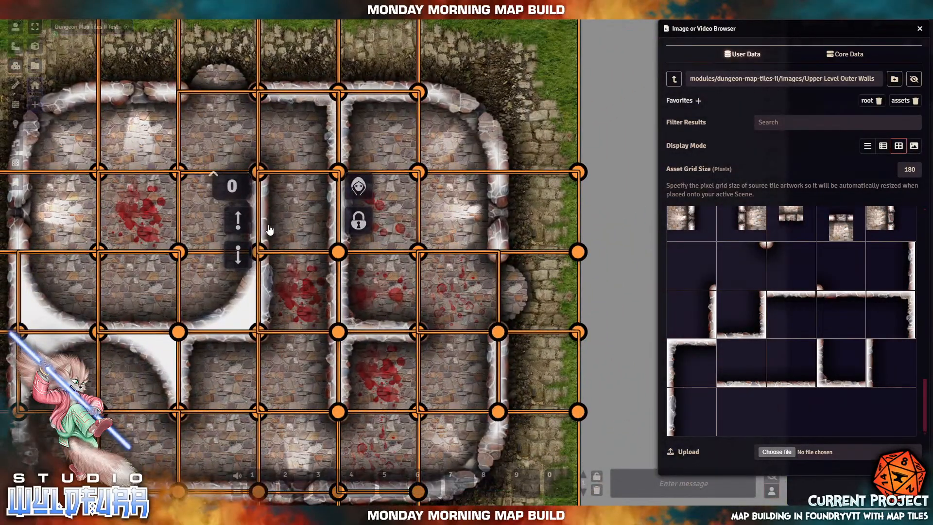
right_click(530, 83)
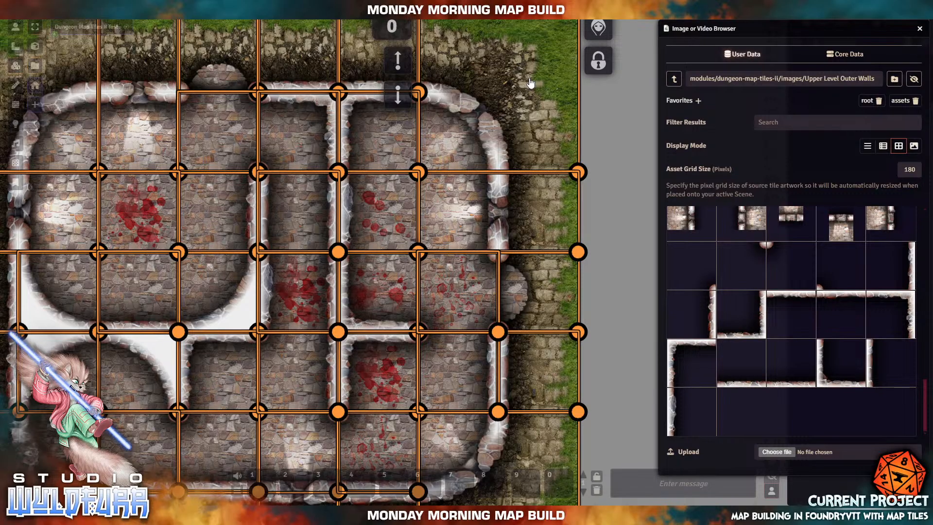
click(598, 62)
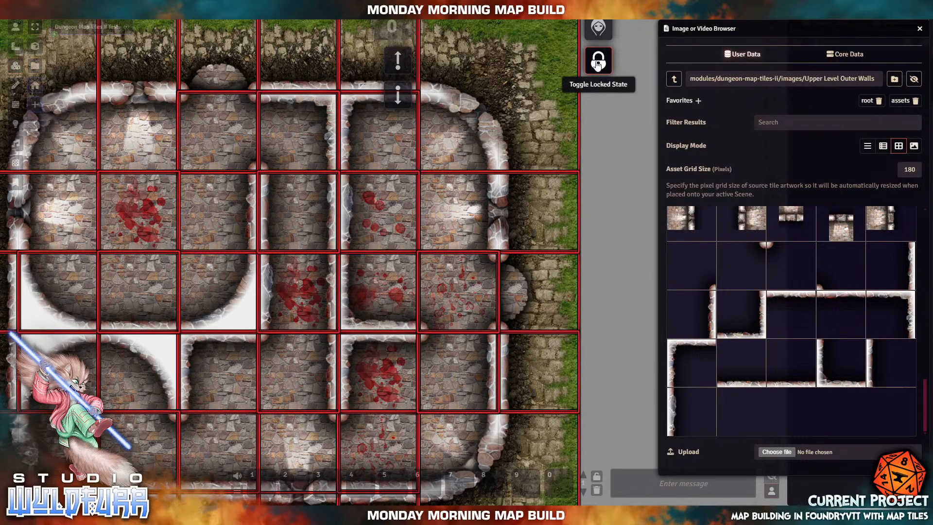
click(600, 174)
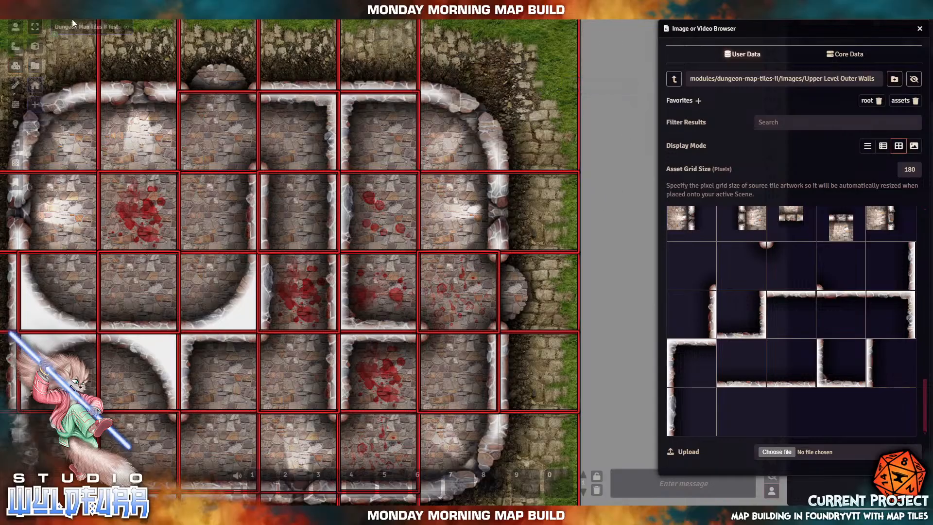
- Test that the locked tiles refuse to move by dragging several across the map
click(627, 216)
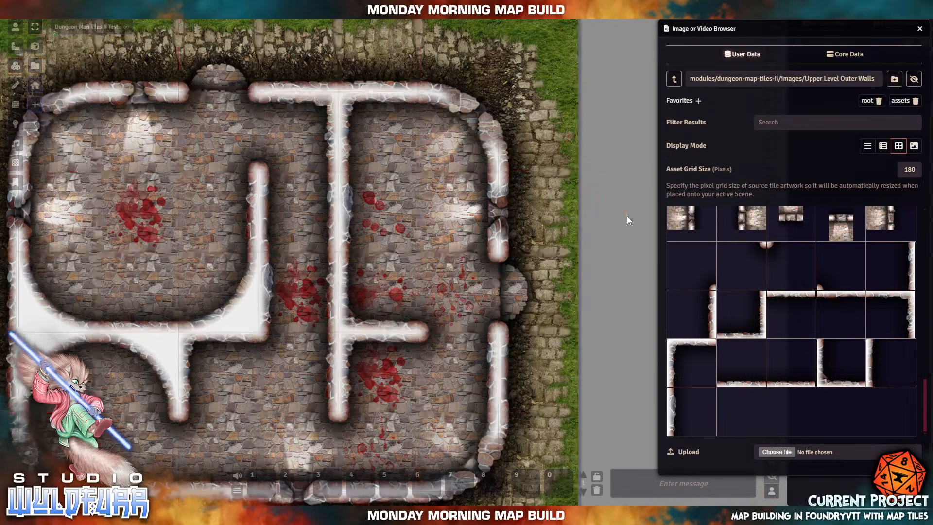
click(539, 134)
mouse_move(523, 120)
mouse_down()
mouse_move(548, 128)
mouse_move(531, 103)
mouse_up()
drag(361, 212, 436, 275)
drag(245, 202, 310, 311)
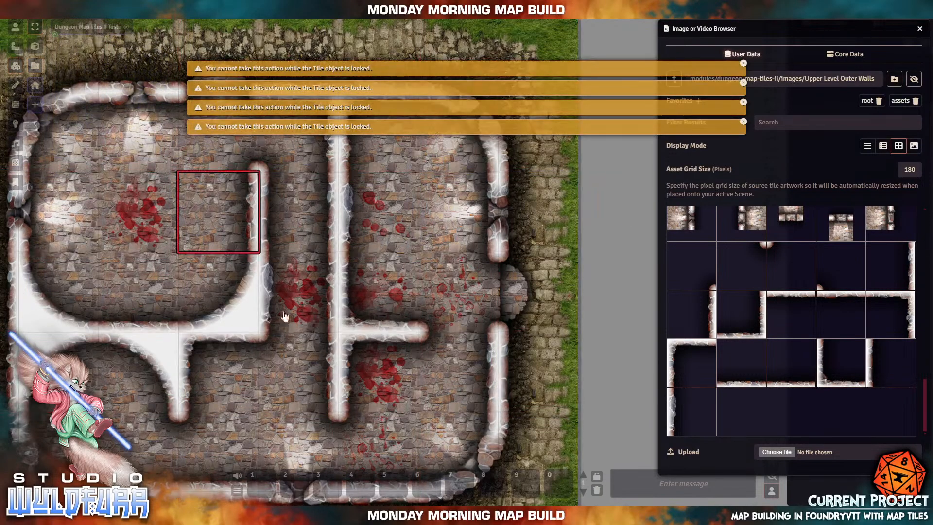
drag(158, 296, 281, 389)
drag(381, 364, 394, 229)
drag(479, 363, 349, 351)
drag(212, 211, 123, 165)
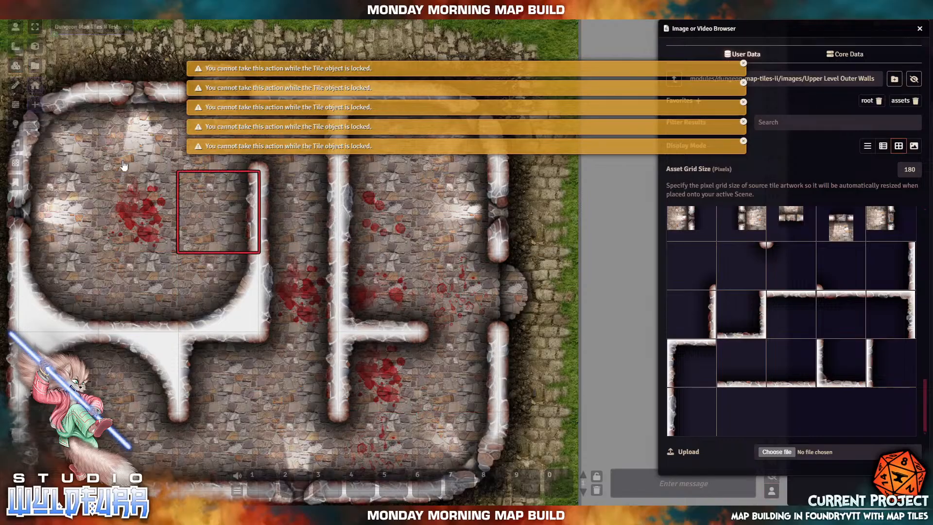
drag(59, 214, 233, 216)
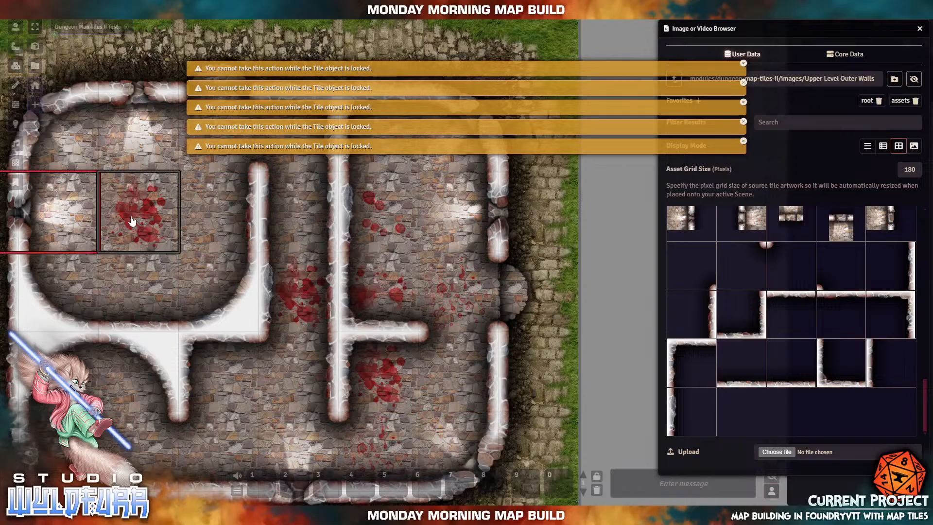
- Select a few floor tiles and dismiss the resulting locked-tile warnings
click(119, 246)
click(130, 286)
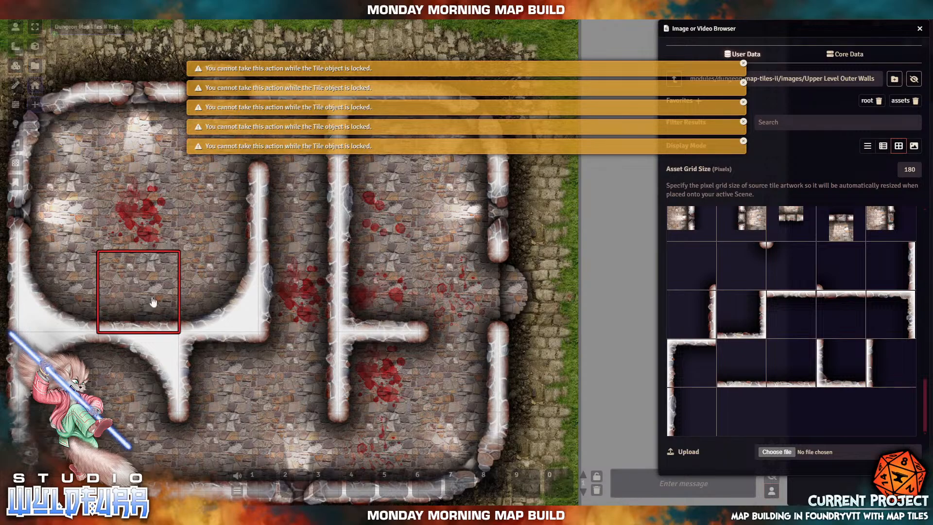
click(313, 410)
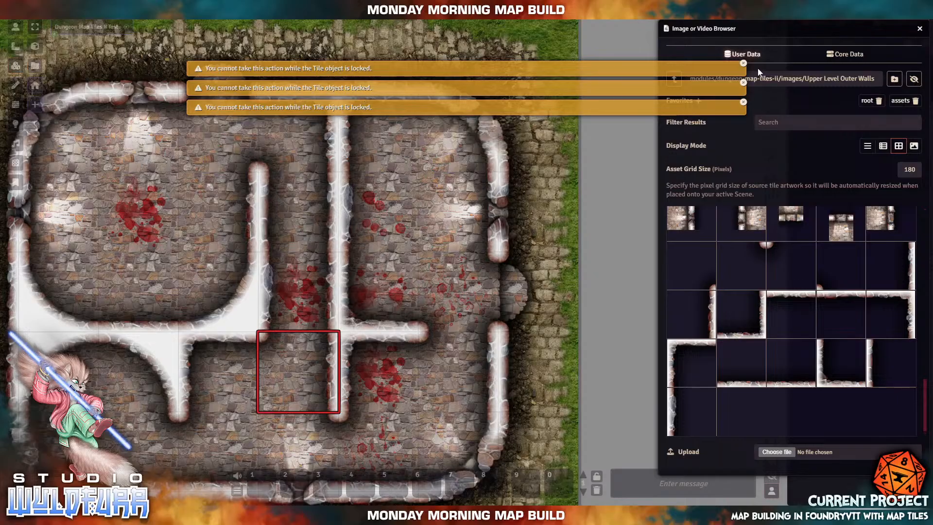
click(743, 64)
click(743, 64)
click(743, 64)
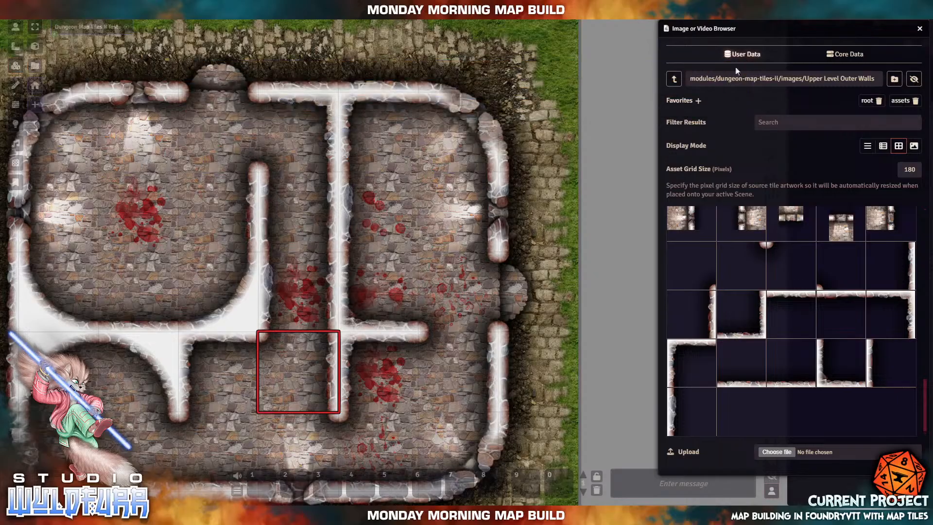
- Unlock the top-right corner tile, reposition it, and lock it again
click(507, 74)
right_click(505, 100)
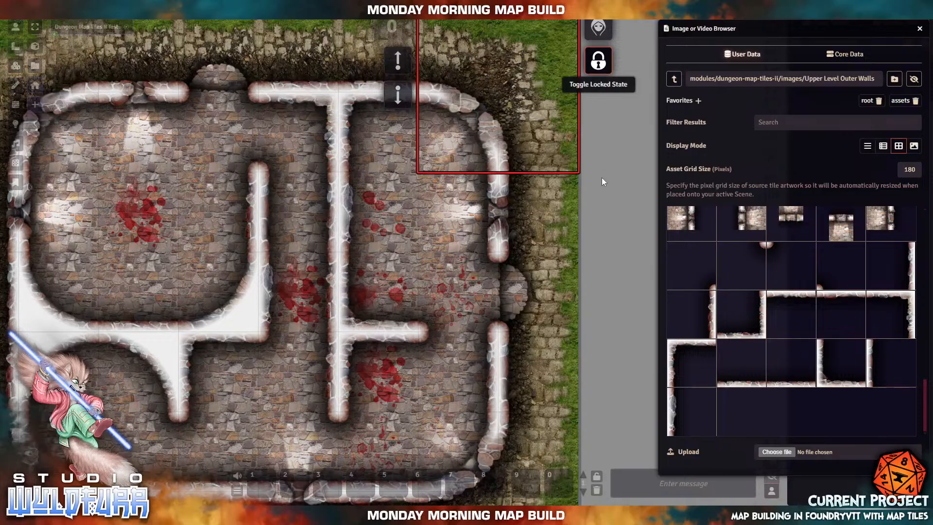
click(601, 62)
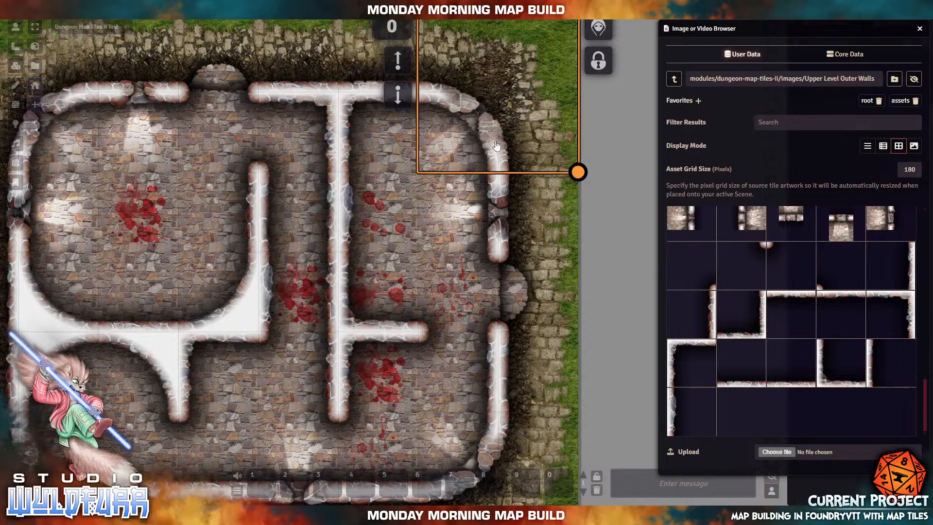
mouse_move(484, 77)
mouse_down()
mouse_move(322, 315)
mouse_move(483, 117)
mouse_move(484, 76)
mouse_up()
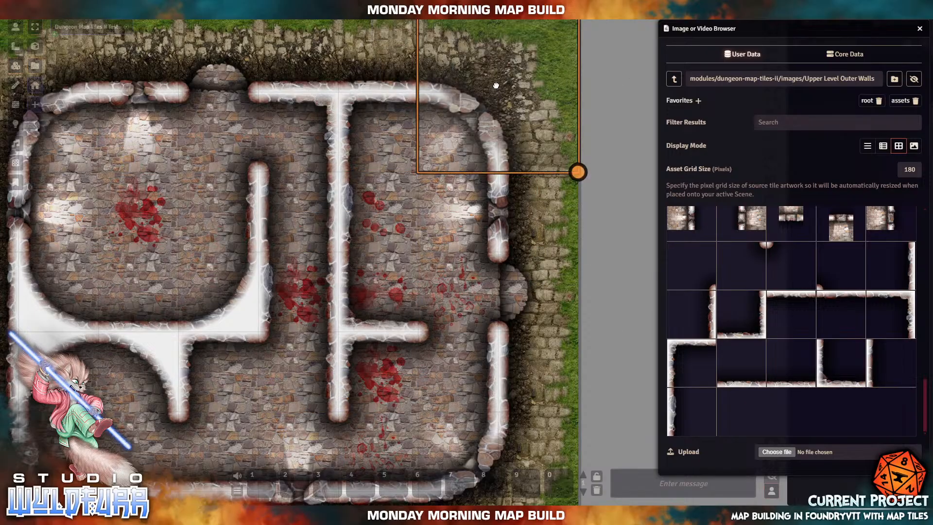
right_click(523, 112)
click(601, 62)
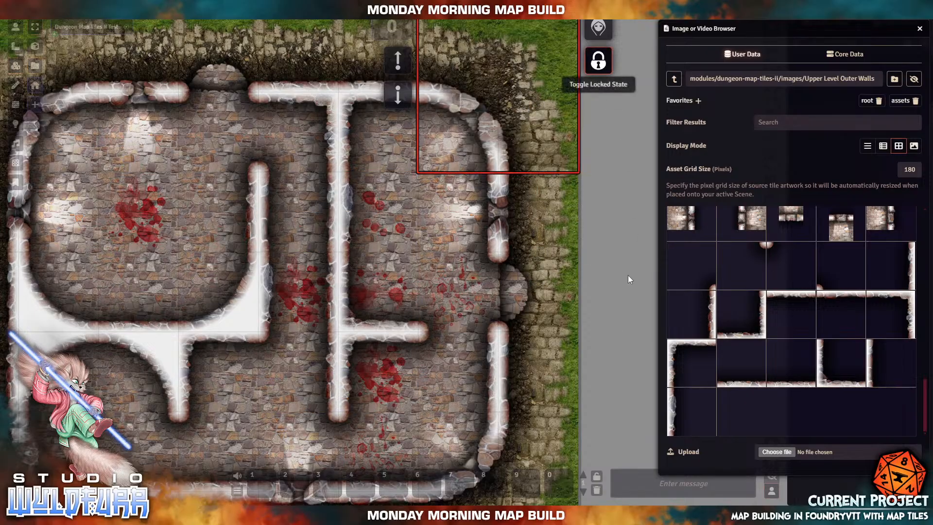
- Move the stone floor tile below the junction one cell down-left and recentre the view
click(294, 308)
drag(294, 308, 244, 354)
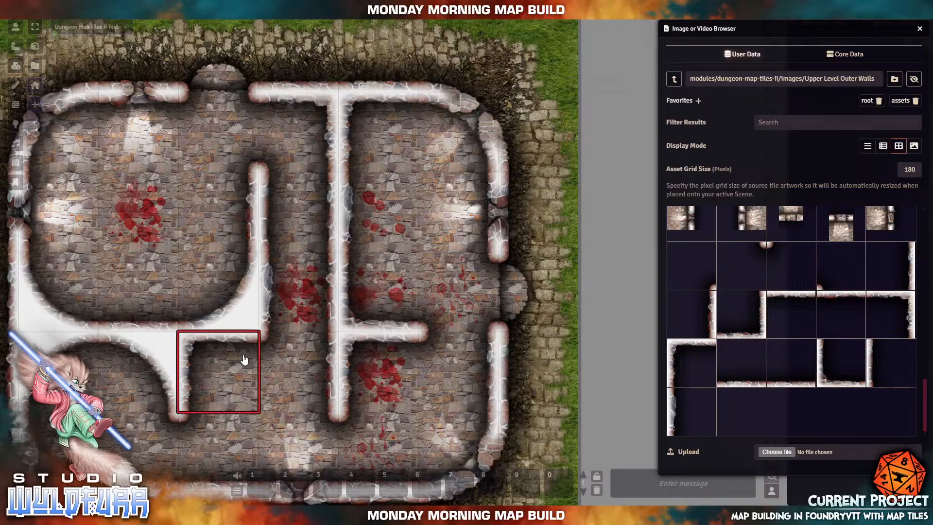
right_click(300, 300)
drag(301, 300, 372, 270)
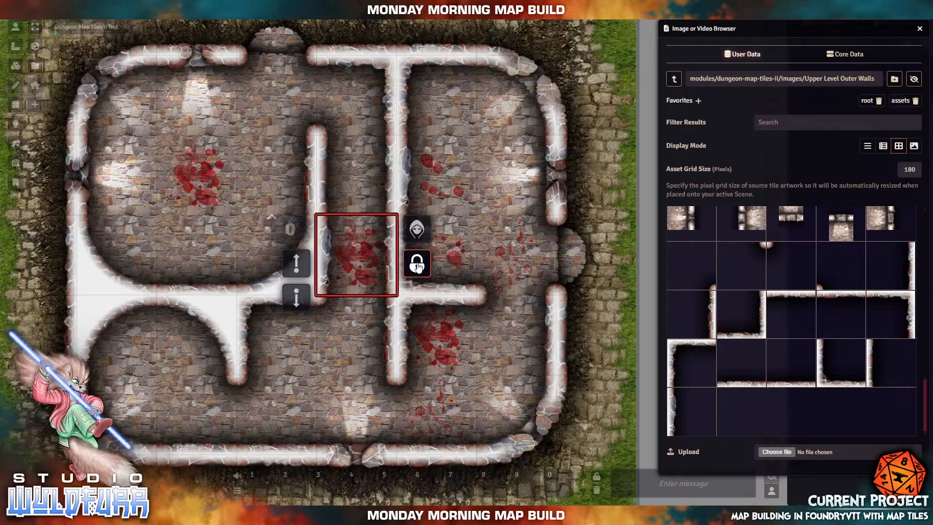
- Toggle the centre blood-stained tile's lock off and back on so it shows a closed padlock
click(412, 265)
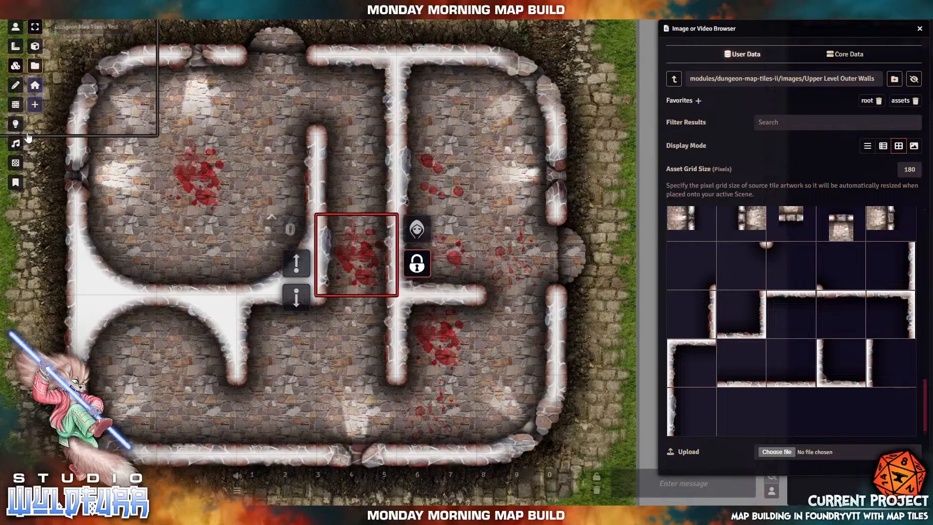
click(418, 263)
click(599, 63)
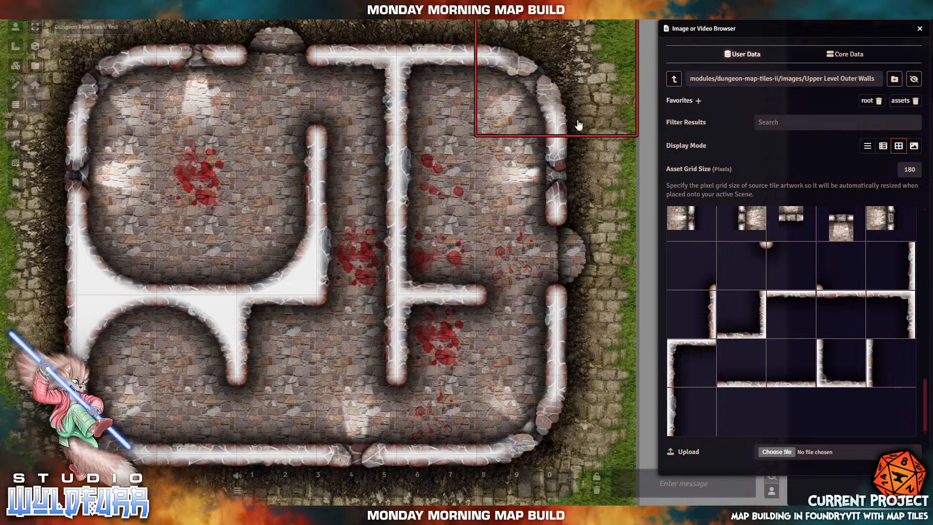
- Bring the top-right grass corner tile into view and toggle its lock off and on twice
drag(649, 99, 555, 227)
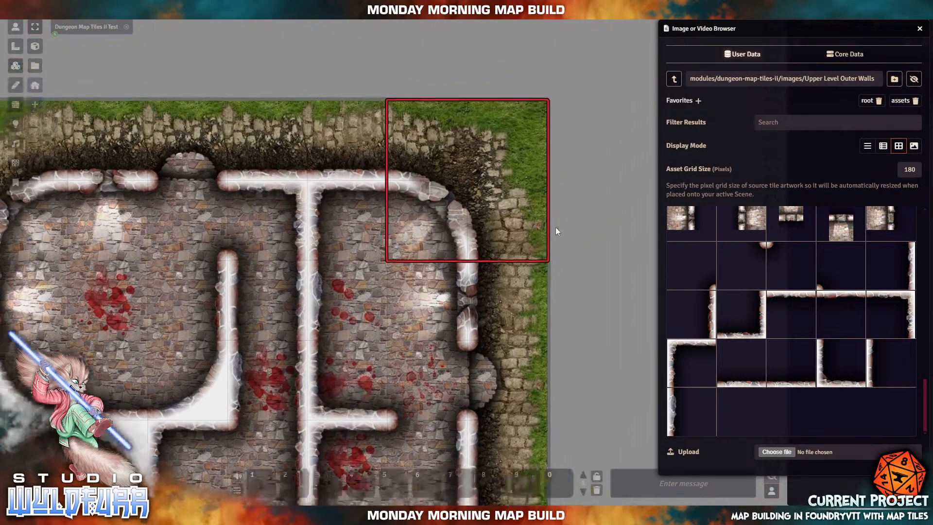
right_click(477, 180)
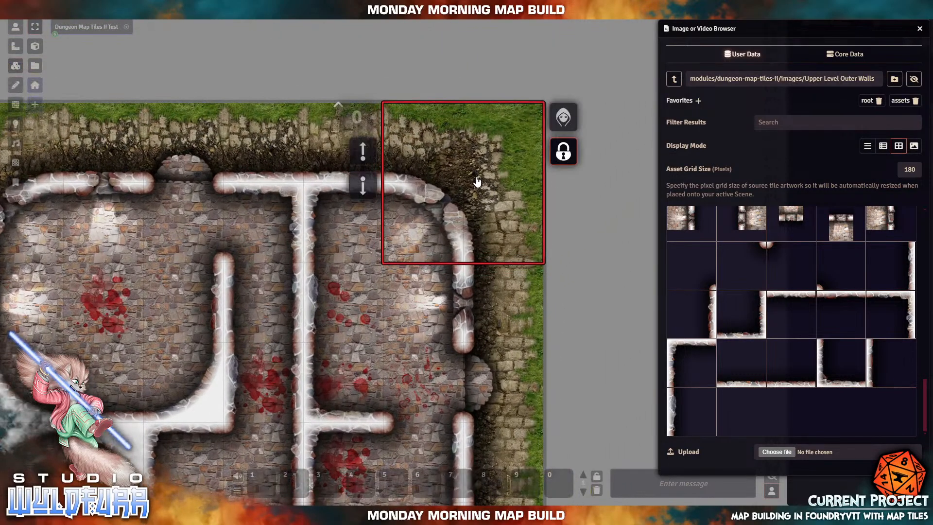
click(562, 155)
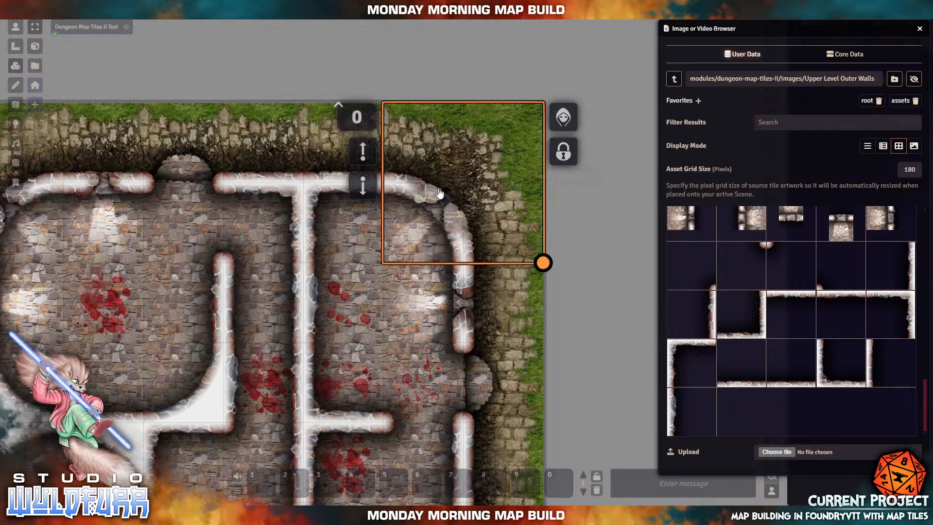
click(562, 153)
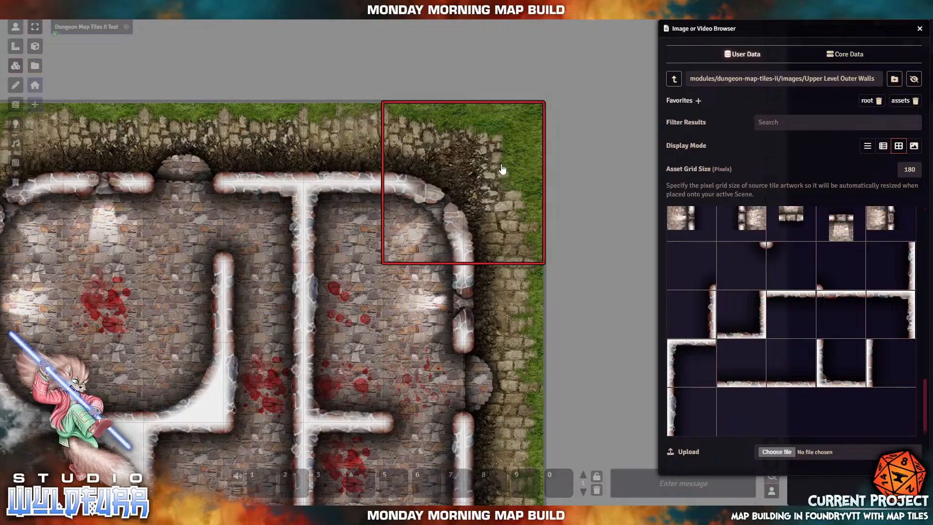
click(566, 153)
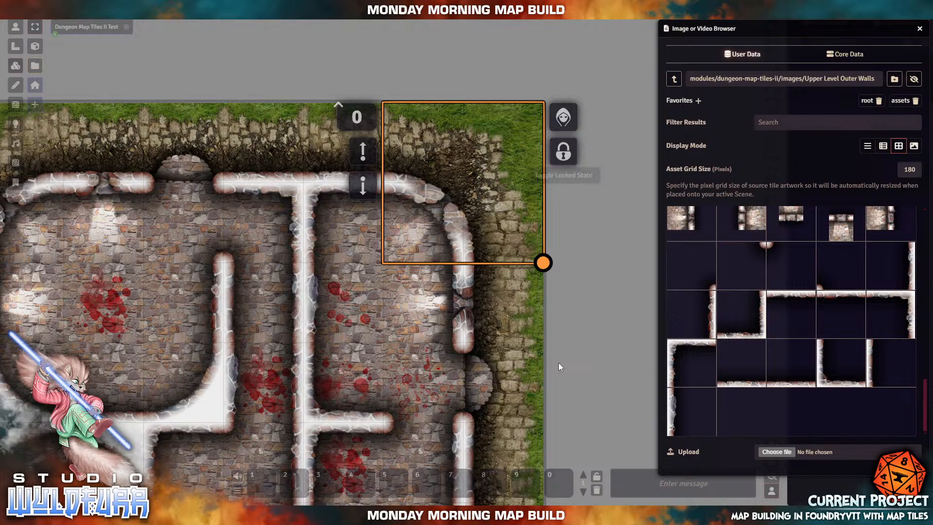
click(564, 154)
click(598, 270)
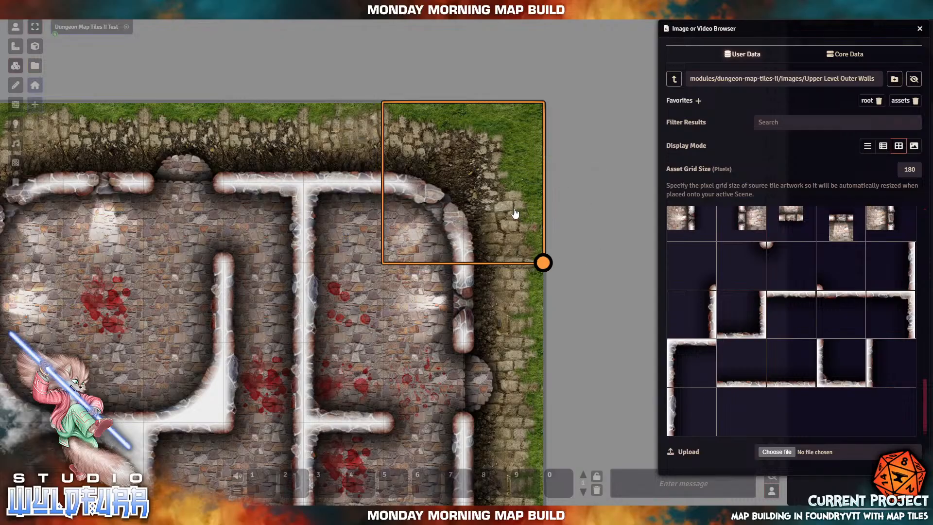
- Reopen the corner tile's HUD twice to confirm it is locked, then pan back over the courtyard
right_click(523, 208)
click(563, 153)
click(591, 303)
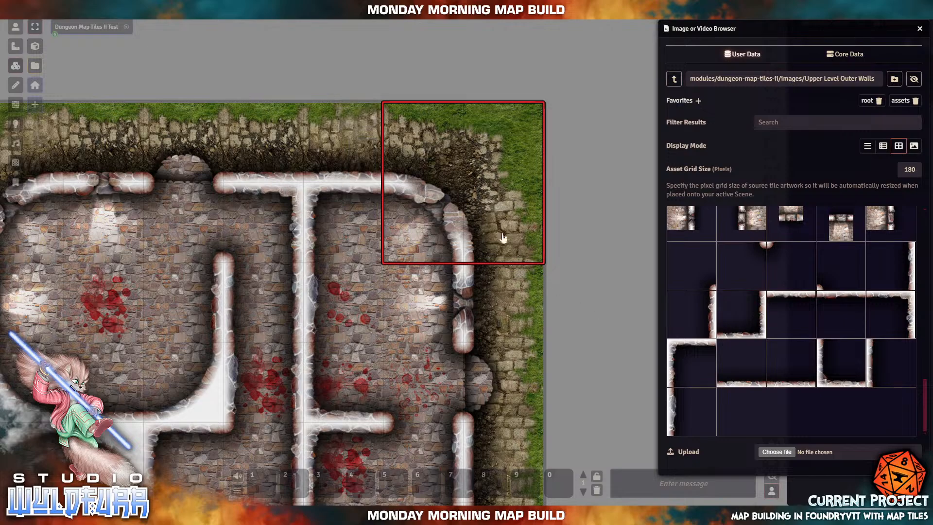
right_click(496, 214)
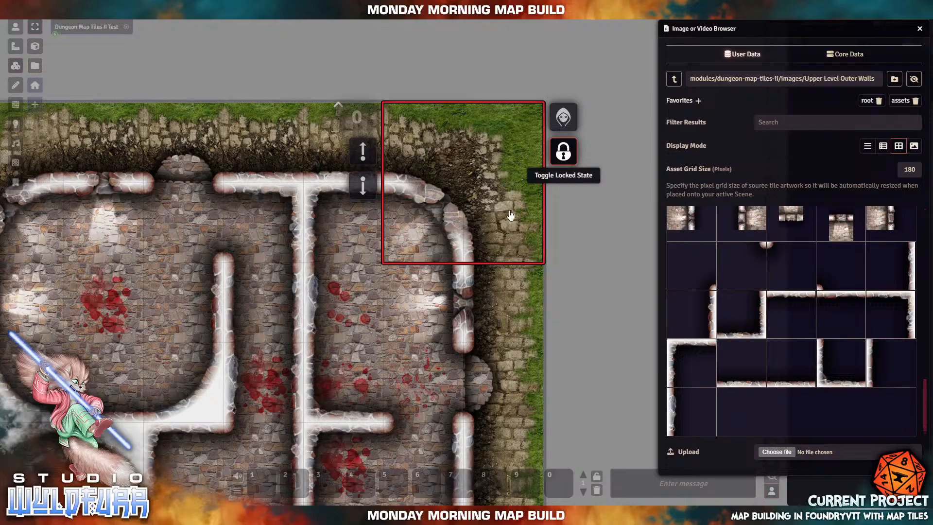
click(568, 156)
click(594, 159)
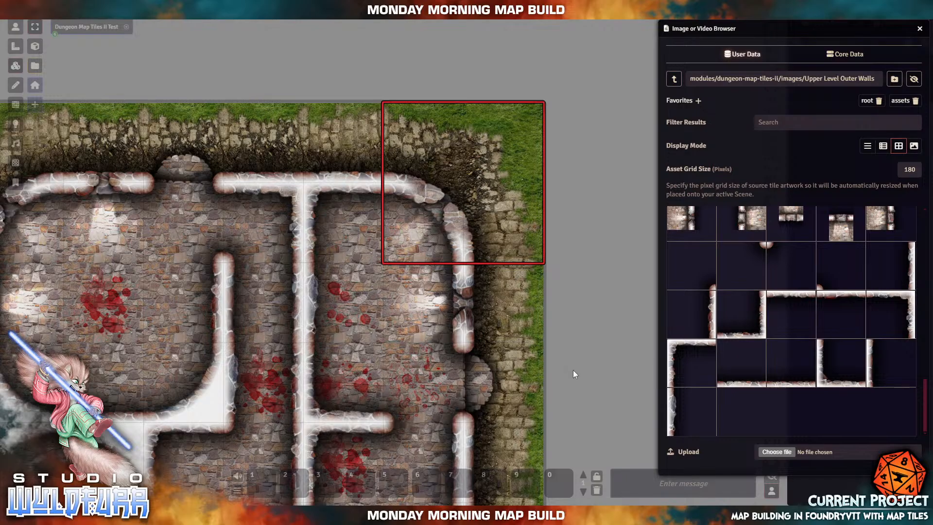
drag(573, 370, 623, 200)
drag(174, 193, 271, 173)
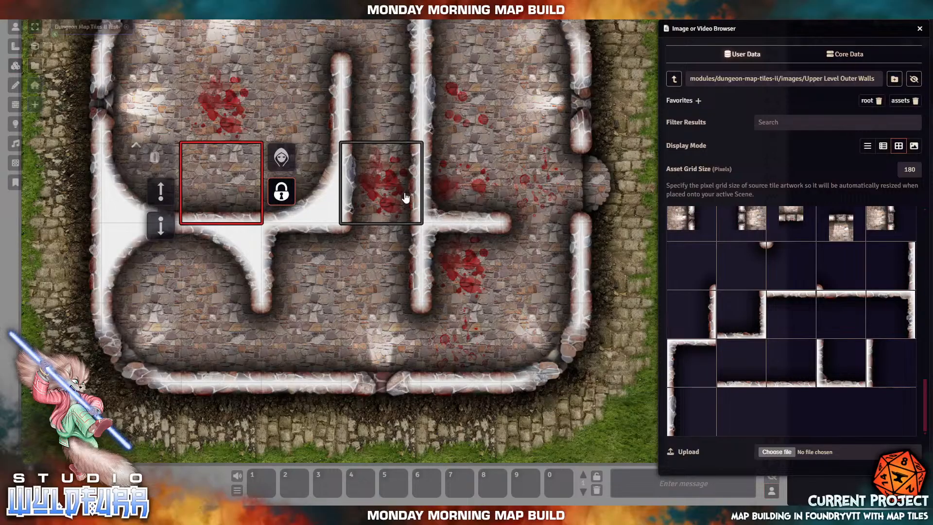
- Switch to Wall Controls and close the Image or Video Browser window
click(15, 105)
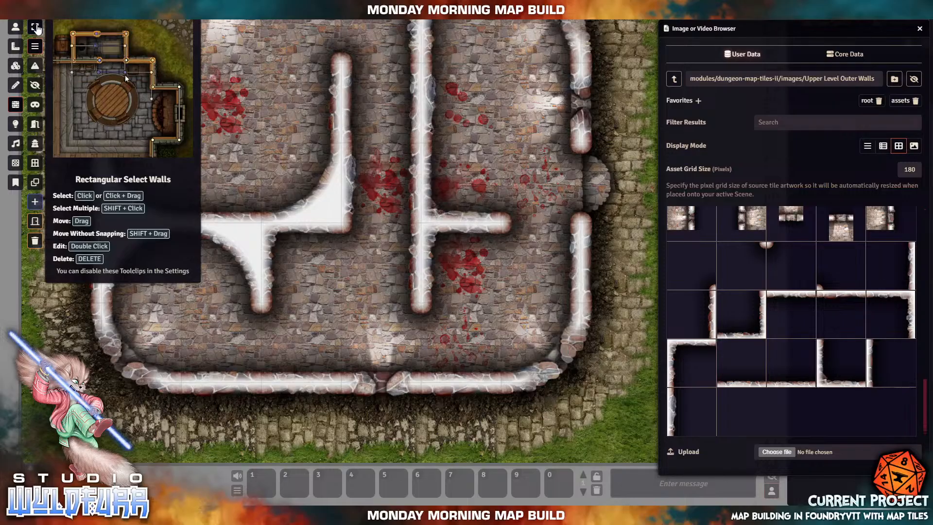
drag(124, 99, 128, 63)
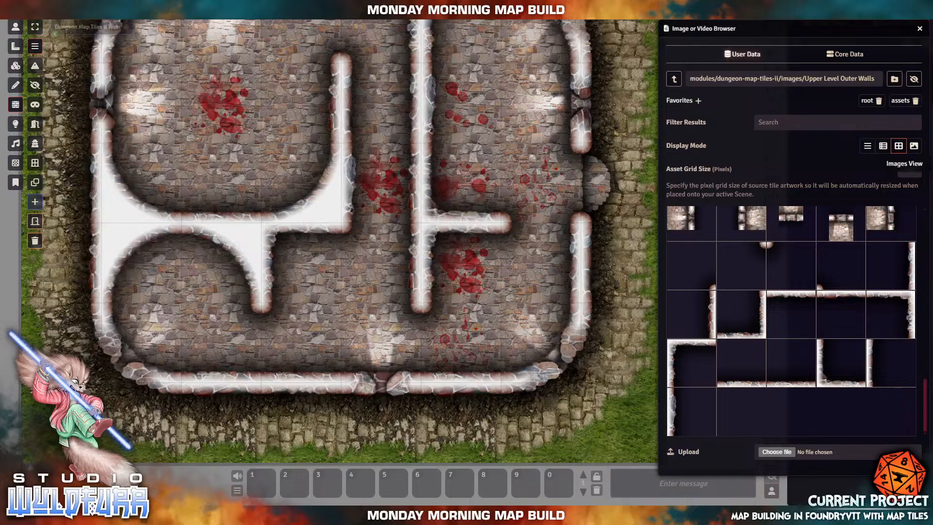
click(919, 29)
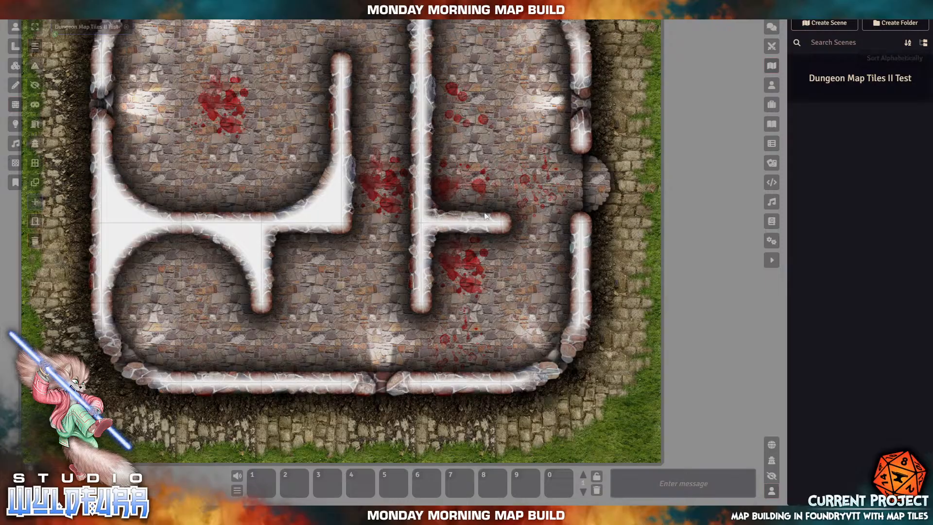
- Enable Force Snap to Grid Vertices in Wall Controls and zoom in on the central walls
drag(620, 170, 611, 247)
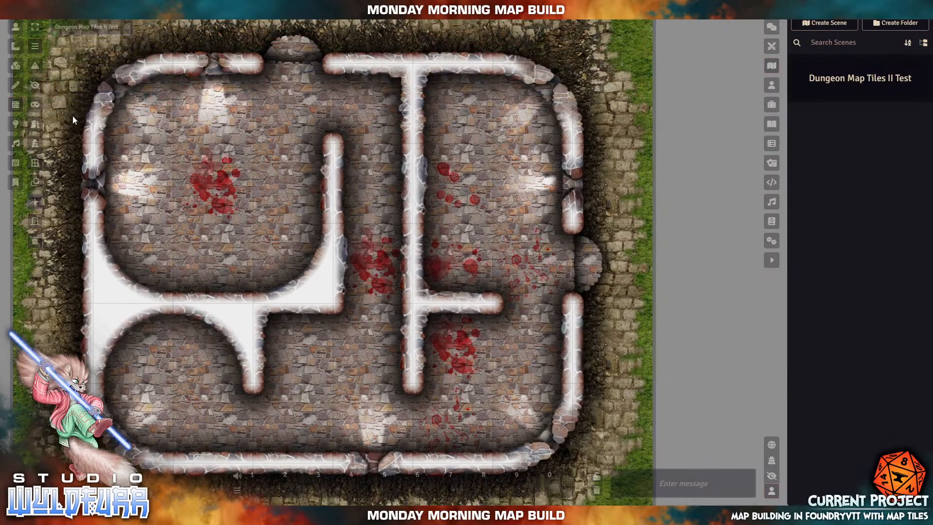
click(15, 106)
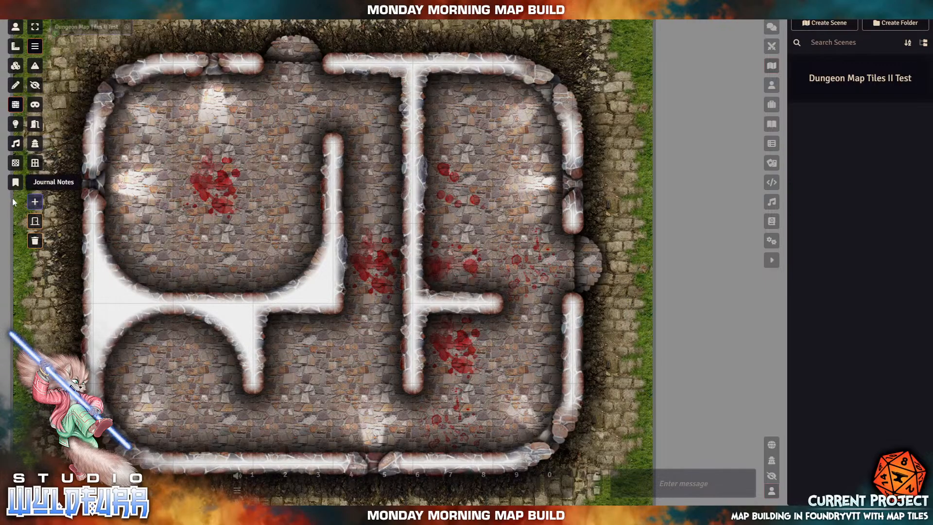
click(36, 206)
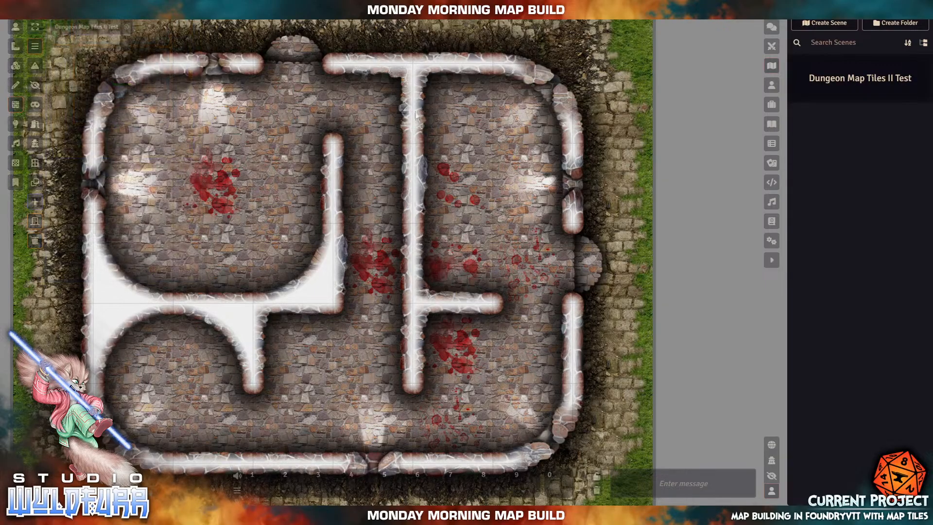
scroll(319, 185, up, 5)
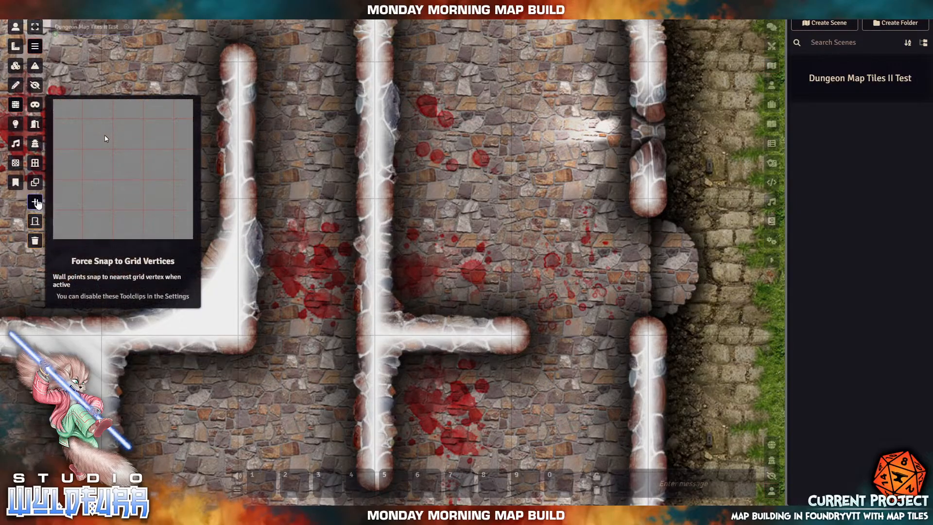
- Re-enable grid-vertex snapping and draw a wall along the T-wall's horizontal arm
click(36, 202)
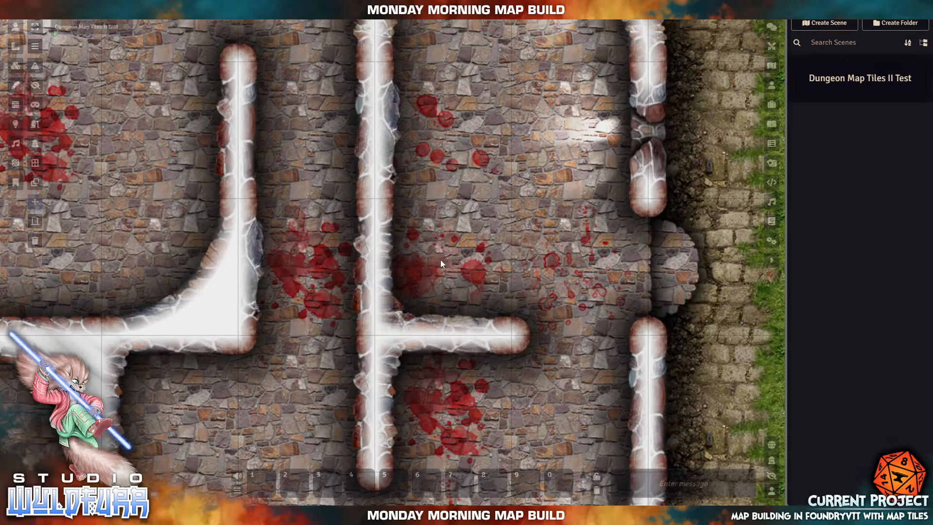
drag(440, 260, 597, 267)
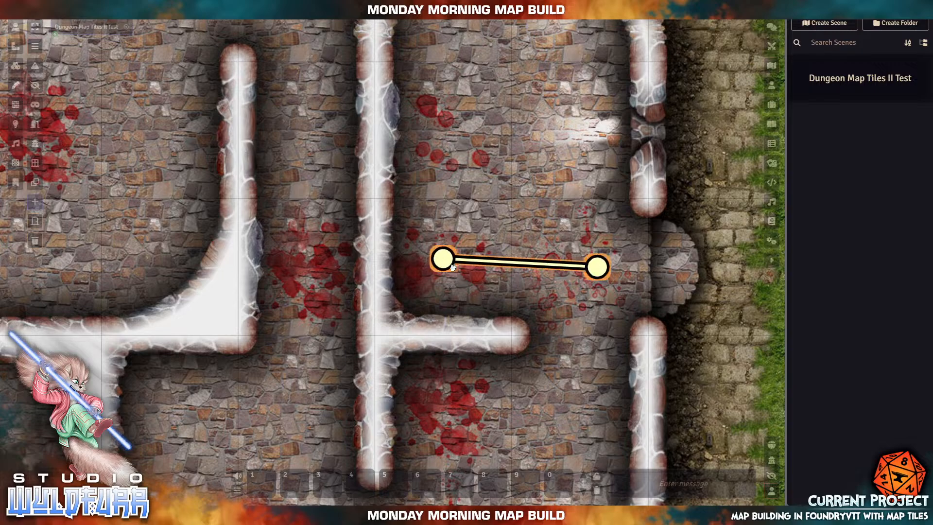
drag(597, 267, 511, 335)
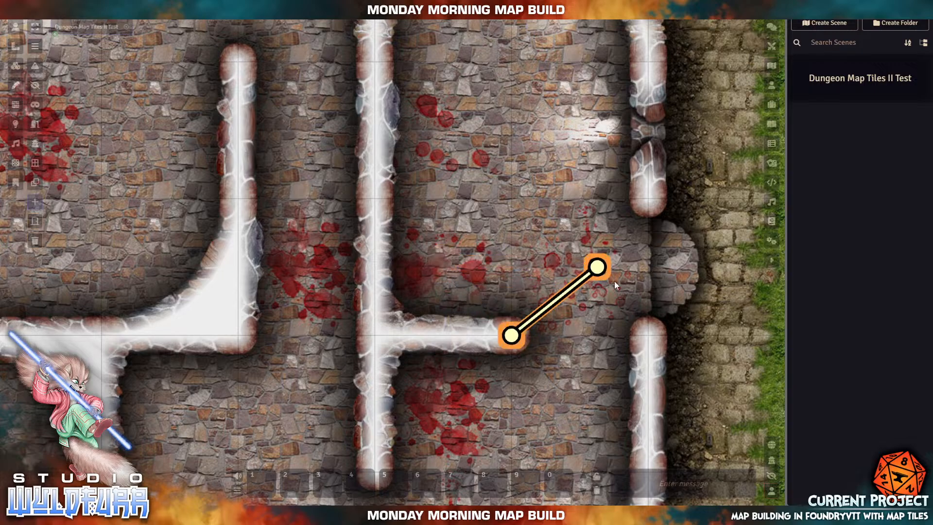
drag(598, 268, 375, 336)
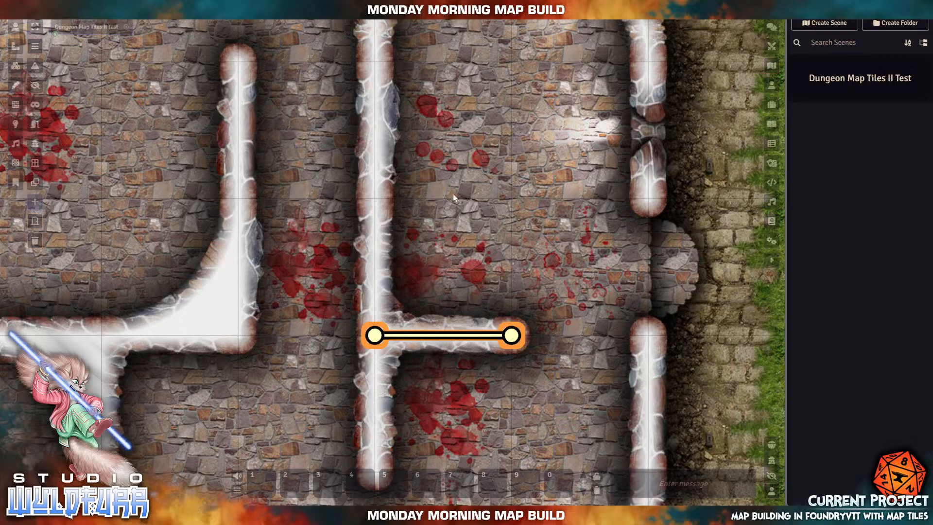
- Trace walls down the central vertical stone wall and along the top wall
drag(485, 138, 457, 251)
drag(480, 173, 469, 202)
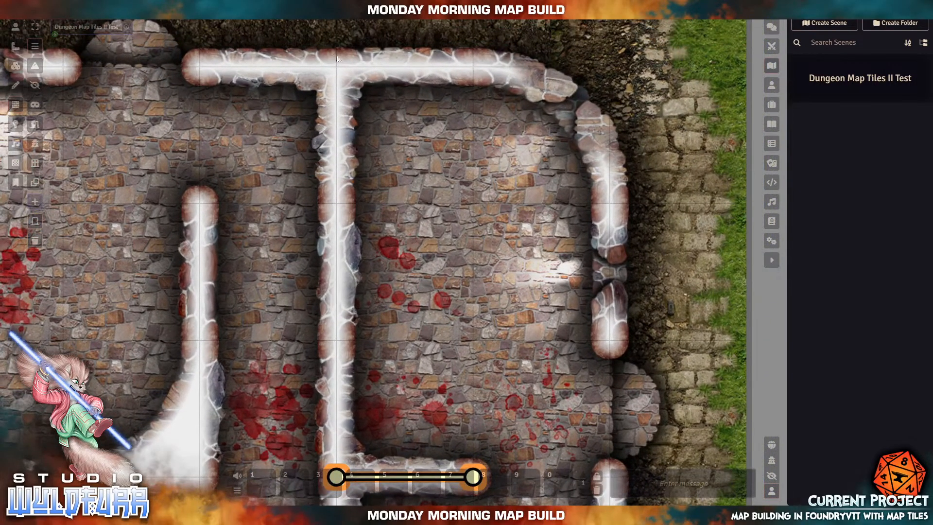
drag(336, 66, 336, 476)
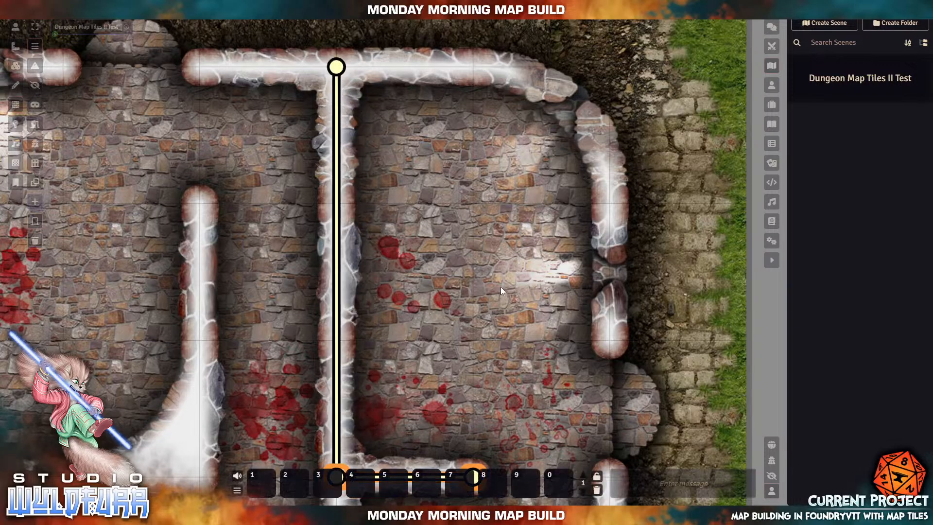
drag(473, 67, 337, 67)
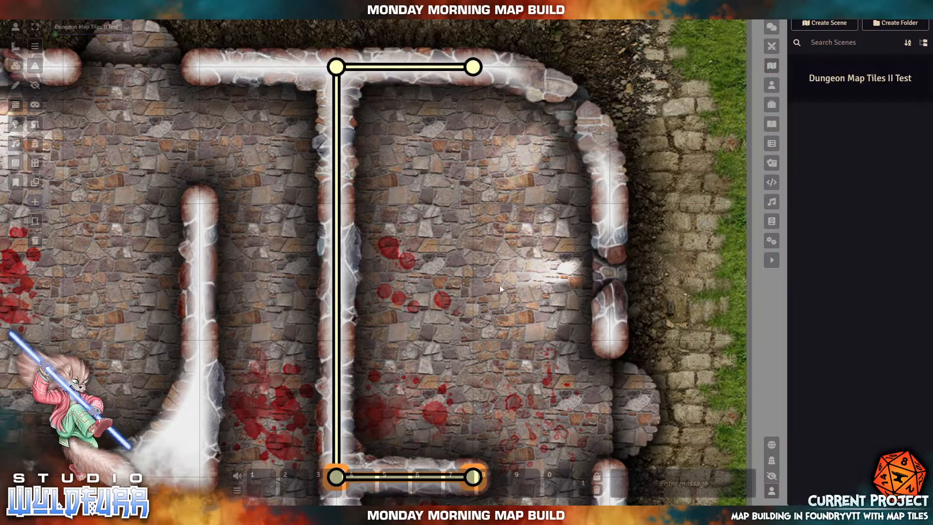
scroll(628, 276, up, 2)
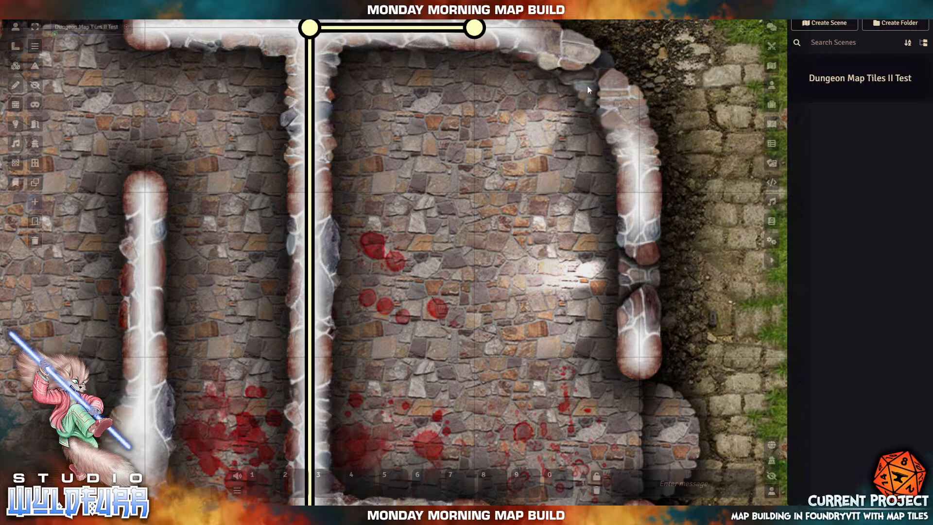
- Trace walls over the lower and upper east pillars and around the arch to the top wall
drag(533, 258, 457, 313)
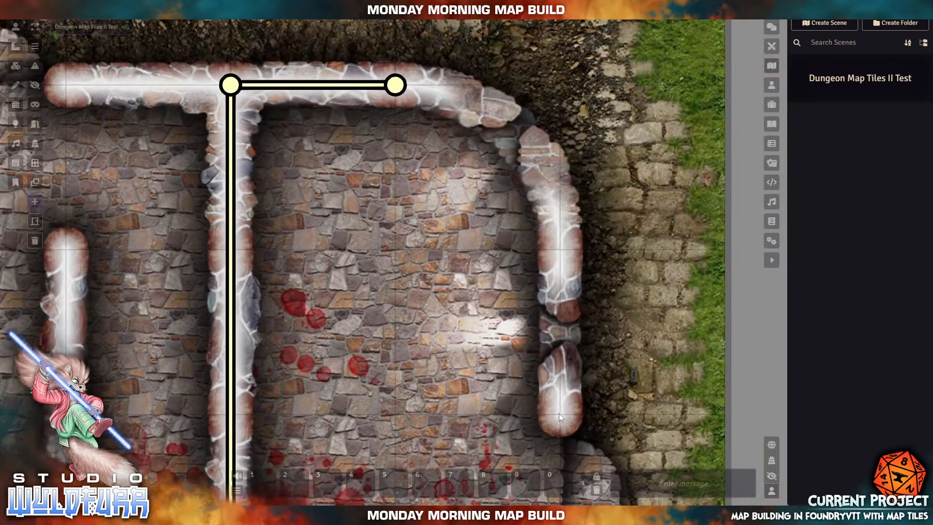
drag(560, 414, 564, 359)
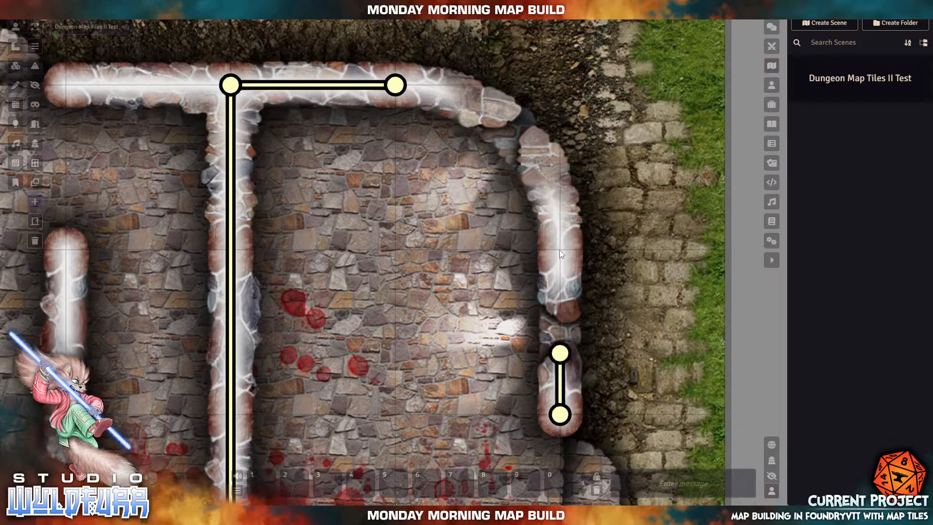
drag(560, 249, 560, 315)
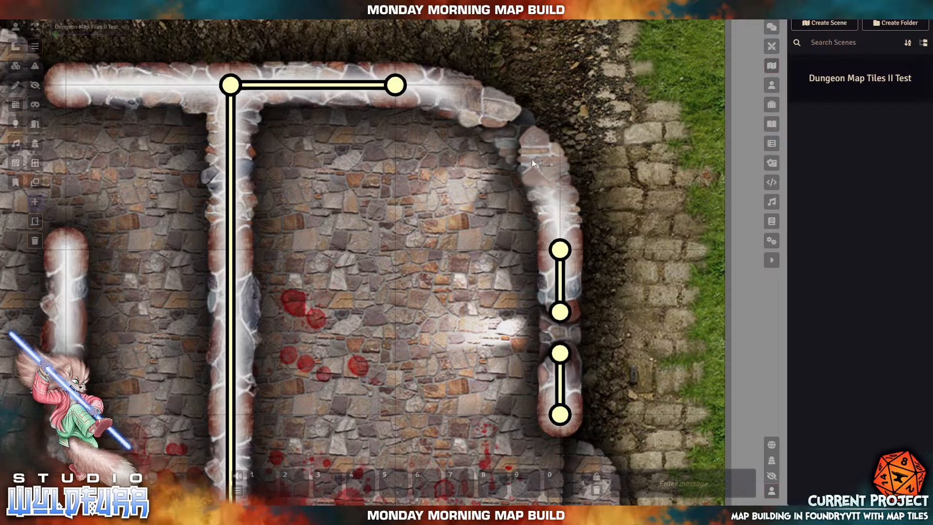
mouse_move(529, 138)
mouse_down()
mouse_move(558, 198)
mouse_move(559, 250)
mouse_up()
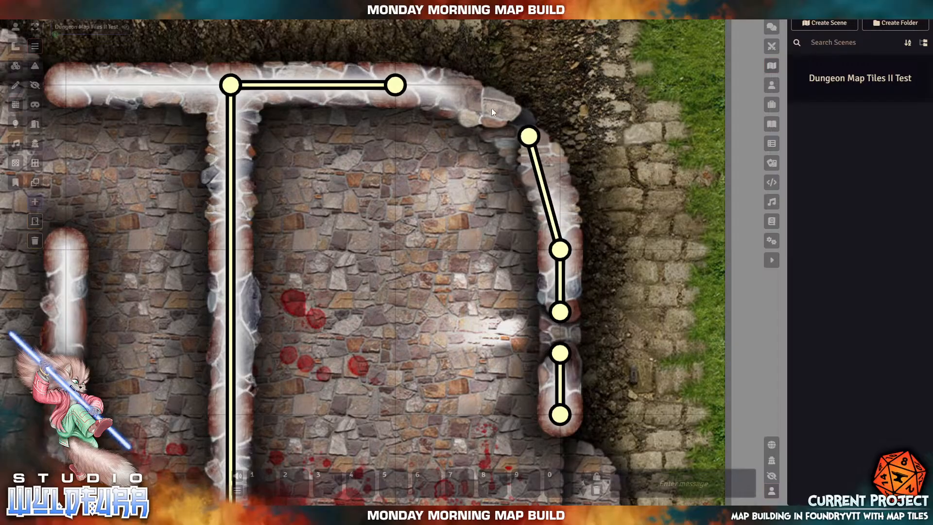
drag(498, 116, 398, 88)
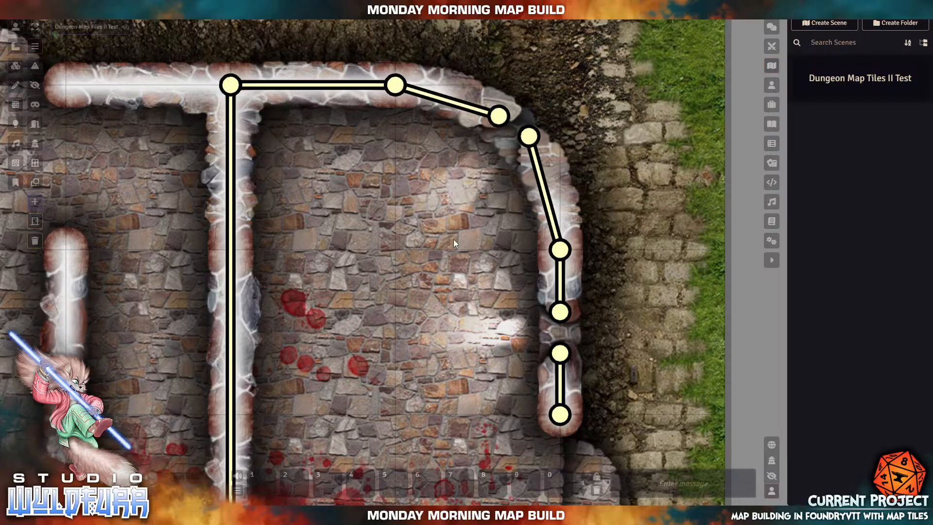
- Trace walls over the three top wall tiles of the upper-left area
drag(178, 159, 563, 268)
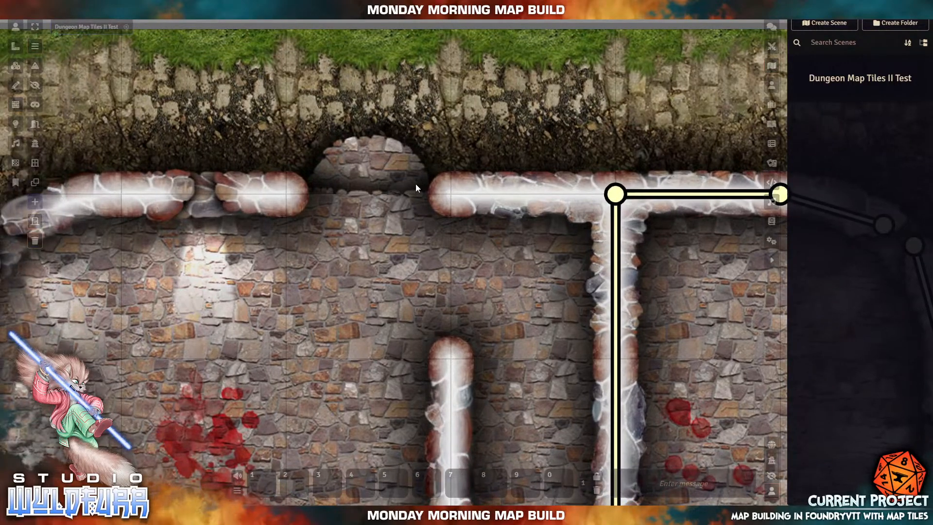
mouse_move(450, 193)
mouse_down()
mouse_move(598, 212)
mouse_move(611, 196)
mouse_up()
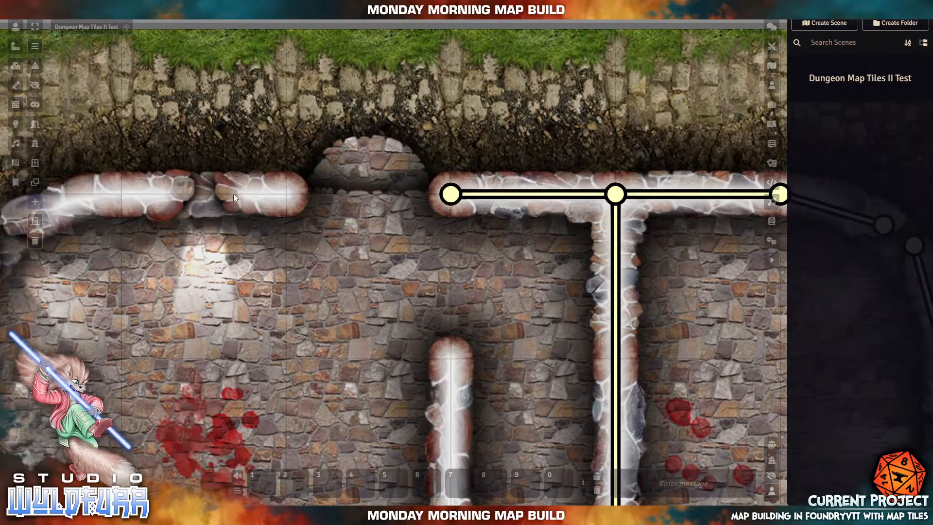
drag(287, 195, 228, 195)
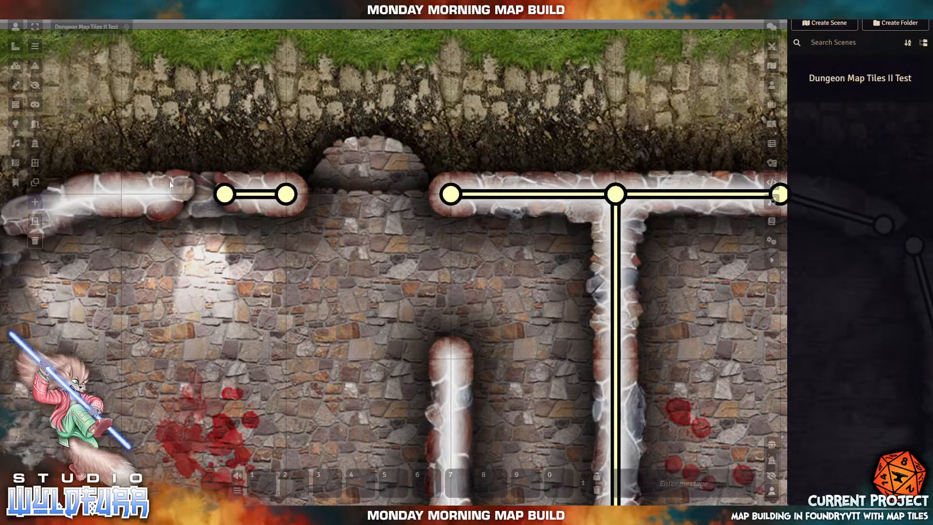
drag(123, 194, 183, 193)
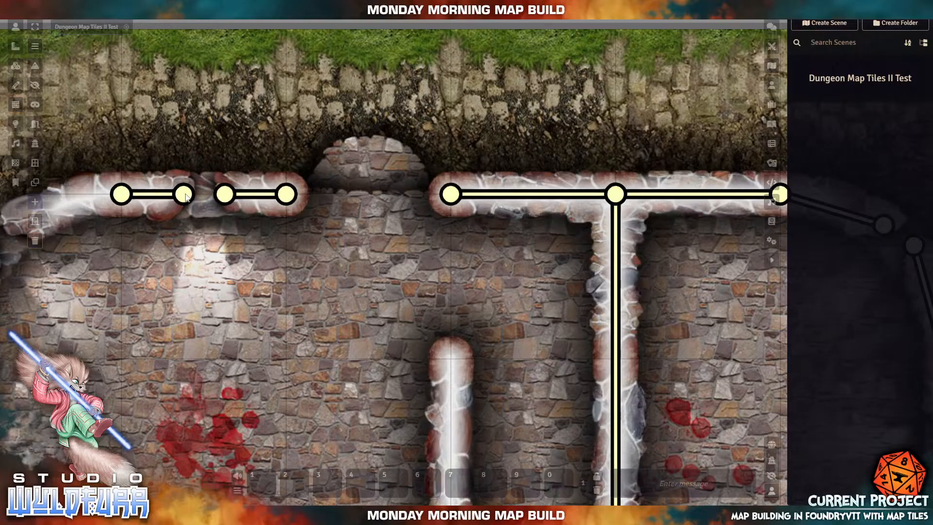
- Trace walls around the rounded top-left corner and down the left side, snapping onto the top wall
drag(119, 253, 496, 231)
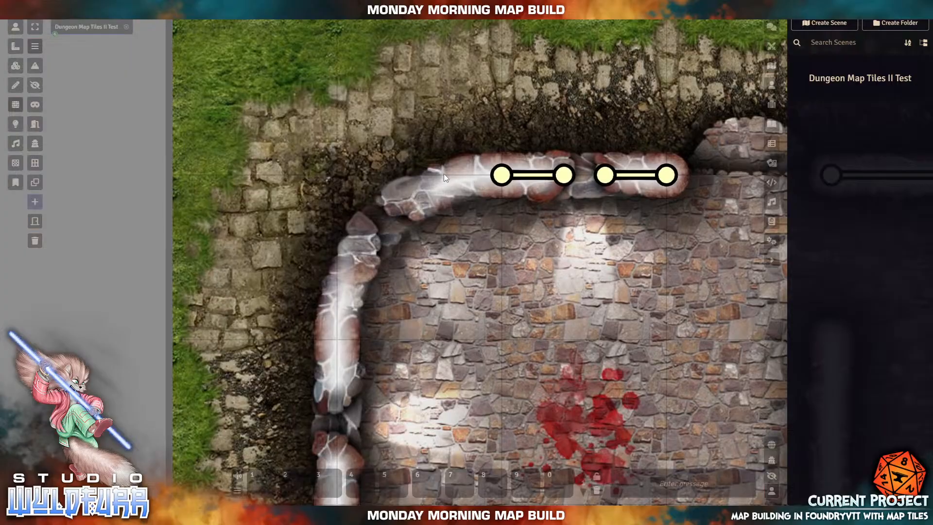
drag(440, 175, 388, 206)
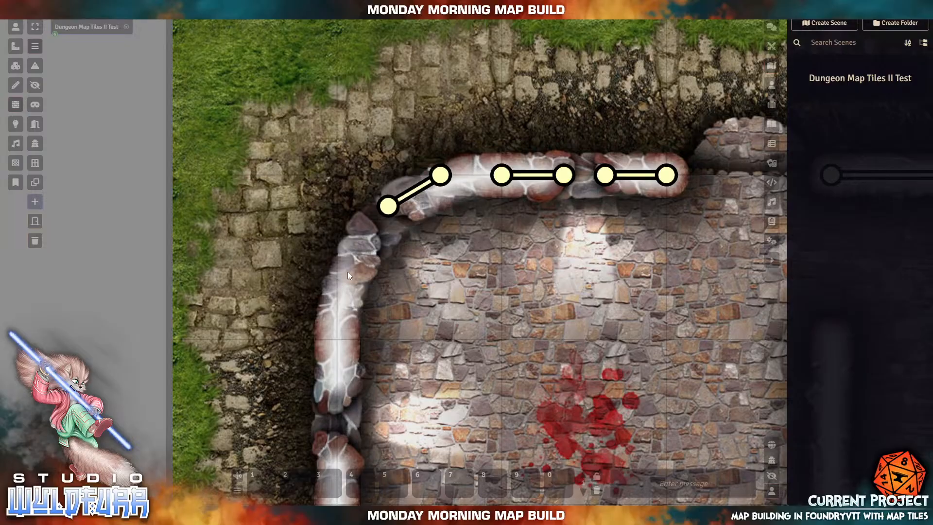
mouse_move(345, 279)
mouse_down()
mouse_move(367, 227)
mouse_move(358, 236)
mouse_up()
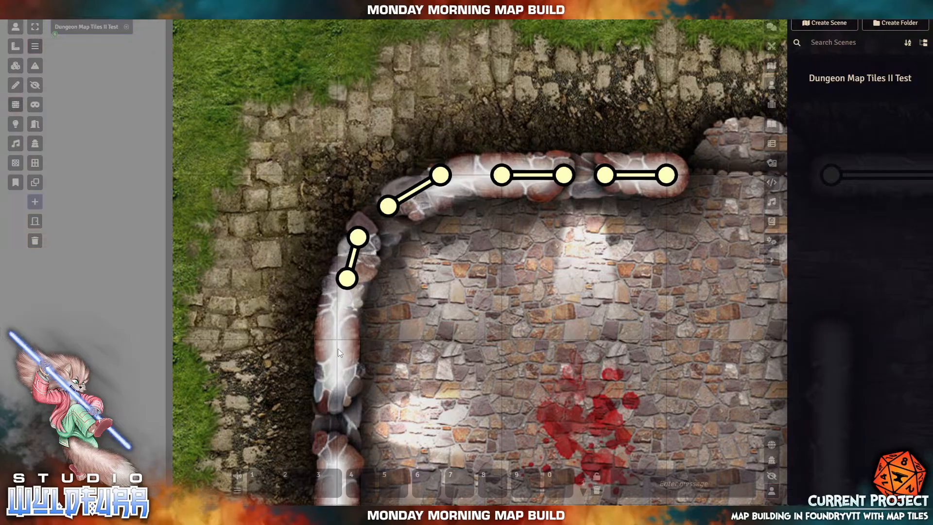
drag(337, 339, 347, 278)
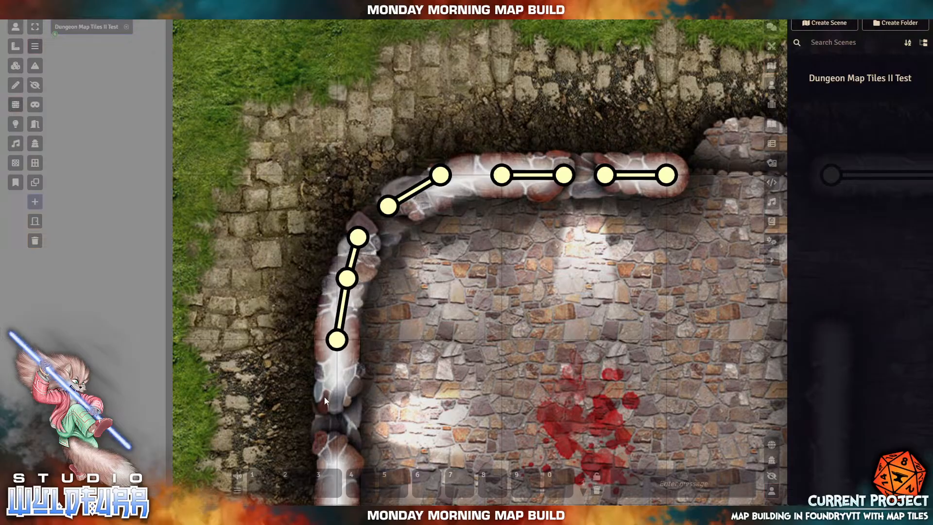
drag(336, 401, 343, 346)
mouse_move(453, 374)
mouse_down()
mouse_move(414, 210)
mouse_move(404, 275)
mouse_move(428, 281)
mouse_move(402, 162)
mouse_up()
drag(354, 263, 345, 161)
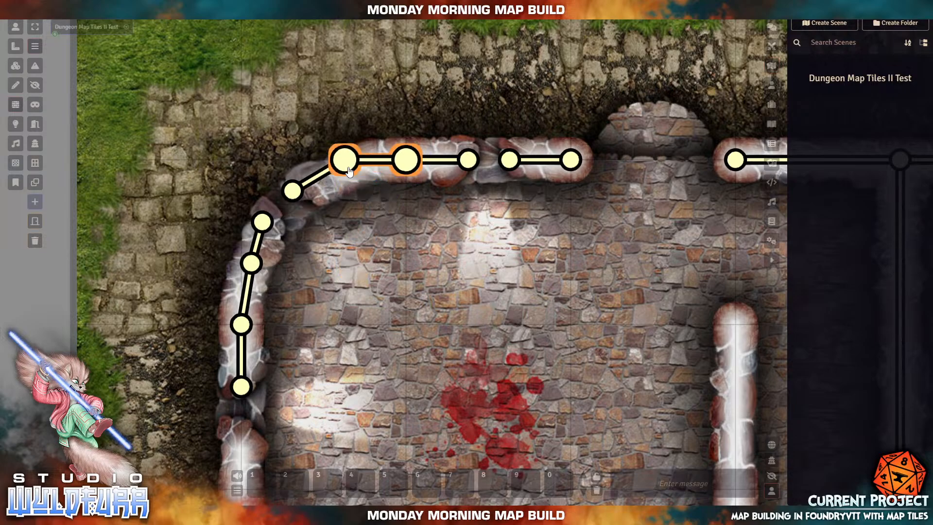
- Draw a wall down the inner pillar from its rounded tip, then lengthen and reposition its ends
drag(375, 305, 601, 325)
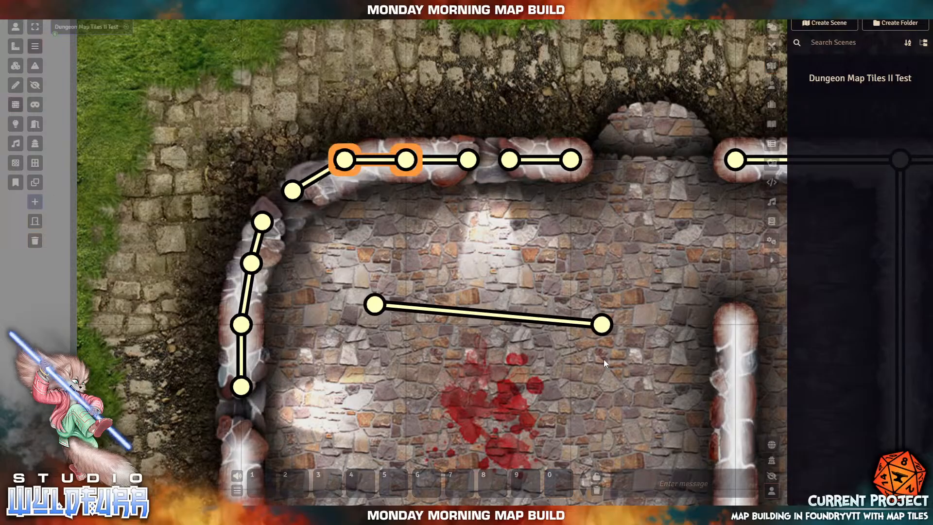
click(609, 321)
drag(609, 321, 736, 325)
drag(372, 308, 734, 129)
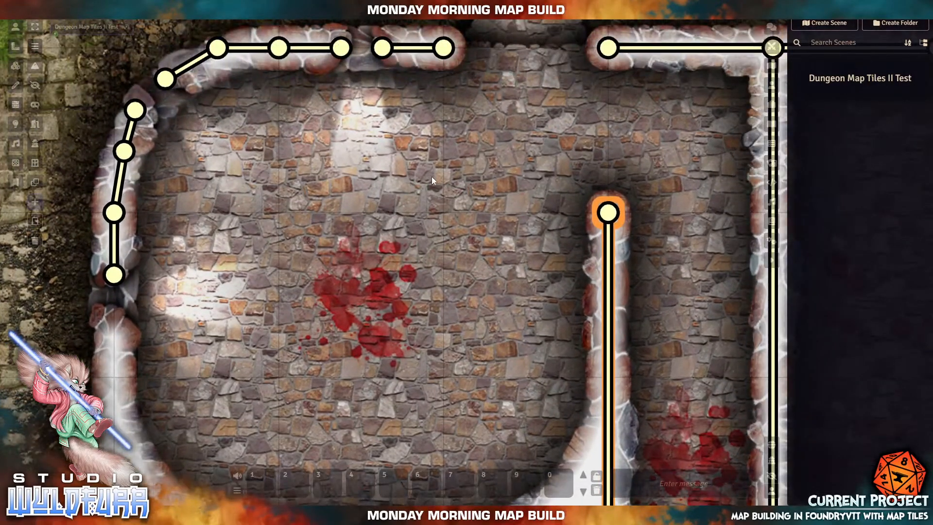
drag(422, 149, 546, 199)
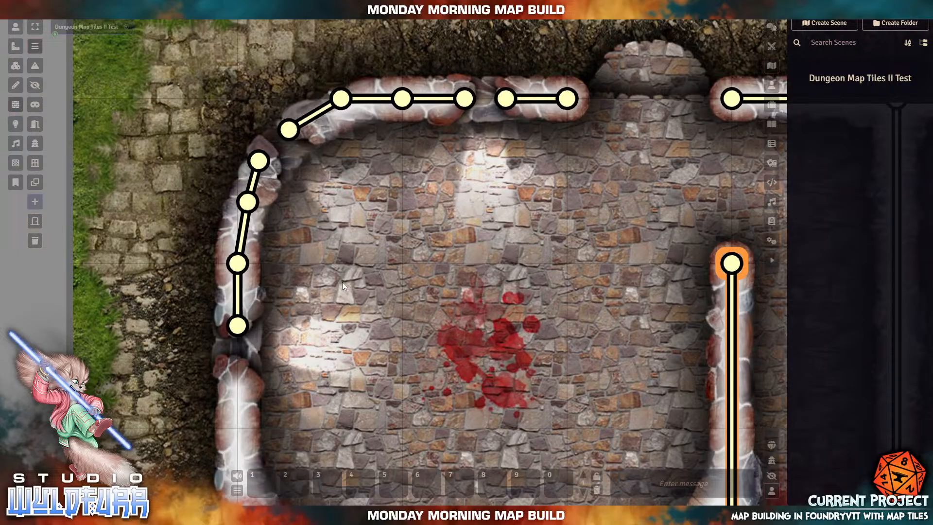
drag(337, 320, 465, 135)
drag(513, 229, 448, 151)
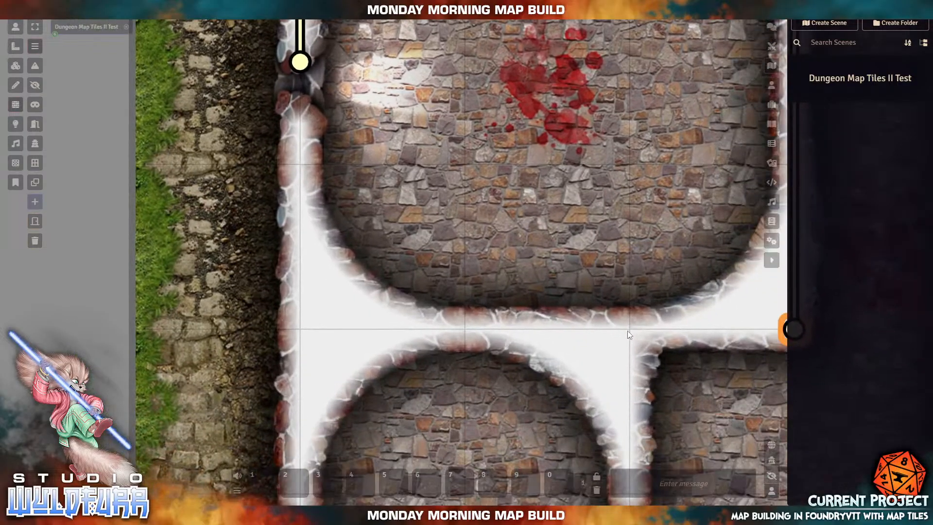
- Trace walls along the corridor's upper edge, the rounded corner and the room's curved lower edge
drag(628, 331, 468, 330)
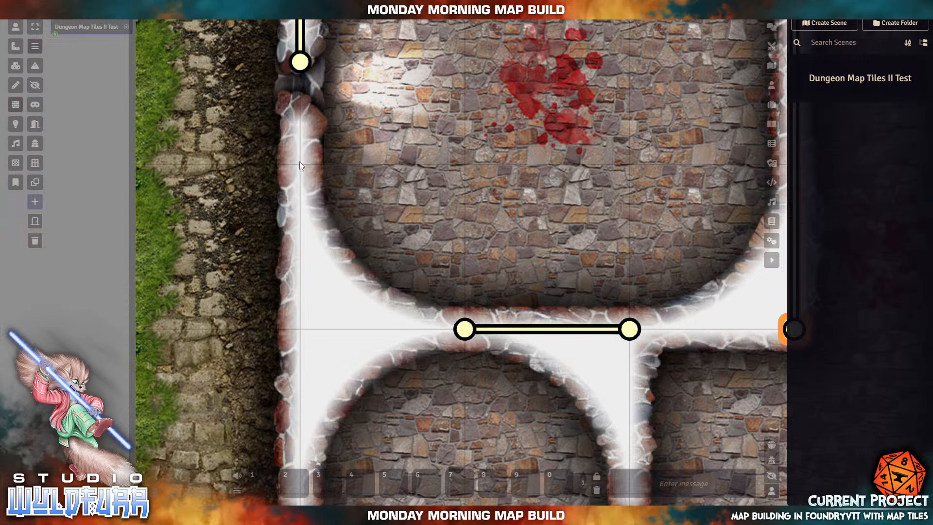
drag(299, 163, 300, 116)
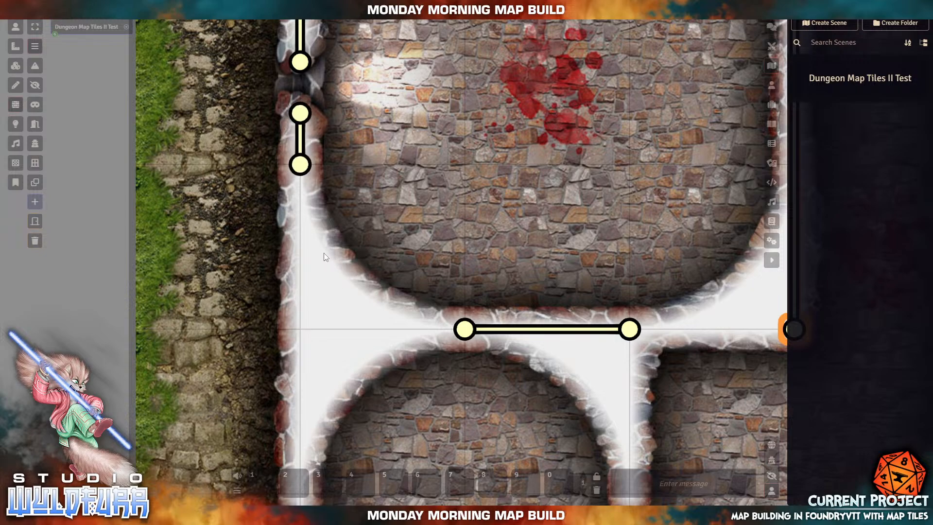
drag(326, 256, 392, 316)
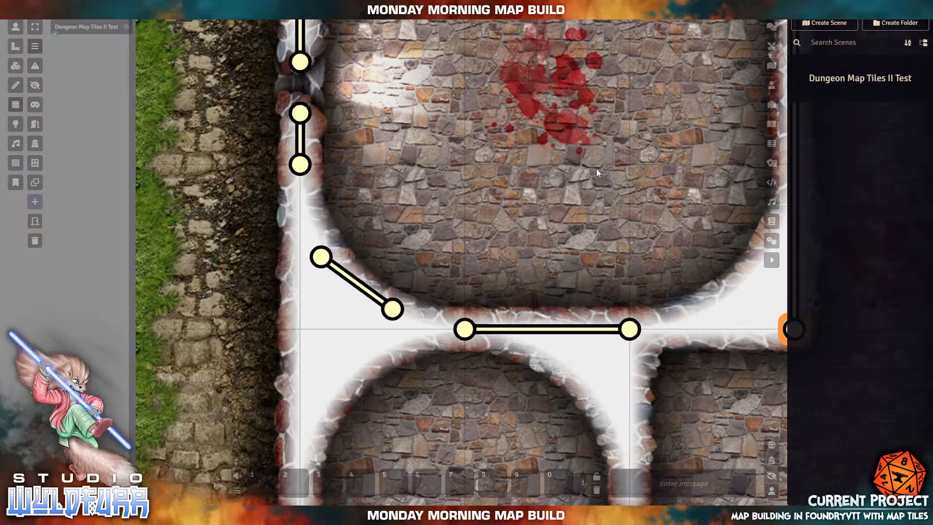
drag(502, 222, 569, 246)
mouse_move(475, 215)
mouse_down()
mouse_move(475, 327)
mouse_move(389, 309)
mouse_move(444, 173)
mouse_move(311, 248)
mouse_move(322, 258)
mouse_up()
drag(444, 174, 300, 164)
- Trace walls up the curve's right side and connect them to the vertical wall and horizontal joint
drag(667, 218, 438, 206)
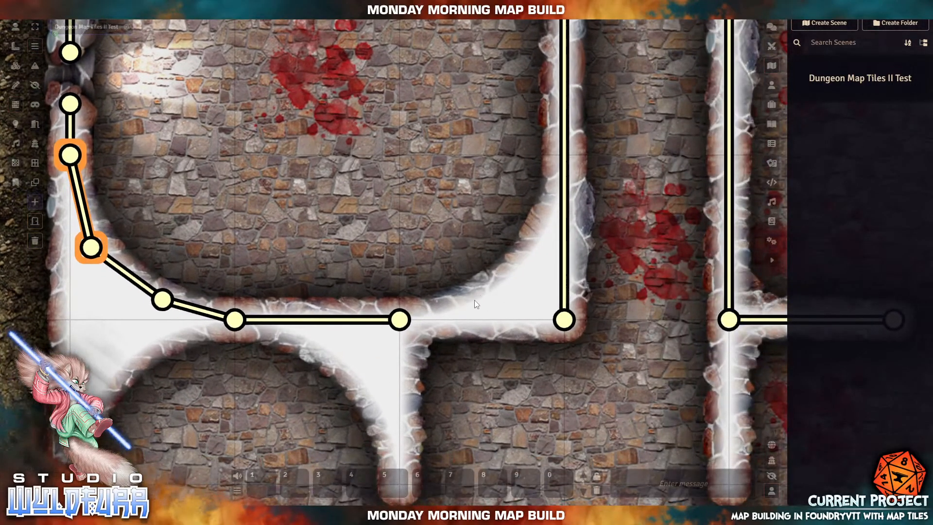
drag(474, 300, 528, 257)
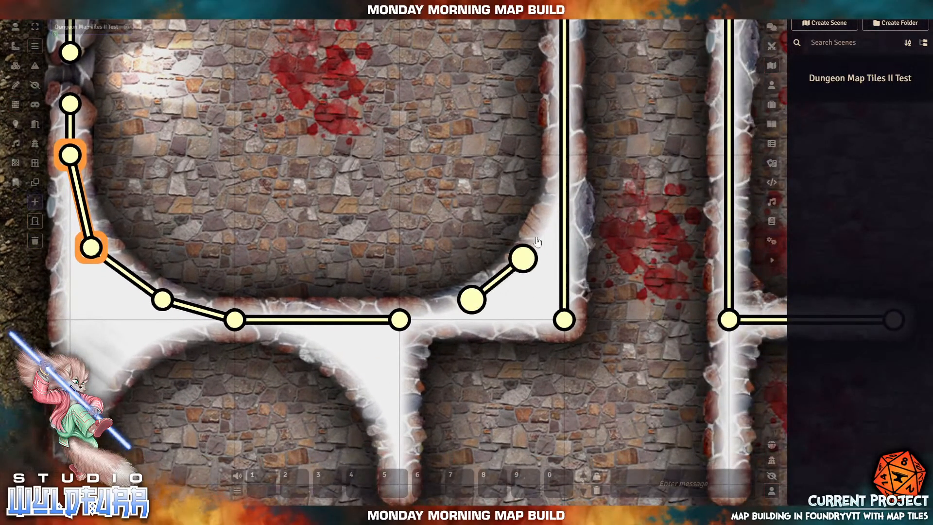
drag(564, 320, 564, 156)
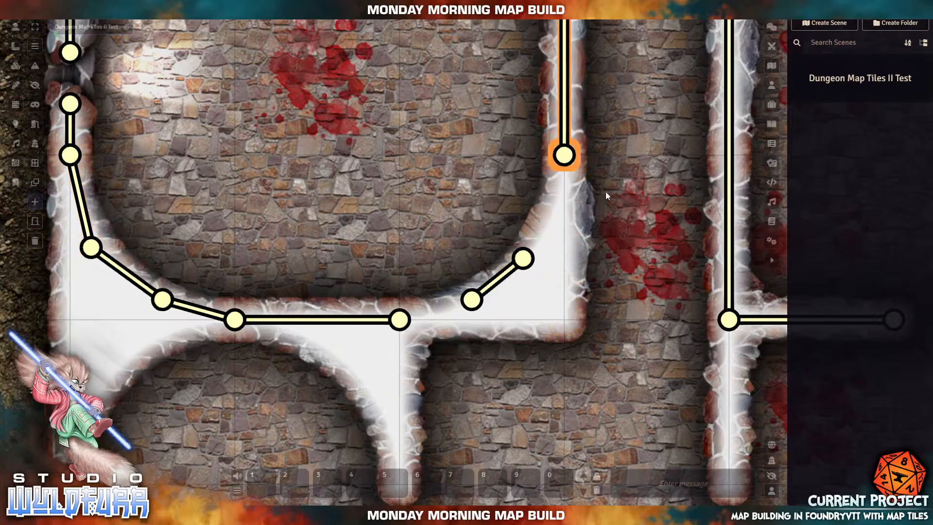
drag(606, 188, 581, 262)
drag(605, 187, 563, 156)
drag(580, 262, 523, 258)
drag(441, 391, 503, 392)
drag(578, 389, 471, 299)
drag(440, 392, 403, 319)
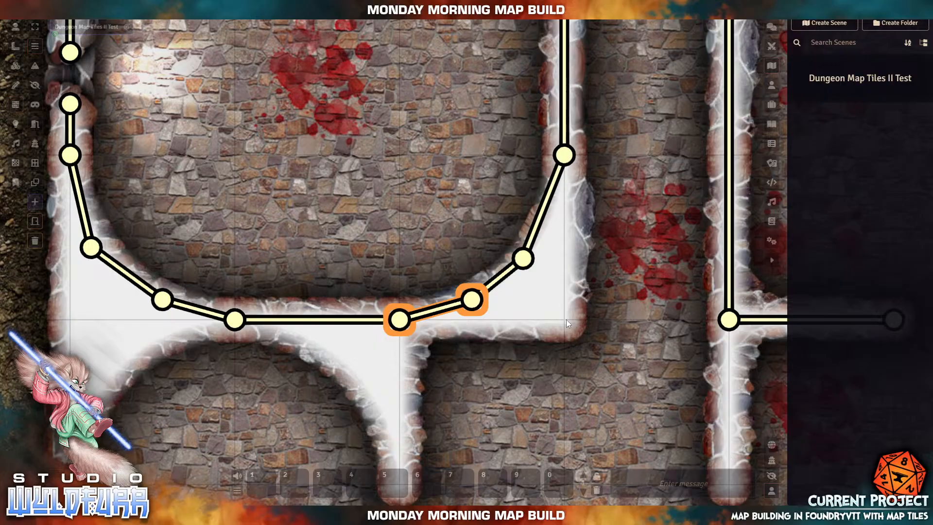
mouse_move(567, 319)
mouse_down()
mouse_move(530, 343)
mouse_move(399, 349)
mouse_move(399, 320)
mouse_up()
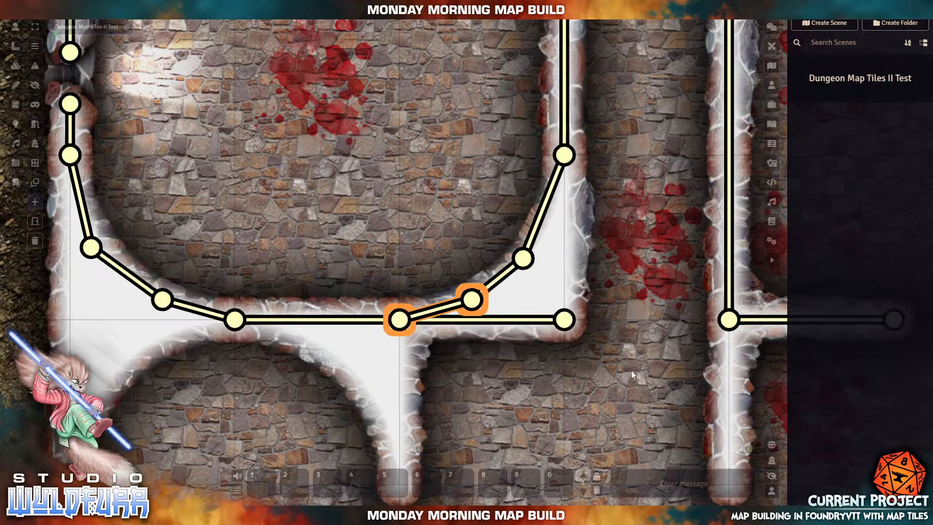
- Join new walls to the inner pillar wall's foot and midpoint joint, then zoom out
drag(652, 285, 655, 270)
drag(637, 390, 564, 319)
drag(651, 277, 565, 155)
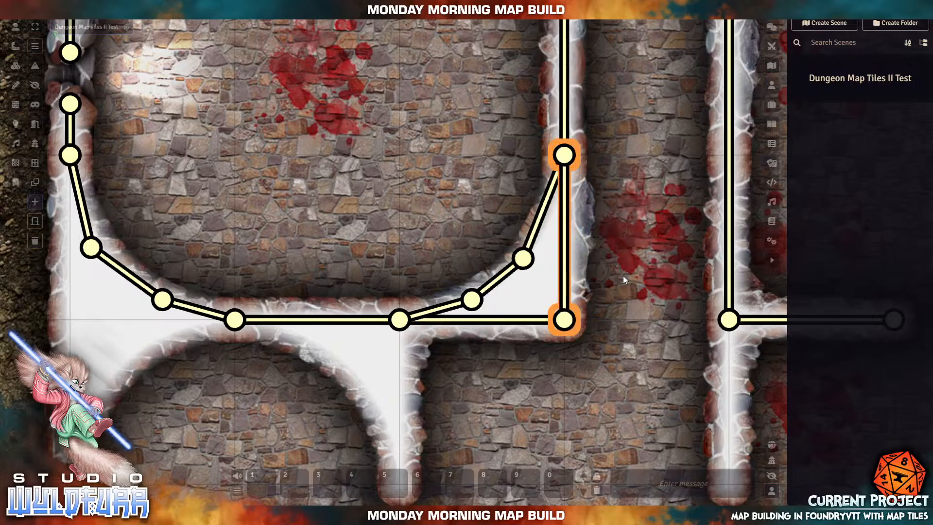
scroll(623, 279, down, 5)
scroll(622, 281, down, 5)
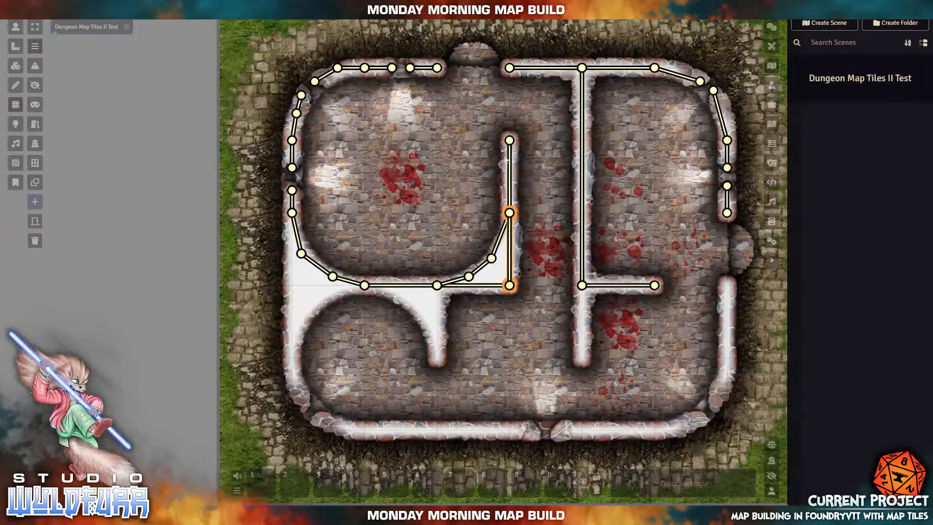
- Trace walls up the middle pillar and along the curved inner edge to the existing junction
scroll(420, 291, up, 5)
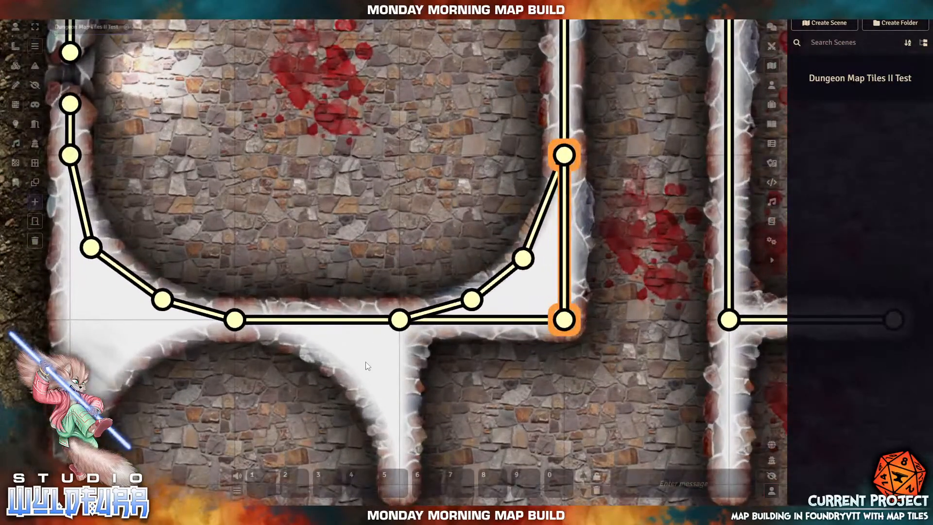
drag(354, 372, 444, 155)
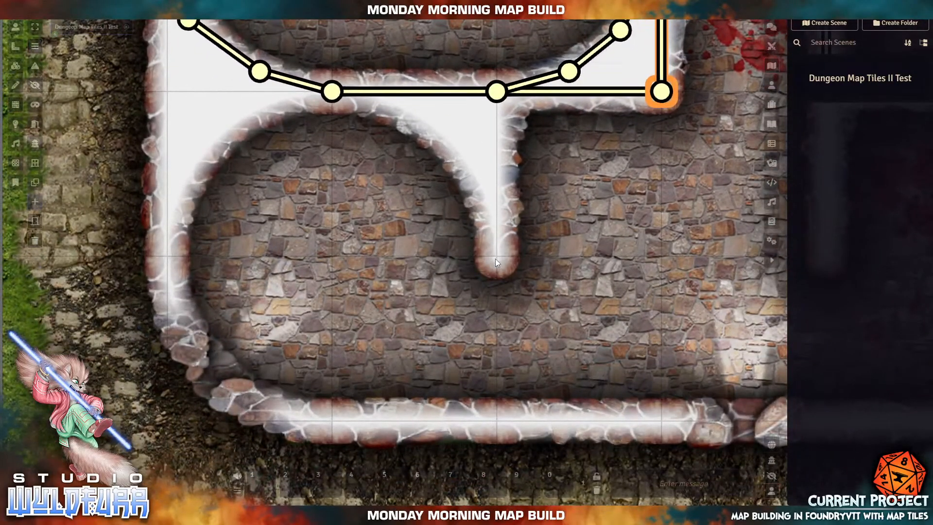
mouse_move(495, 262)
mouse_down()
mouse_move(506, 142)
mouse_move(496, 92)
mouse_up()
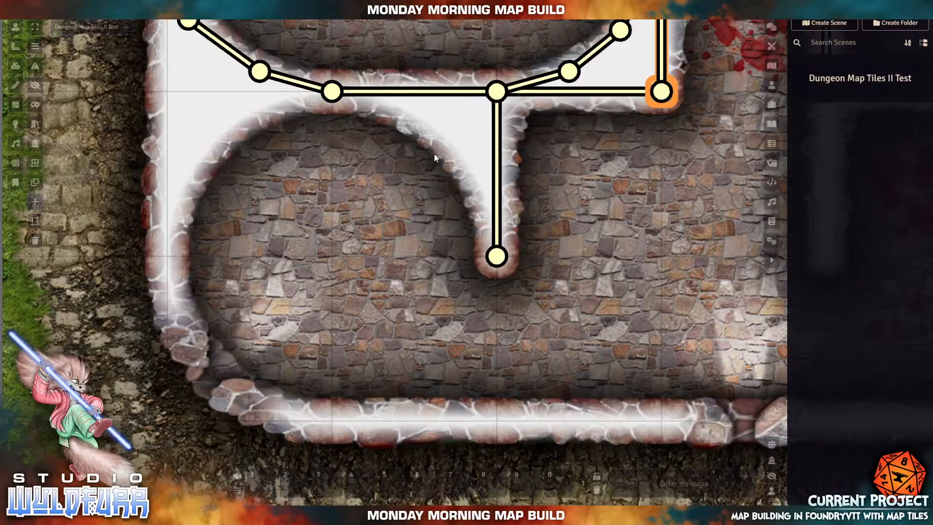
drag(424, 123, 476, 174)
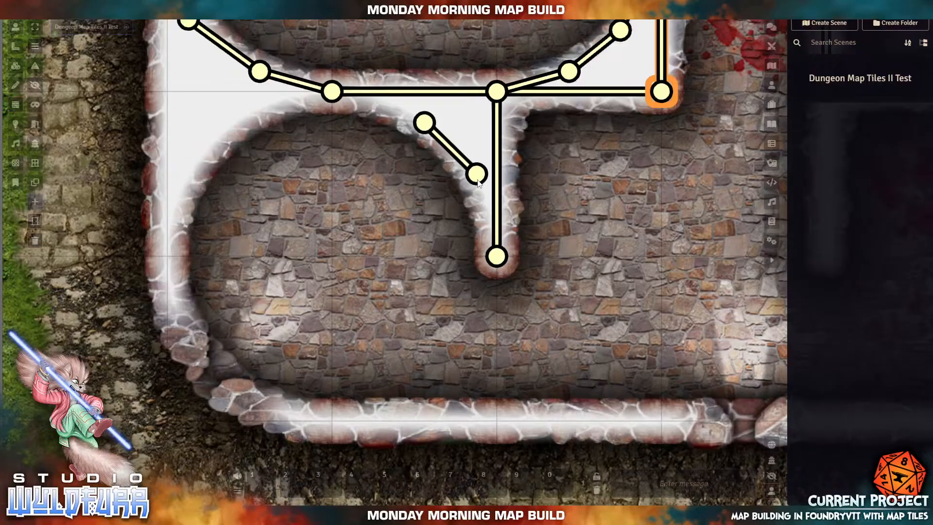
mouse_move(374, 226)
mouse_down()
mouse_move(435, 298)
mouse_move(467, 178)
mouse_move(477, 173)
mouse_up()
drag(435, 297, 496, 256)
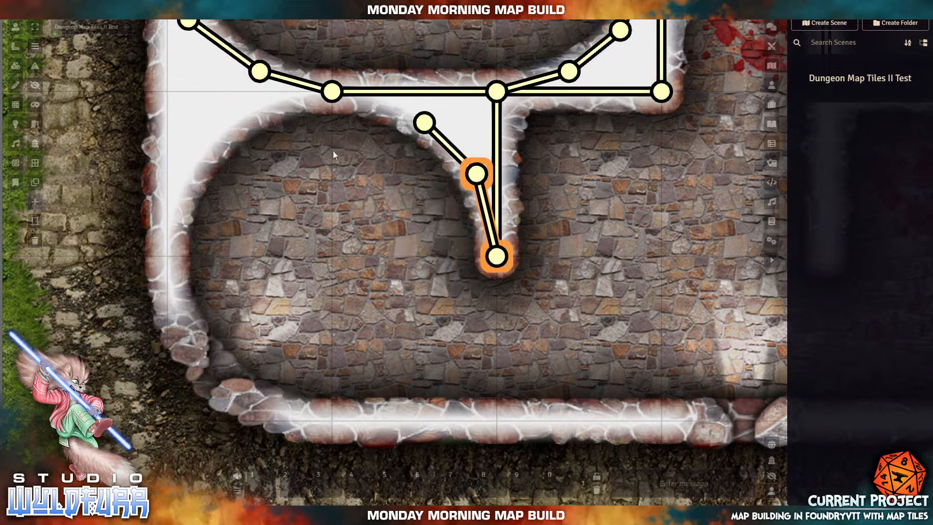
mouse_move(290, 163)
mouse_down()
mouse_move(415, 225)
mouse_move(408, 171)
mouse_move(415, 121)
mouse_move(425, 123)
mouse_up()
drag(289, 163, 332, 91)
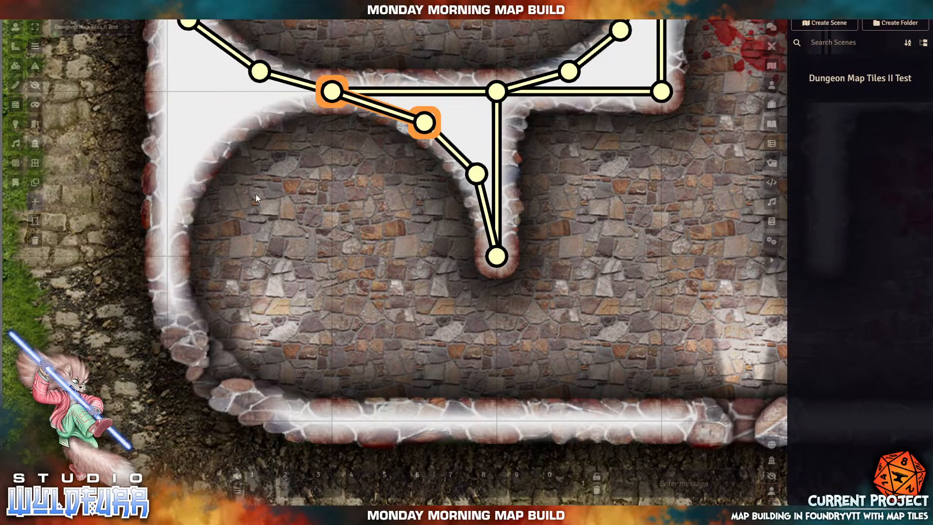
- Trace walls along the lower-left room's curved edge, connecting them to the corridor junction
drag(219, 174, 327, 265)
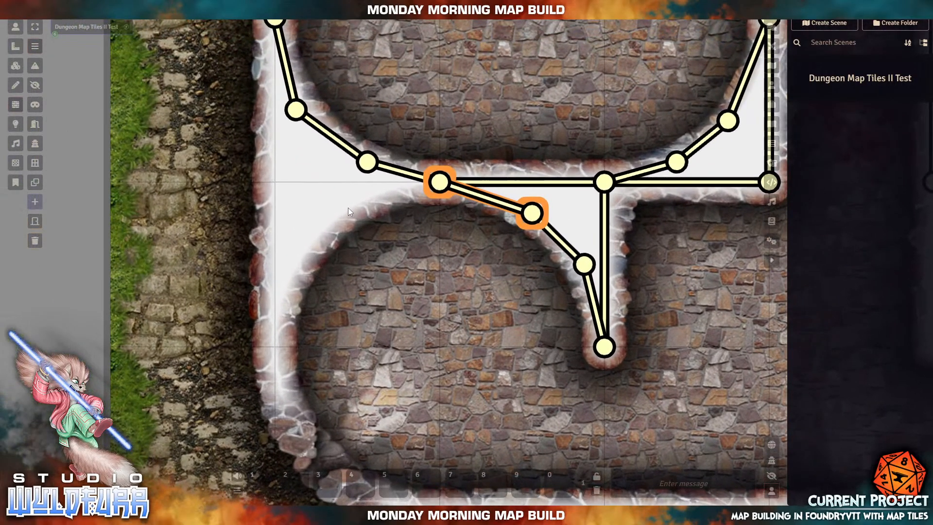
drag(349, 211, 305, 255)
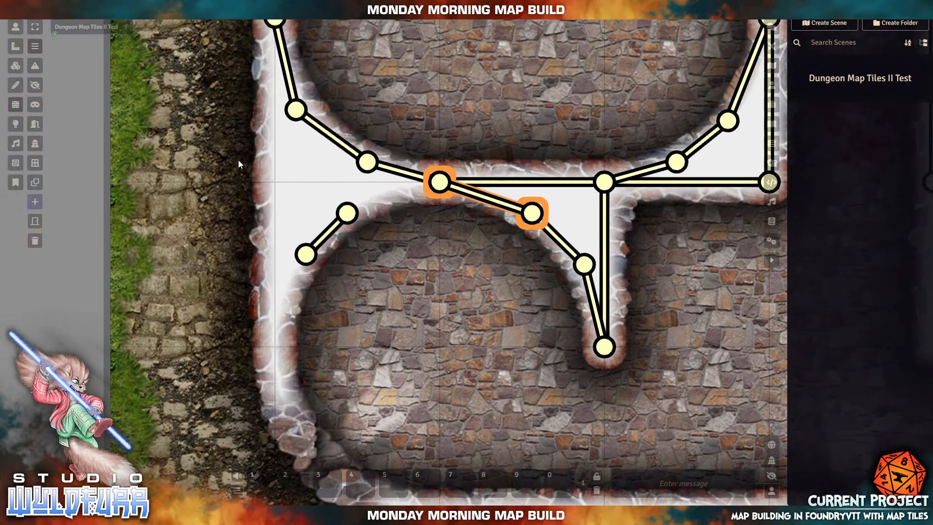
drag(419, 265, 436, 179)
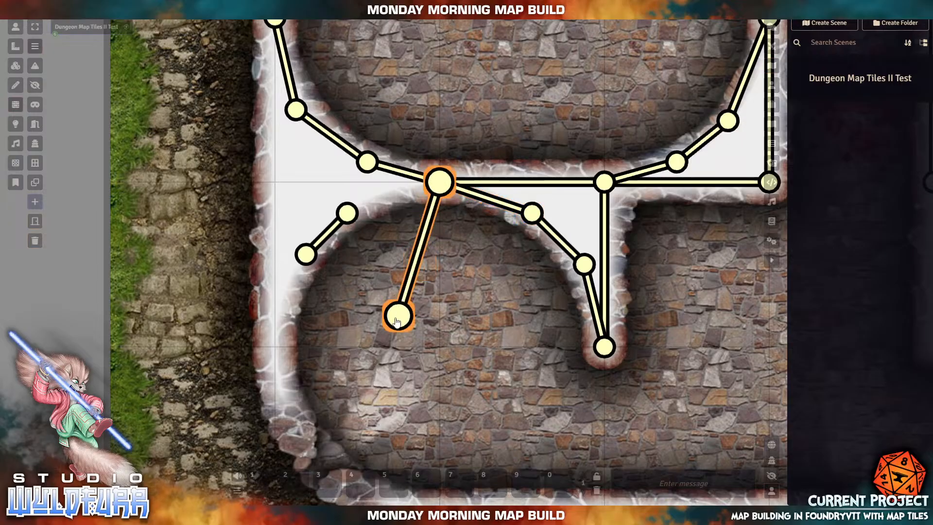
drag(397, 315, 347, 212)
drag(367, 366, 439, 335)
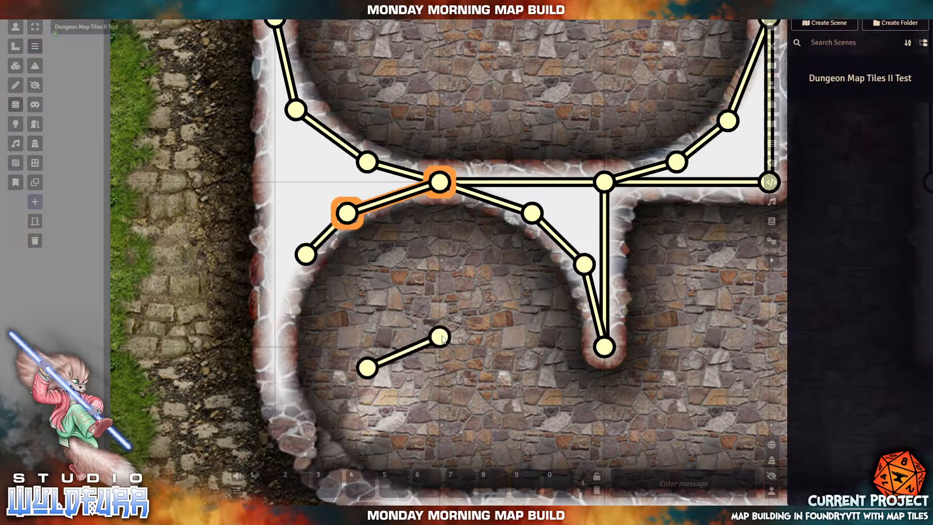
drag(367, 368, 275, 346)
drag(440, 336, 306, 254)
- Draw walls down the west stone wall, joining them to the upper and lower nodes
drag(165, 144, 243, 197)
drag(250, 111, 271, 306)
drag(251, 118, 353, 73)
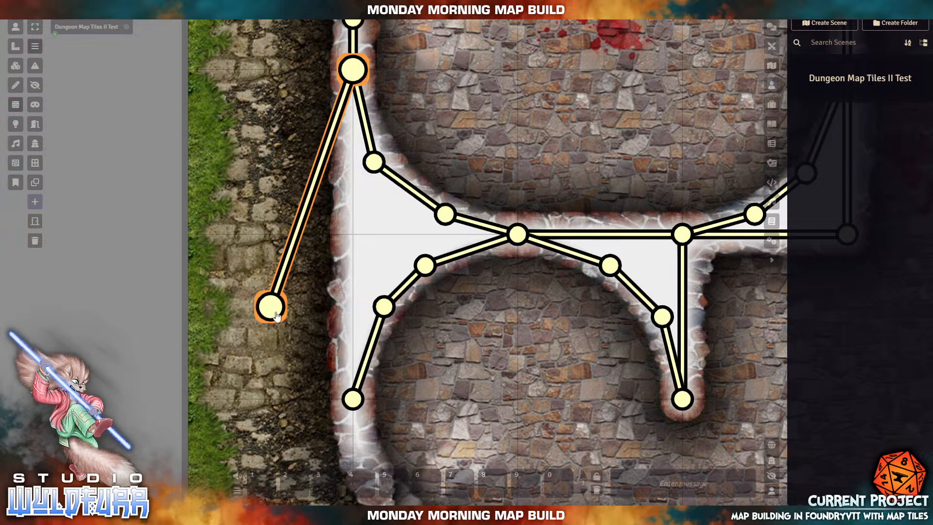
drag(289, 329, 353, 402)
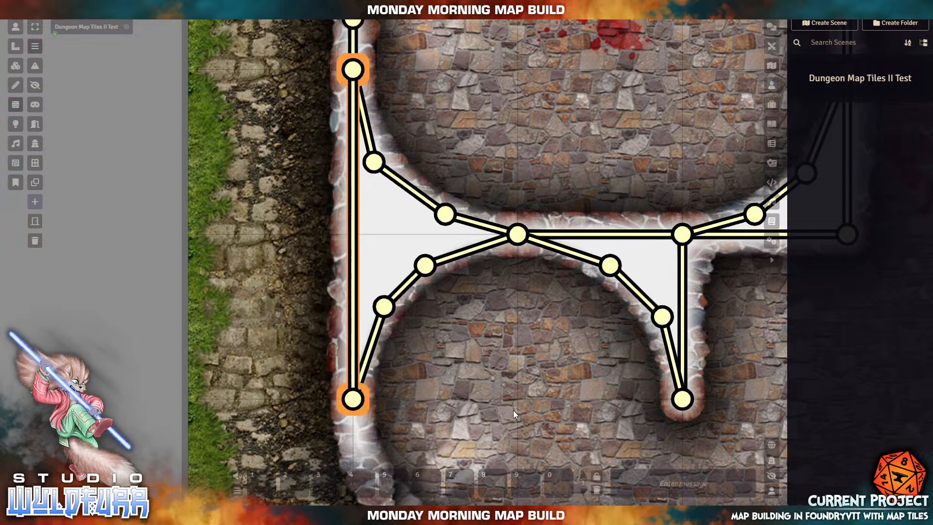
drag(512, 399, 415, 87)
- Trace walls around the southwest corner curve toward the south wall
drag(341, 187, 409, 234)
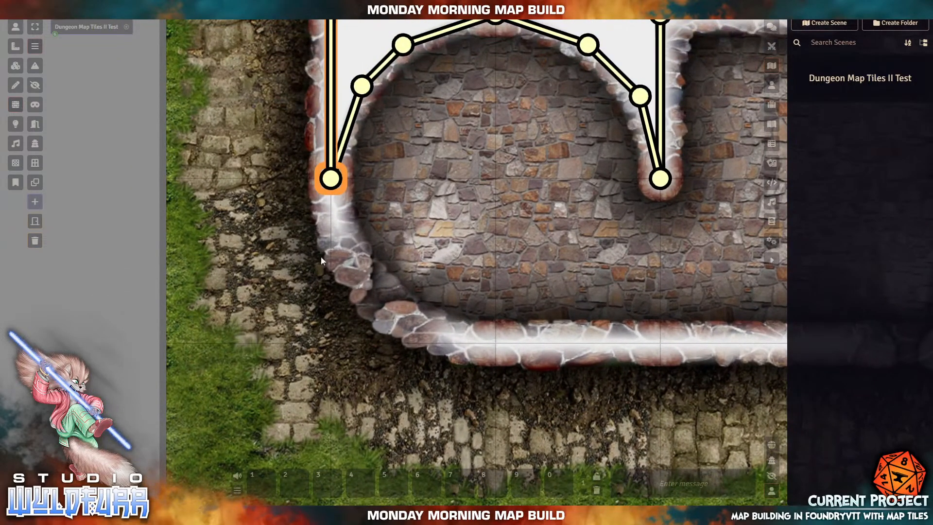
mouse_move(360, 278)
mouse_down()
mouse_move(329, 208)
mouse_move(331, 183)
mouse_up()
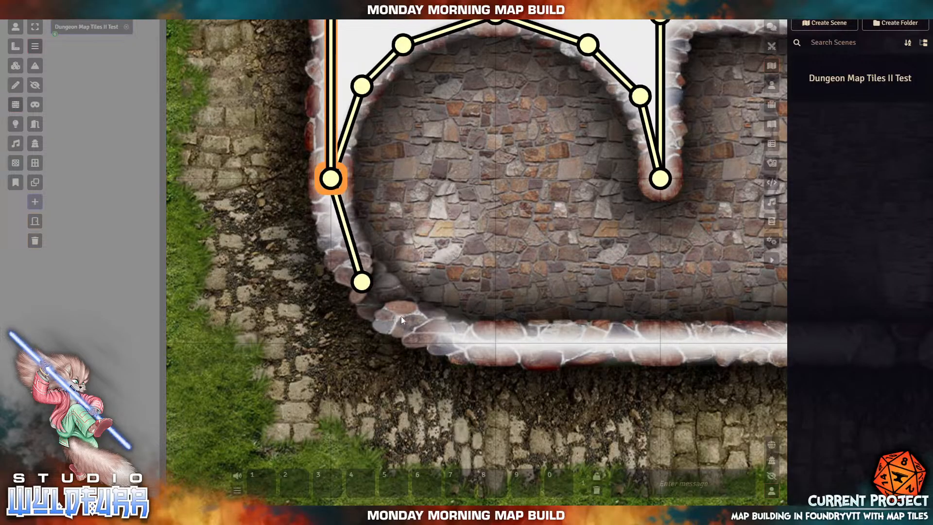
mouse_move(401, 318)
mouse_down()
mouse_move(473, 350)
mouse_move(493, 340)
mouse_move(495, 349)
mouse_up()
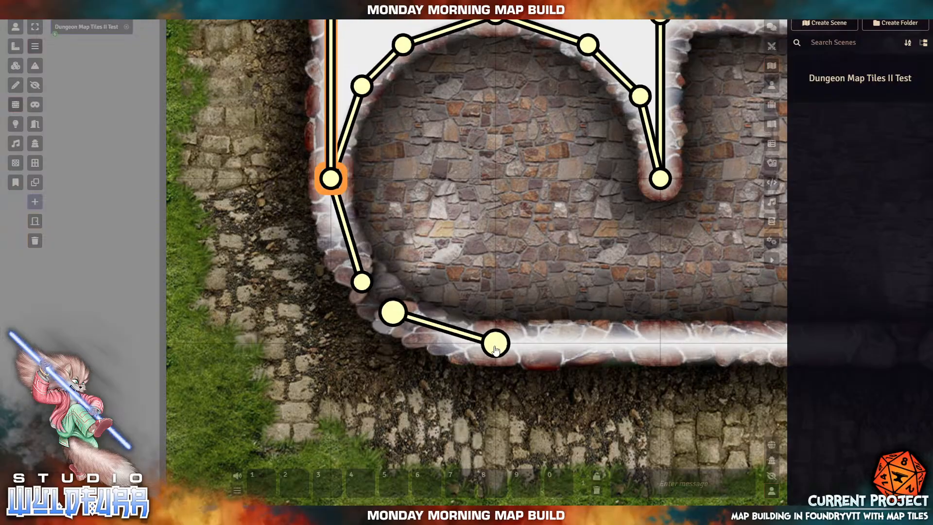
drag(611, 278, 307, 237)
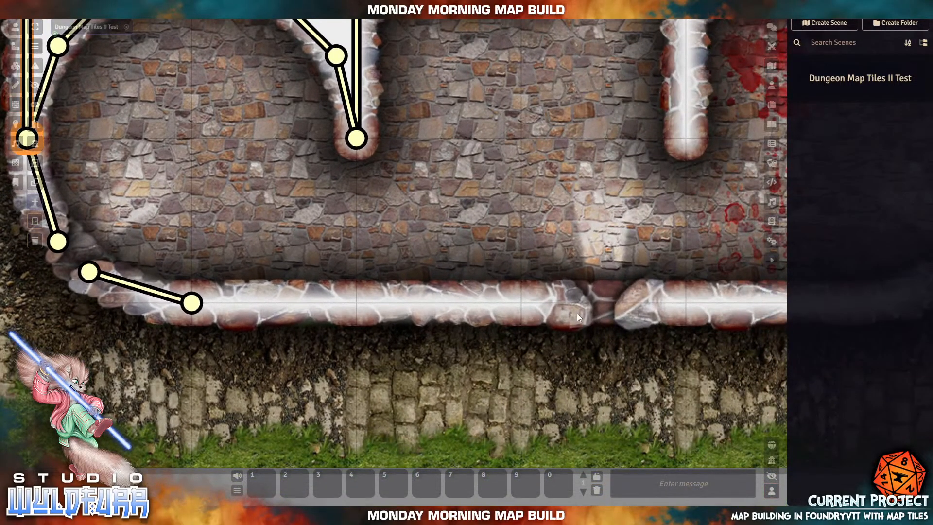
- Trace walls along the south wall and around the southeast corner
drag(387, 313, 573, 314)
drag(391, 317, 192, 303)
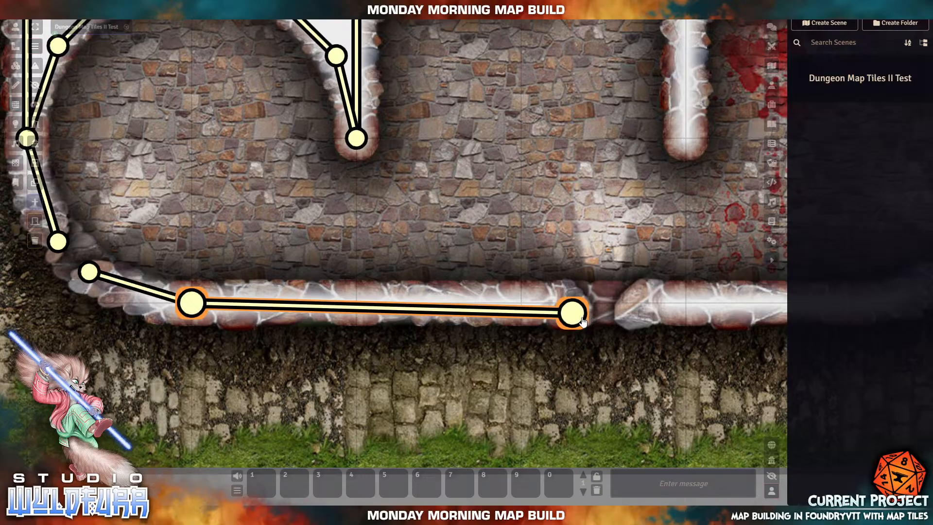
mouse_move(568, 312)
mouse_down()
mouse_move(521, 303)
mouse_move(576, 304)
mouse_up()
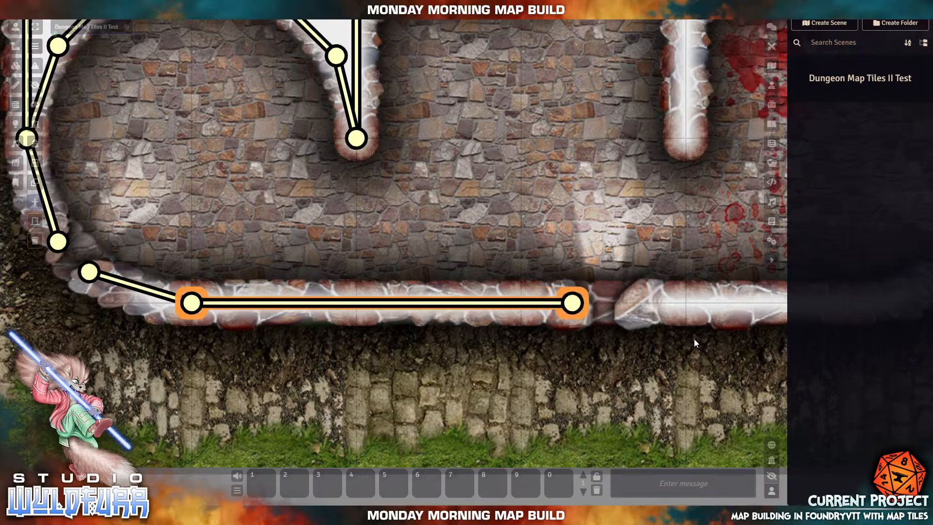
drag(694, 340, 281, 322)
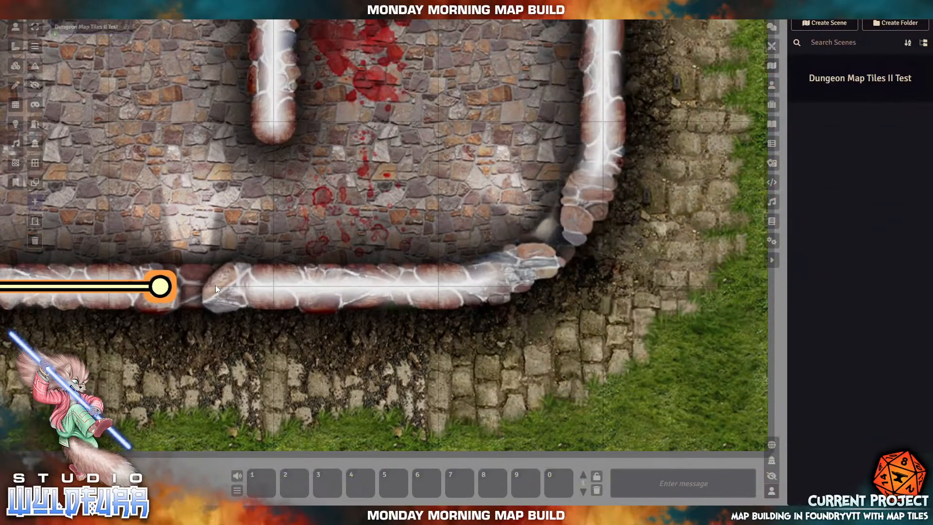
drag(214, 287, 448, 288)
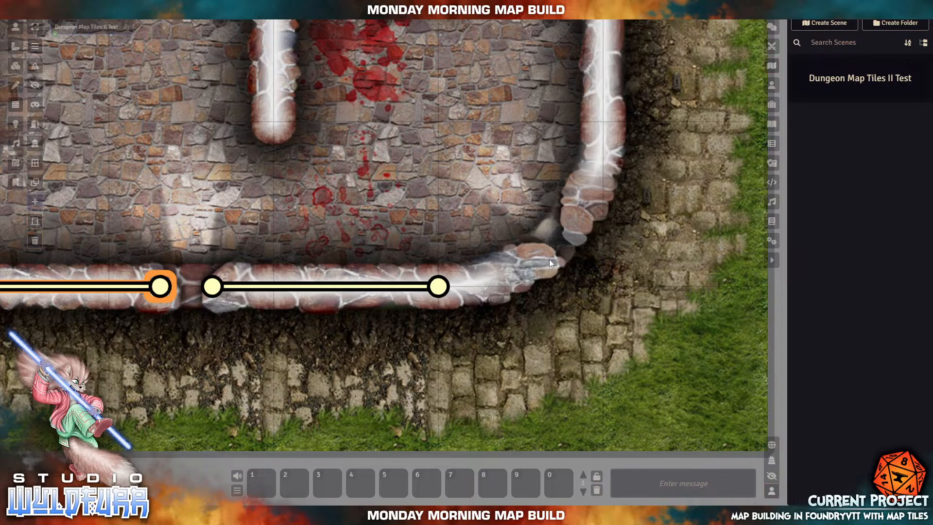
drag(550, 256, 440, 286)
- Trace a wall up the east wall to its top end
drag(564, 178, 434, 338)
drag(448, 377, 473, 282)
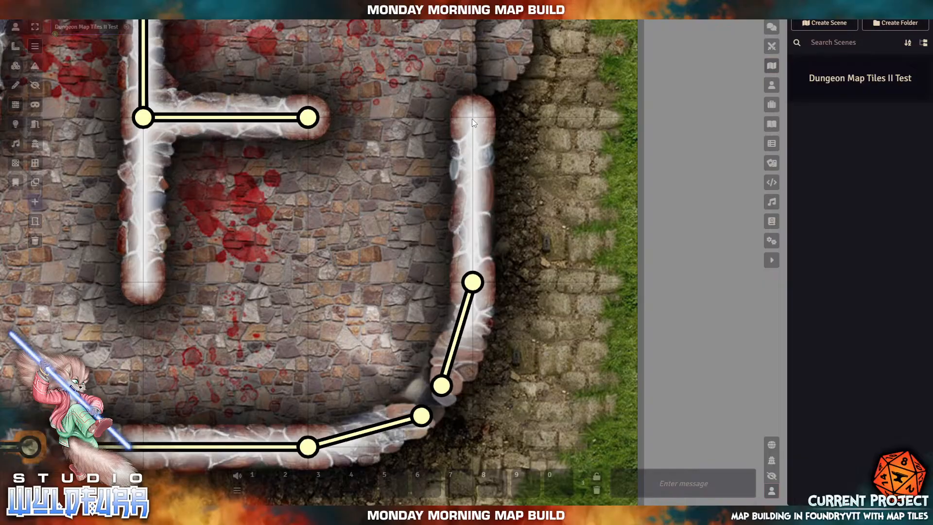
drag(472, 119, 472, 282)
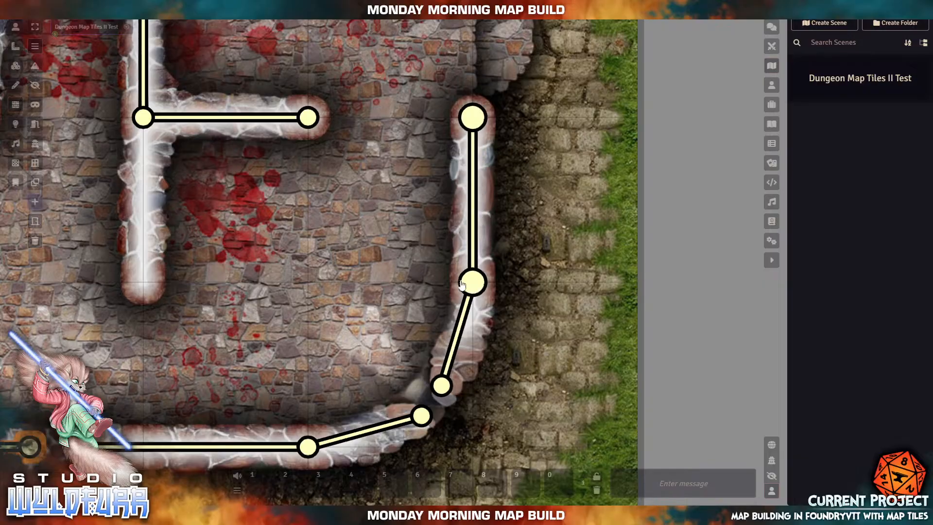
- Draw a wall up the central dividing wall's lower arm, then zoom out to the whole courtyard
drag(200, 246, 532, 345)
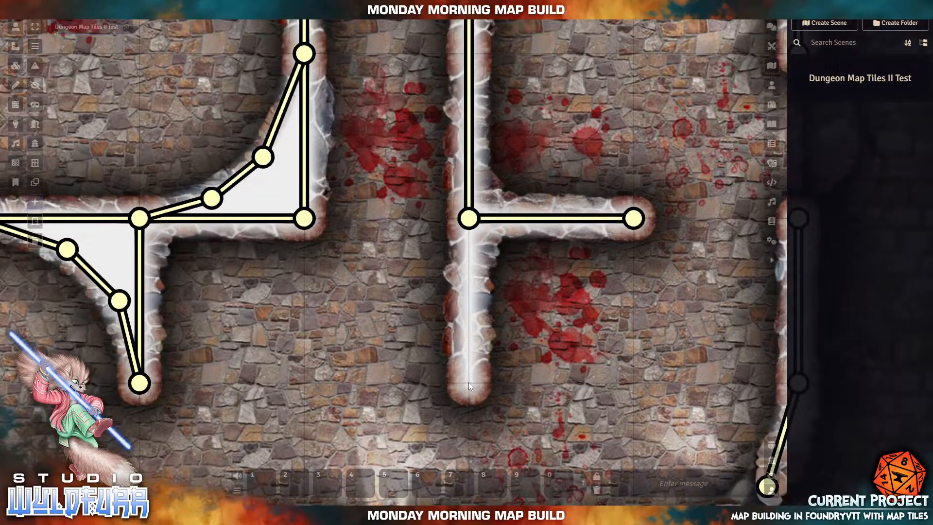
drag(468, 382, 470, 225)
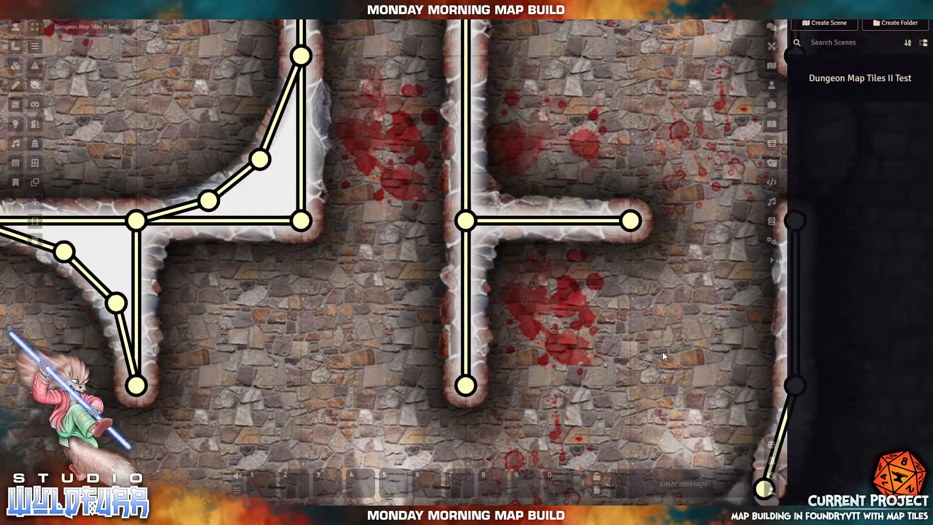
drag(662, 352, 366, 337)
scroll(389, 124, down, 10)
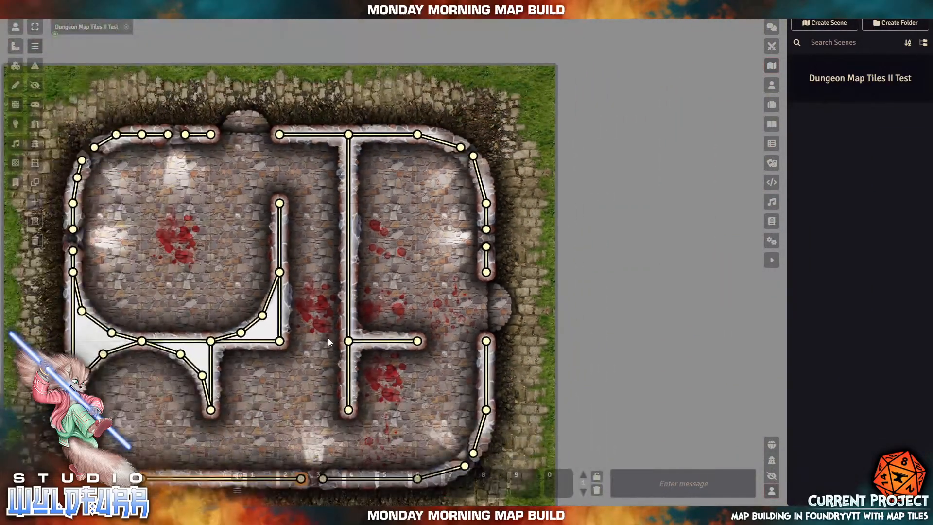
drag(328, 341, 460, 307)
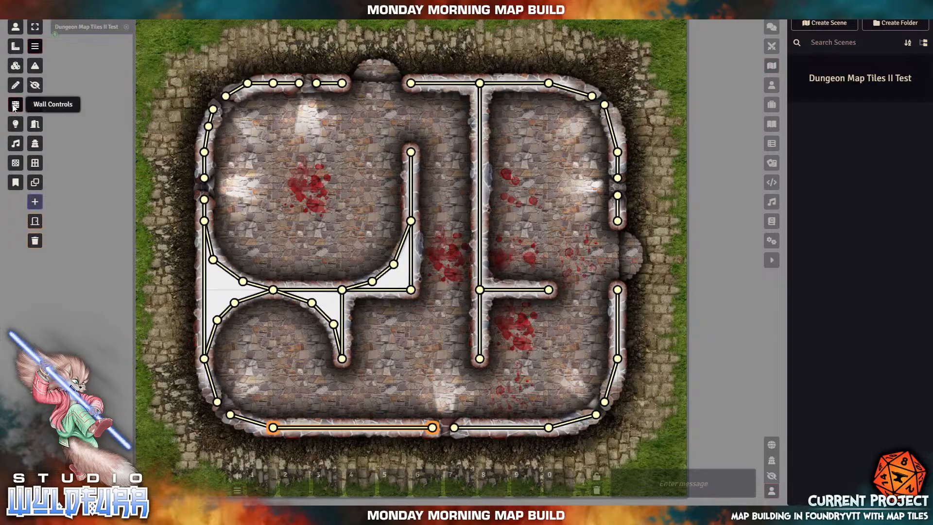
click(15, 29)
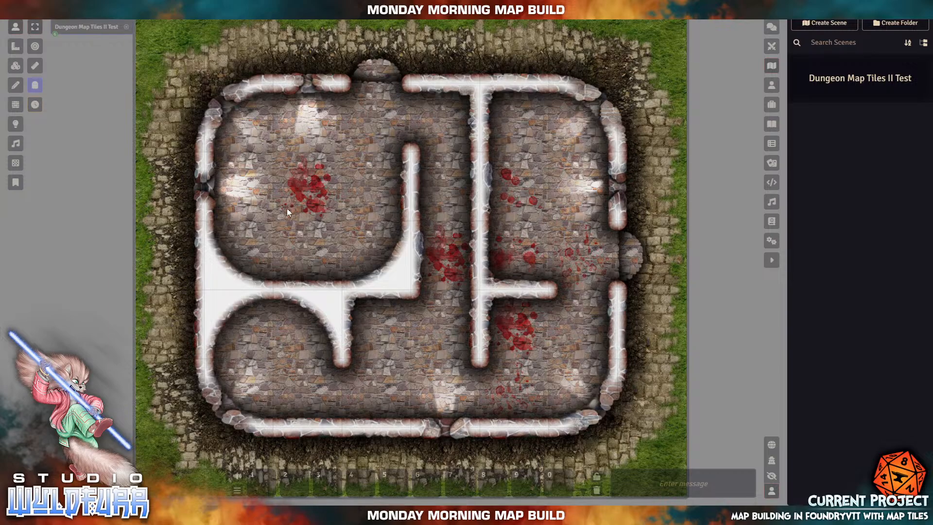
click(17, 105)
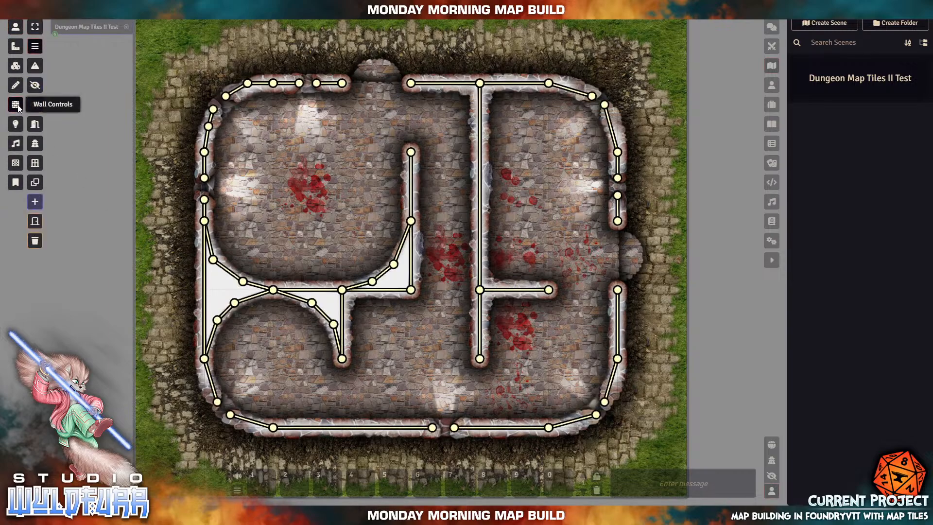
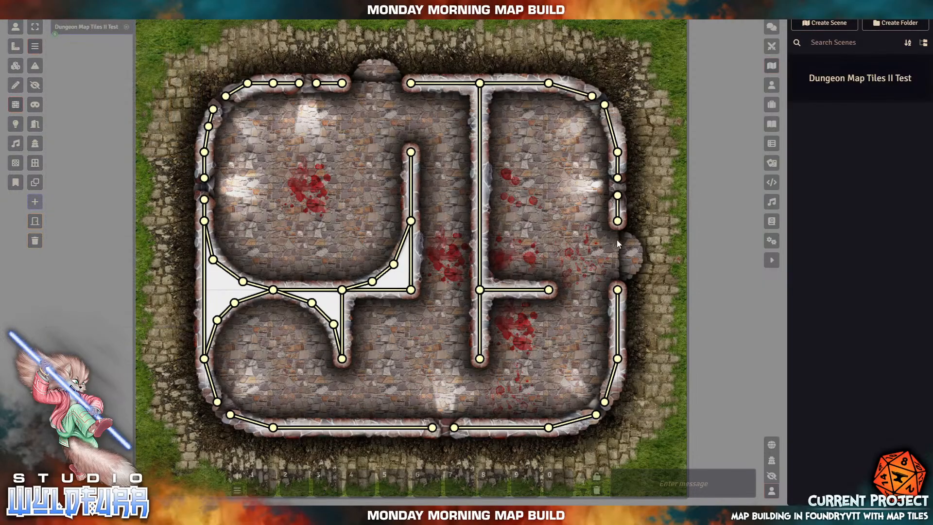
- Zoom in on the map and pan up to the doorway gap in the top outer wall
scroll(377, 82, up, 10)
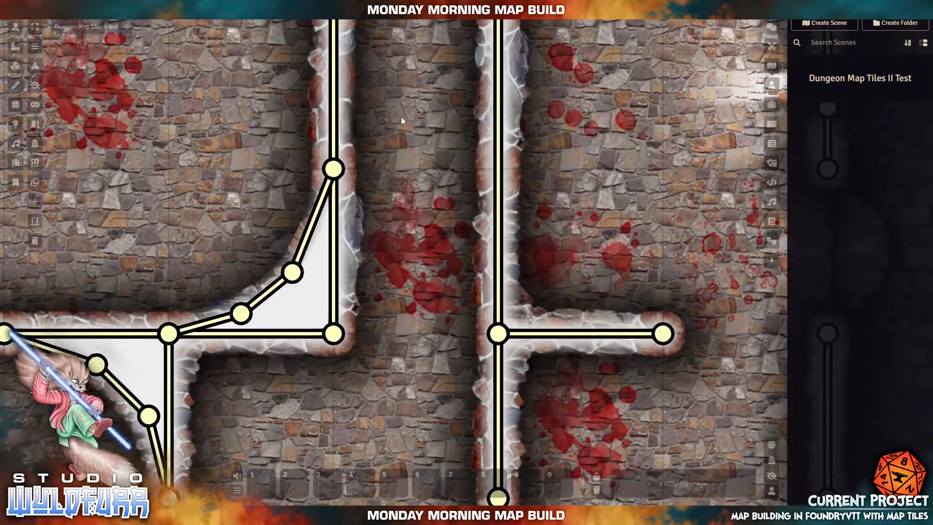
drag(401, 117, 441, 422)
drag(327, 316, 368, 360)
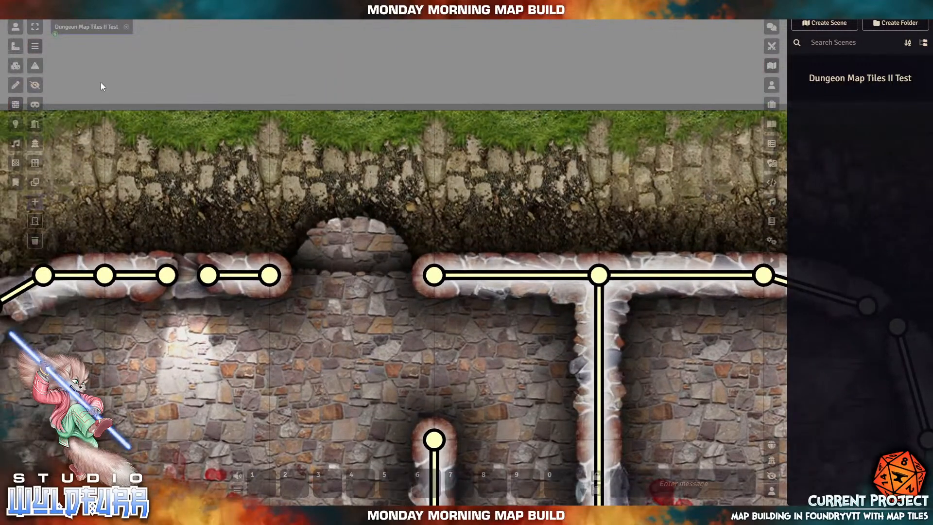
- Place a door across the north doorway, snapping both ends to the doorway nodes
click(34, 125)
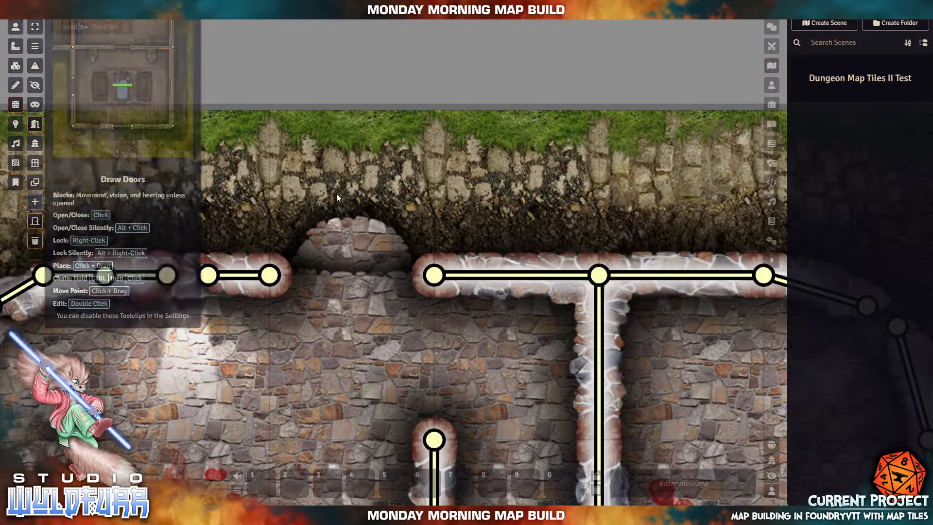
drag(320, 162, 470, 193)
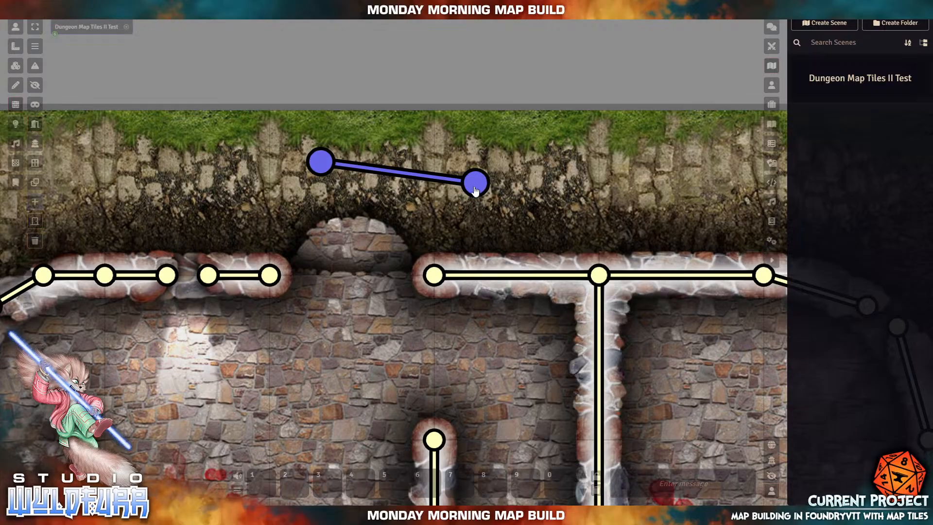
drag(475, 184, 434, 275)
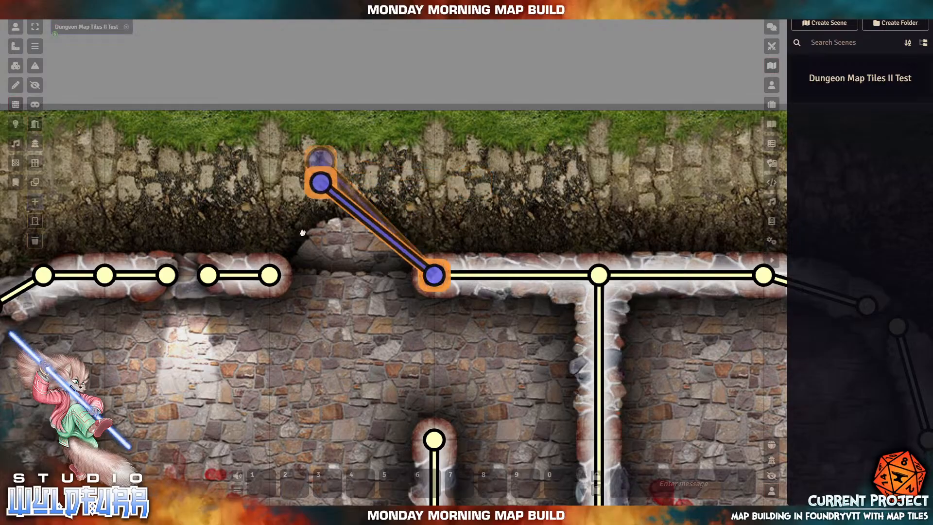
drag(320, 162, 270, 276)
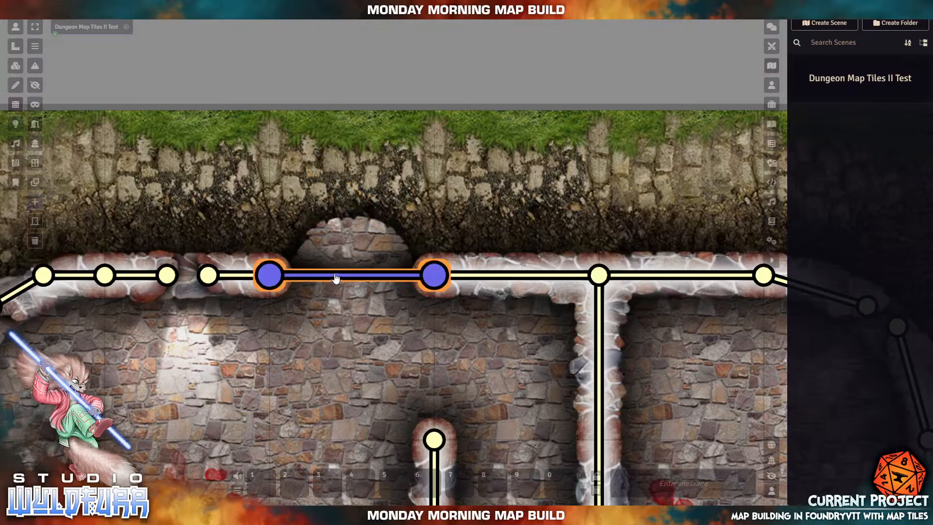
- Place a second door across the east doorway, snapped to its upper and lower nodes
scroll(442, 341, down, 5)
scroll(449, 340, down, 4)
drag(605, 386, 412, 214)
scroll(407, 229, up, 9)
scroll(468, 170, up, 2)
drag(470, 160, 510, 270)
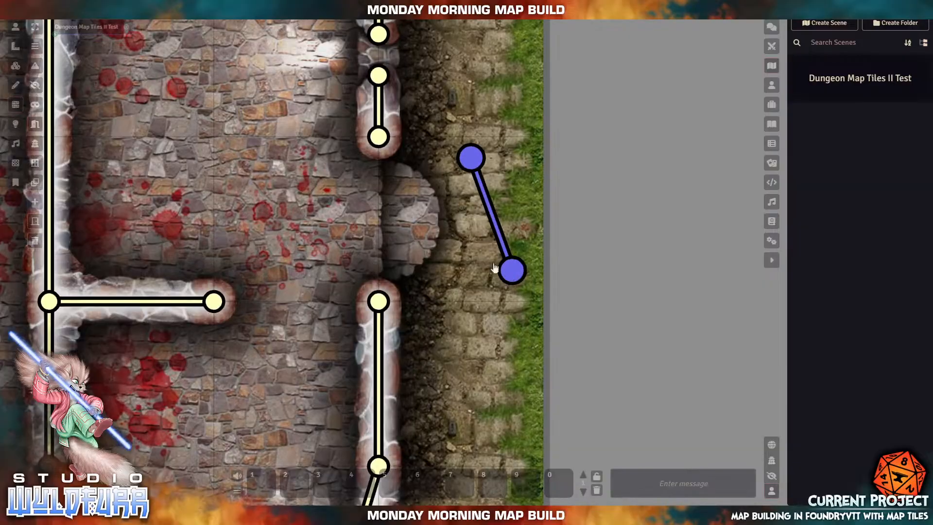
drag(474, 159, 379, 136)
drag(512, 270, 379, 301)
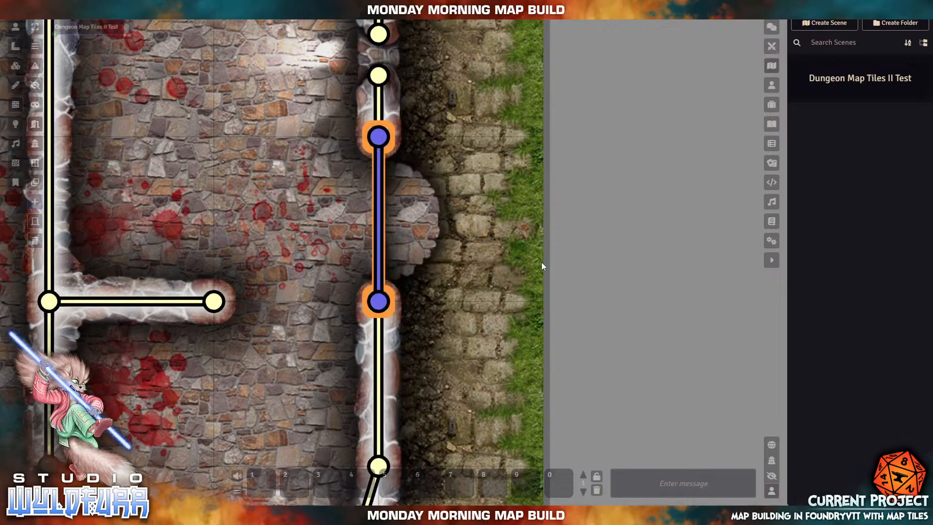
- Pan past the middle rooms down to the lower part of the map
scroll(541, 266, down, 5)
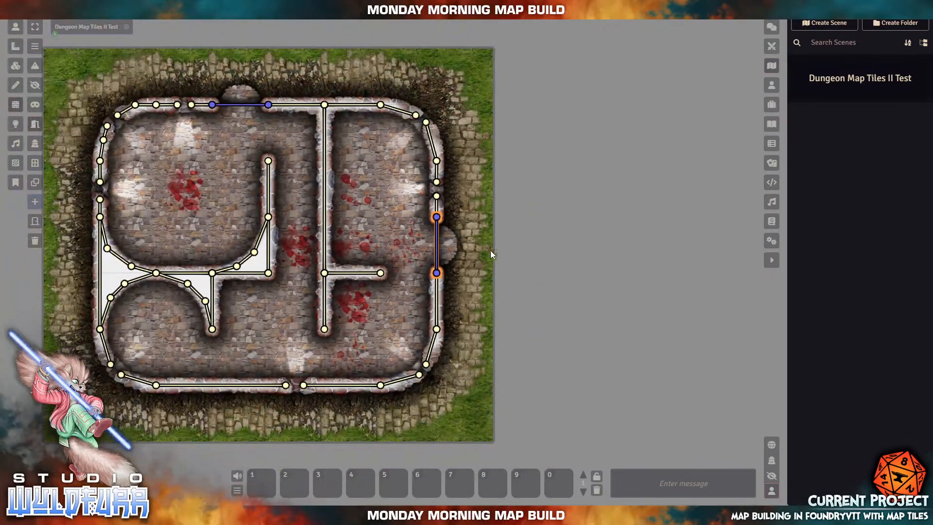
scroll(78, 185, up, 5)
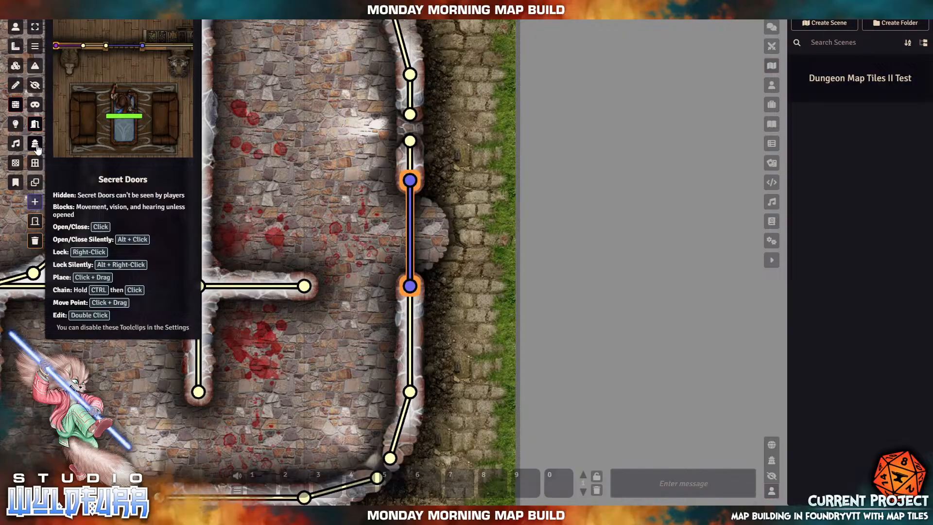
drag(294, 224, 511, 241)
drag(251, 339, 372, 304)
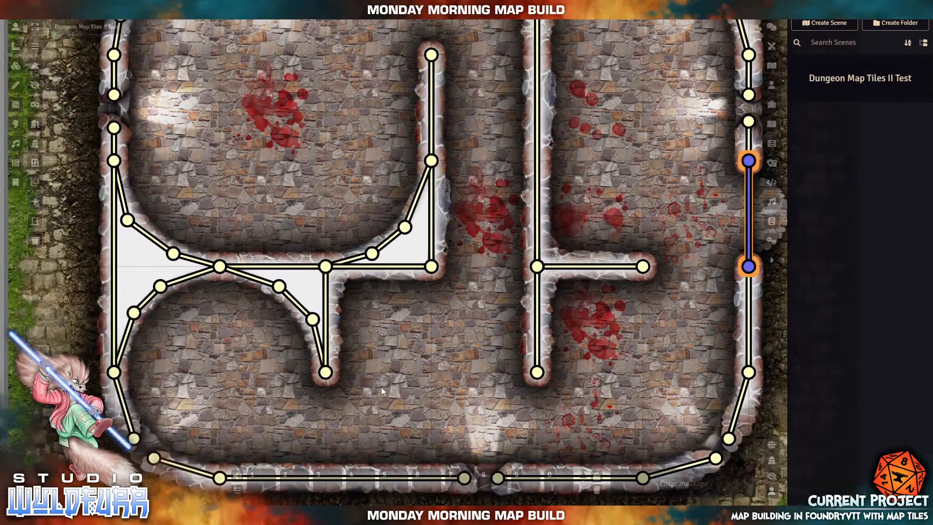
drag(381, 387, 371, 272)
mouse_move(269, 280)
mouse_down()
mouse_move(341, 316)
mouse_move(279, 291)
mouse_up()
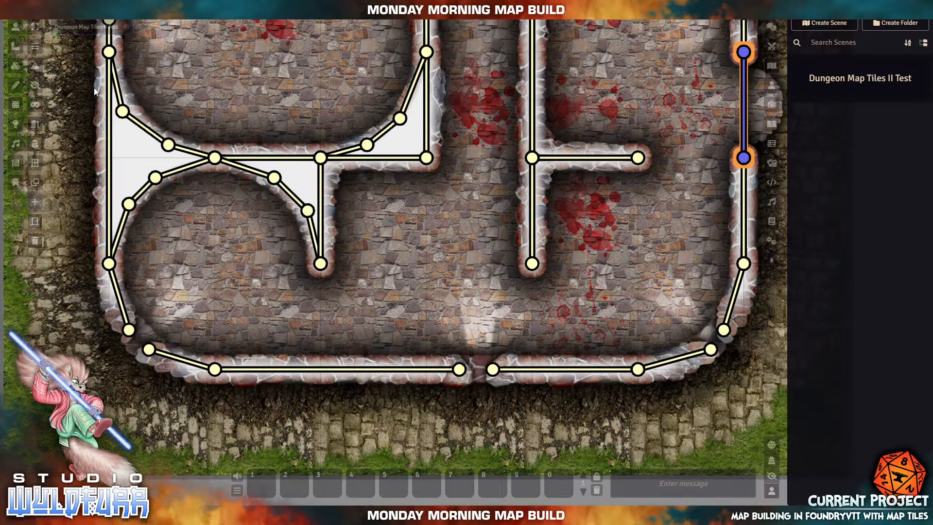
- Open the Tile Browser beside the map and unlock the first floor tile
click(15, 67)
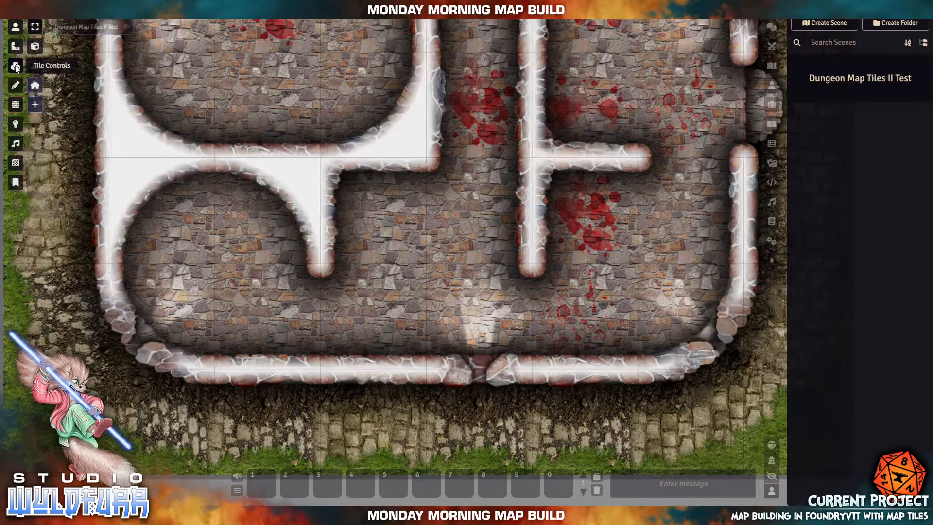
click(35, 65)
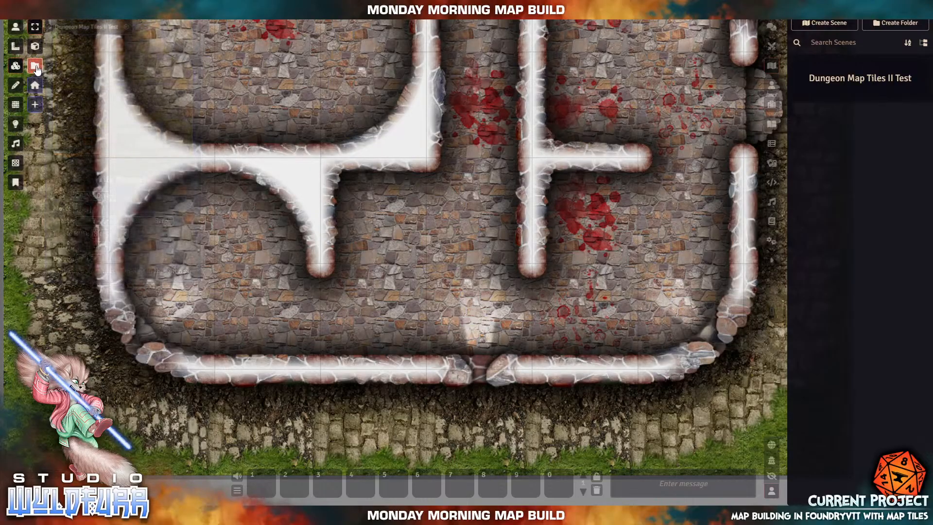
drag(420, 36, 749, 47)
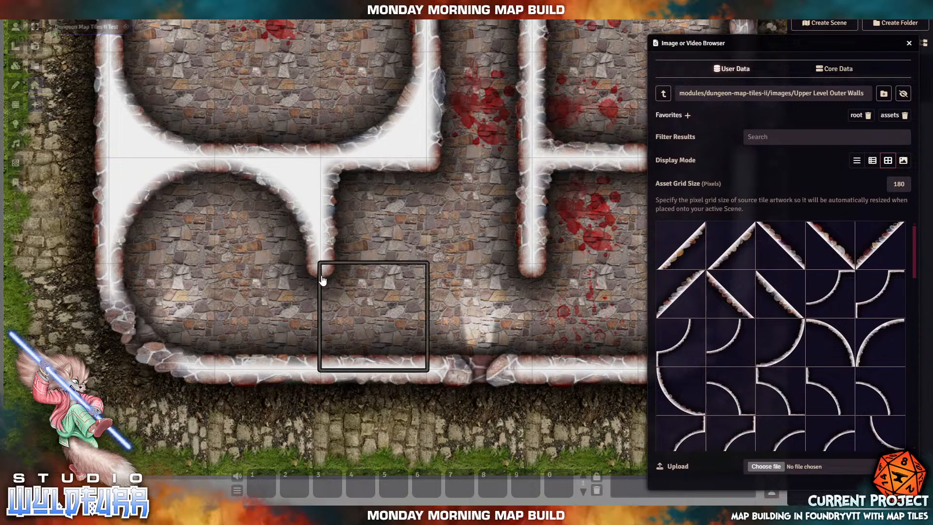
right_click(325, 278)
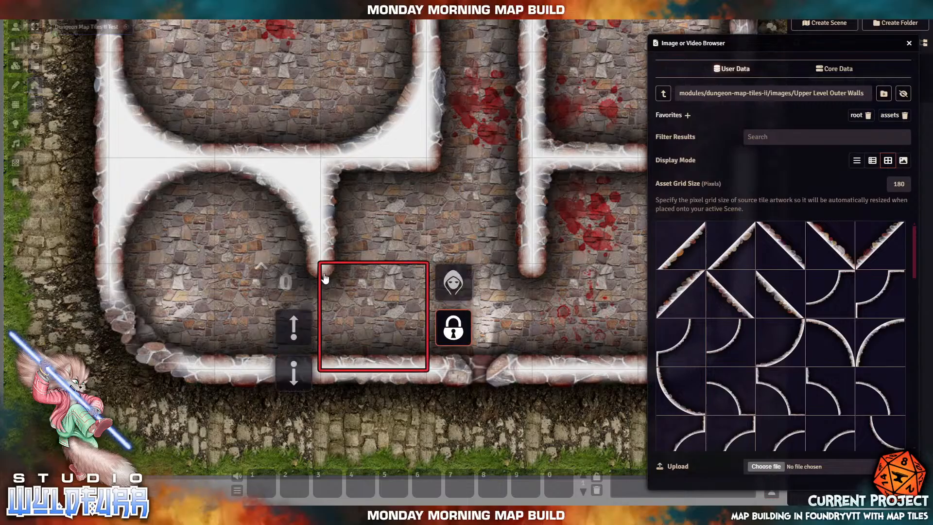
click(457, 331)
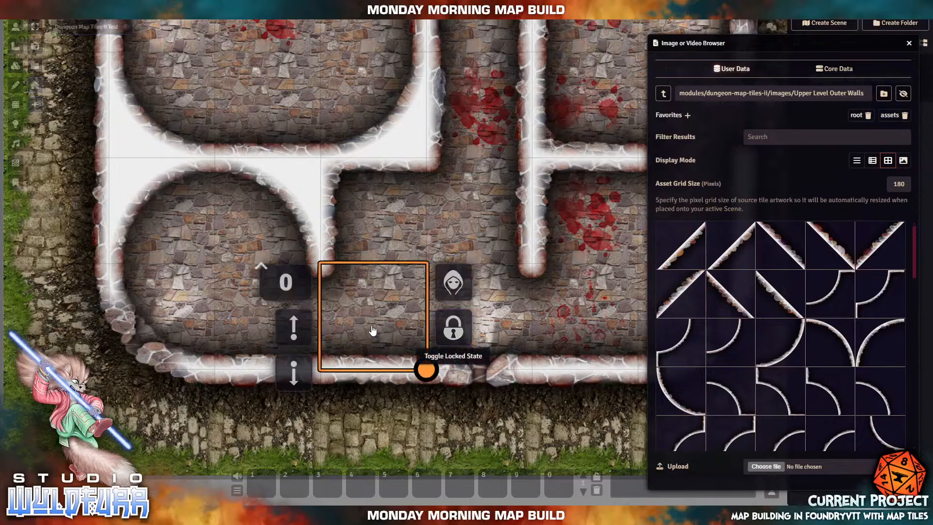
key(Escape)
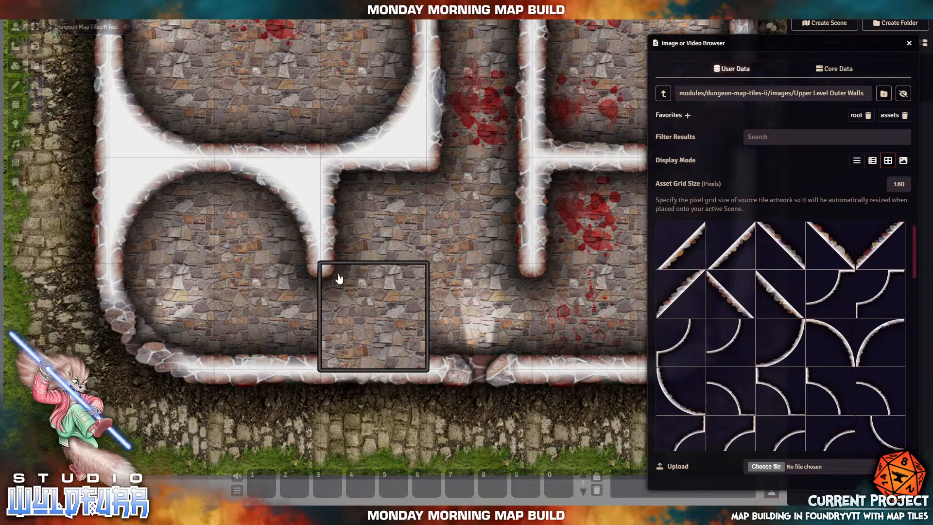
- Delete one floor tile below the junction and unlock the neighbouring floor tiles
right_click(288, 348)
click(344, 327)
key(Delete)
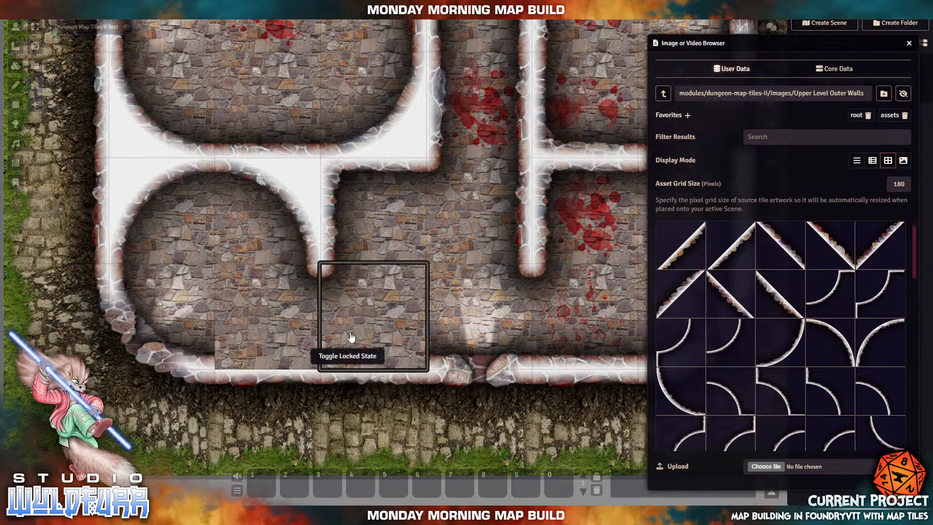
right_click(328, 276)
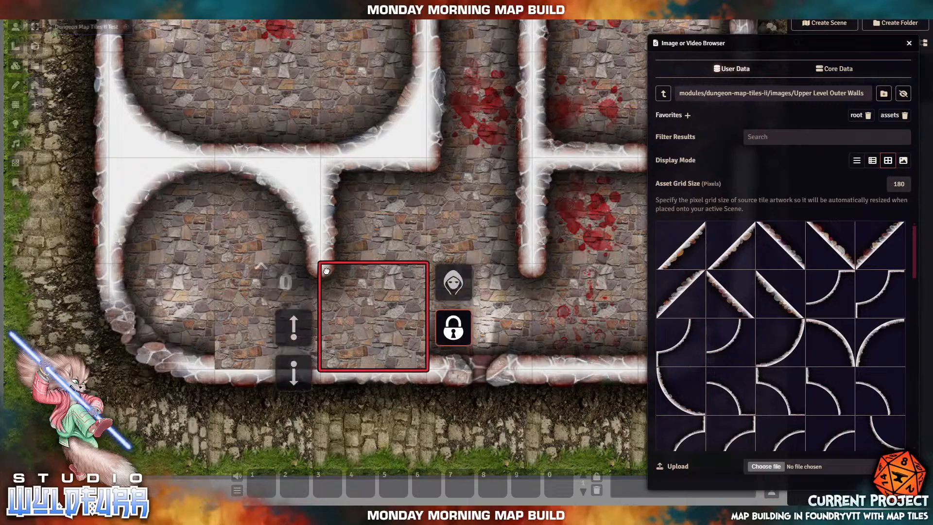
click(460, 333)
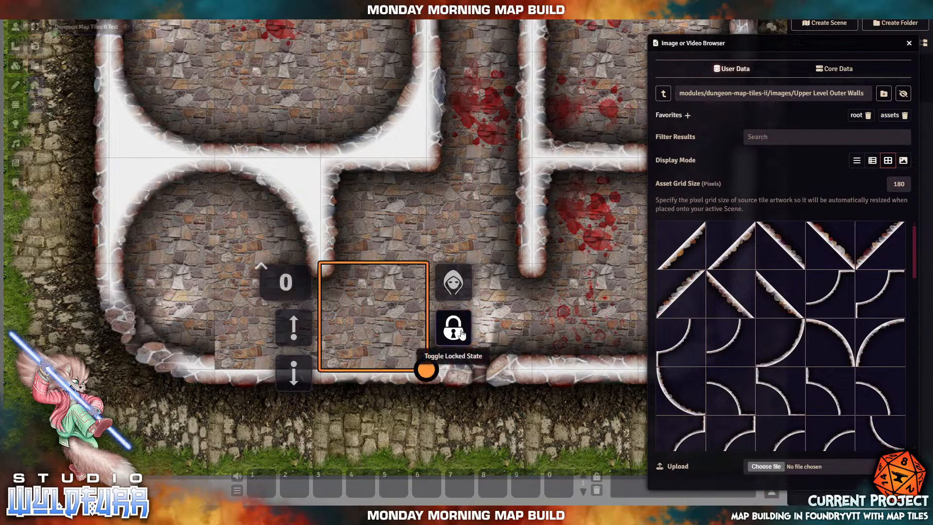
right_click(316, 277)
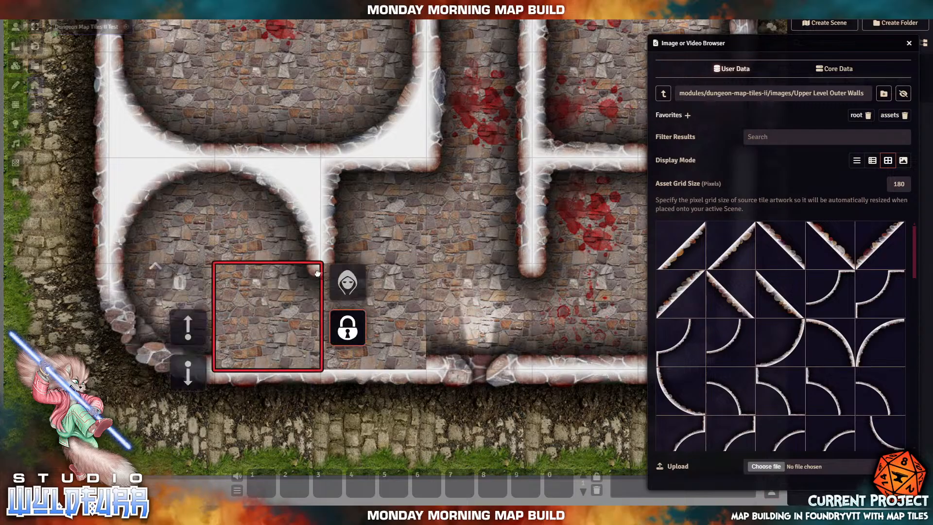
click(365, 332)
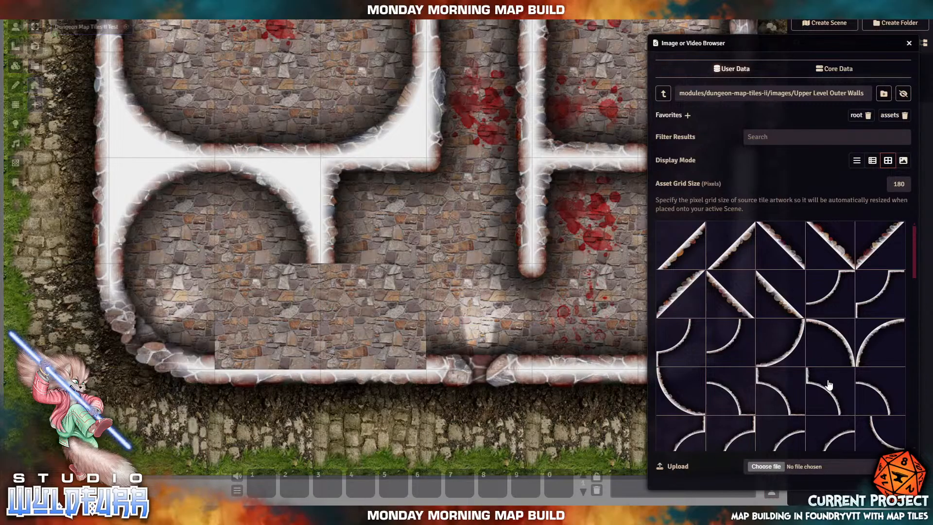
- Drop an inner-corner wall tile and a second wall tile at the room's bottom
scroll(829, 384, down, 5)
scroll(830, 385, up, 5)
scroll(829, 385, down, 5)
scroll(829, 385, up, 5)
scroll(829, 385, down, 10)
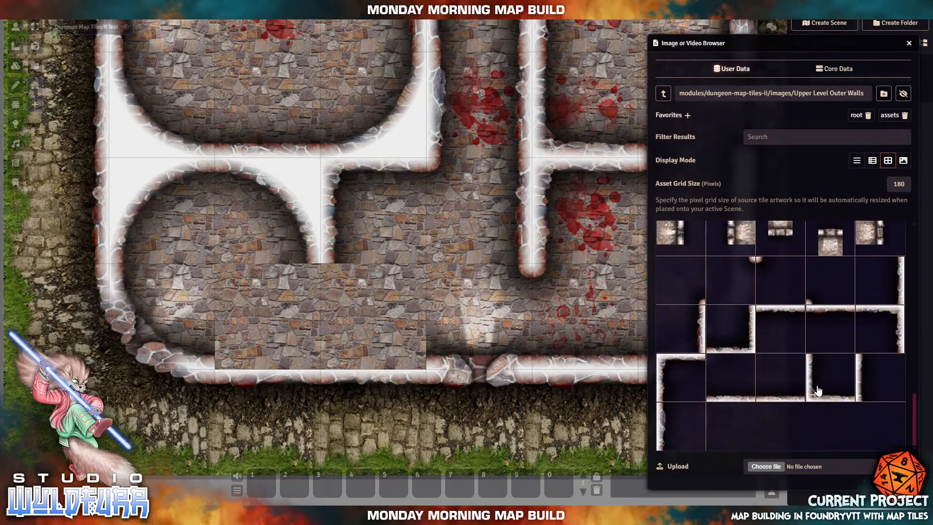
drag(817, 390, 379, 320)
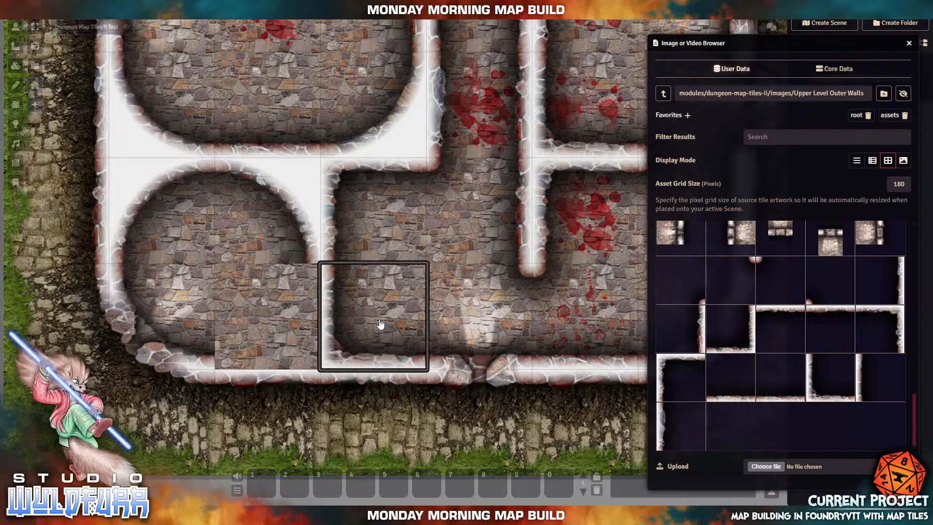
drag(732, 335, 267, 318)
click(266, 318)
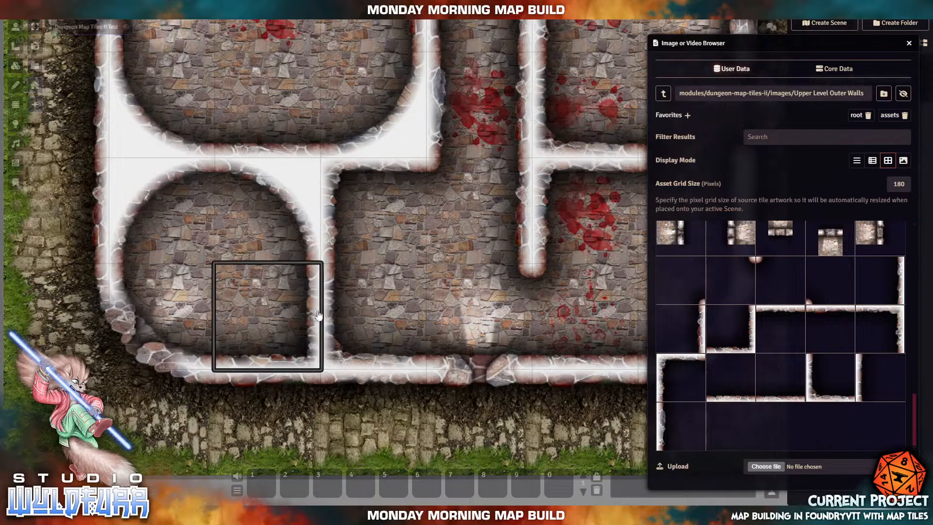
- Shift the new wall tile one grid square right and lock it
click(289, 329)
right_click(286, 329)
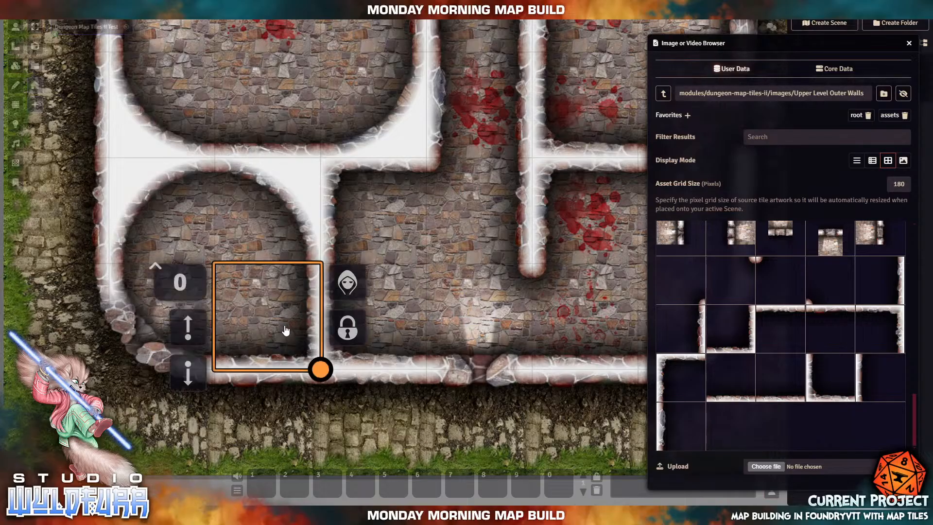
drag(321, 325, 394, 330)
right_click(394, 330)
click(453, 327)
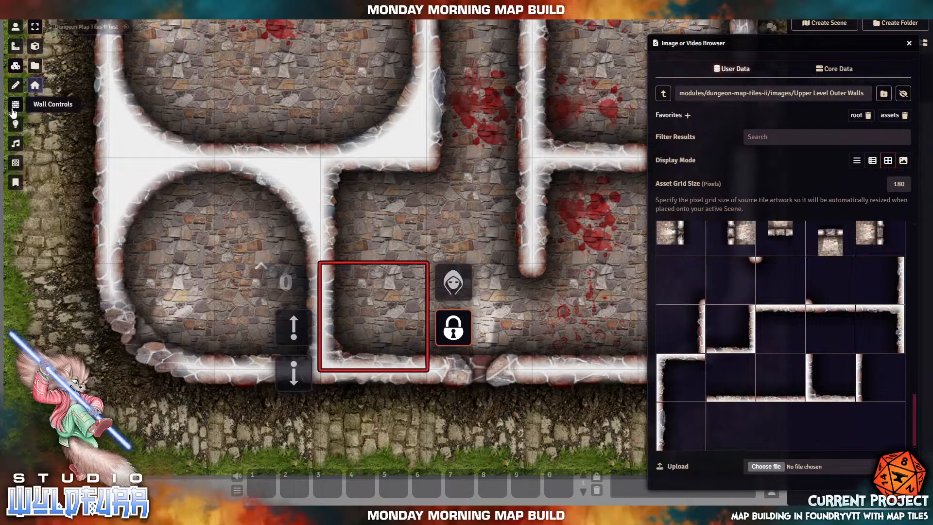
- Draw a secret door from the wall corner below the junction down to the bottom wall
click(15, 105)
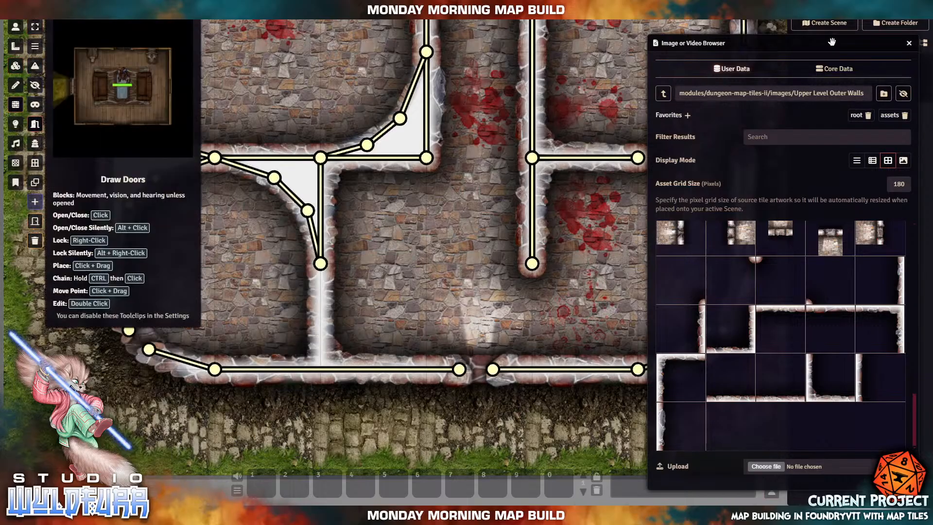
click(910, 42)
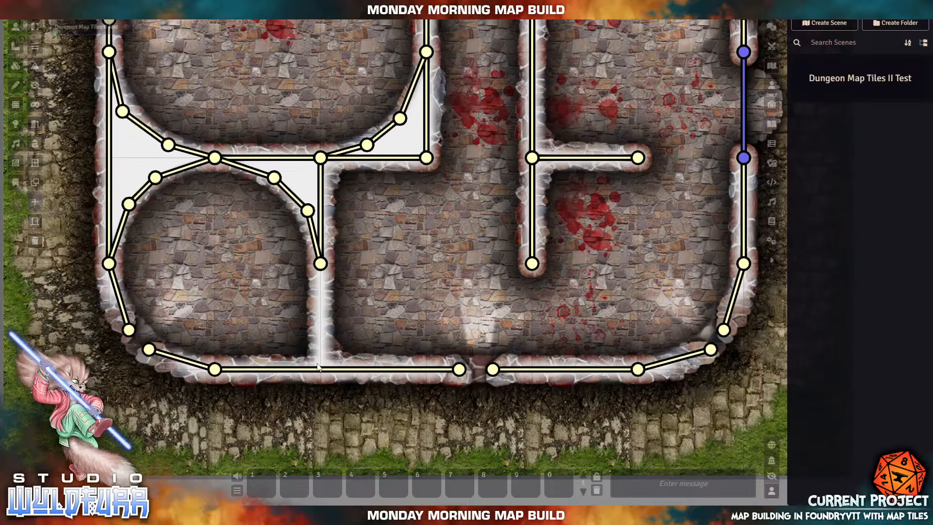
click(35, 145)
drag(394, 236, 417, 295)
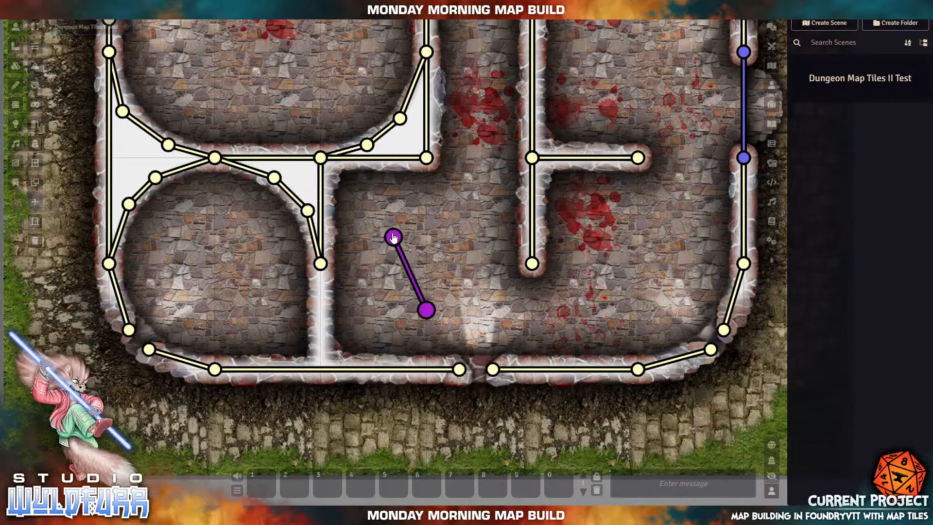
drag(394, 238, 320, 263)
drag(426, 309, 320, 369)
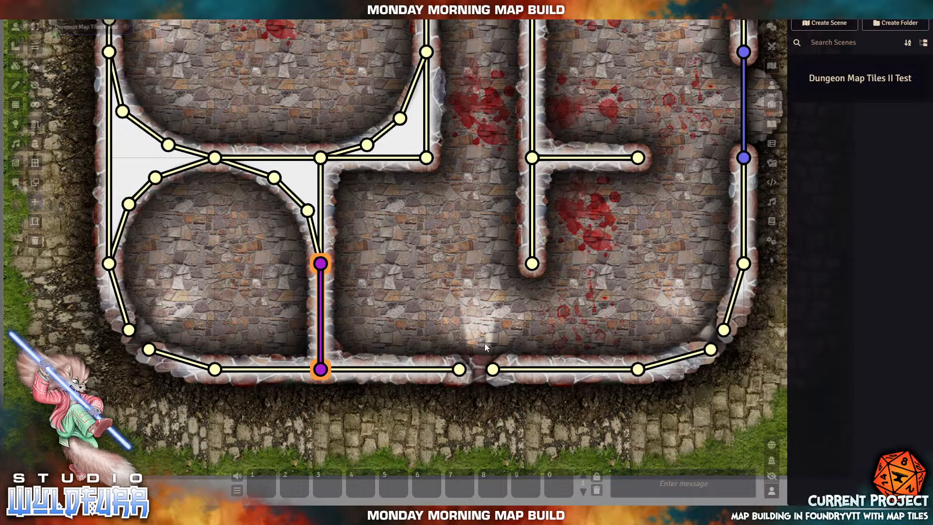
- Close the bottom wall gap and the lower-left corner gap with window walls
scroll(485, 343, up, 5)
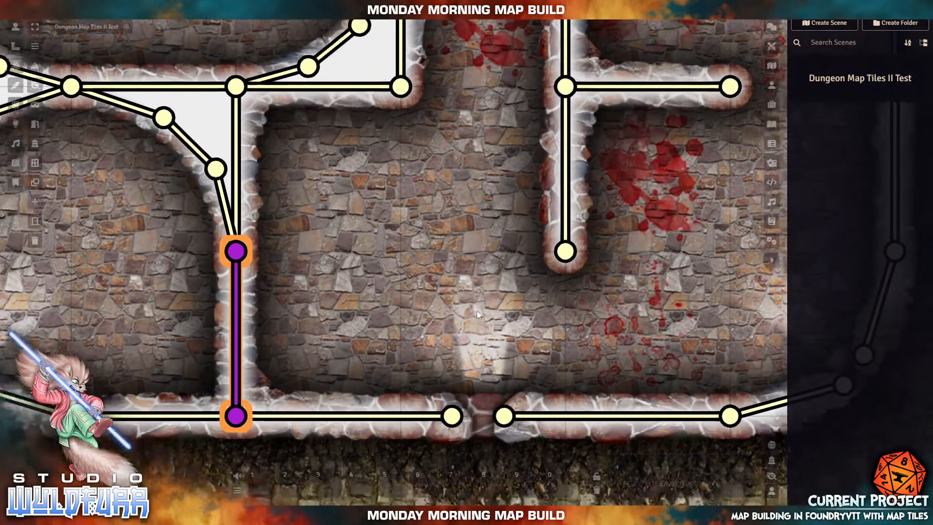
drag(476, 311, 428, 166)
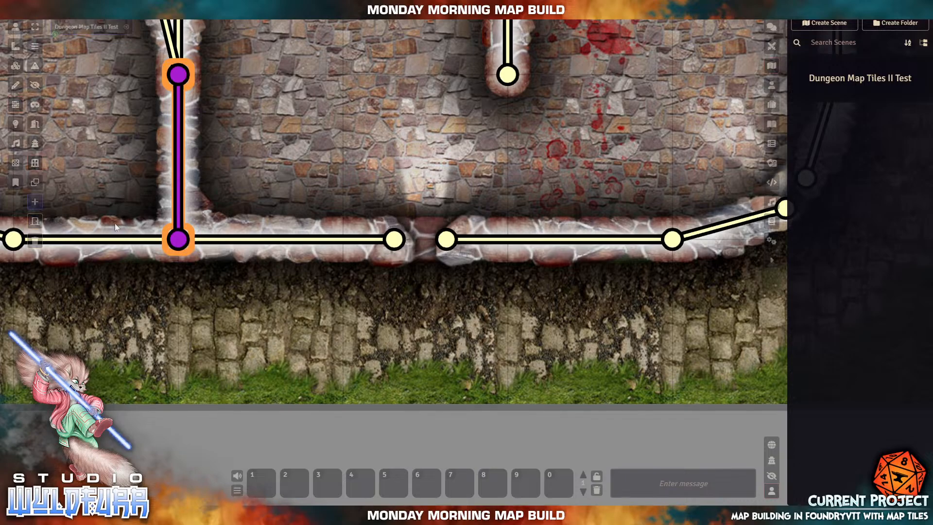
click(35, 163)
mouse_move(384, 353)
mouse_down()
mouse_move(571, 373)
mouse_move(435, 237)
mouse_move(446, 239)
mouse_move(384, 310)
mouse_move(396, 240)
mouse_up()
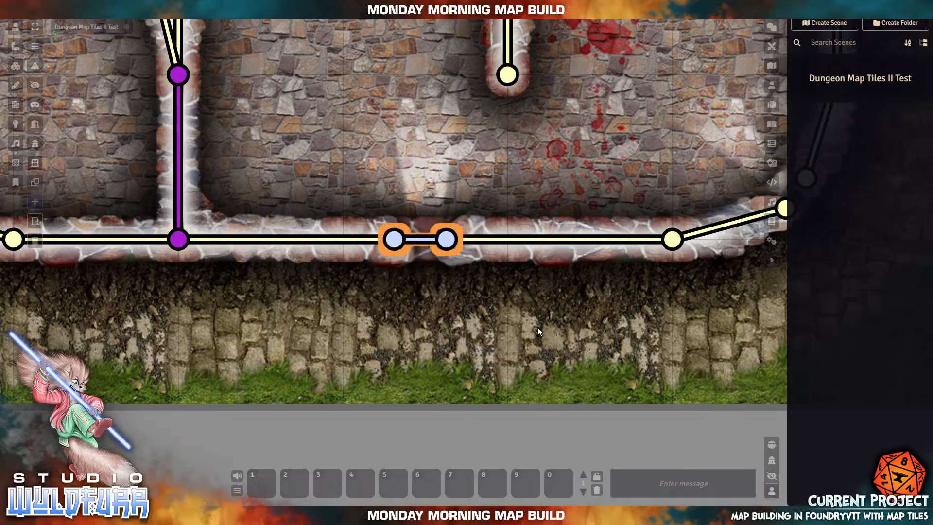
drag(68, 299, 616, 343)
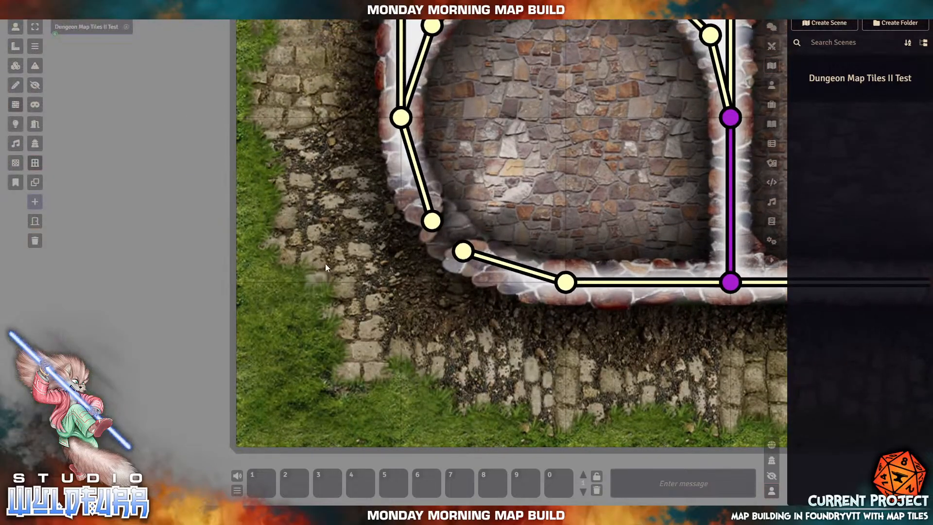
mouse_move(325, 263)
mouse_down()
mouse_move(391, 354)
mouse_move(436, 221)
mouse_up()
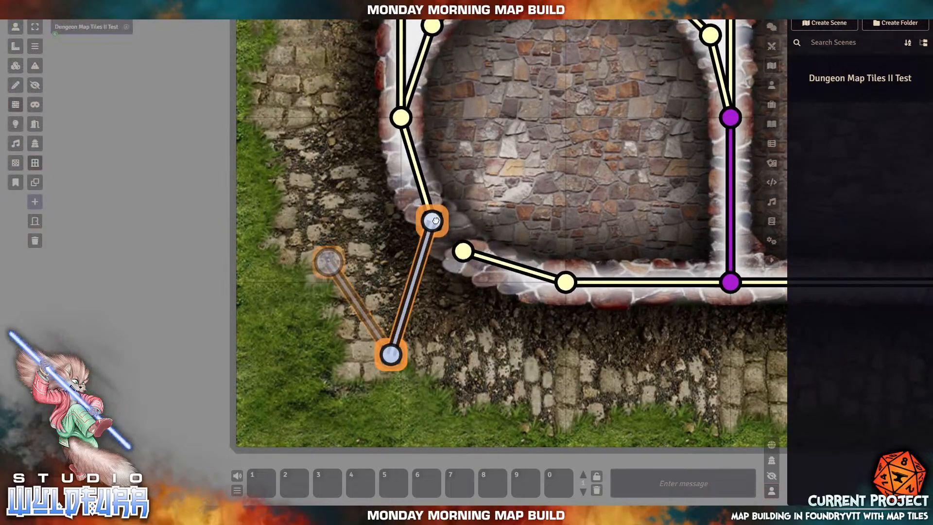
drag(391, 354, 463, 251)
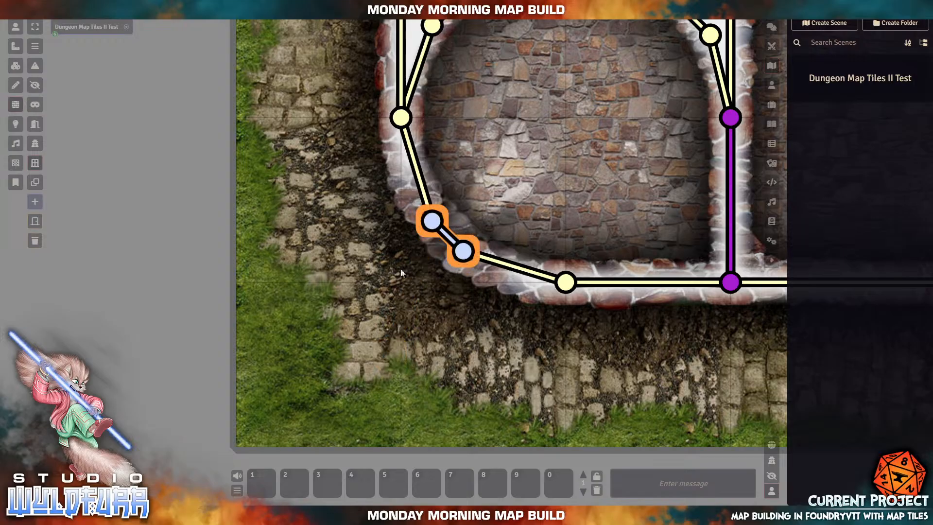
- Add window walls across the left-side, upper-left corner and top gaps, snapped to nodes
drag(357, 85, 266, 453)
drag(375, 163, 400, 319)
mouse_move(270, 219)
mouse_down()
mouse_move(269, 271)
mouse_move(330, 219)
mouse_up()
drag(269, 271, 331, 271)
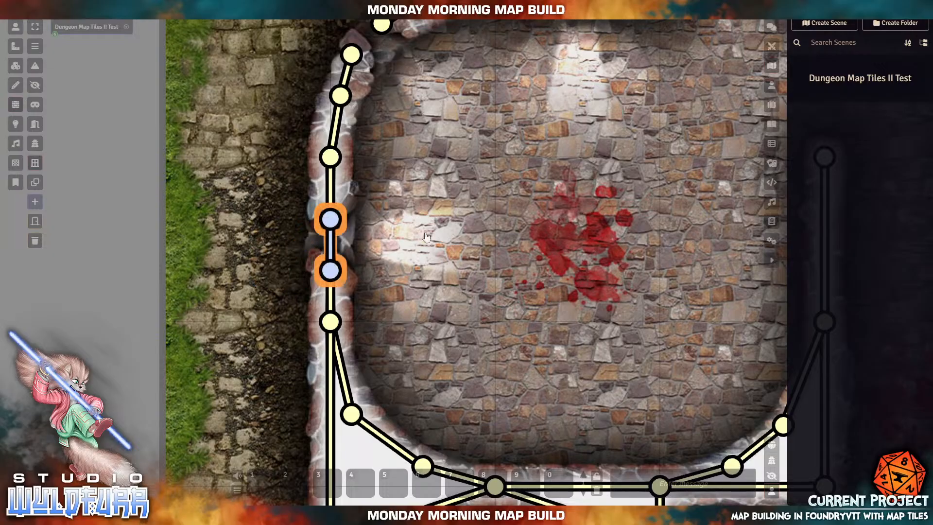
drag(491, 216, 458, 468)
mouse_move(276, 275)
mouse_down()
mouse_move(317, 243)
mouse_move(347, 275)
mouse_move(306, 296)
mouse_move(318, 306)
mouse_up()
drag(609, 321, 468, 310)
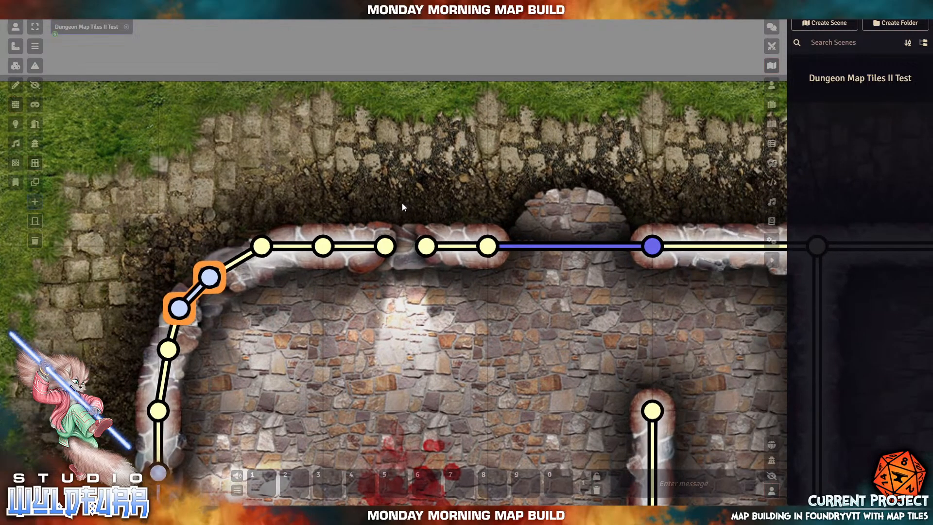
mouse_move(385, 204)
mouse_down()
mouse_move(434, 200)
mouse_move(385, 205)
mouse_move(385, 246)
mouse_up()
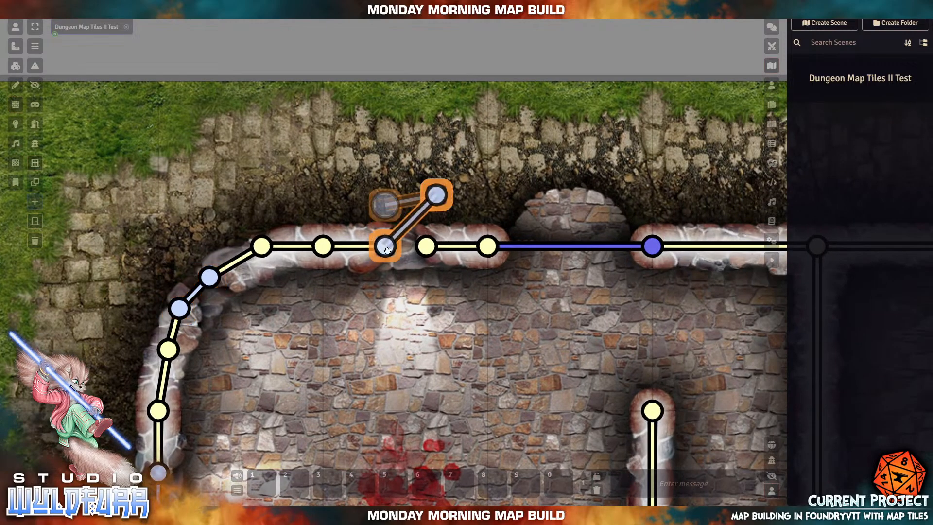
drag(431, 201, 426, 247)
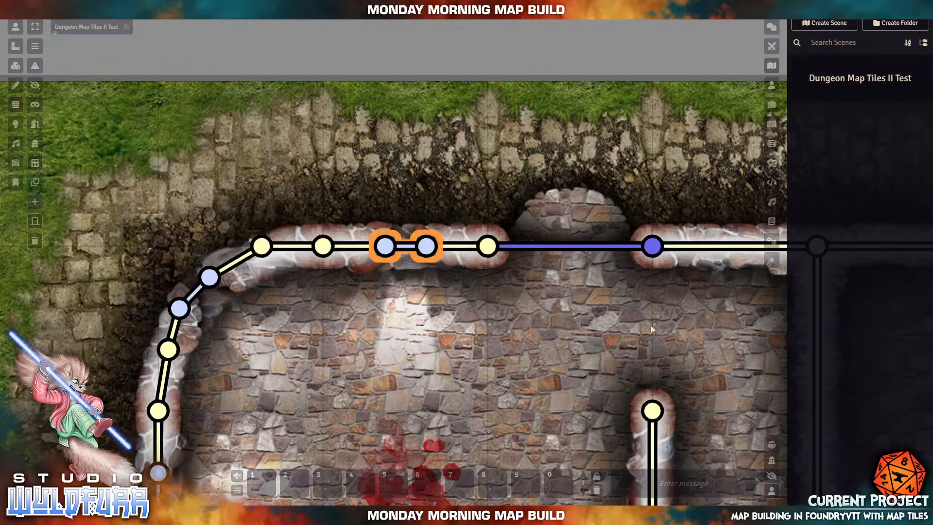
- Paste window-wall copies across the top-right corner and right-wall gaps, joined to nodes
drag(768, 338, 442, 307)
drag(715, 329, 471, 298)
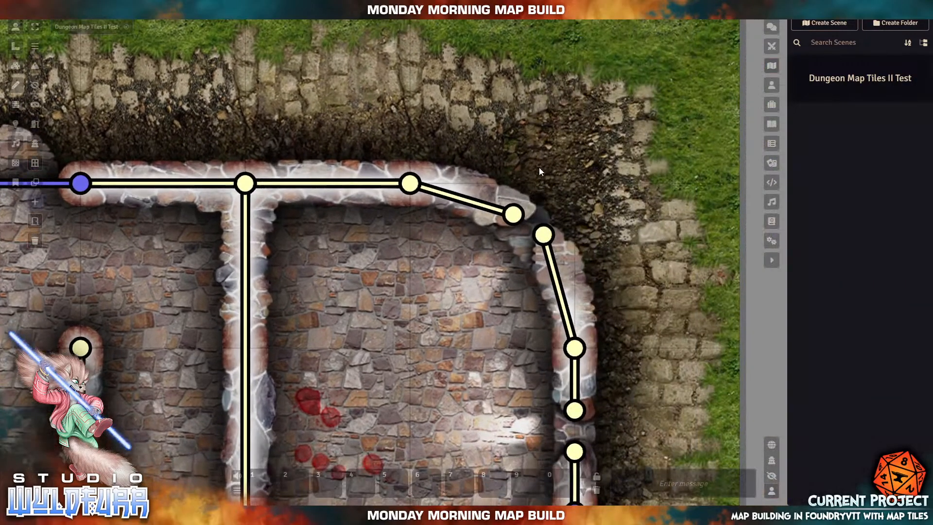
key(ctrl+v)
drag(510, 210, 512, 212)
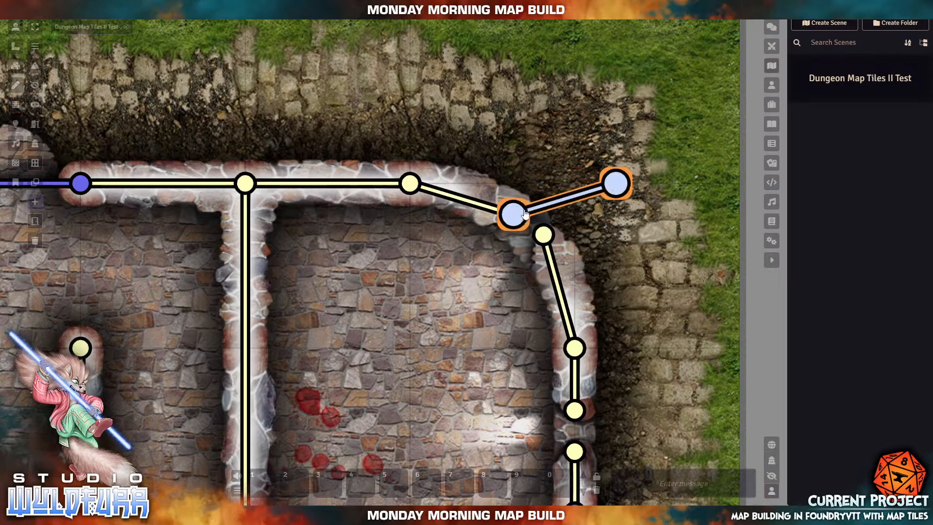
drag(616, 183, 544, 235)
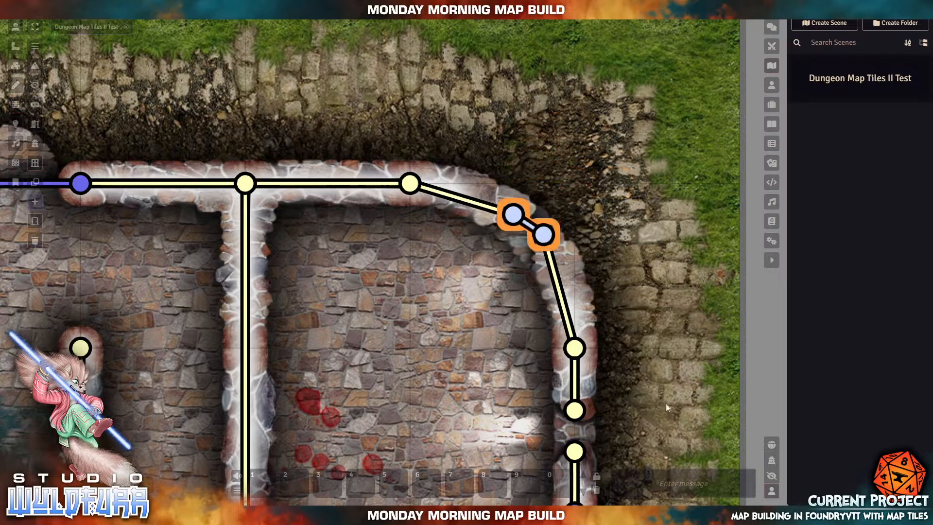
key(ctrl+v)
drag(647, 350, 574, 410)
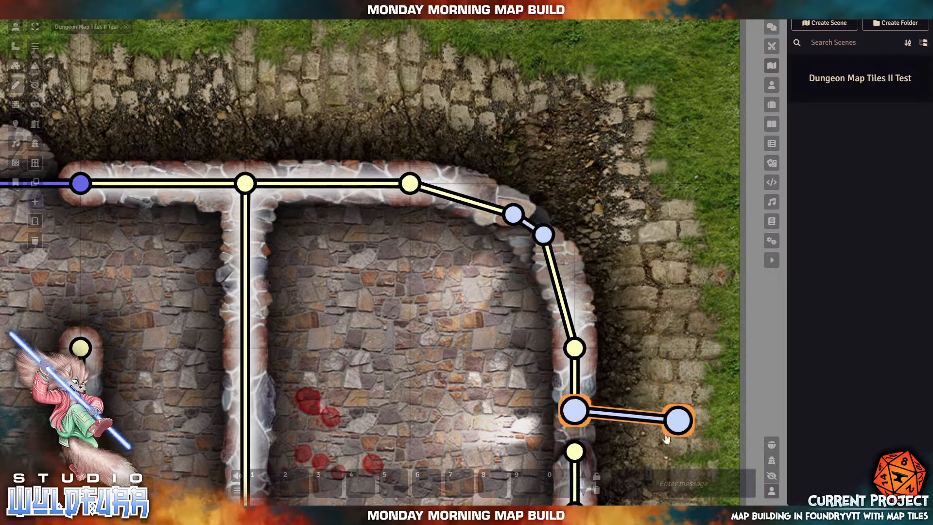
drag(679, 420, 575, 452)
- Paste a window wall across the bottom-right corner gap, joined to the bottom wall node
drag(654, 369, 655, 31)
drag(637, 239, 652, 8)
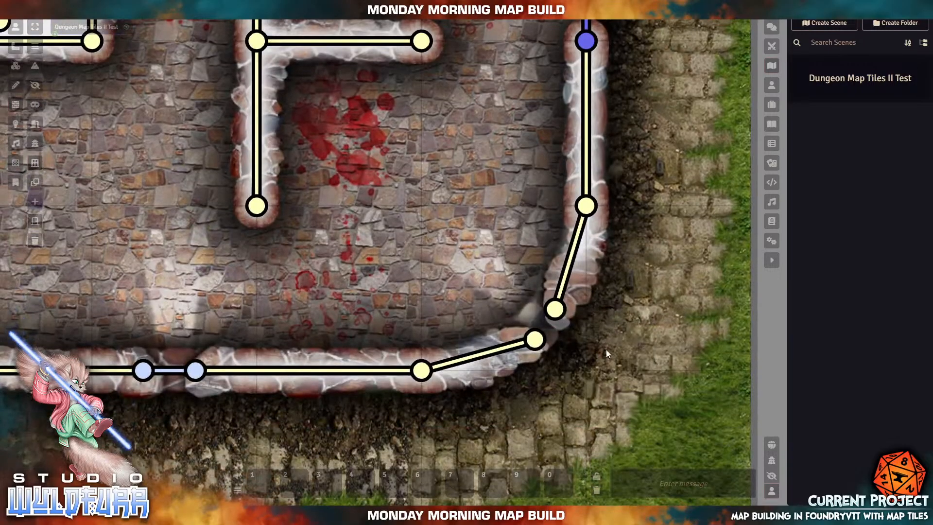
key(ctrl+v)
drag(616, 338, 555, 309)
drag(575, 432, 534, 339)
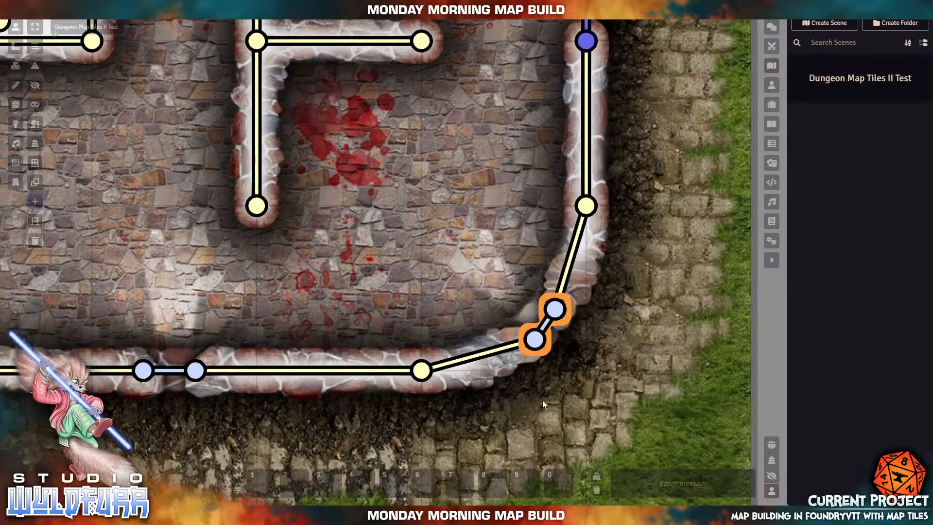
scroll(228, 362, down, 1)
scroll(228, 362, down, 6)
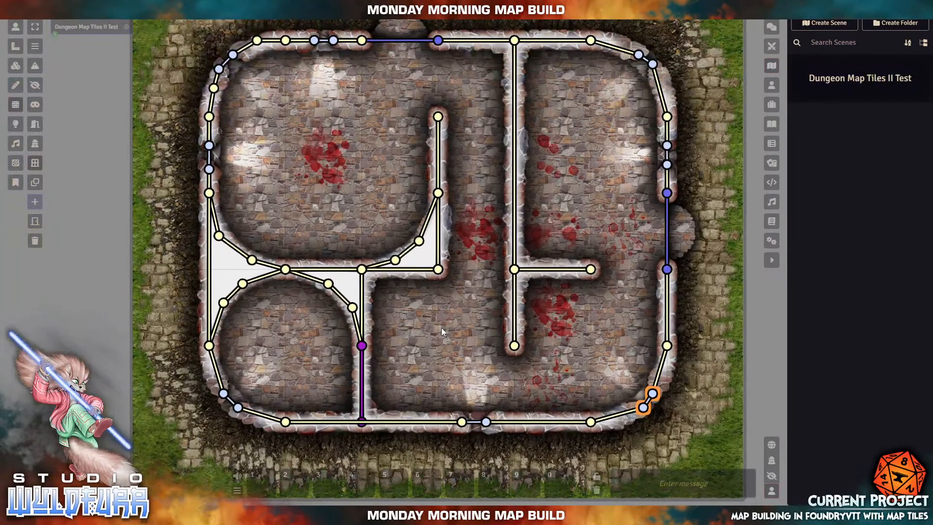
drag(439, 314, 430, 365)
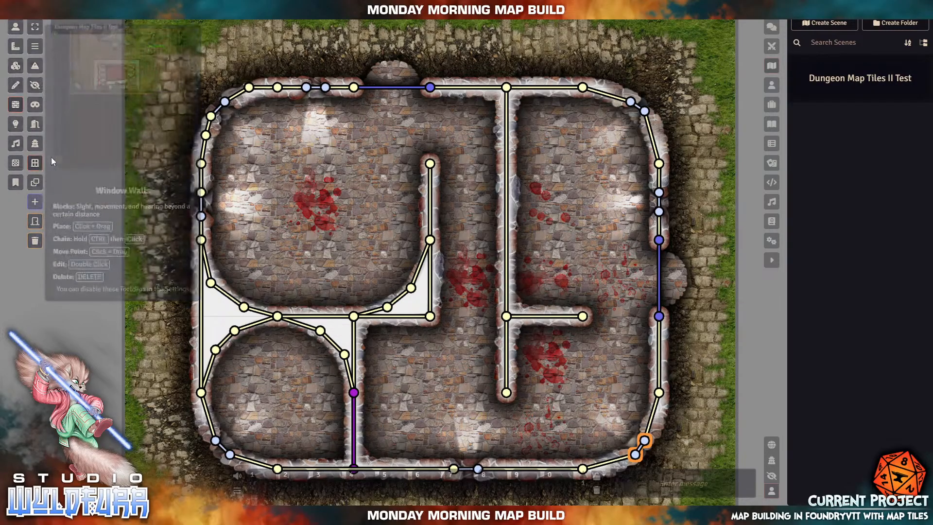
- Sketch two trial ordinary walls just outside the top-right corner
click(37, 46)
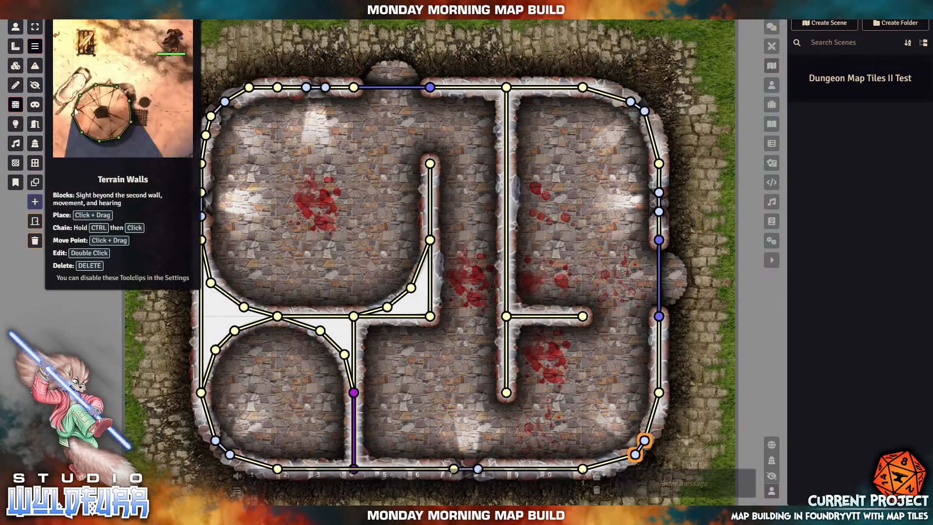
scroll(675, 209, up, 15)
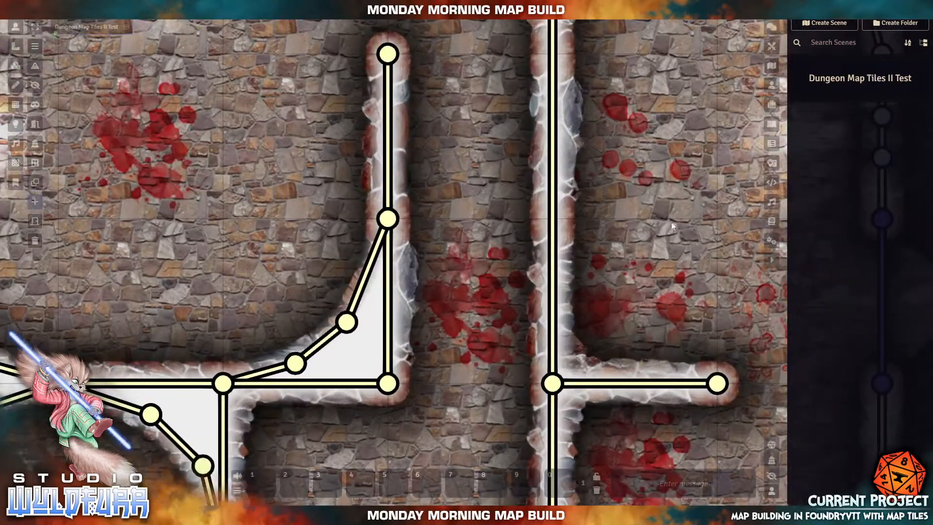
drag(641, 175, 415, 394)
drag(724, 258, 566, 224)
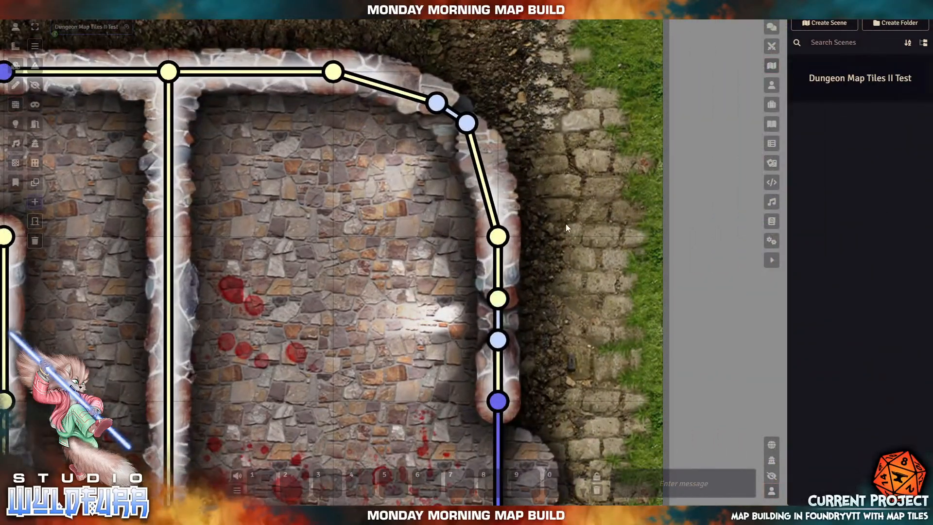
drag(611, 175, 560, 288)
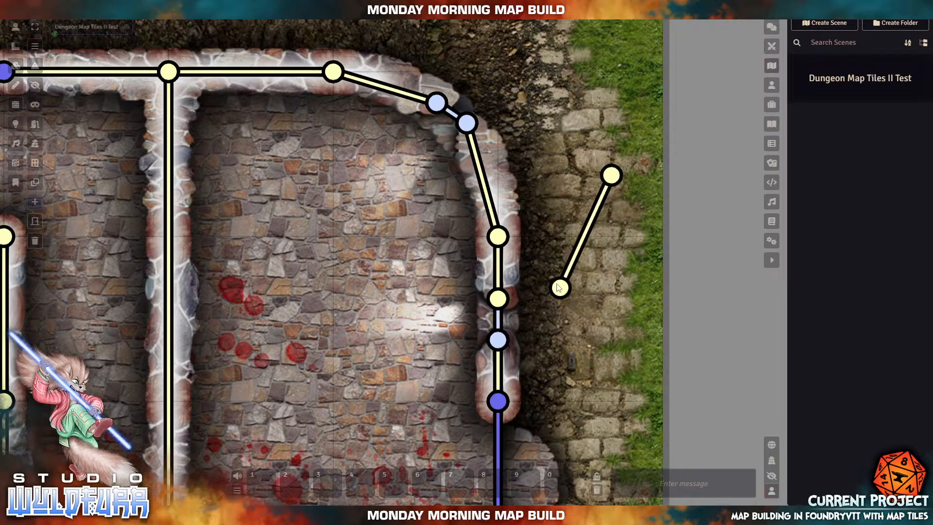
drag(612, 175, 582, 155)
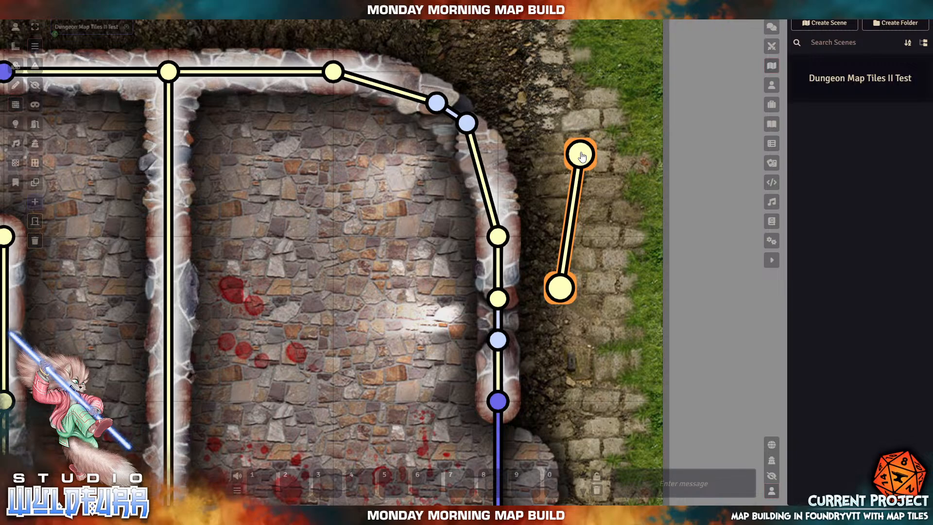
mouse_move(582, 158)
mouse_down()
mouse_move(612, 142)
mouse_move(604, 123)
mouse_move(594, 136)
mouse_move(499, 84)
mouse_move(527, 85)
mouse_move(571, 59)
mouse_move(628, 75)
mouse_move(539, 71)
mouse_move(535, 89)
mouse_move(518, 60)
mouse_move(559, 79)
mouse_move(520, 68)
mouse_move(586, 54)
mouse_move(616, 92)
mouse_move(546, 79)
mouse_move(533, 179)
mouse_move(521, 86)
mouse_move(504, 180)
mouse_move(521, 77)
mouse_move(563, 58)
mouse_move(648, 87)
mouse_move(546, 80)
mouse_move(543, 112)
mouse_move(551, 56)
mouse_move(533, 118)
mouse_move(533, 202)
mouse_move(565, 154)
mouse_move(527, 185)
mouse_move(541, 185)
mouse_move(520, 205)
mouse_move(559, 161)
mouse_move(532, 186)
mouse_move(531, 164)
mouse_move(537, 198)
mouse_move(533, 158)
mouse_move(538, 181)
mouse_up()
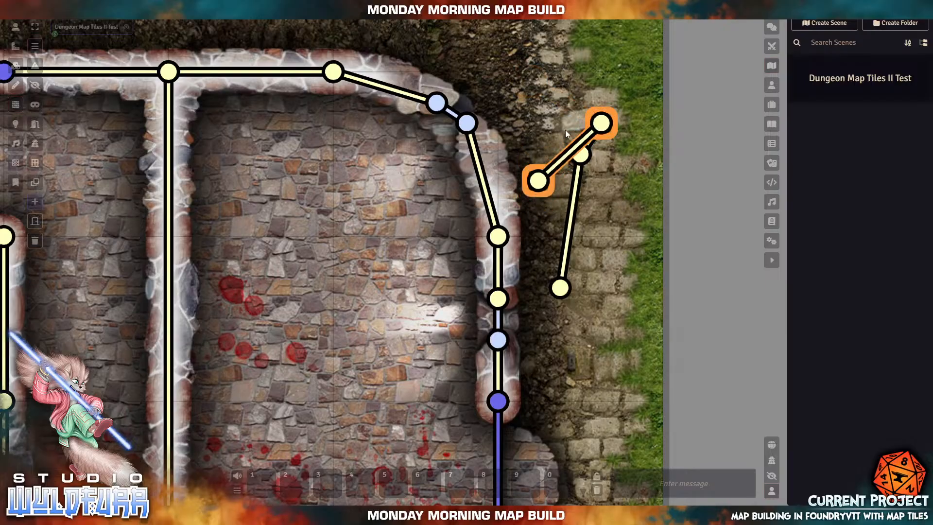
drag(538, 181, 581, 154)
- Delete both stray walls outside the top-right corner
click(587, 148)
key(Delete)
click(598, 127)
key(Delete)
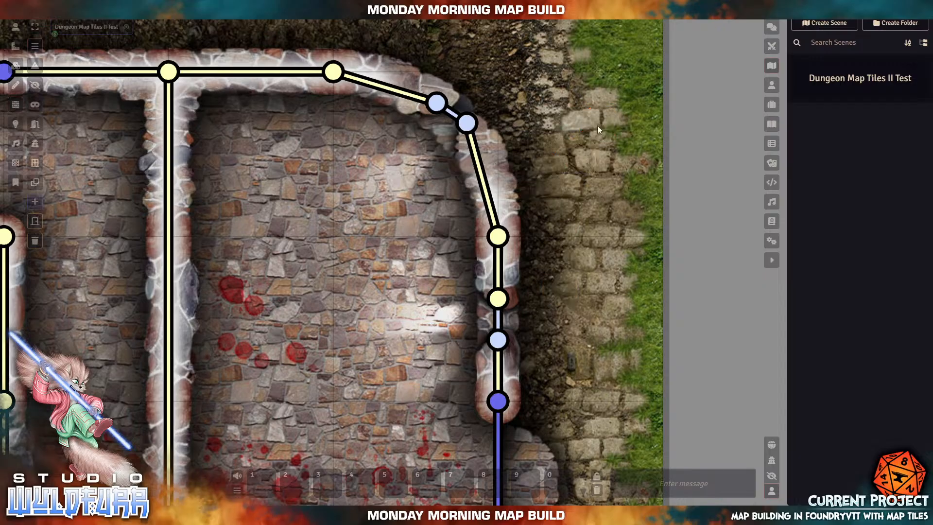
scroll(569, 202, down, 10)
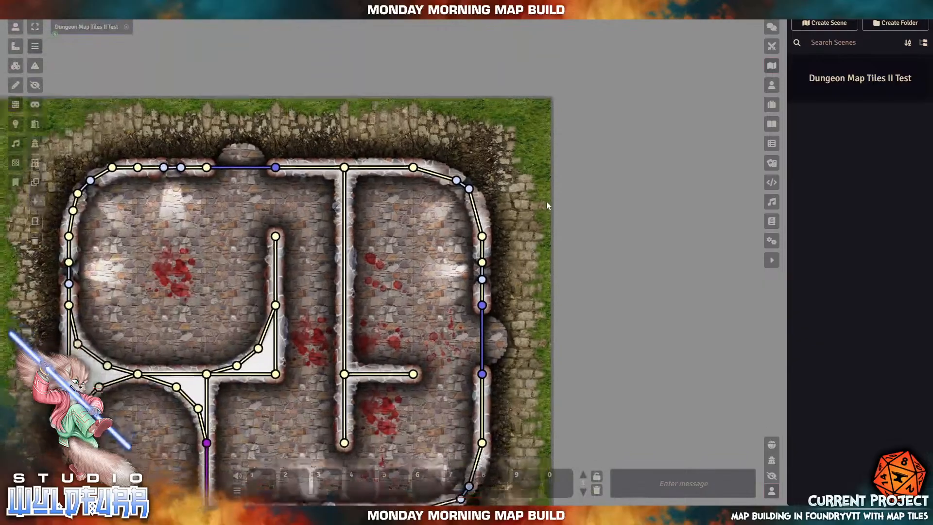
- Add a wall along the bottom of the lower-left round room, joined to the bottom joint
drag(546, 201, 589, 90)
drag(477, 271, 512, 252)
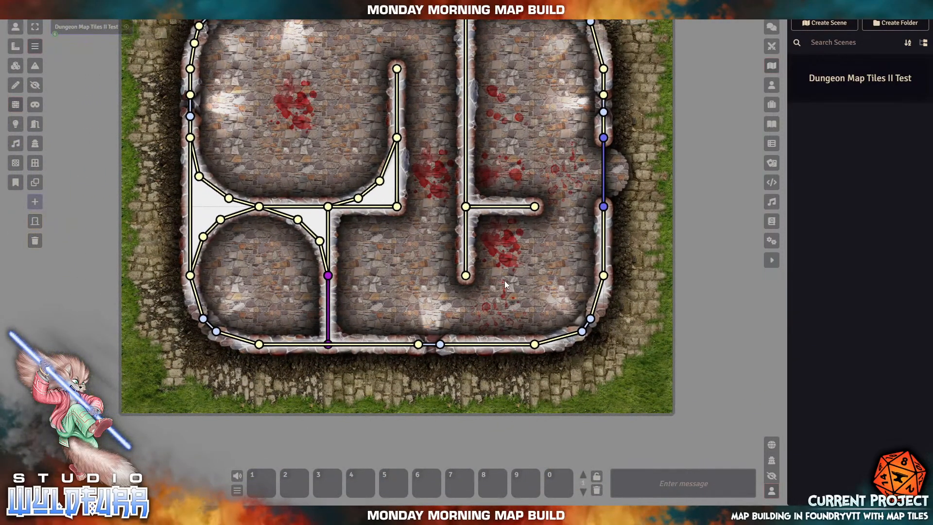
scroll(508, 280, up, 6)
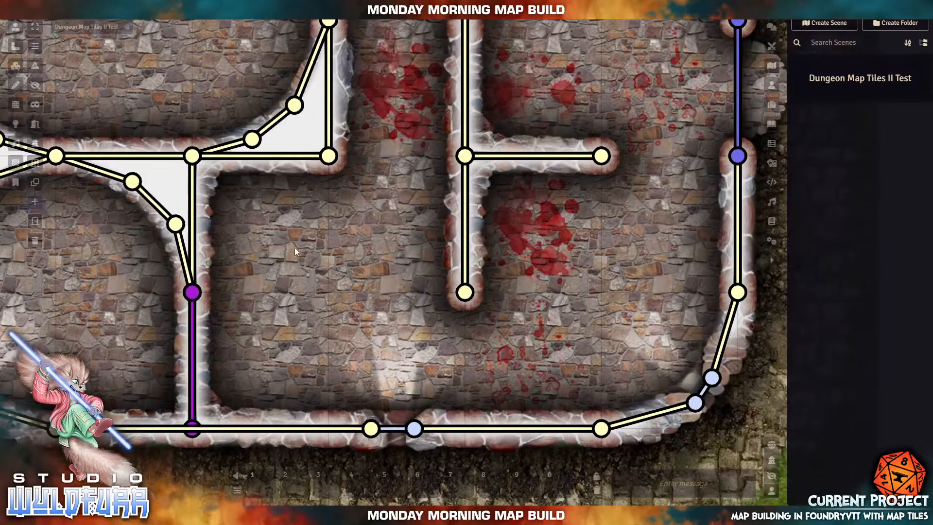
drag(295, 247, 355, 359)
drag(433, 276, 429, 176)
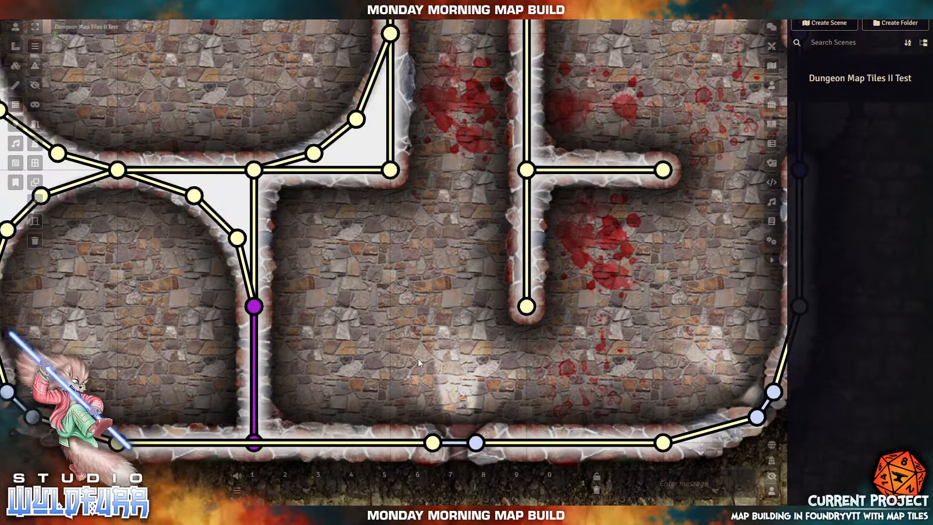
drag(391, 284, 612, 234)
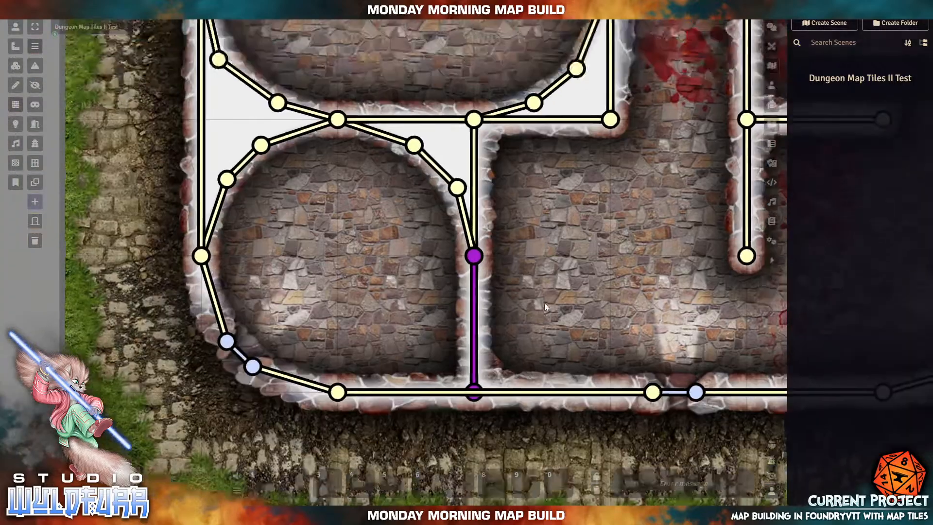
drag(545, 302, 543, 347)
drag(322, 296, 308, 166)
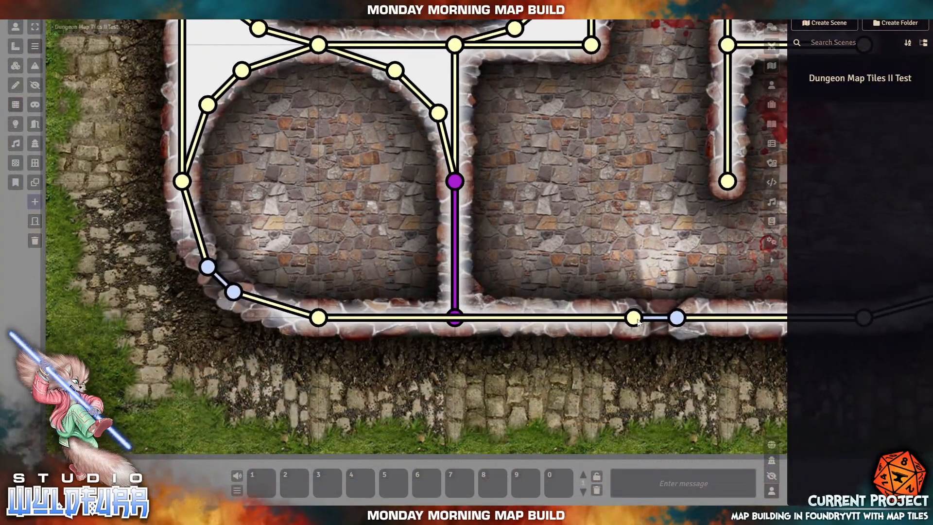
drag(634, 319, 454, 318)
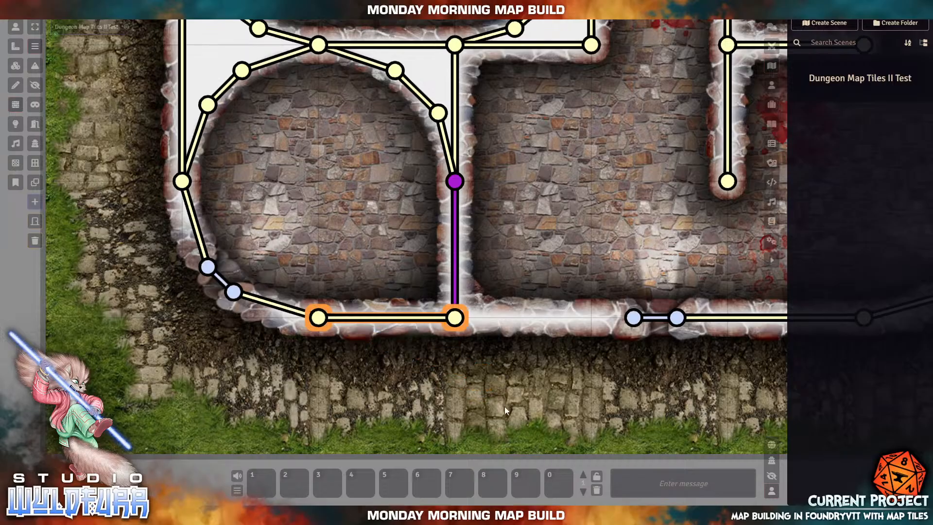
mouse_move(483, 413)
mouse_down()
mouse_move(584, 387)
mouse_move(634, 319)
mouse_up()
drag(483, 412, 454, 317)
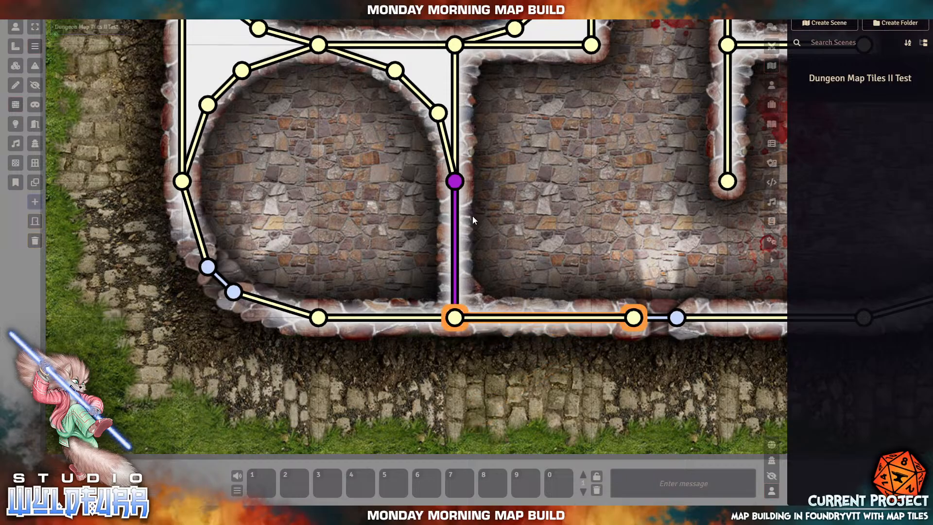
- Delete the stray diagonal wall and look over the round room and right-hand doorway
drag(599, 182, 556, 241)
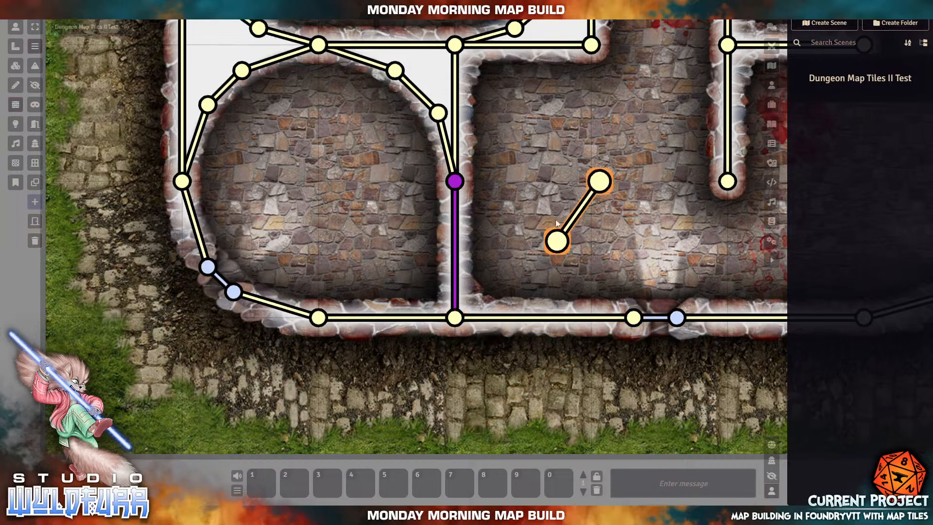
key(Delete)
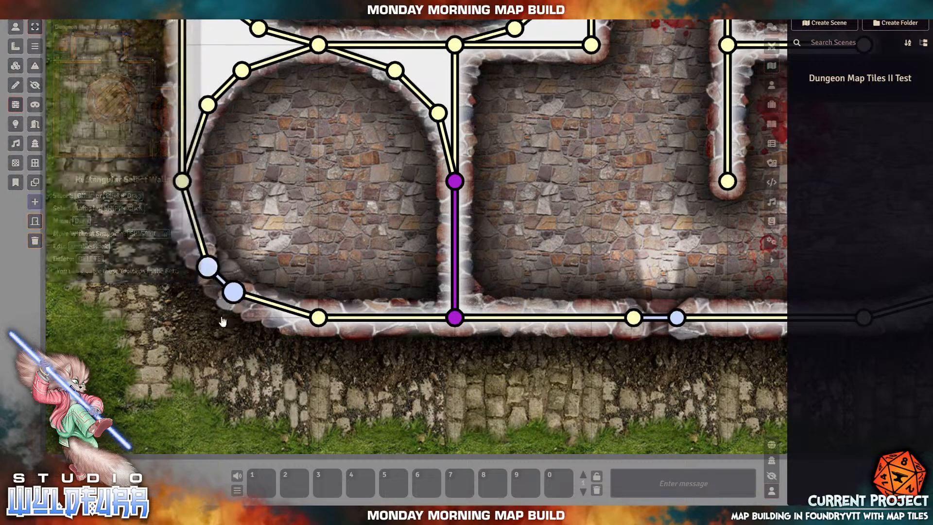
drag(107, 61, 349, 282)
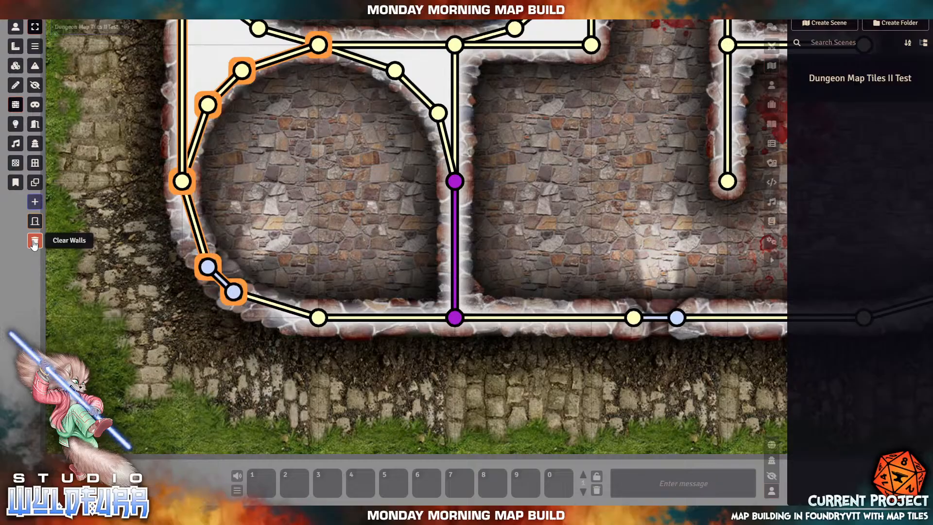
click(137, 340)
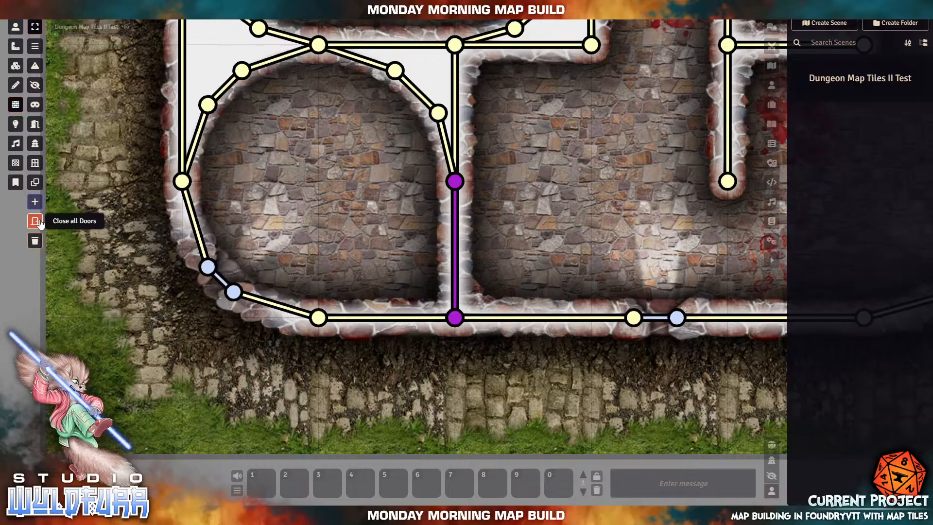
drag(559, 120, 382, 247)
drag(485, 361, 384, 264)
drag(538, 202, 385, 486)
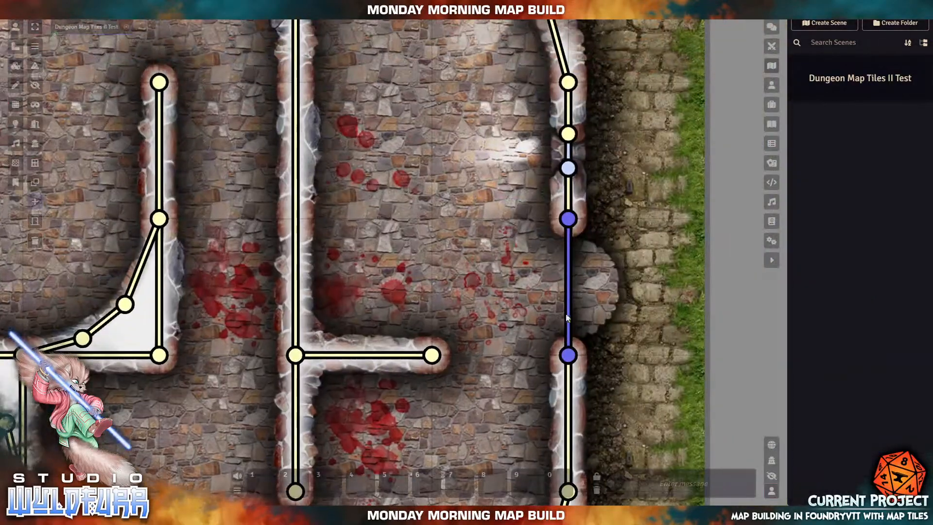
drag(538, 254, 705, 503)
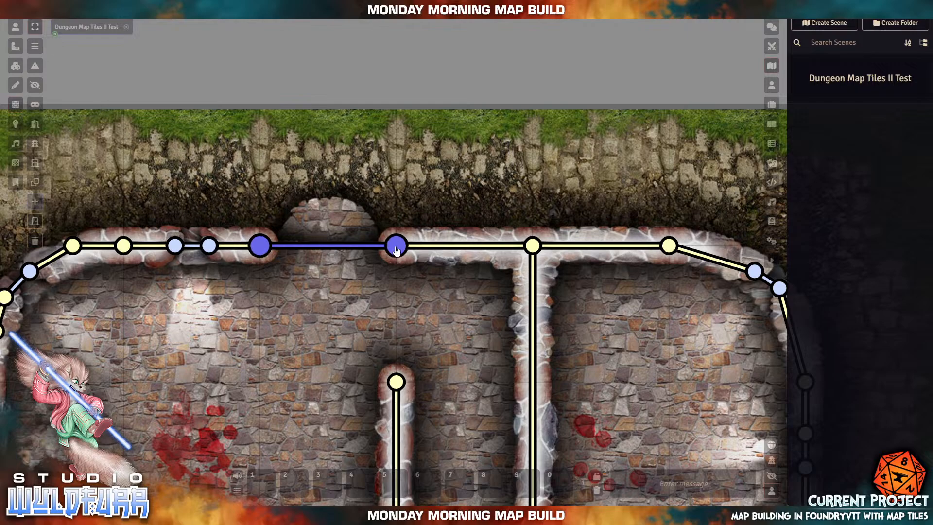
- Leave wall editing, then open and close the right-hand doorway's door to test it
click(15, 28)
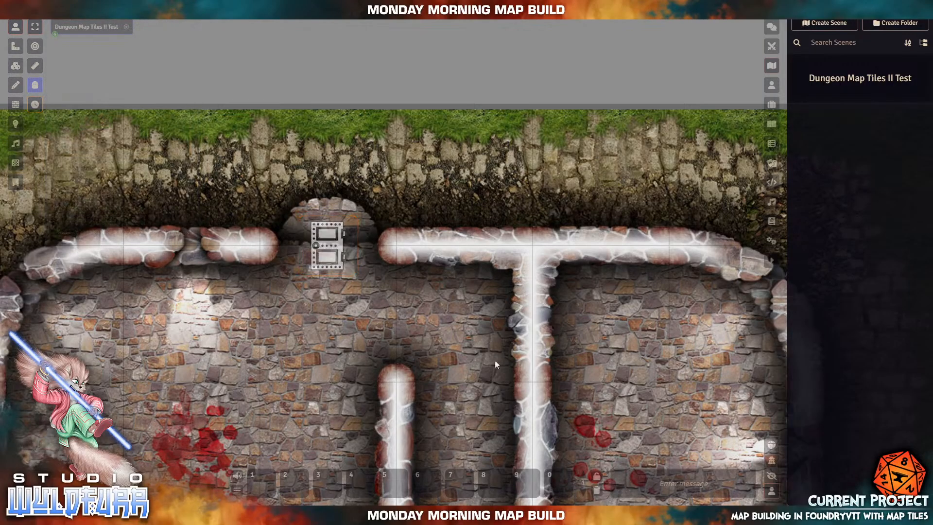
drag(496, 336, 384, 192)
drag(479, 306, 315, 176)
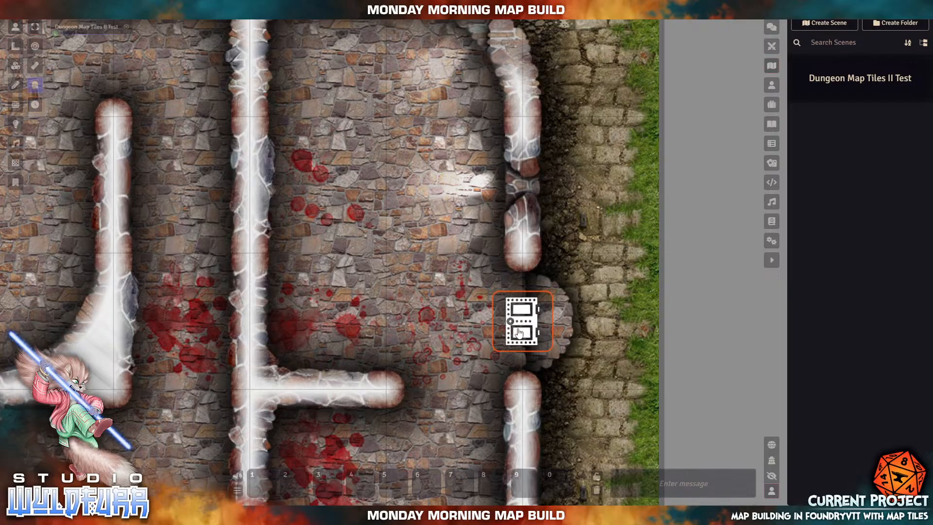
click(520, 326)
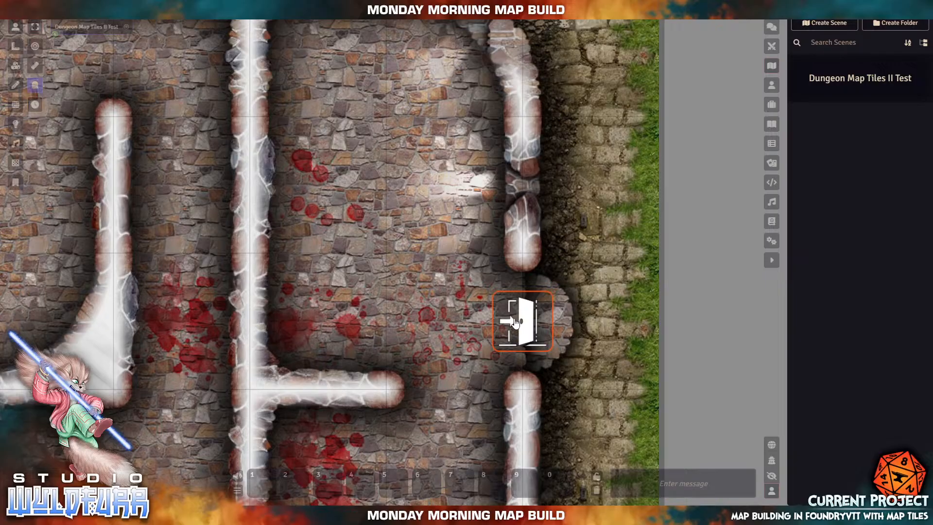
click(516, 339)
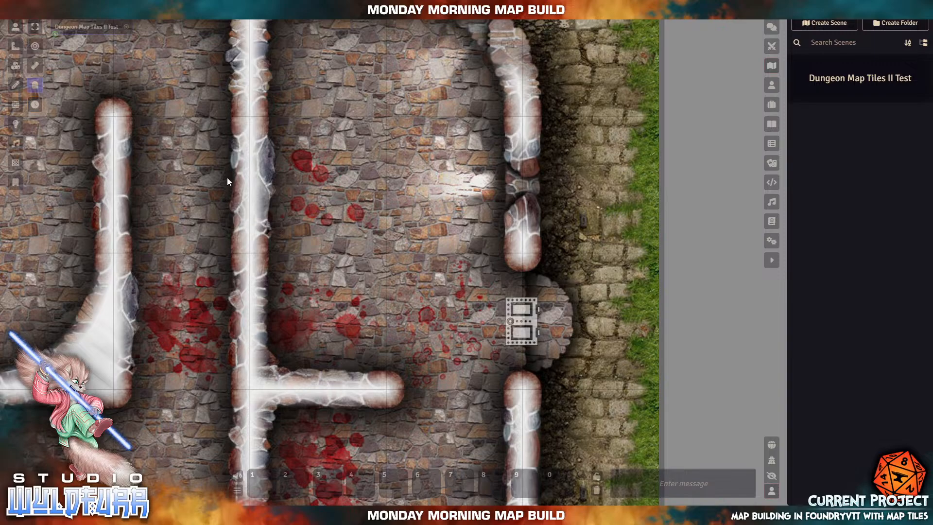
- Pan over the top-right room, right edge and left-hand rooms to review the map
drag(227, 177, 253, 370)
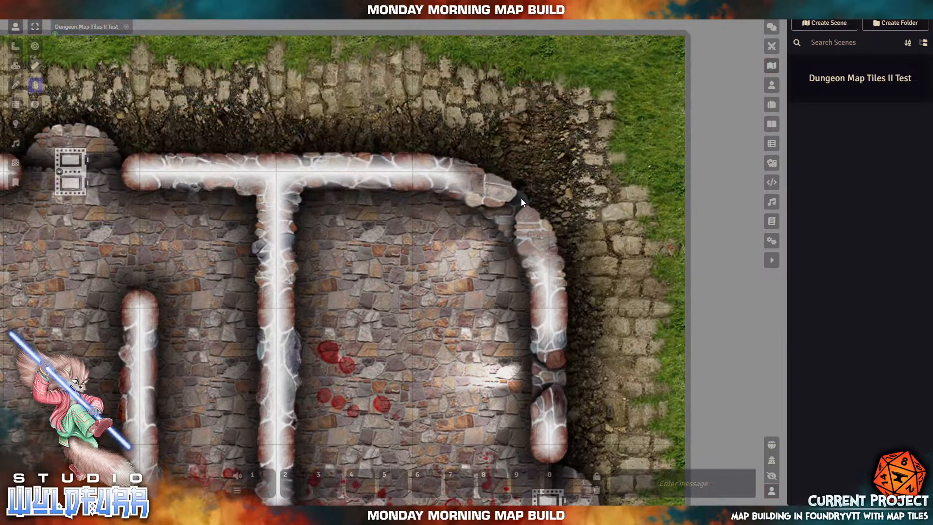
drag(471, 282, 377, 151)
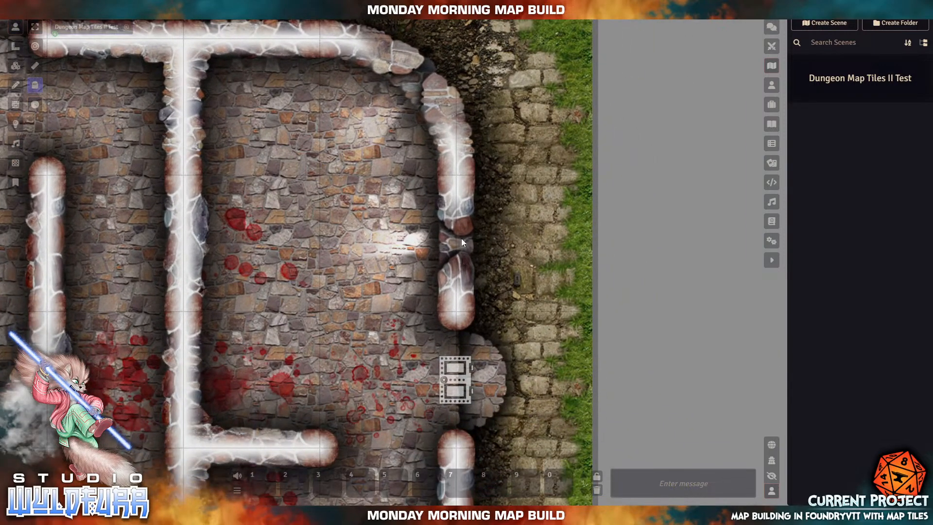
drag(456, 306, 492, 65)
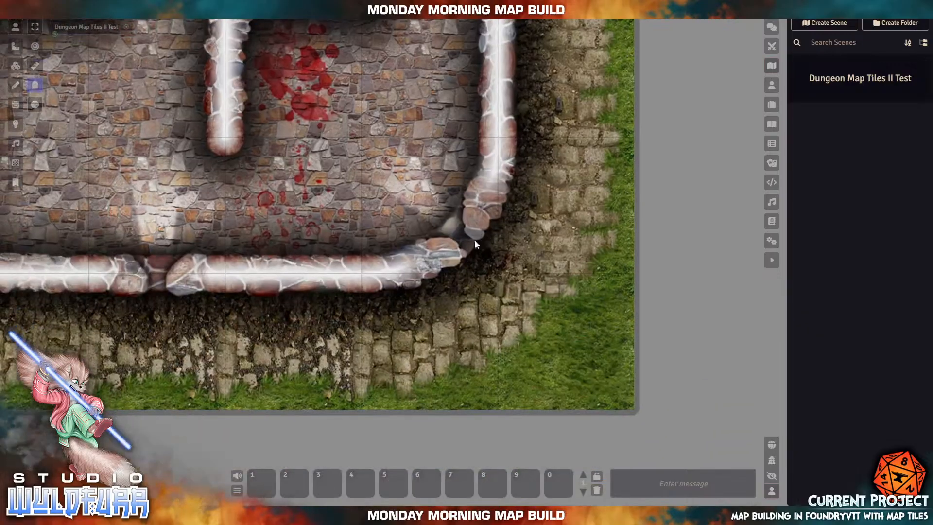
drag(186, 117, 459, 381)
drag(262, 215, 452, 395)
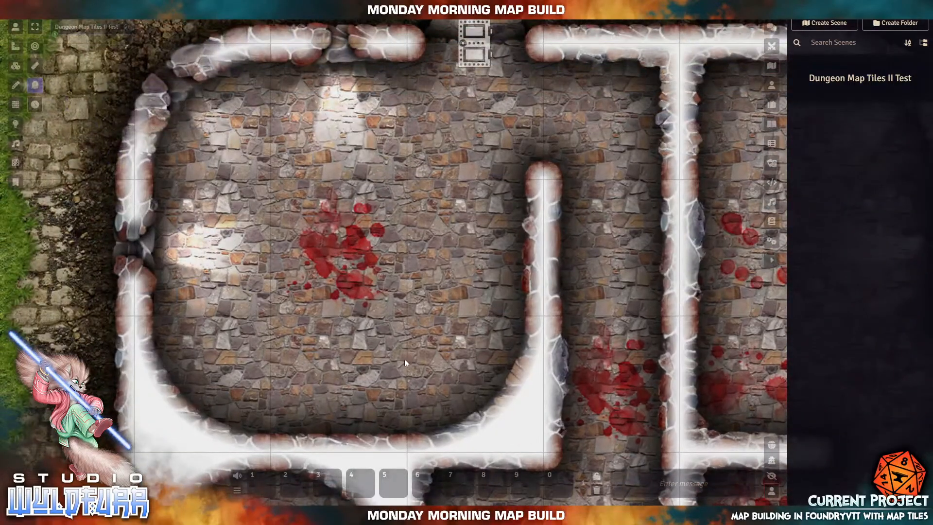
drag(346, 295, 343, 148)
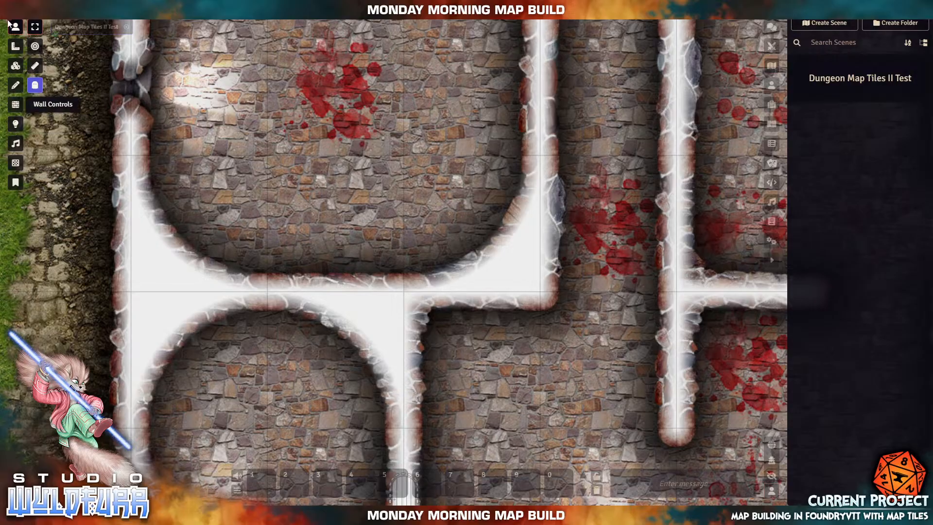
- Switch to Lighting Controls, zoom out and centre the whole dungeon map
click(15, 125)
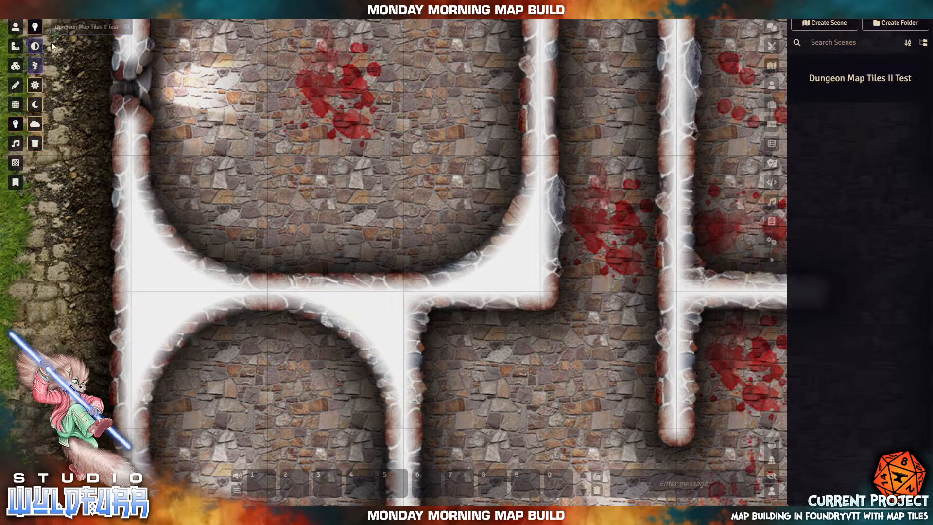
drag(286, 129, 263, 189)
scroll(409, 233, down, 3)
scroll(409, 234, down, 14)
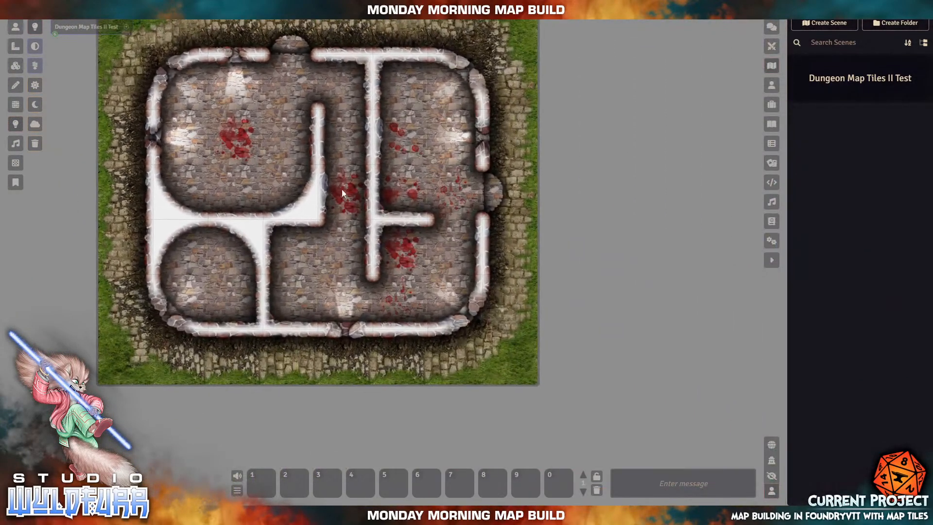
drag(342, 189, 375, 229)
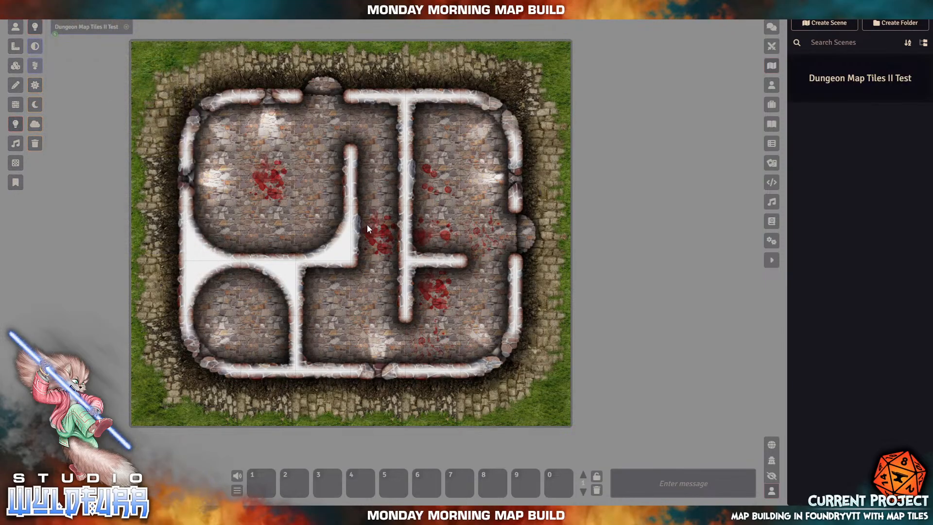
drag(367, 228, 434, 246)
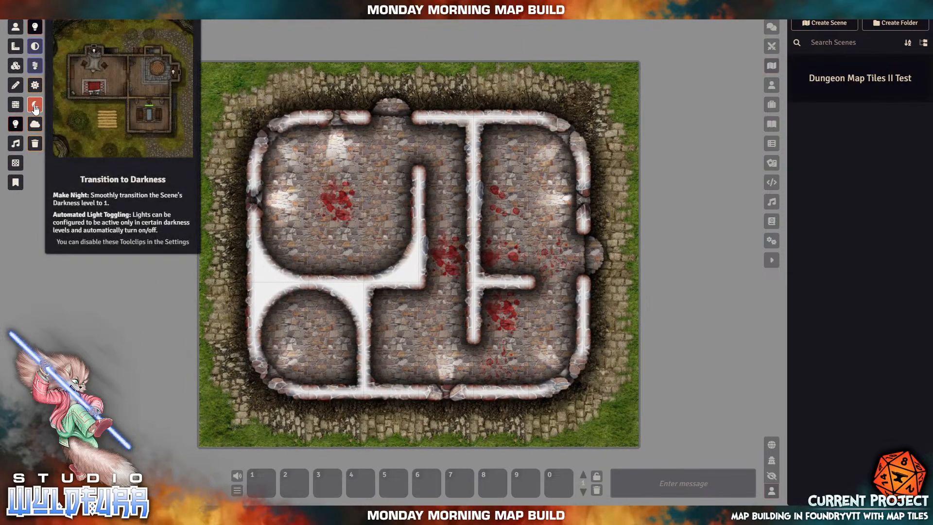
- Switch the scene to night with the Transition to Darkness tool
click(35, 106)
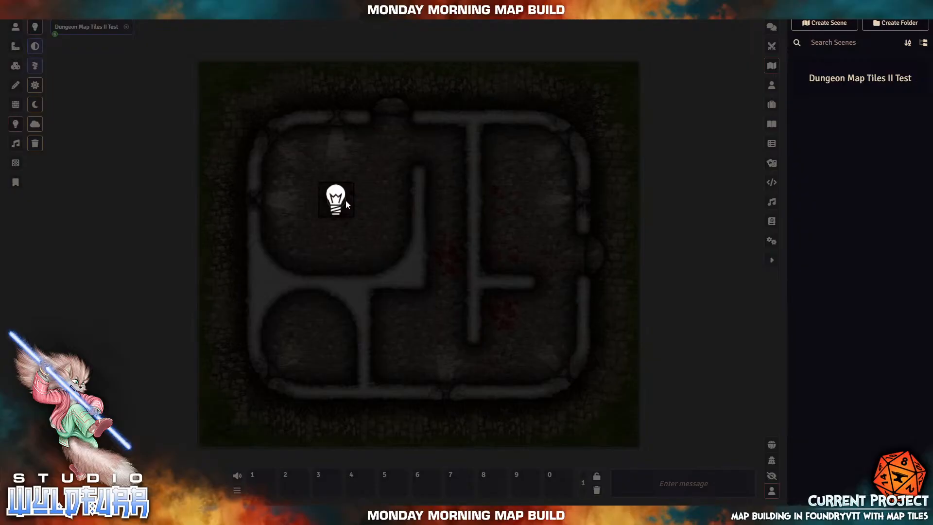
- Drag out a light from the top-left room's centre, sizing its radius to reach the room's walls
drag(346, 200, 410, 245)
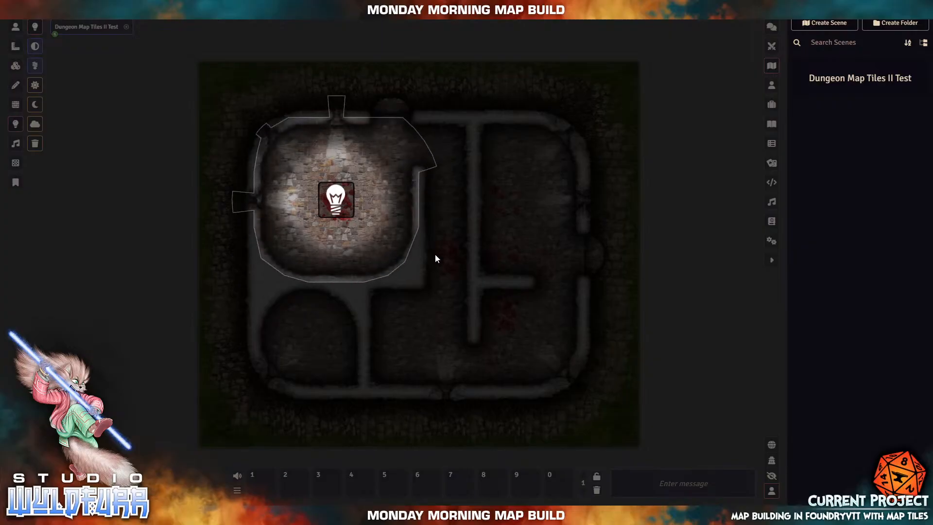
drag(523, 296, 429, 264)
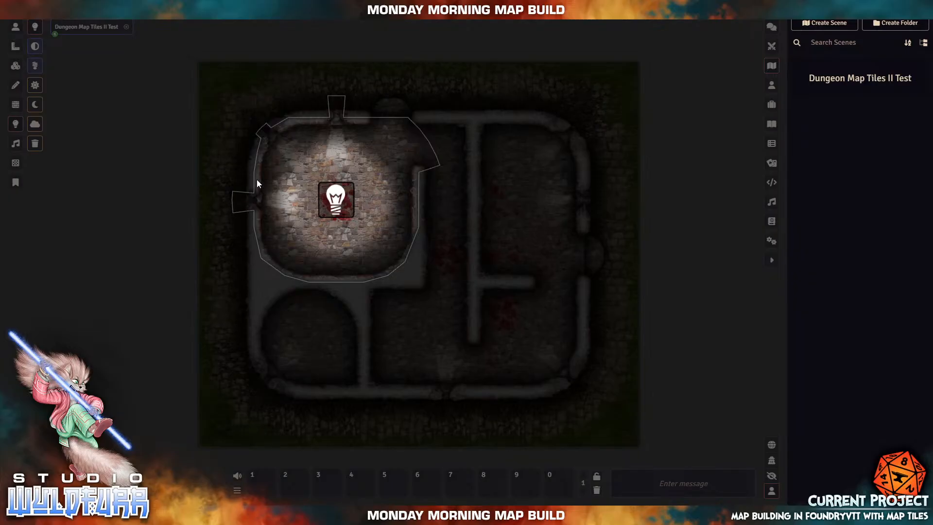
scroll(257, 180, up, 10)
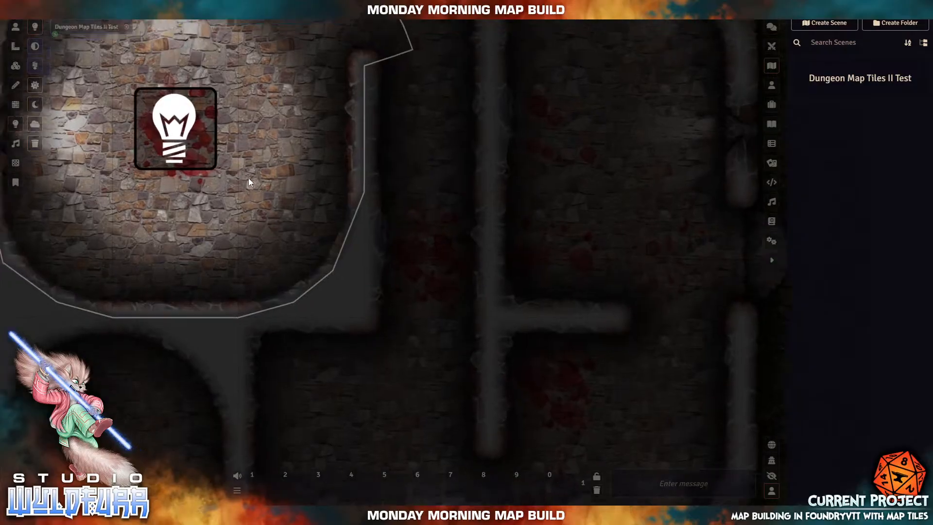
drag(236, 155, 509, 315)
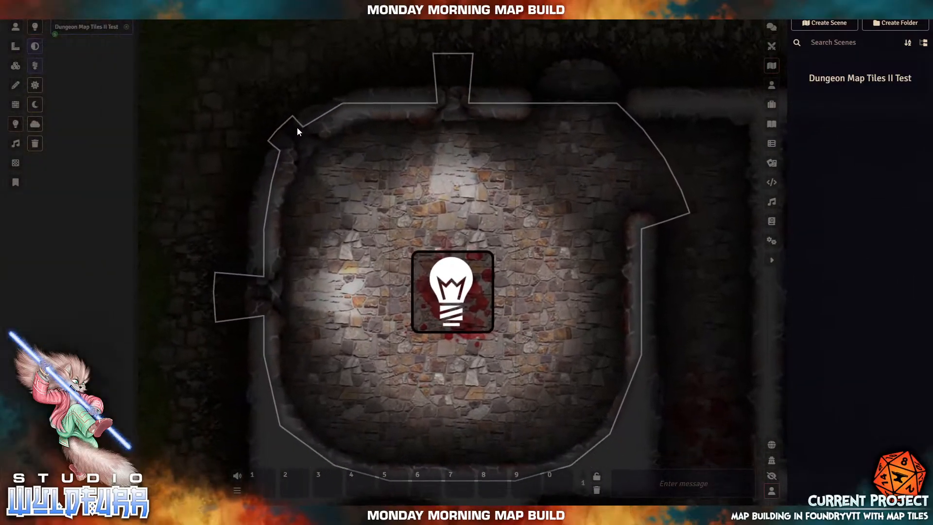
click(17, 105)
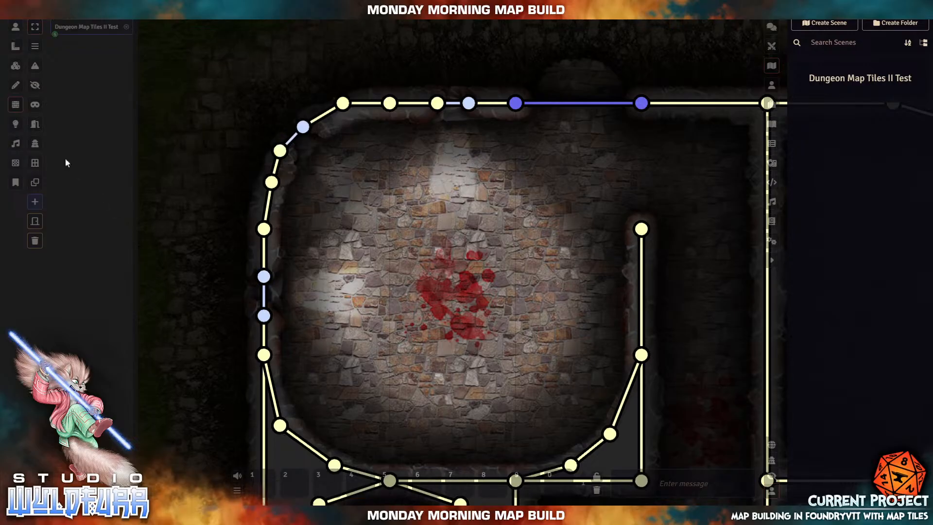
click(16, 123)
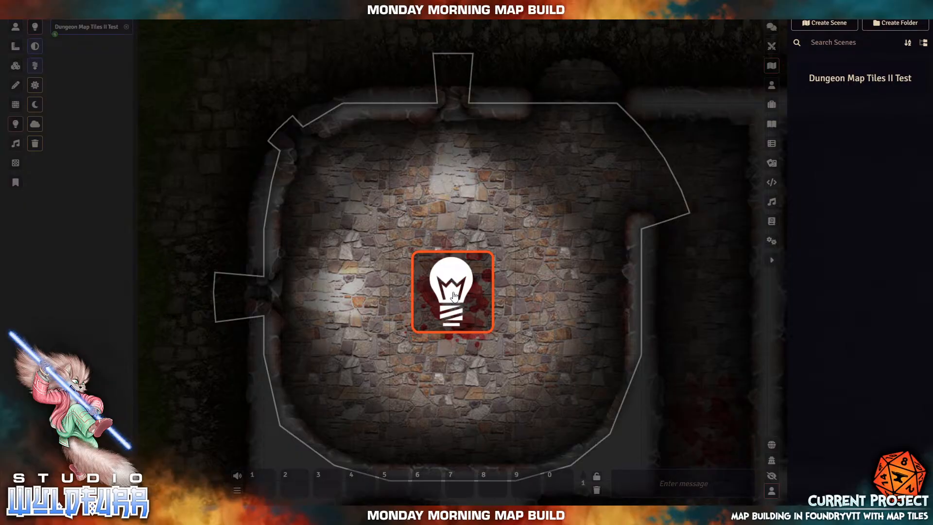
- Drag the upper-left room's light a short way up and right, closer to the room's centre
drag(450, 295, 490, 265)
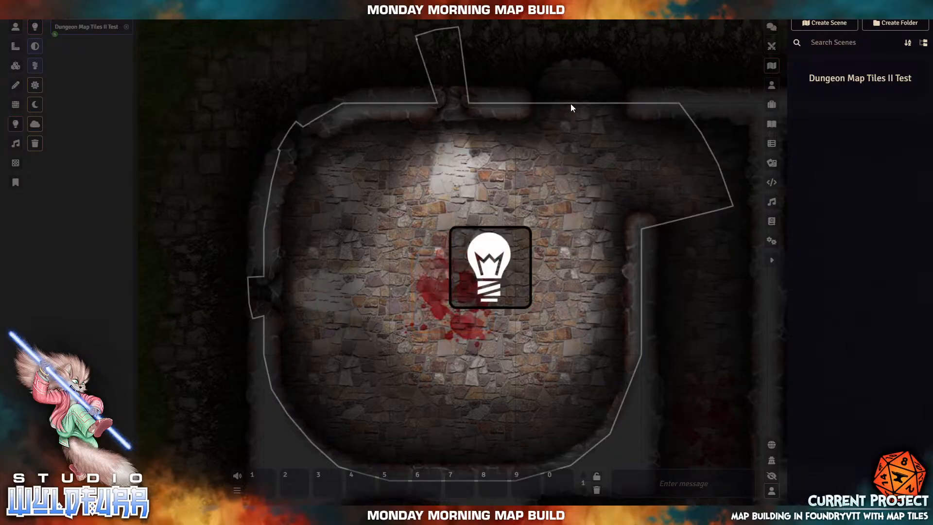
- Open the door at the top of the room from token controls, then return to lighting
click(16, 26)
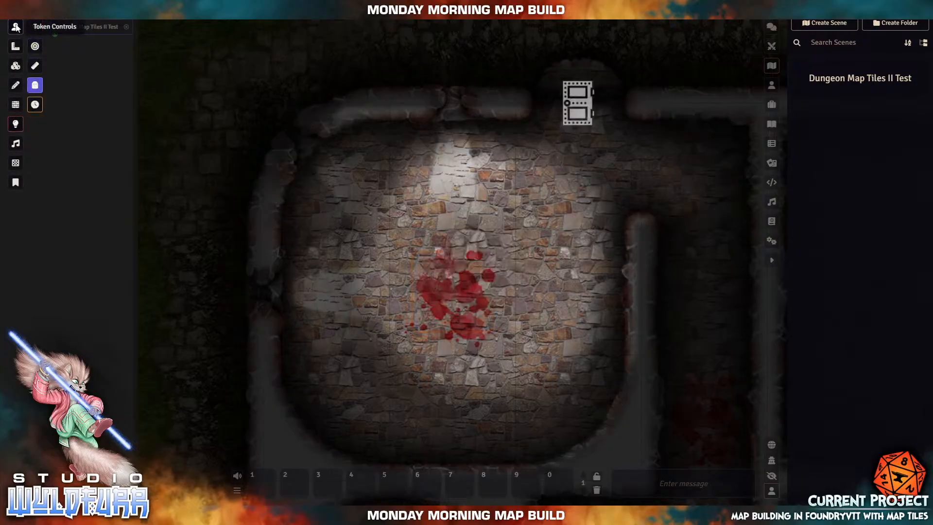
click(581, 106)
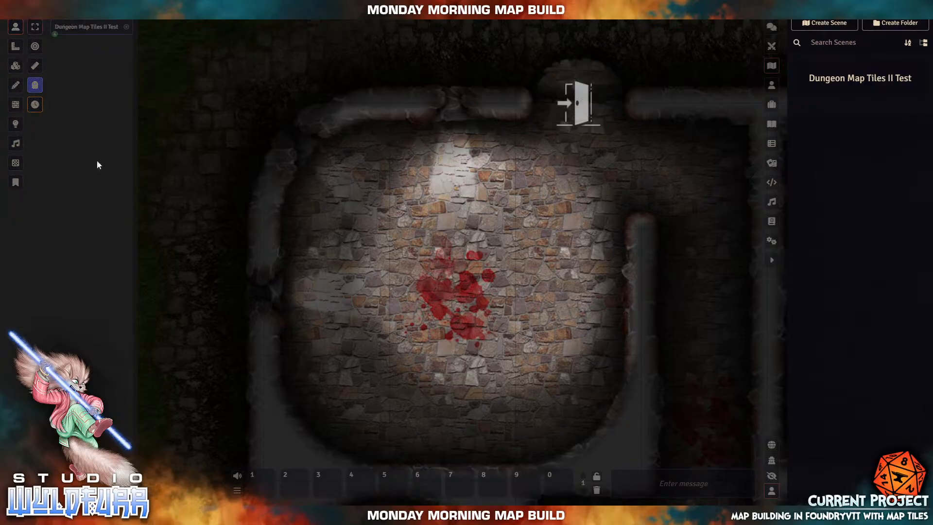
click(15, 125)
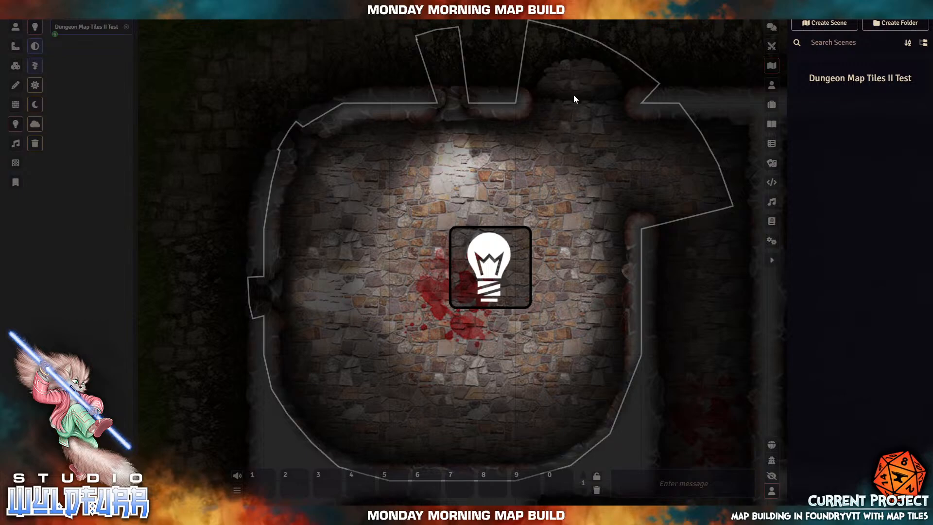
- Reposition the light within the top room, then drag it out to the map's grassy top-left corner
drag(491, 284, 568, 175)
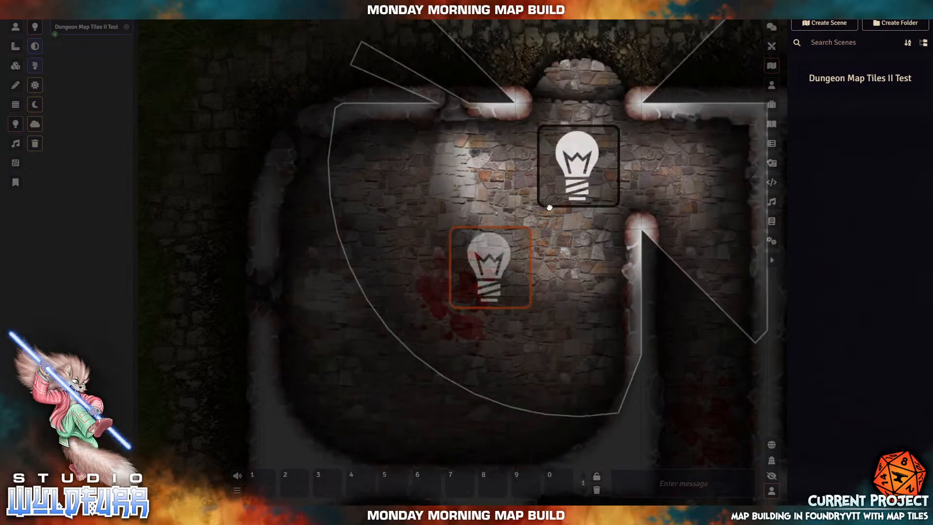
mouse_move(549, 207)
mouse_down()
mouse_move(512, 257)
mouse_move(543, 219)
mouse_up()
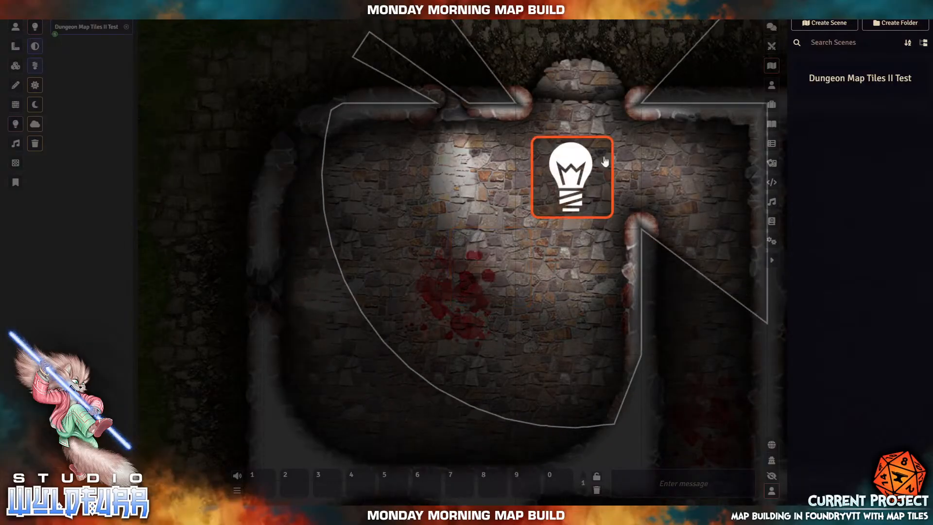
scroll(553, 228, down, 4)
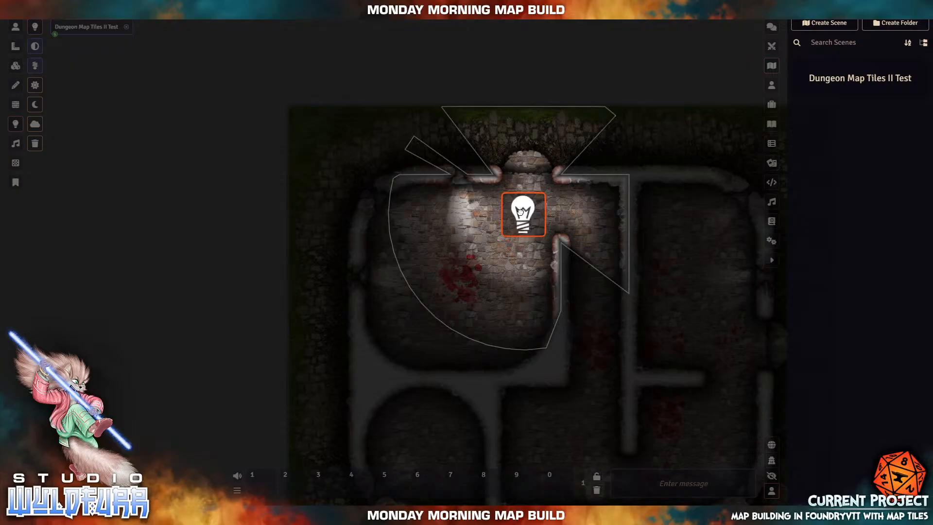
drag(520, 210, 338, 144)
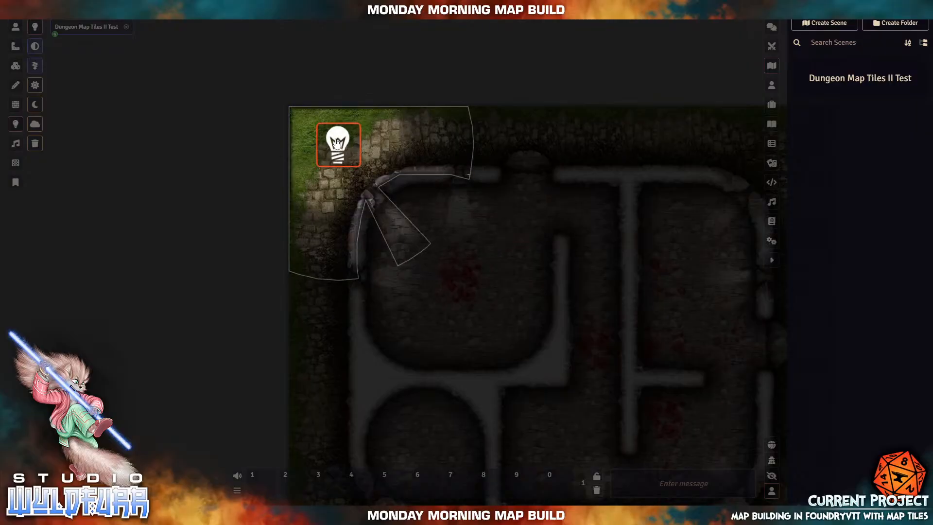
- Drag the light rightward along the map's top edge and down into the top-left room's middle
drag(332, 147, 414, 118)
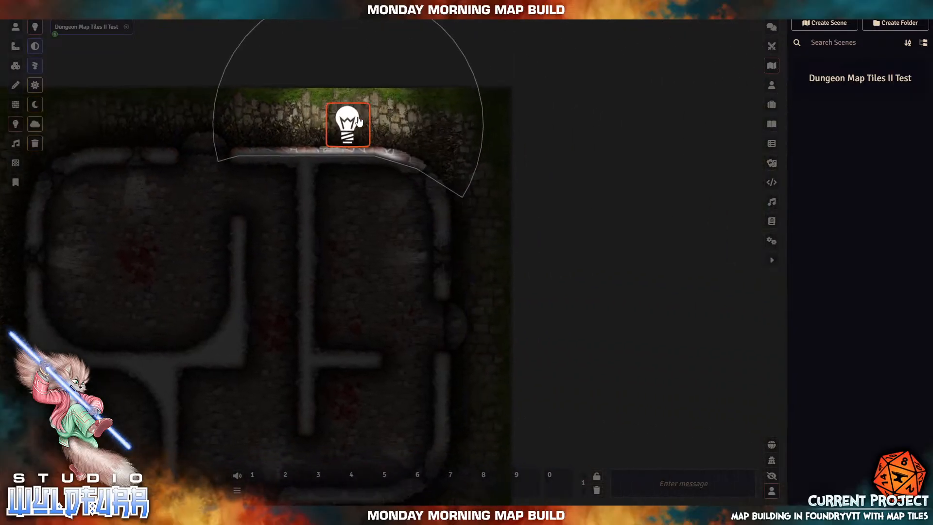
drag(352, 120, 416, 227)
- Toggle the top-left room's light off and on repeatedly, leaving it switched on
right_click(159, 252)
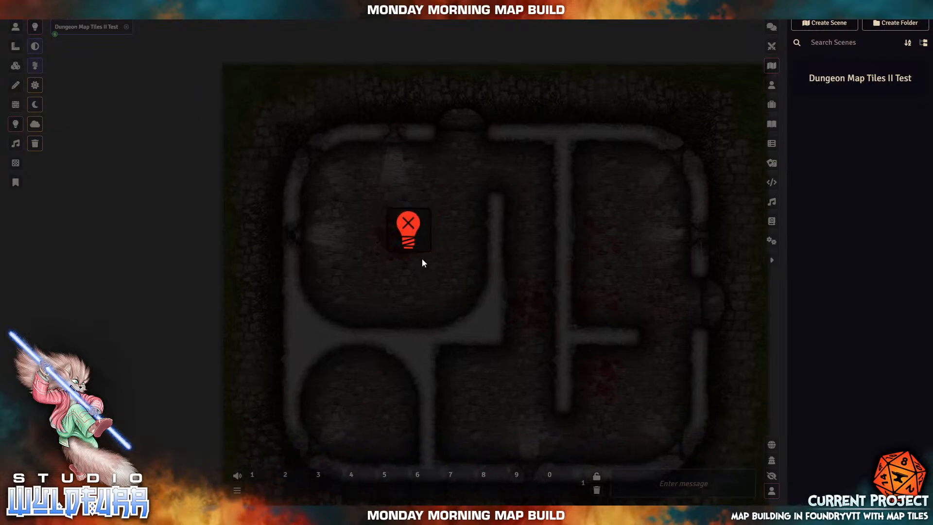
right_click(410, 229)
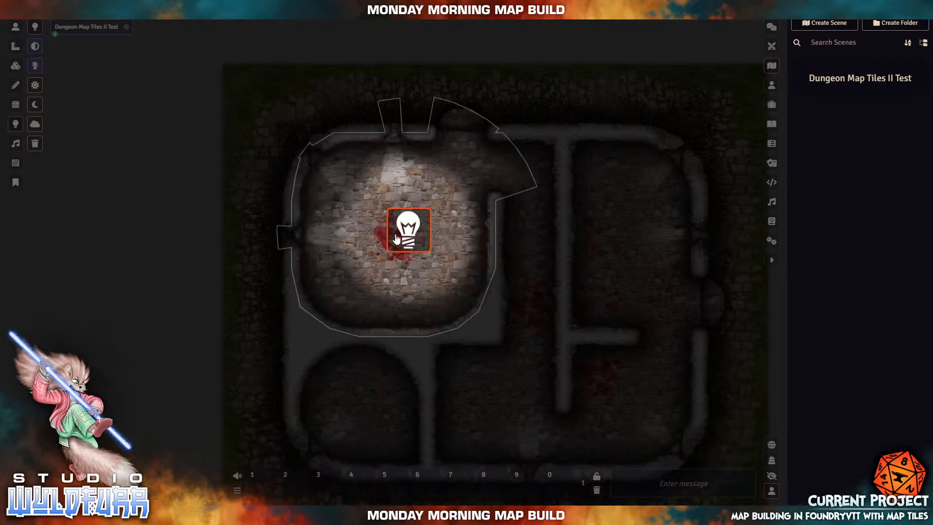
right_click(409, 227)
right_click(409, 227)
right_click(409, 228)
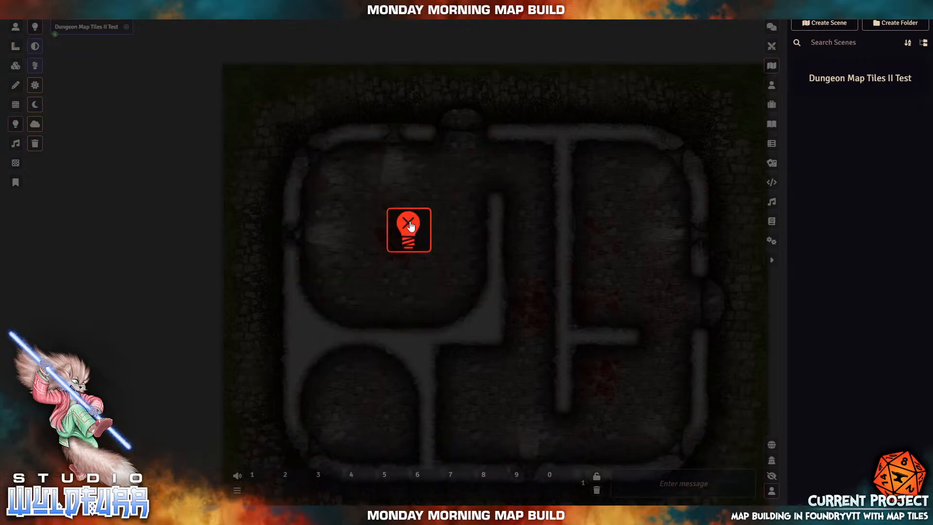
right_click(409, 228)
- Open the light's Ambient Light configuration, reposition the window, and select the Dim radius value
double_click(402, 230)
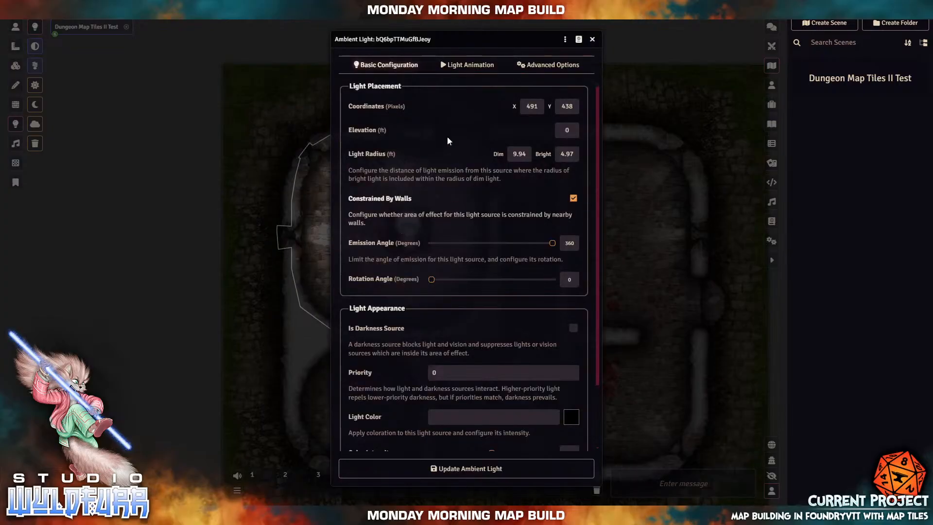
drag(457, 44, 625, 44)
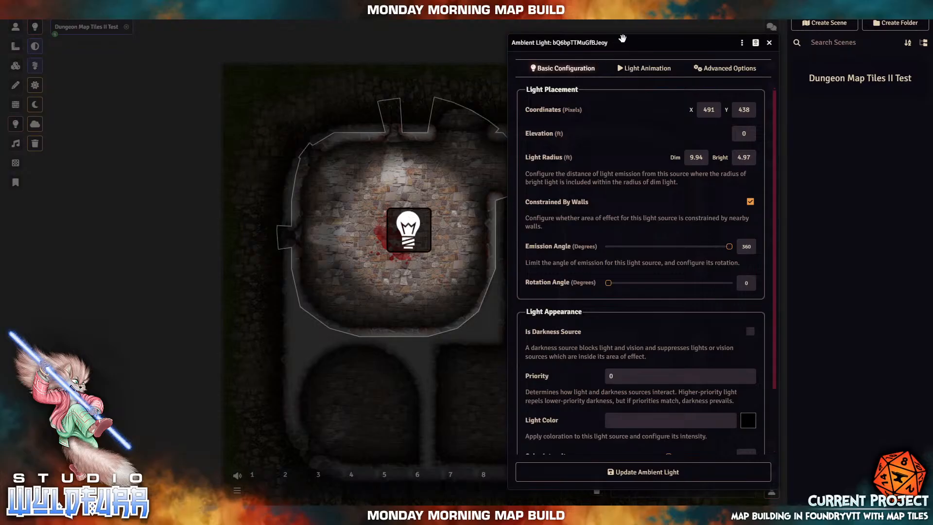
drag(627, 45, 543, 47)
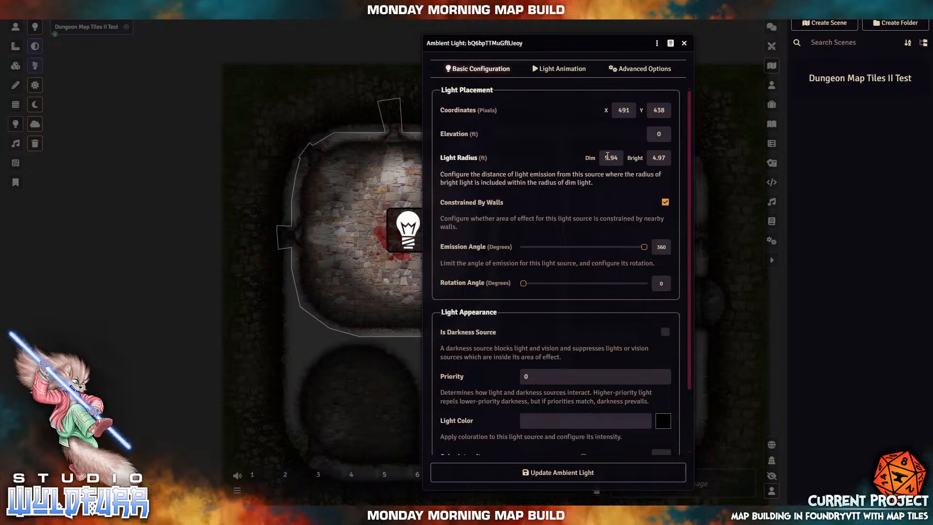
double_click(607, 156)
- Set the light's Dim radius to 20, then drag it up into the alcove above the north doorway
text(20)
key(Return)
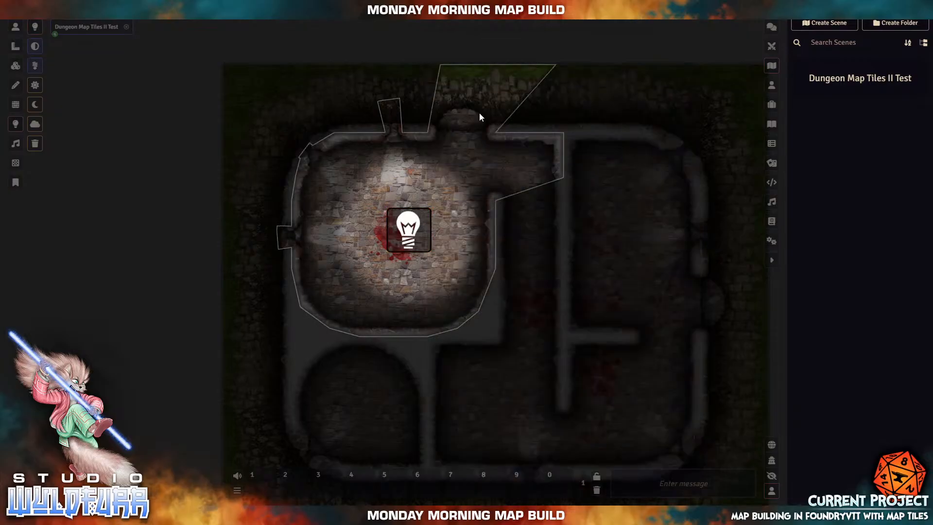
drag(375, 231, 521, 410)
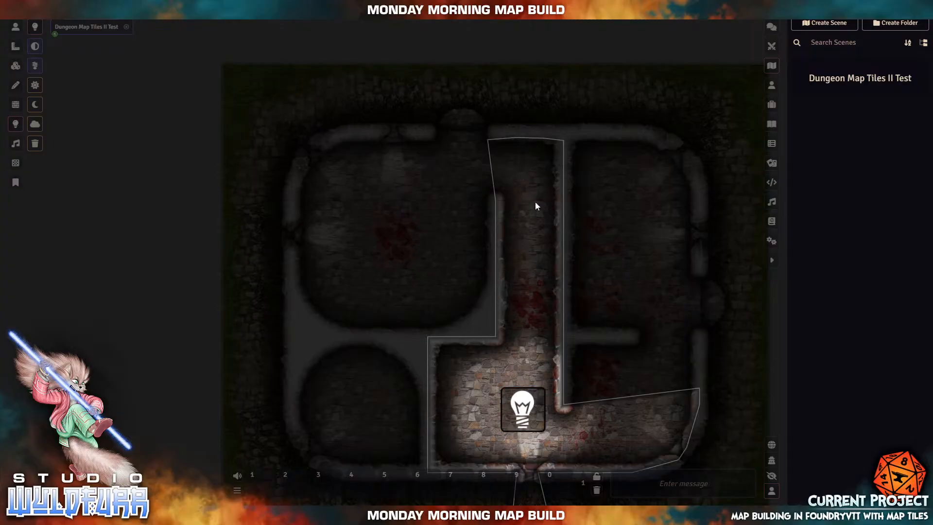
drag(524, 417, 461, 97)
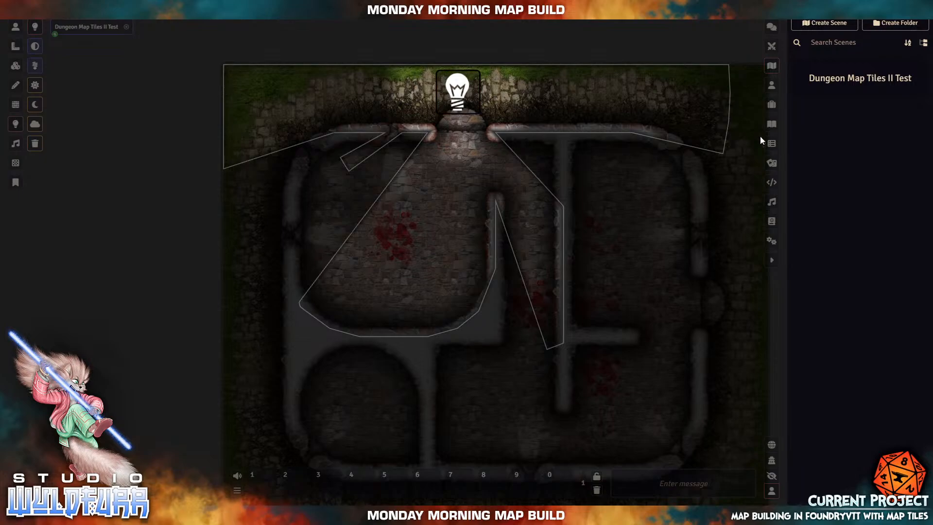
- Reopen the entrance light's config on the left side and try radius values, leaving Dim at 15
double_click(453, 101)
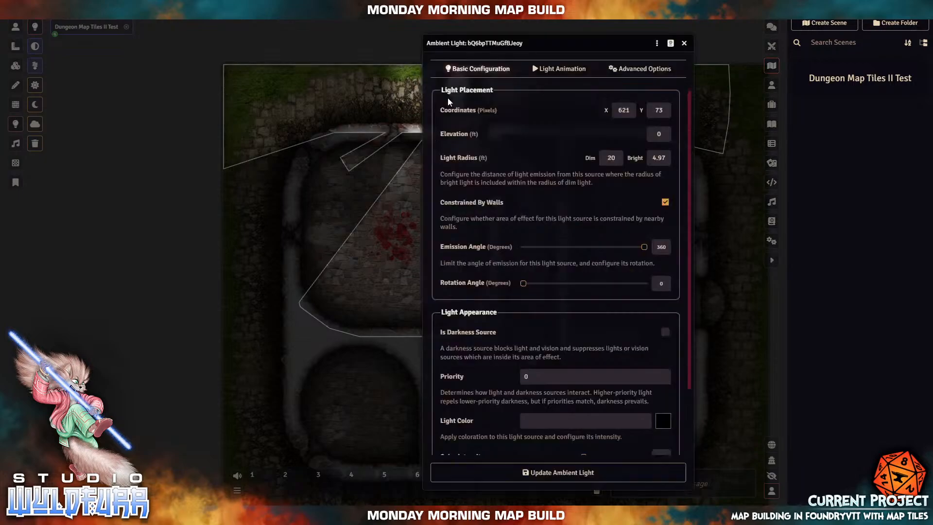
drag(446, 44, 97, 29)
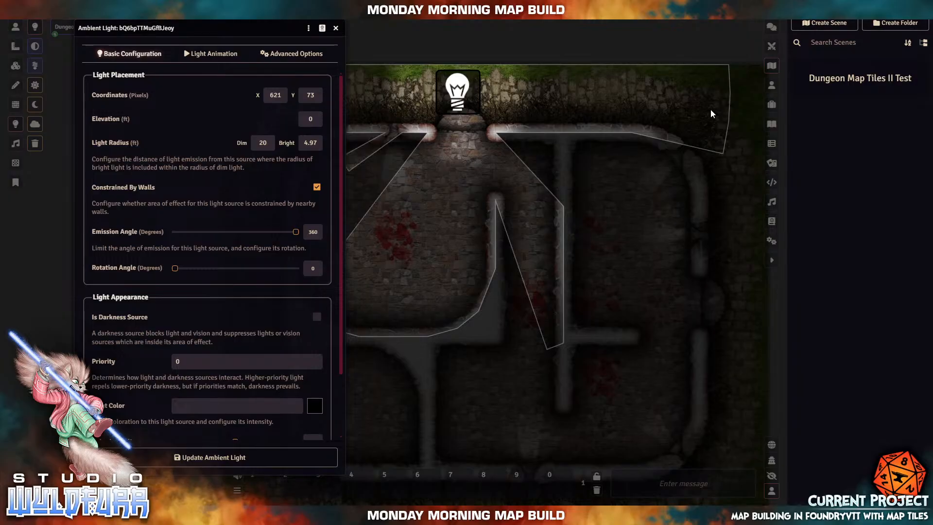
double_click(301, 147)
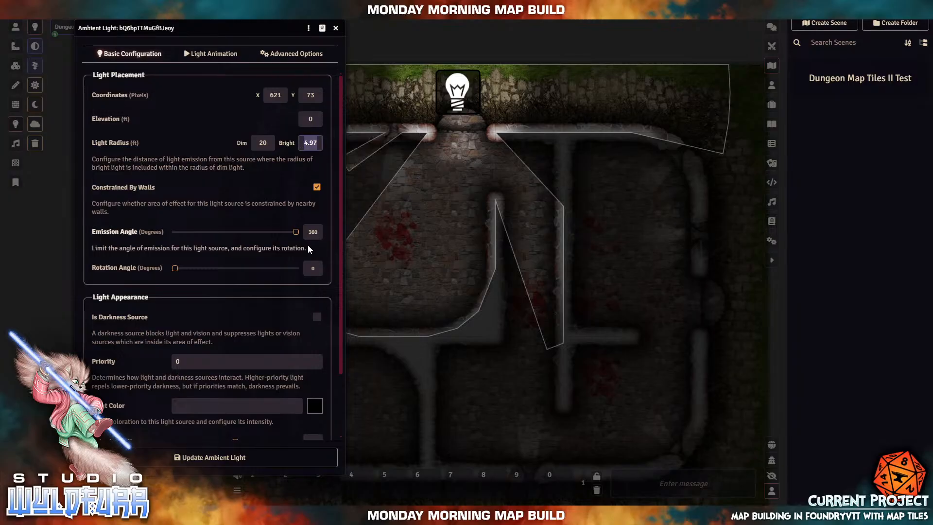
text(10)
key(Tab)
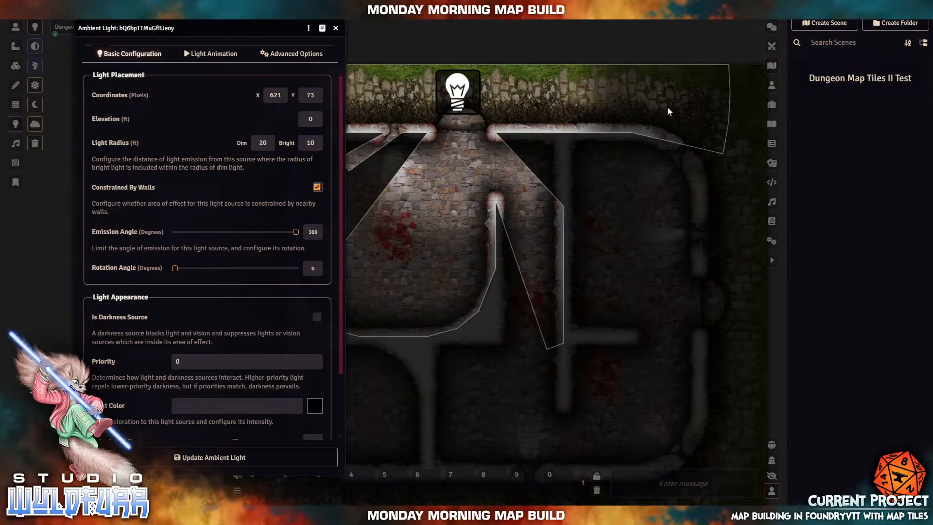
click(263, 143)
key(BackSpace)
text(15)
key(Tab)
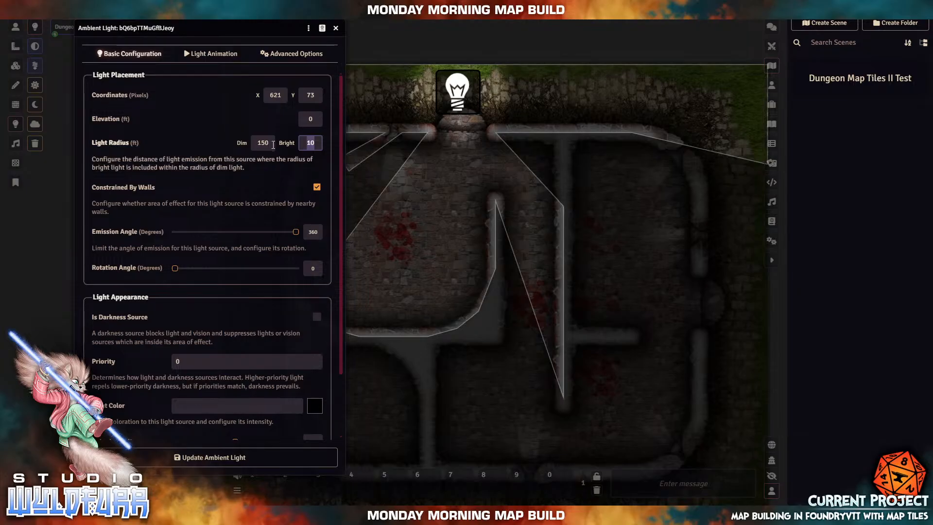
click(267, 143)
key(BackSpace)
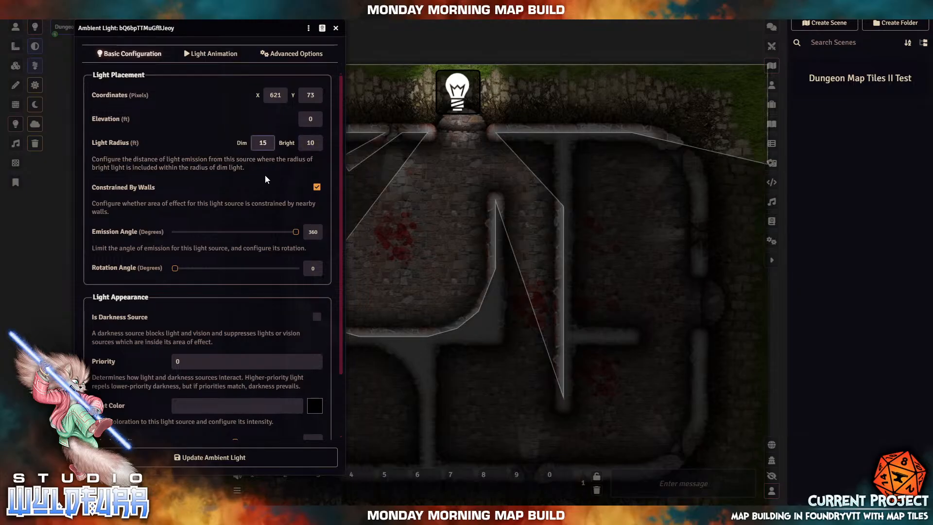
key(Tab)
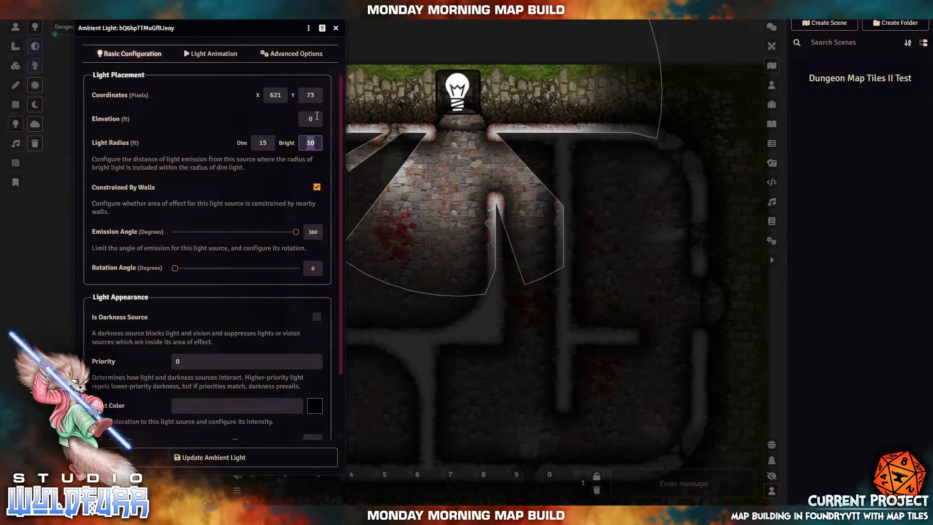
- Set the entrance light's Bright radius to 5 and its Dim radius to 10
click(305, 145)
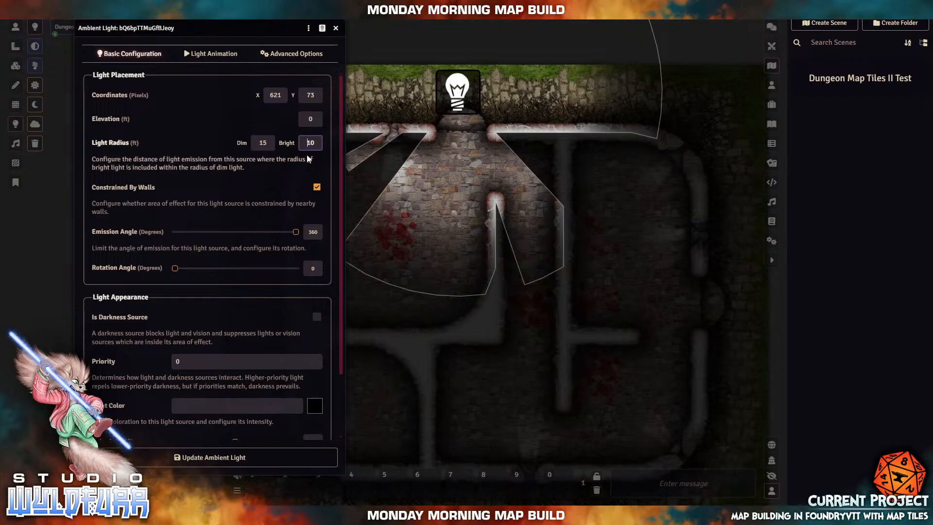
text(5)
key(BackSpace)
key(BackSpace)
key(Tab)
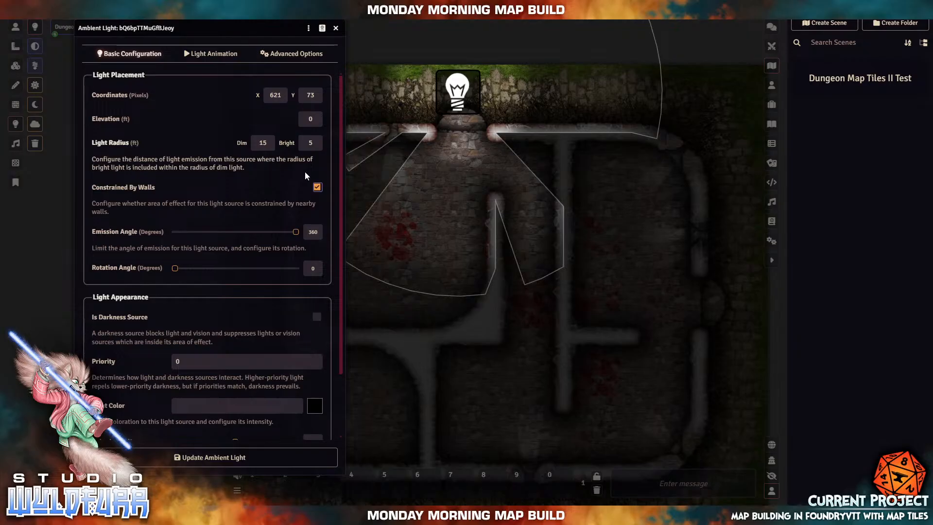
drag(271, 146, 246, 139)
text(10)
click(310, 142)
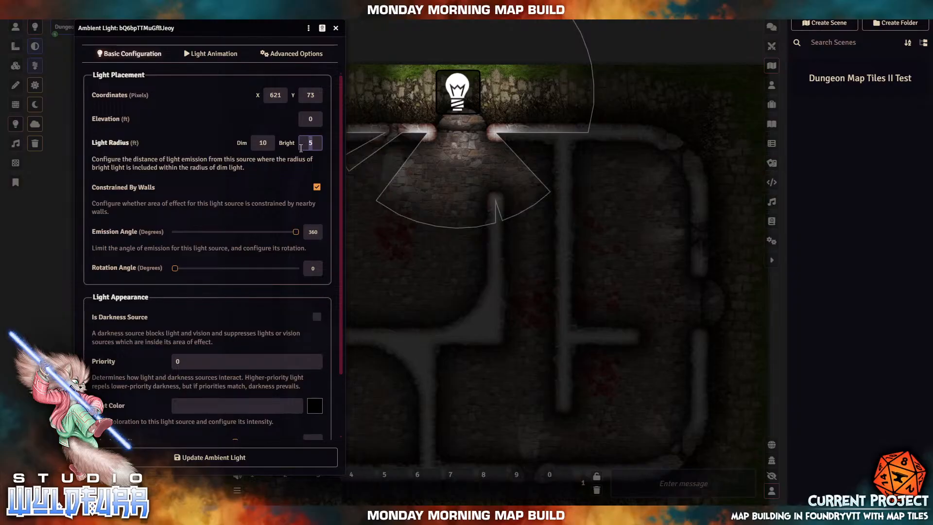
click(258, 143)
click(314, 144)
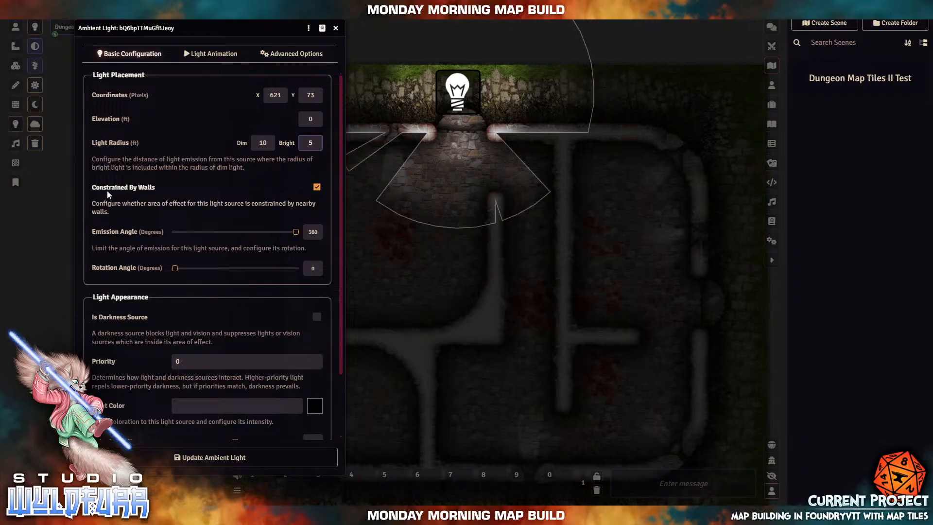
- Toggle Constrained By Walls off and back on, and set the Emission Angle to 45
click(316, 188)
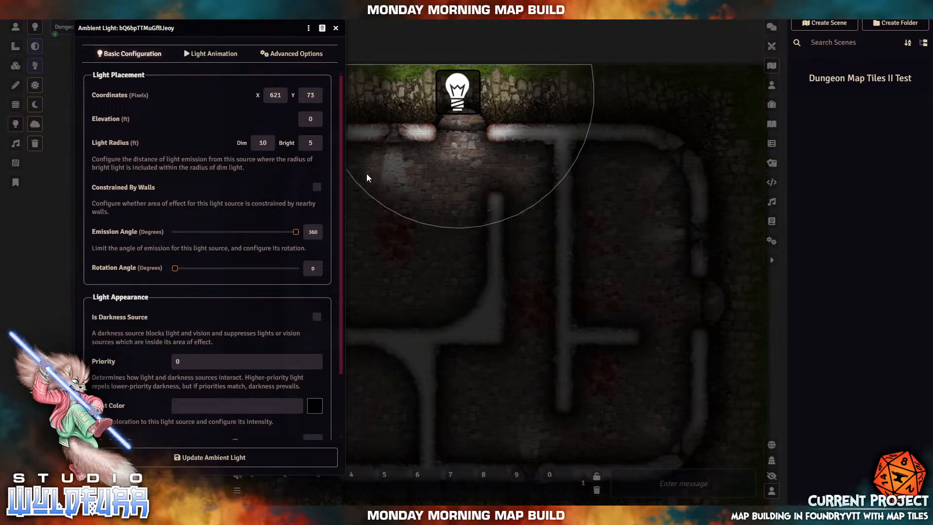
click(317, 189)
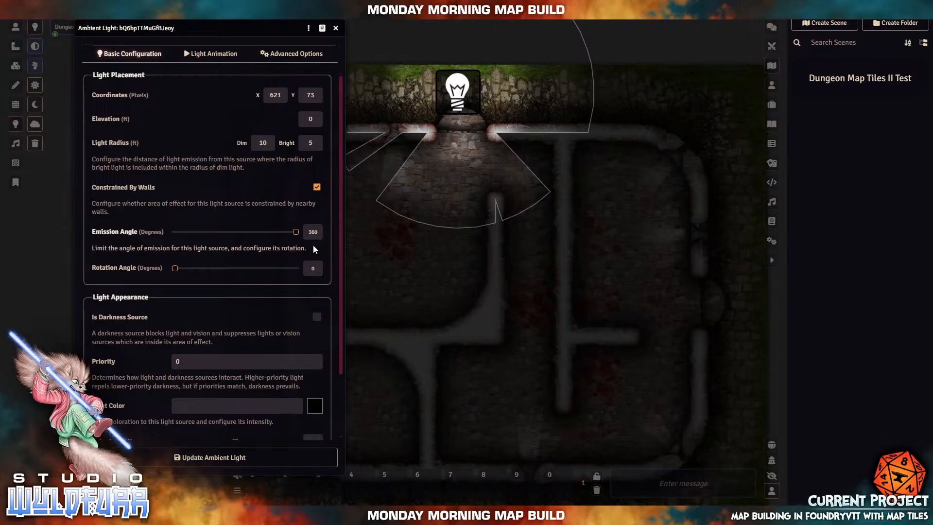
drag(296, 233, 198, 238)
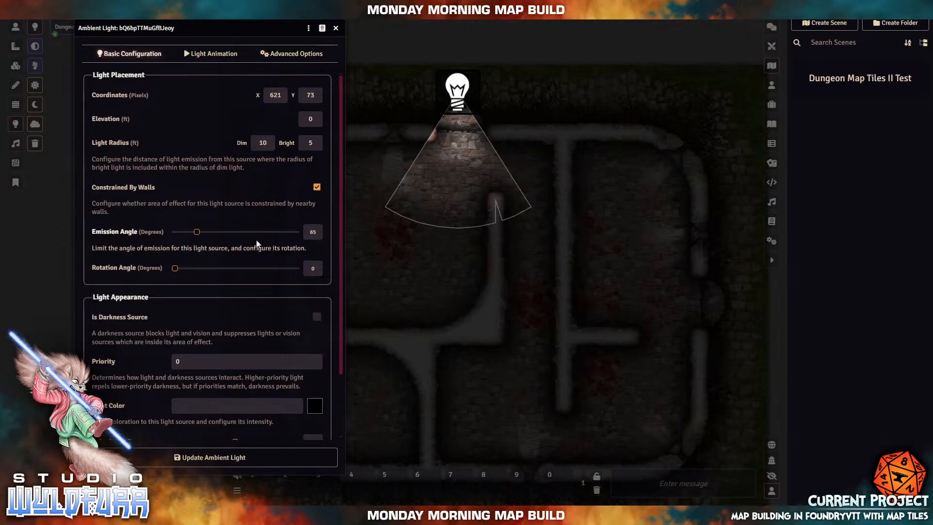
double_click(319, 232)
text(45)
click(300, 236)
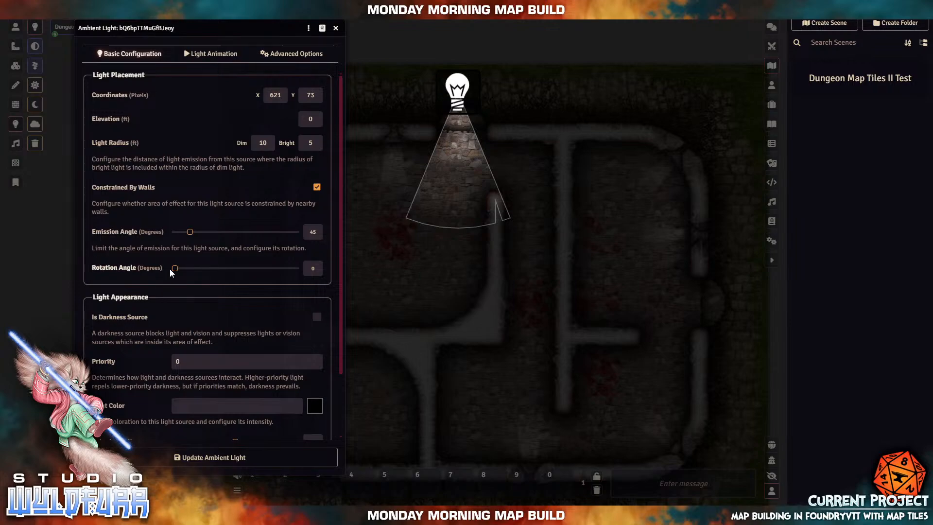
- Set the light's Rotation Angle to 0 so the cone points down the corridor
drag(175, 268, 199, 270)
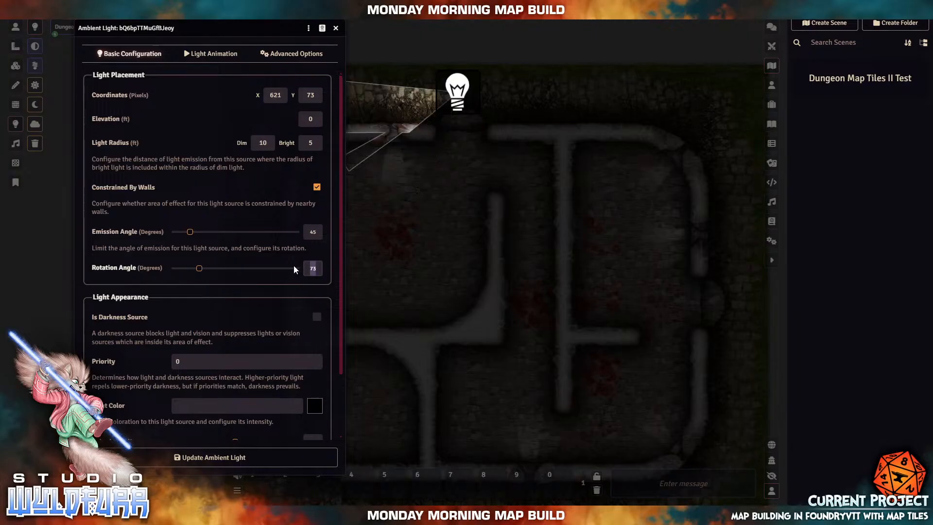
text(0)
key(Tab)
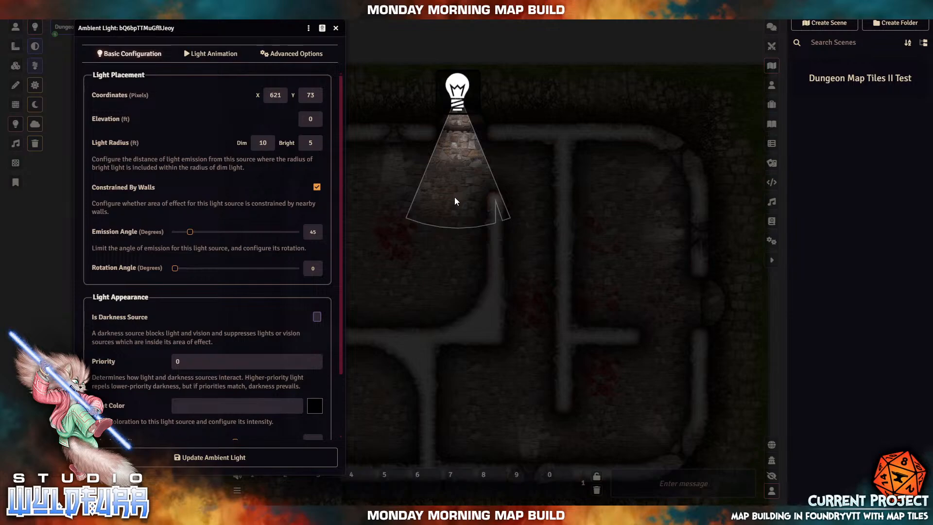
- Change the light colour to red #d70909 and show the Advanced Options tab
scroll(238, 344, down, 2)
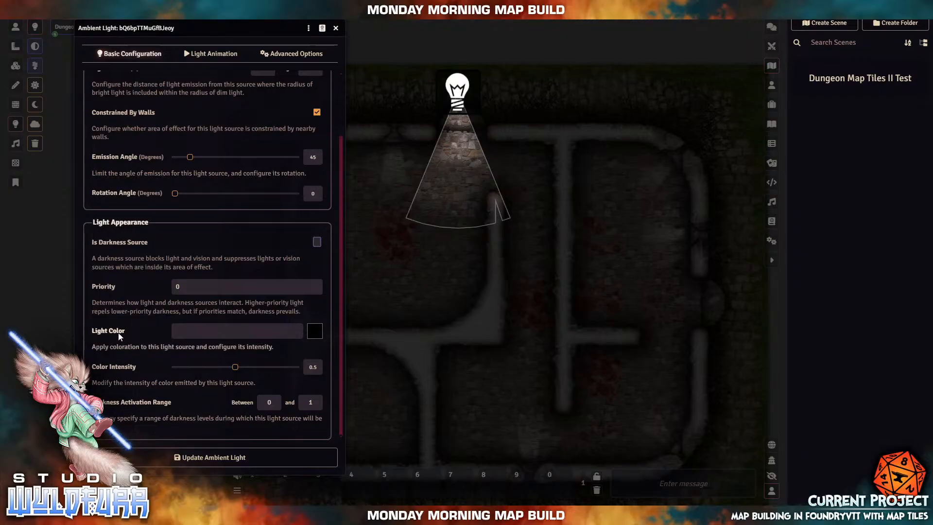
click(311, 333)
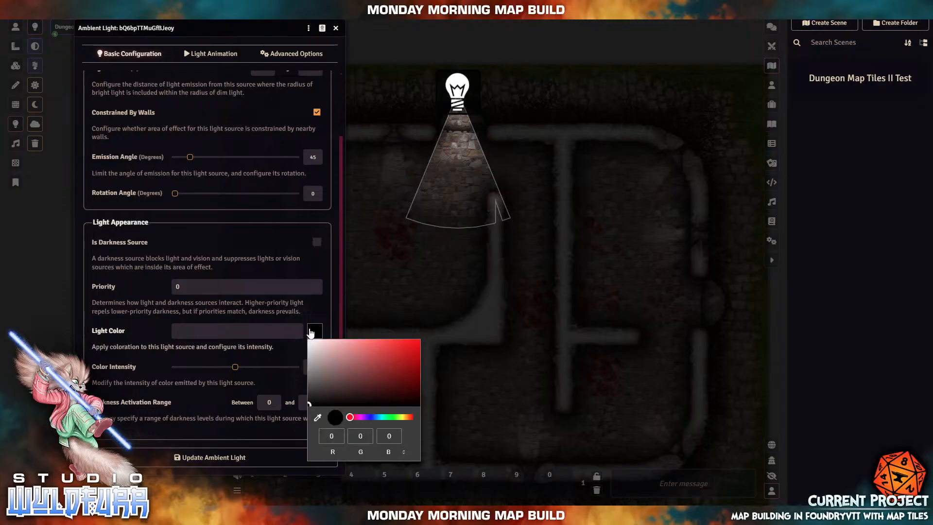
click(328, 356)
mouse_move(367, 361)
mouse_down()
mouse_move(404, 346)
mouse_move(414, 351)
mouse_up()
key(Return)
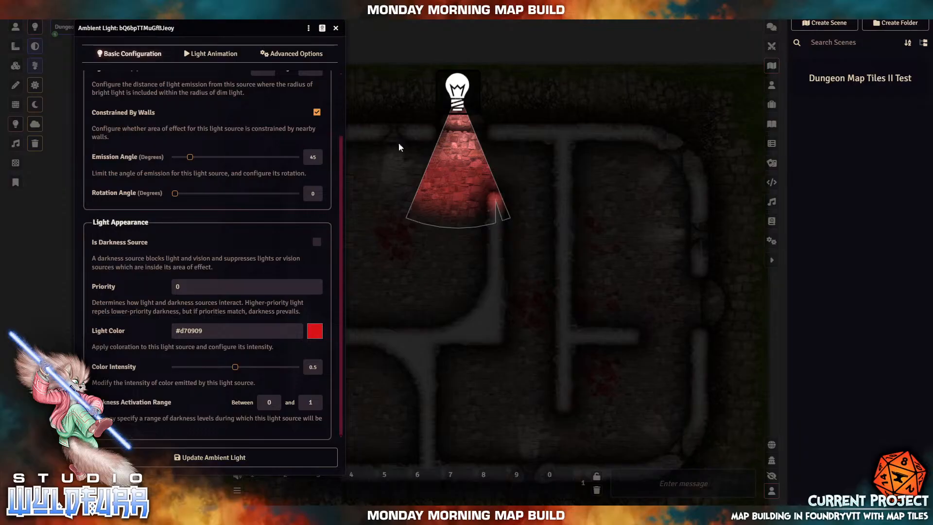
click(280, 56)
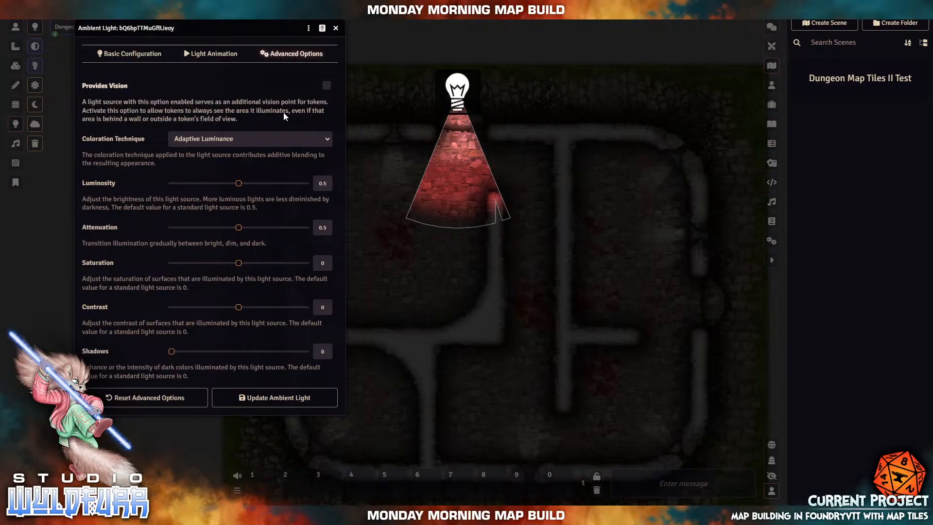
- Browse the coloration techniques, then preview the Vortex light animation
click(204, 140)
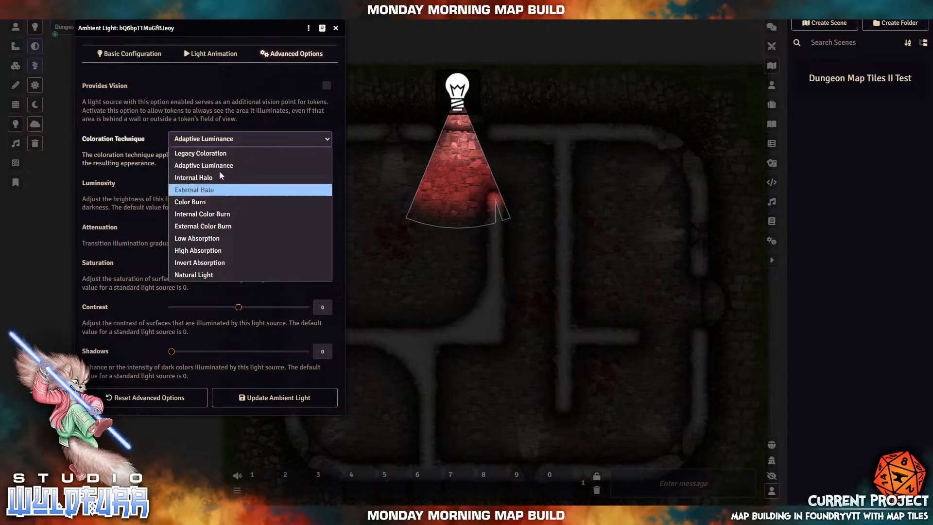
click(211, 54)
click(212, 55)
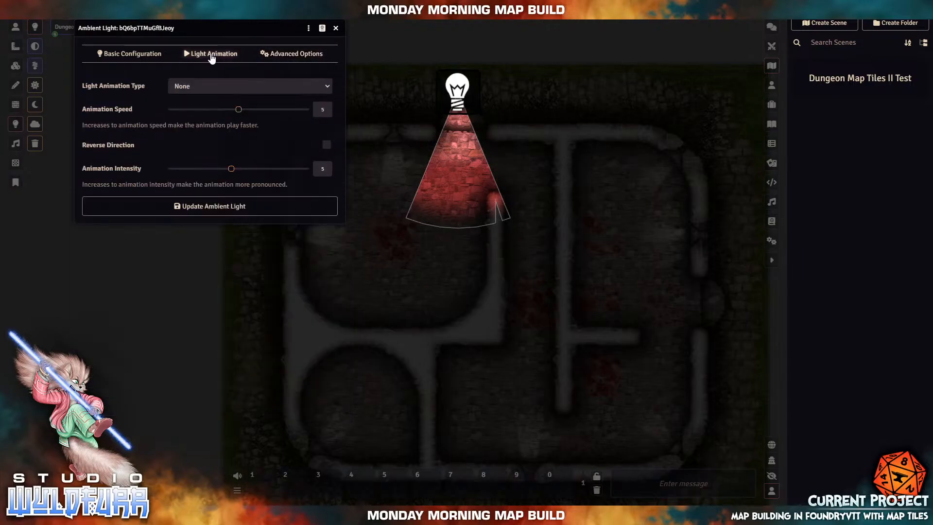
click(133, 54)
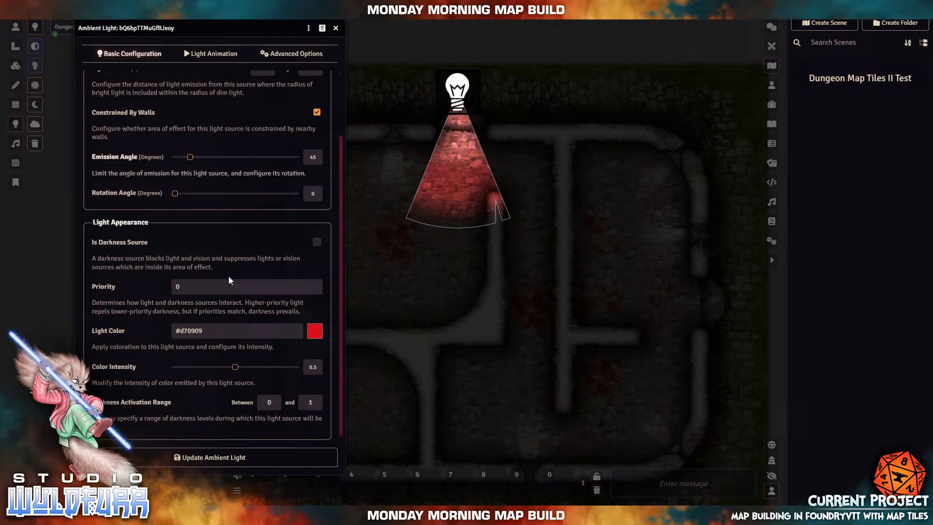
click(222, 60)
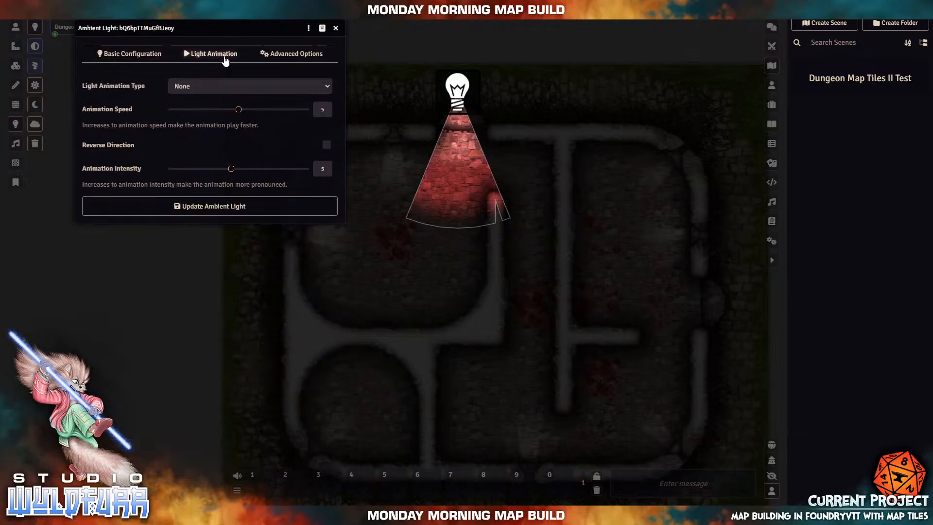
click(216, 93)
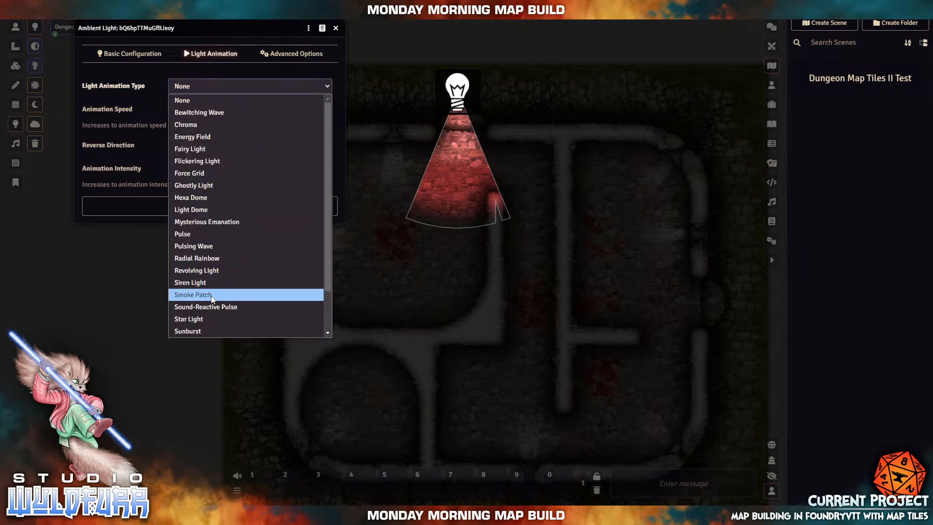
scroll(210, 295, down, 1)
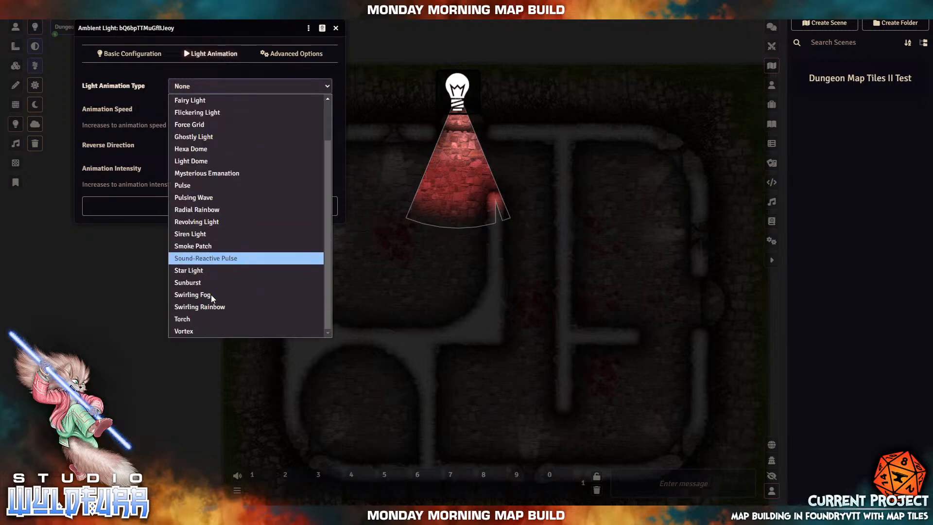
click(202, 334)
- Preview Swirling Rainbow, then close the settings without saving and return to Token Controls
click(210, 86)
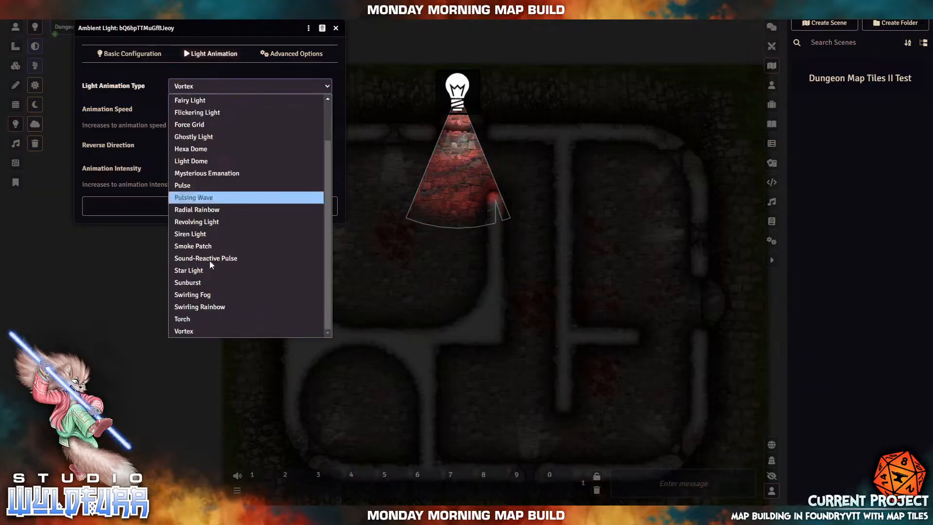
click(196, 312)
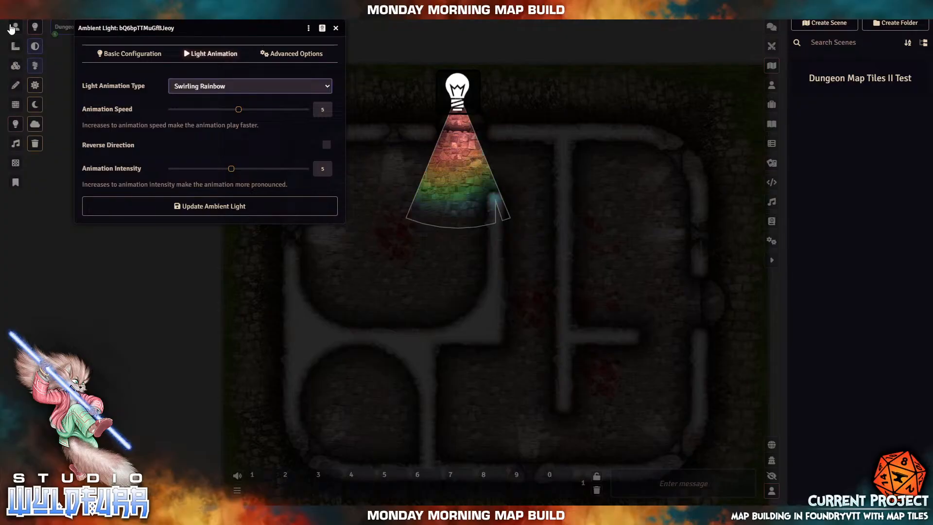
click(335, 29)
click(16, 26)
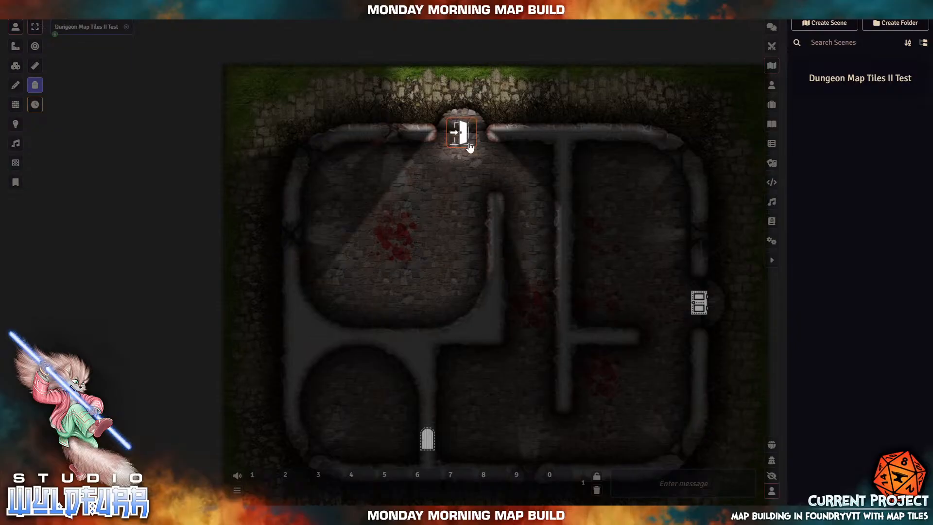
- Try Sound-Reactive Pulse and Siren Light on the top light, then settle on Star Light
click(16, 124)
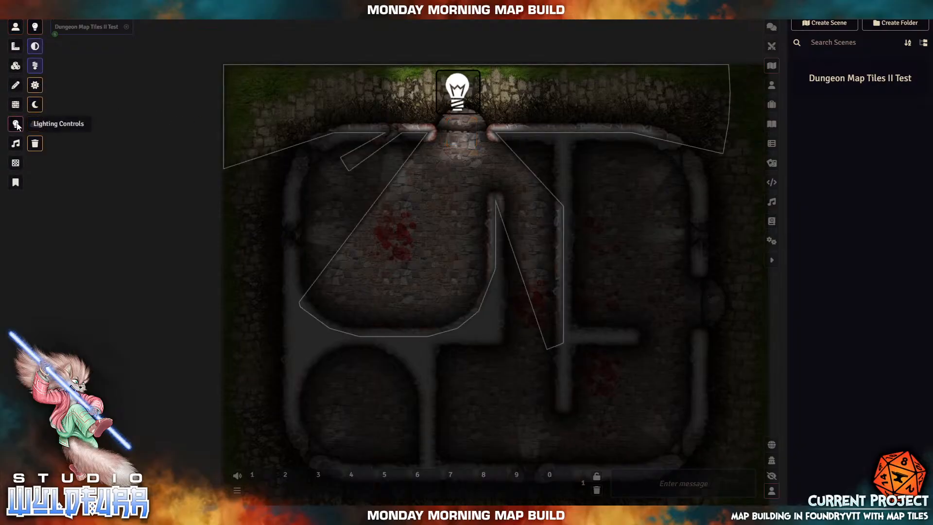
double_click(464, 95)
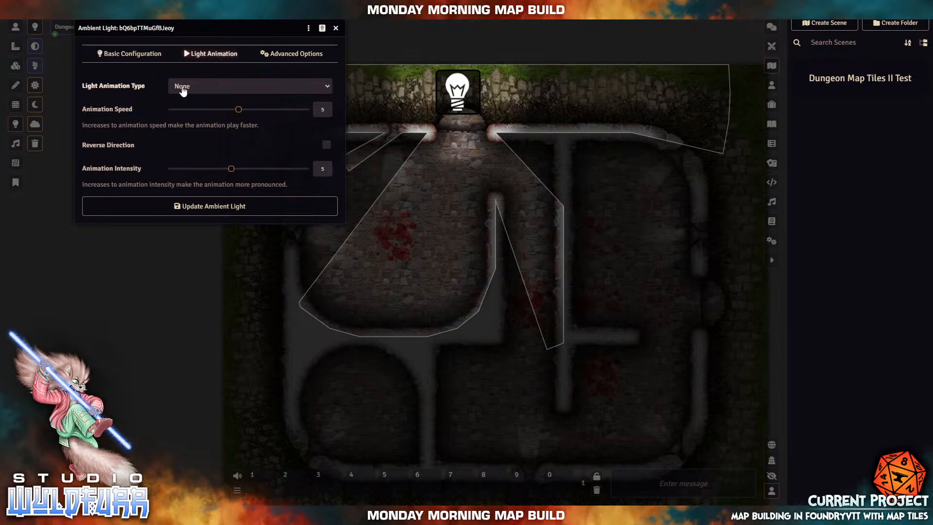
click(209, 87)
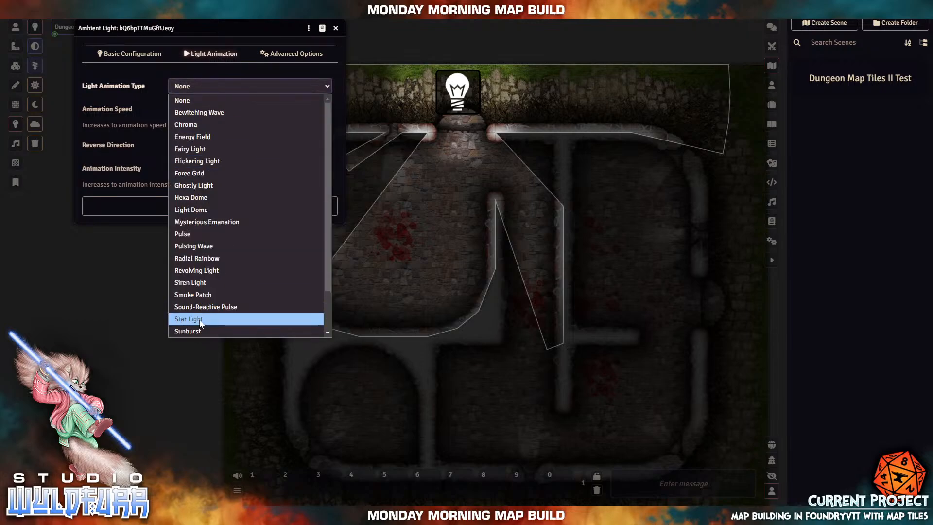
scroll(234, 276, down, 1)
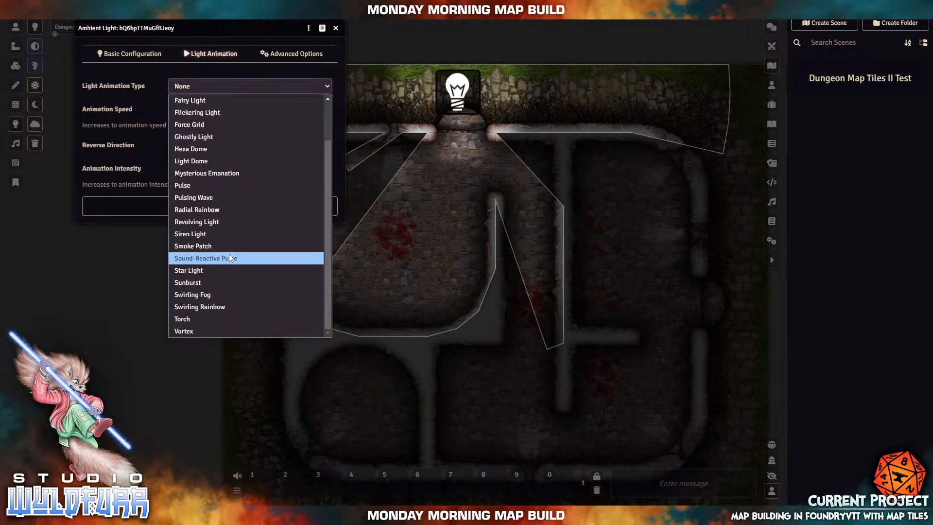
click(230, 257)
click(205, 90)
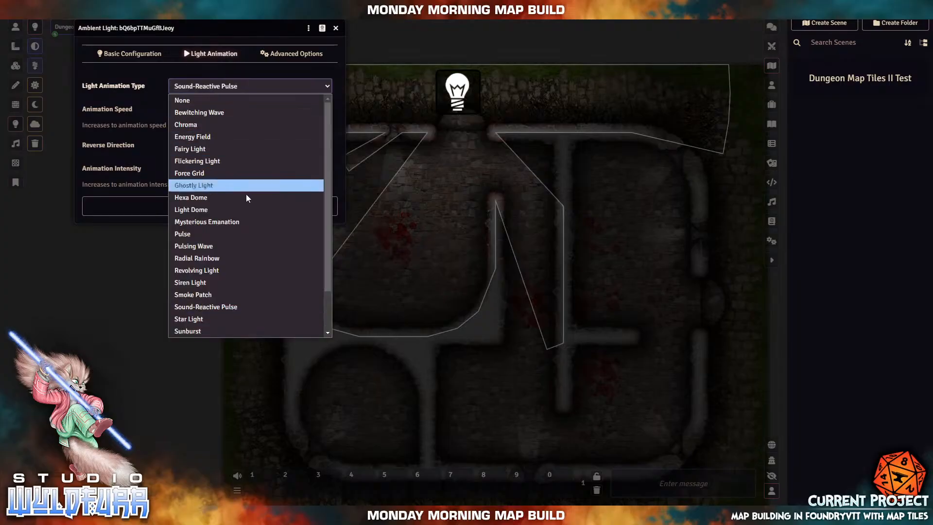
click(219, 286)
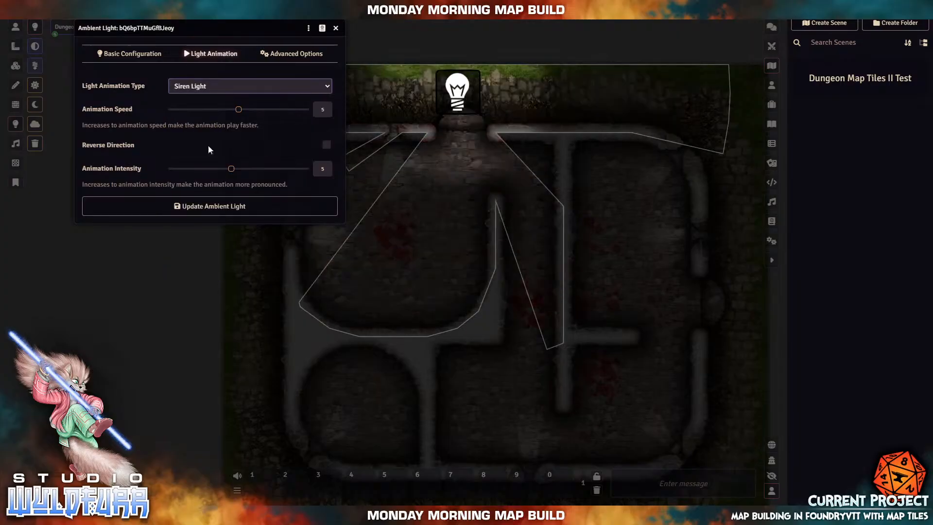
click(209, 87)
click(201, 323)
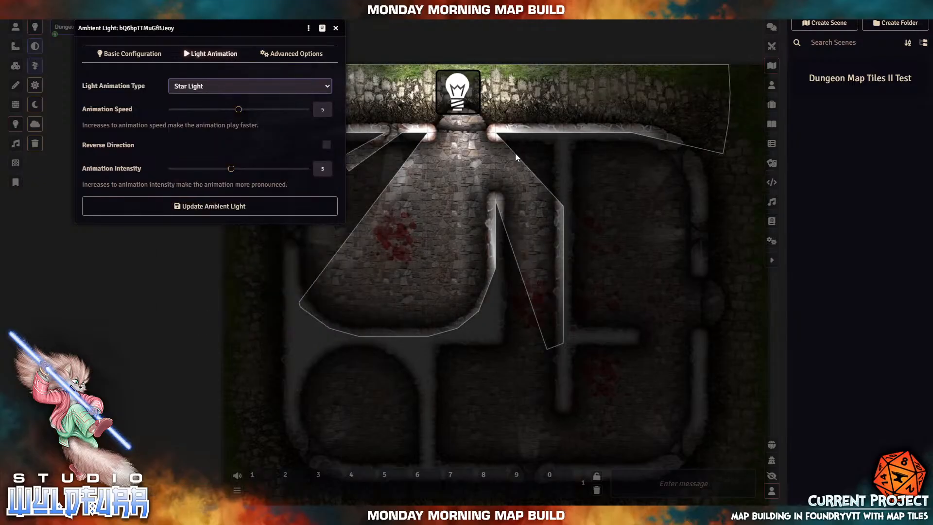
- Set the top light's emission angle to 45° and its colour to magenta #ee00ff, then save
click(130, 53)
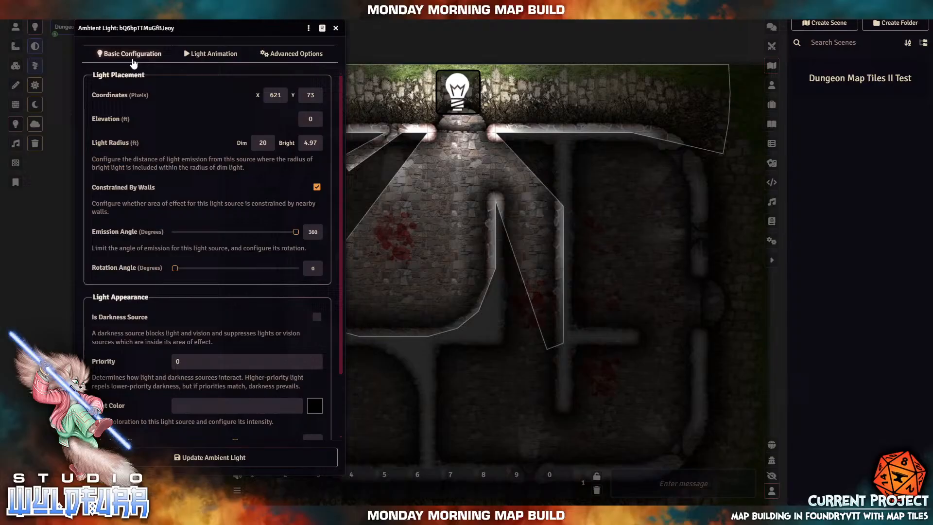
double_click(308, 233)
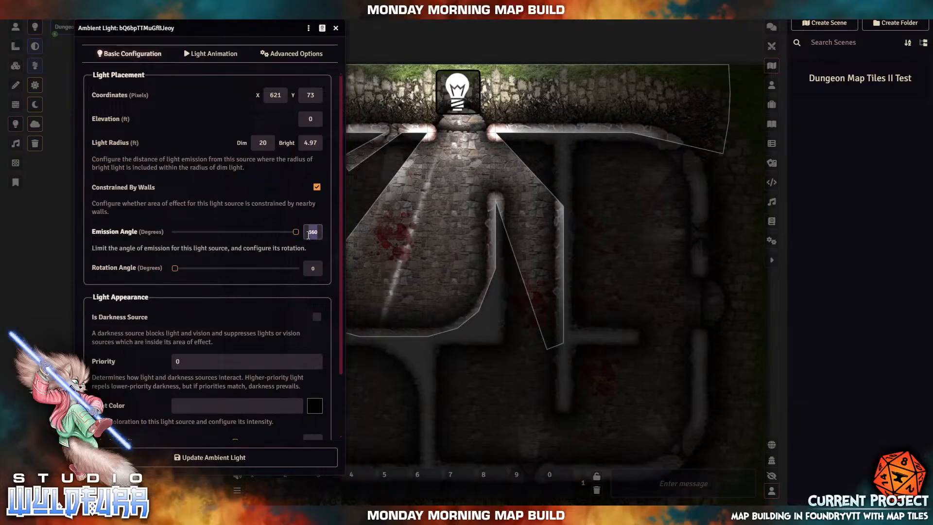
text(45)
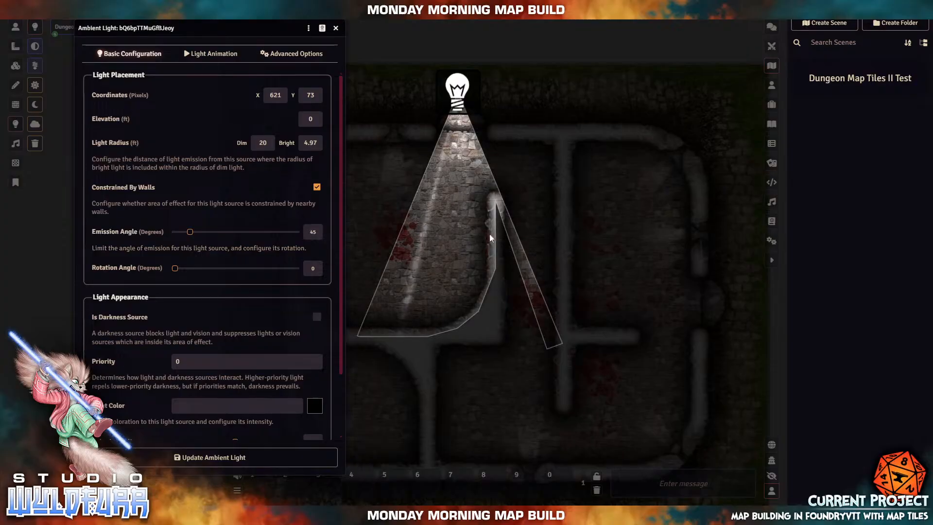
click(314, 405)
click(365, 354)
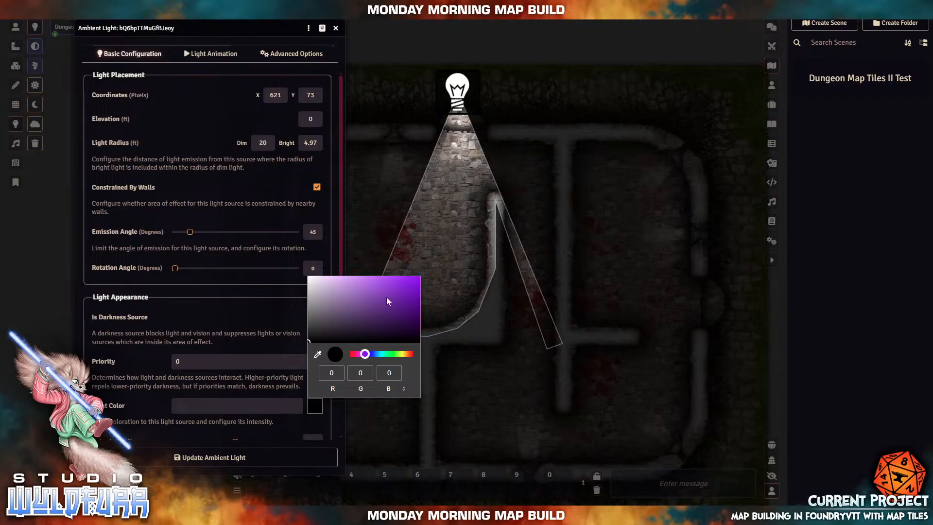
click(361, 354)
click(418, 278)
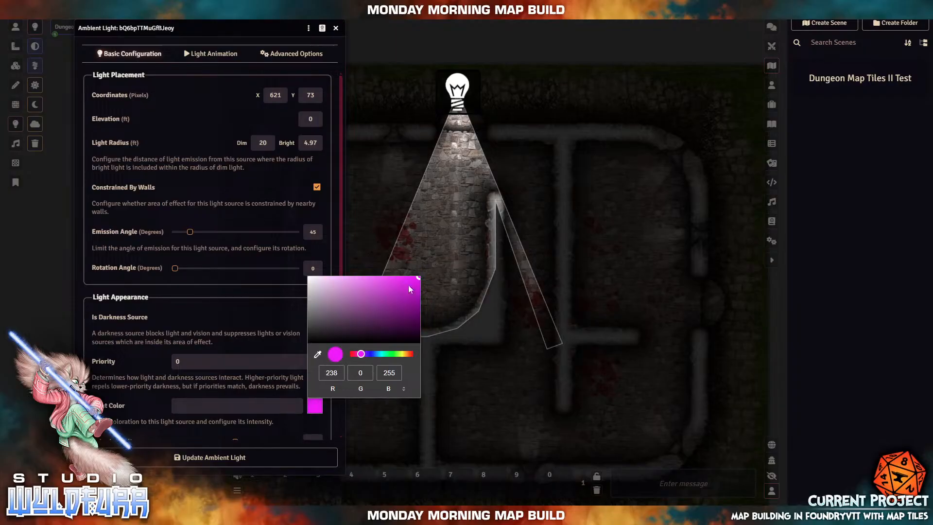
click(391, 296)
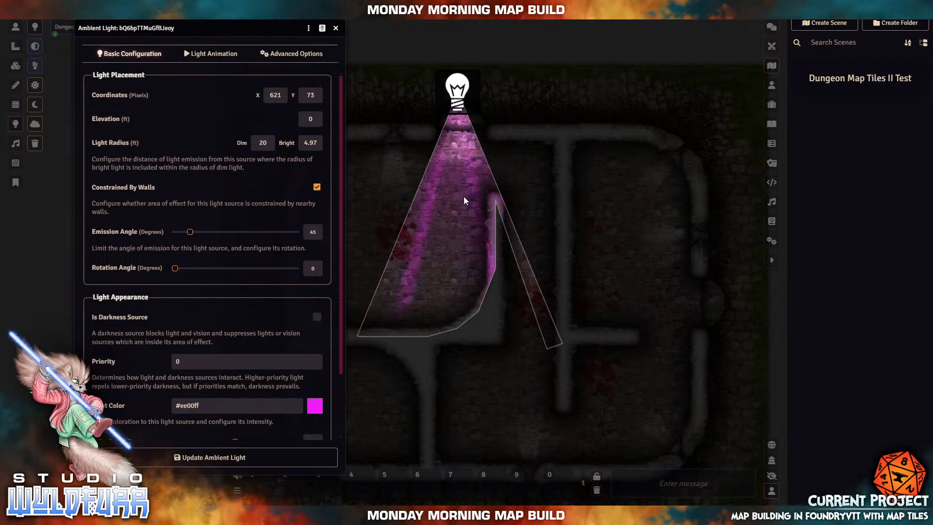
click(206, 458)
click(16, 26)
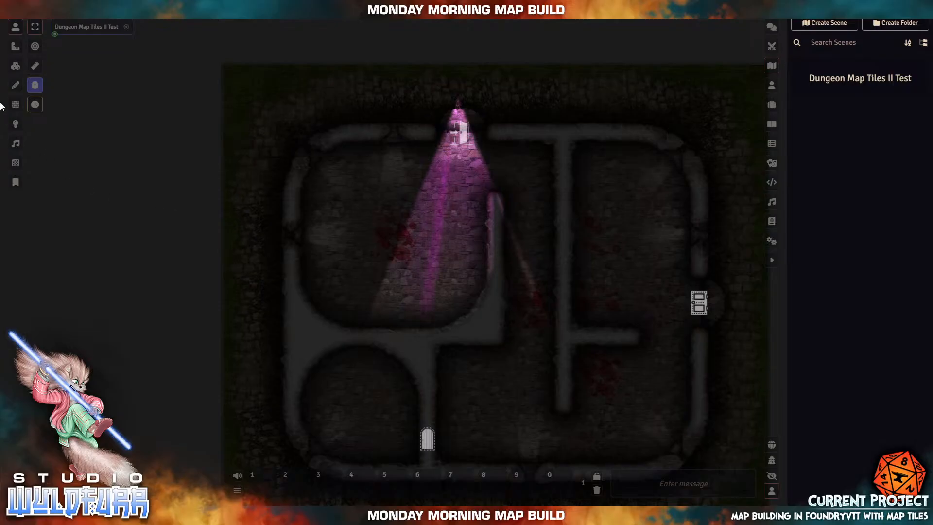
- Delete the top light and place a new light in the upper-left room with dim 10, bright 5
click(15, 124)
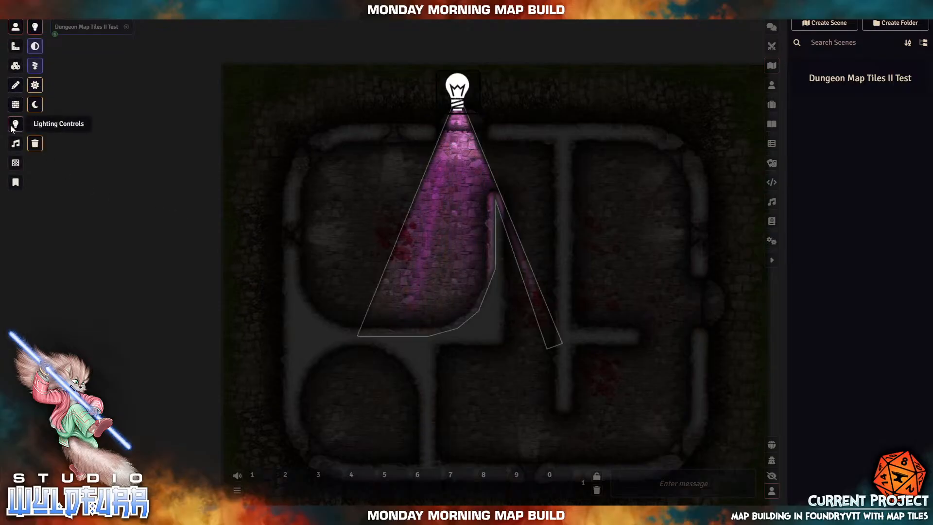
key(Delete)
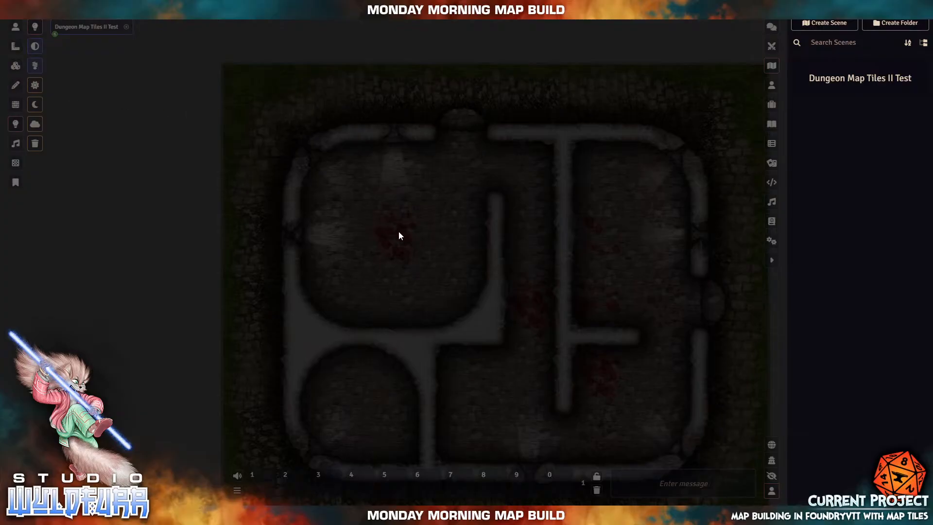
drag(394, 232, 450, 288)
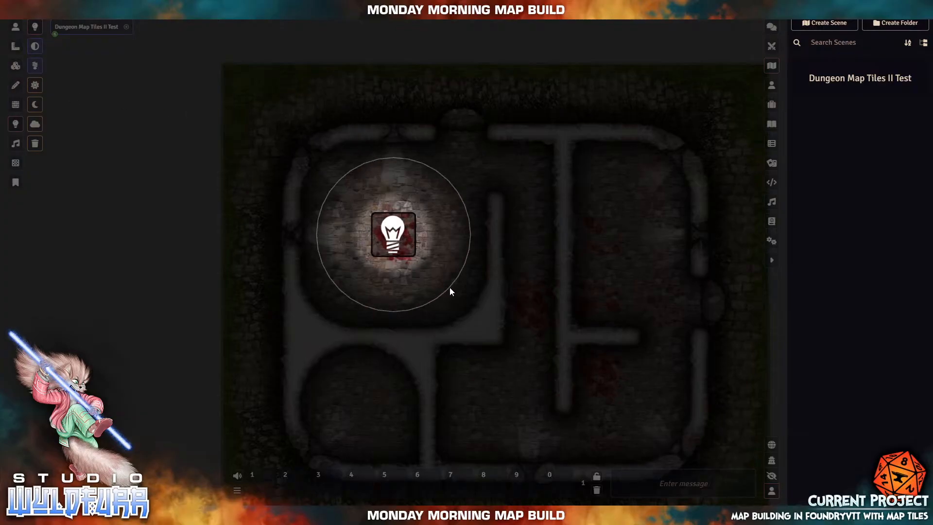
double_click(406, 232)
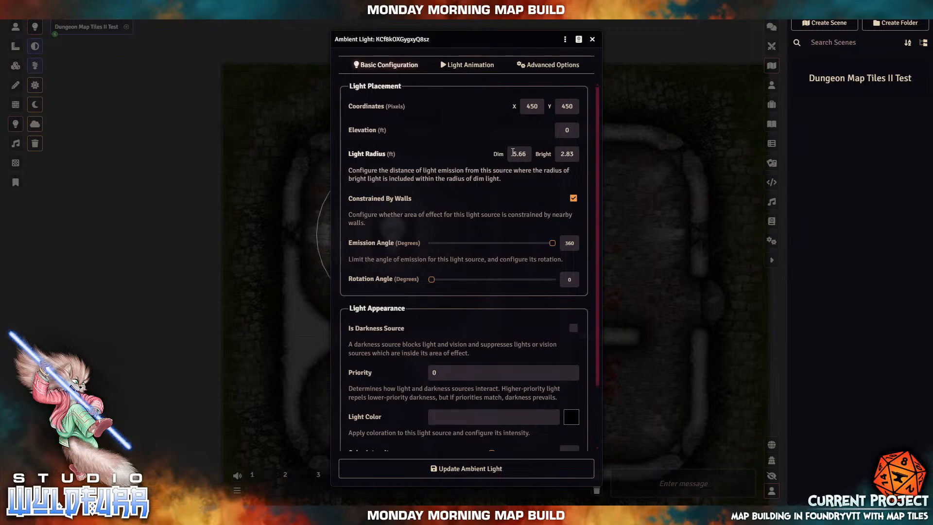
drag(513, 152, 543, 153)
text(10)
key(Tab)
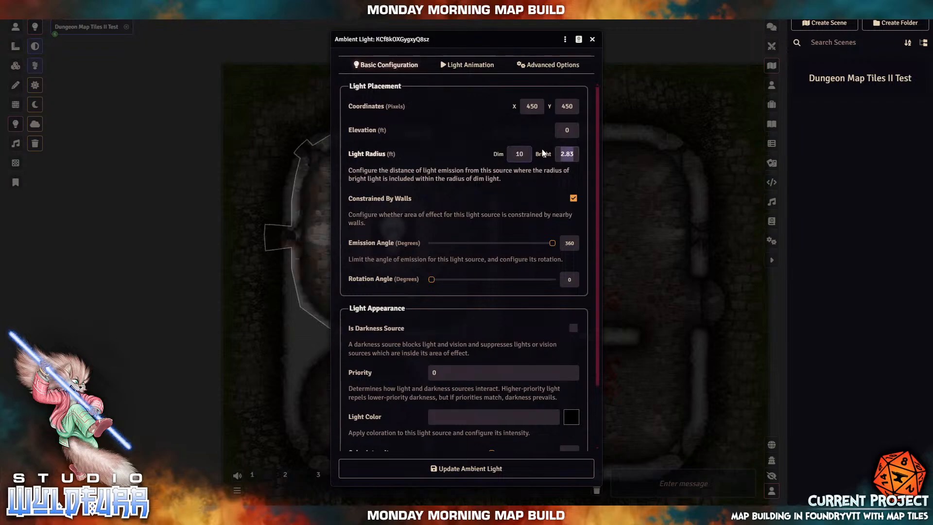
text(5)
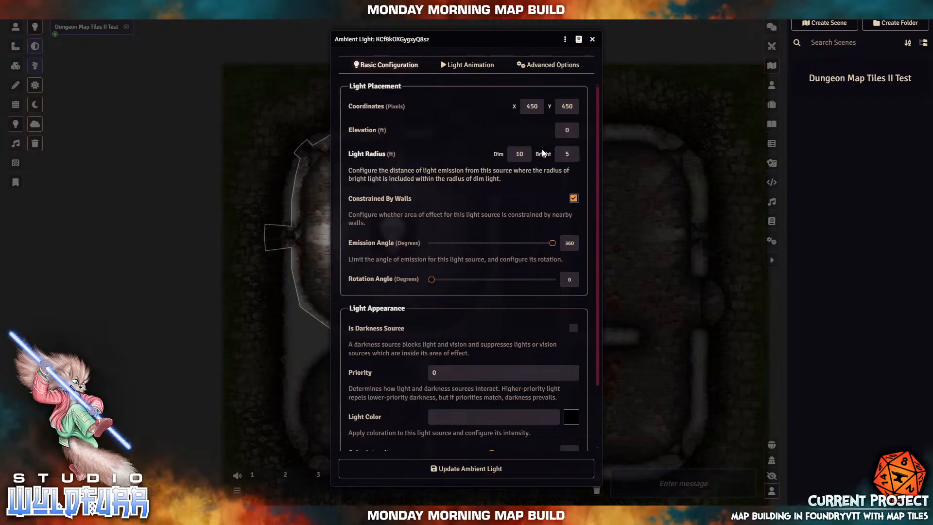
- Give the new upper-left light the Torch animation and save its settings
click(466, 68)
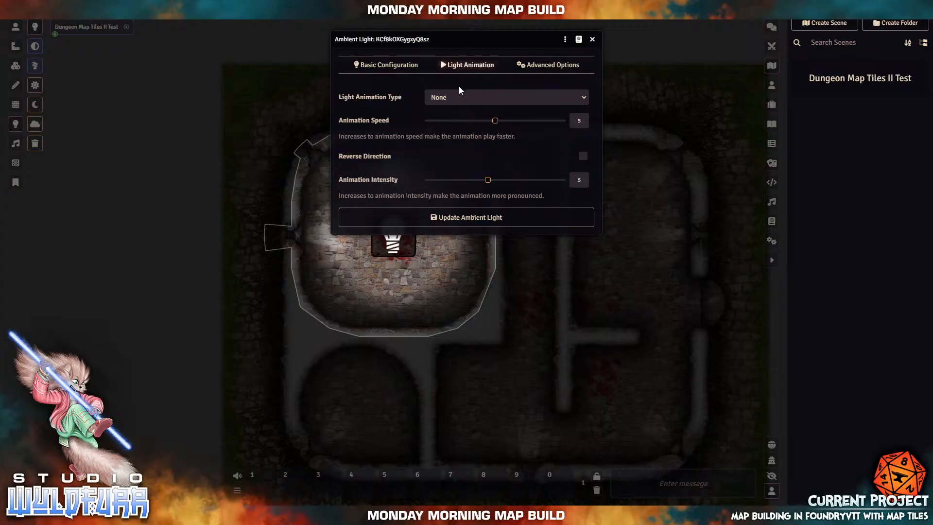
click(449, 97)
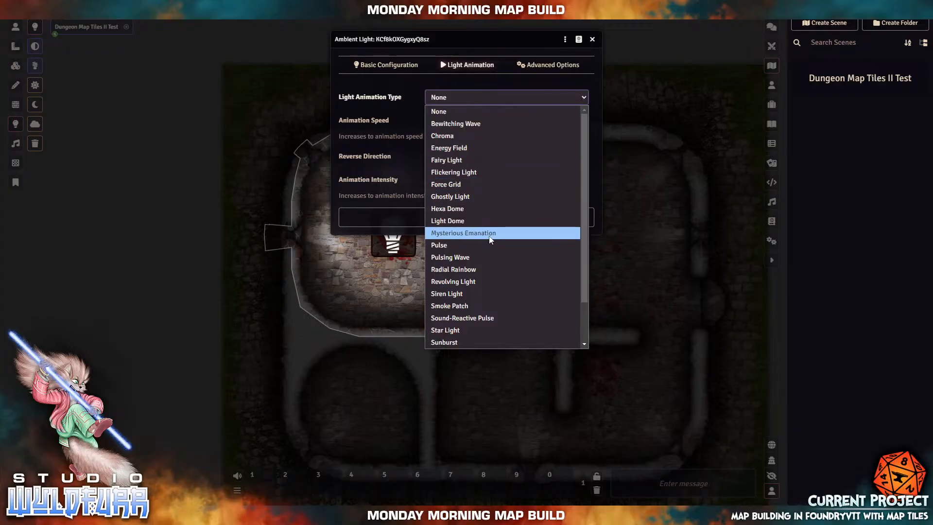
scroll(487, 271, down, 1)
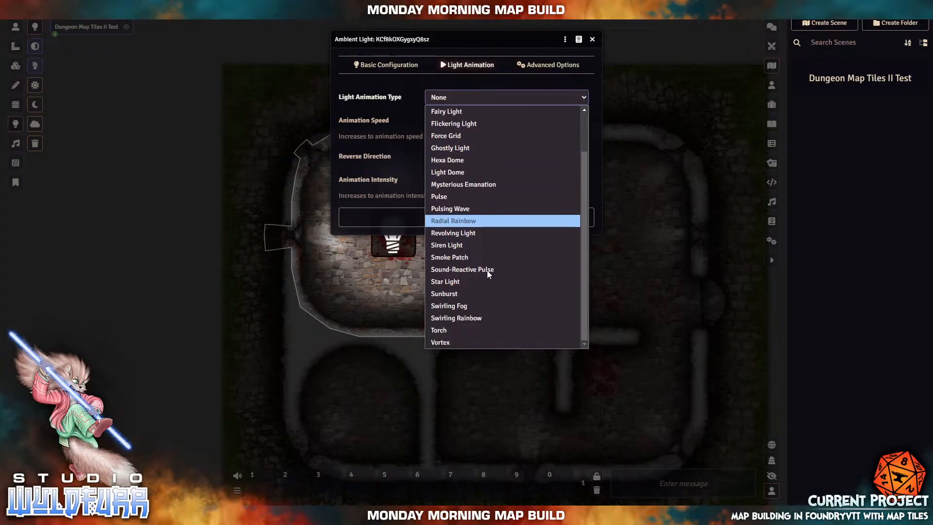
click(454, 330)
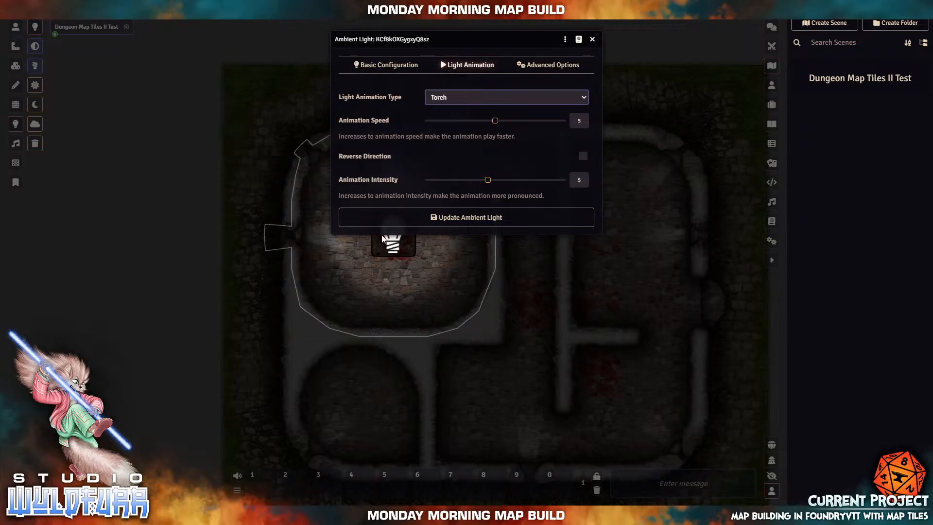
click(481, 220)
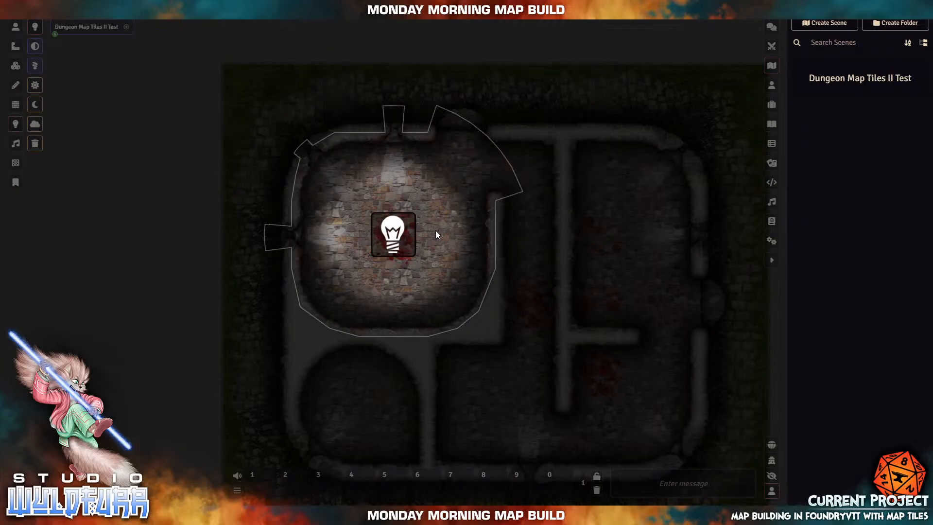
double_click(398, 238)
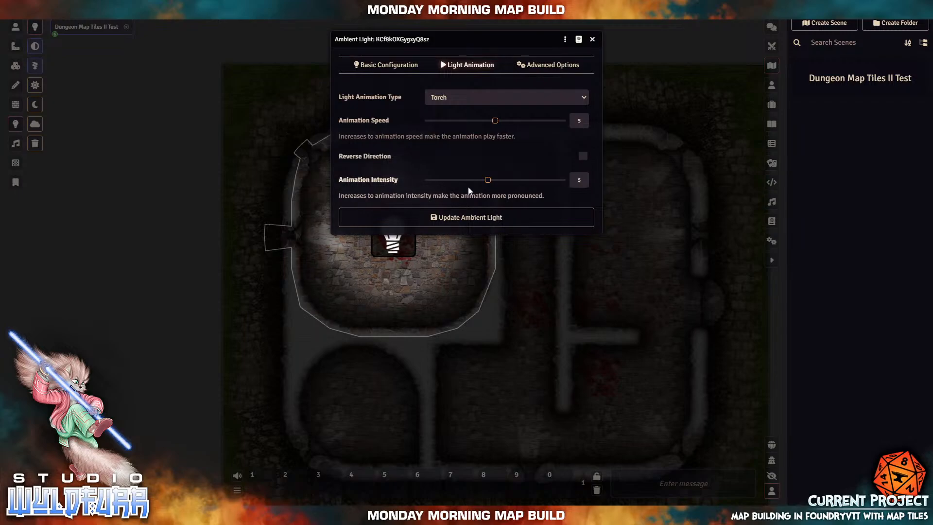
click(461, 224)
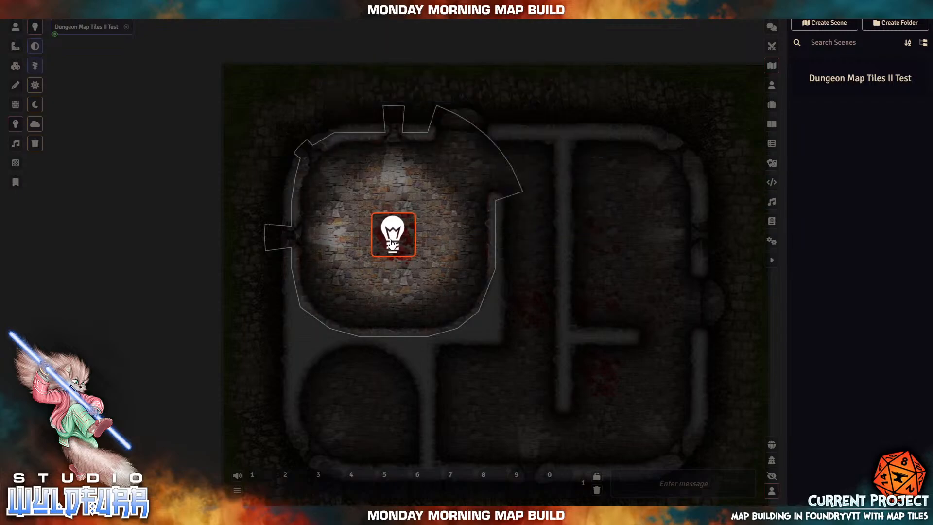
- Shift the torch light down, then place copies in the central corridor and bottom round room
drag(392, 243, 406, 305)
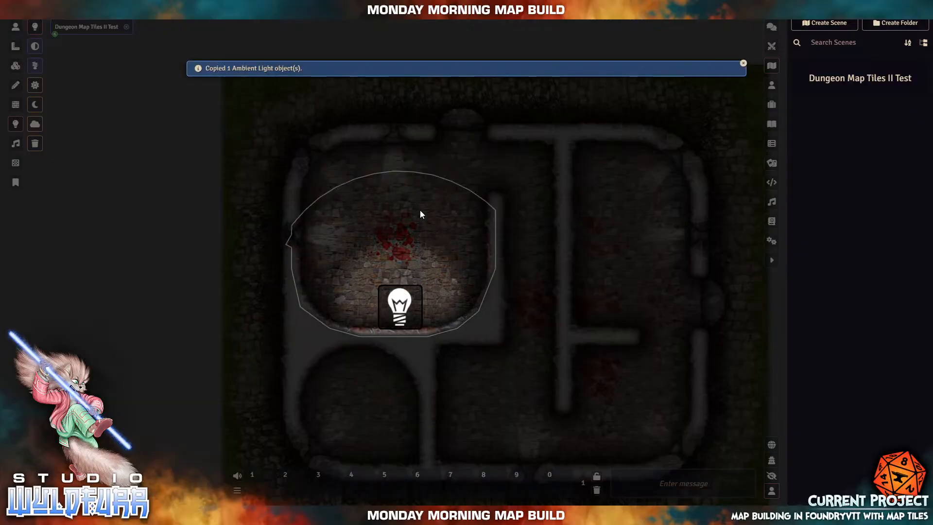
key(ctrl+v)
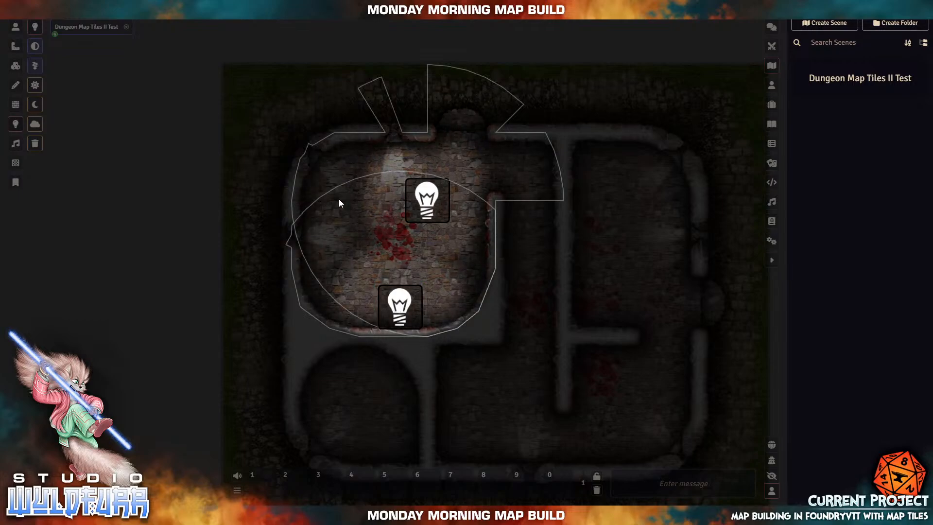
key(ctrl+v)
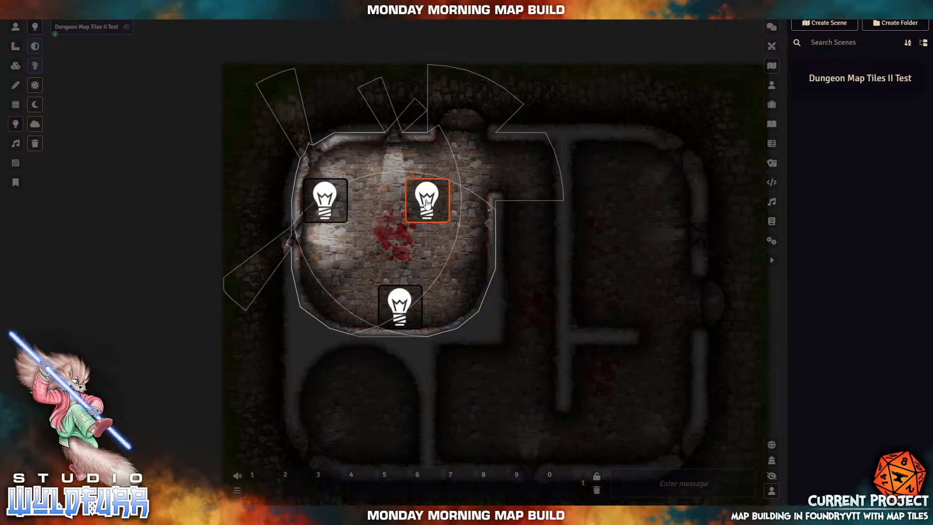
drag(445, 202, 548, 251)
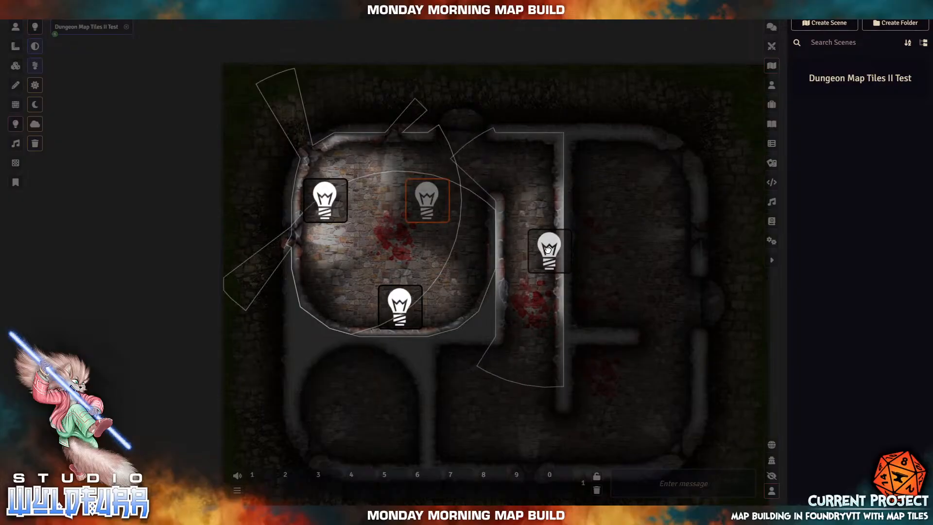
drag(321, 207, 356, 362)
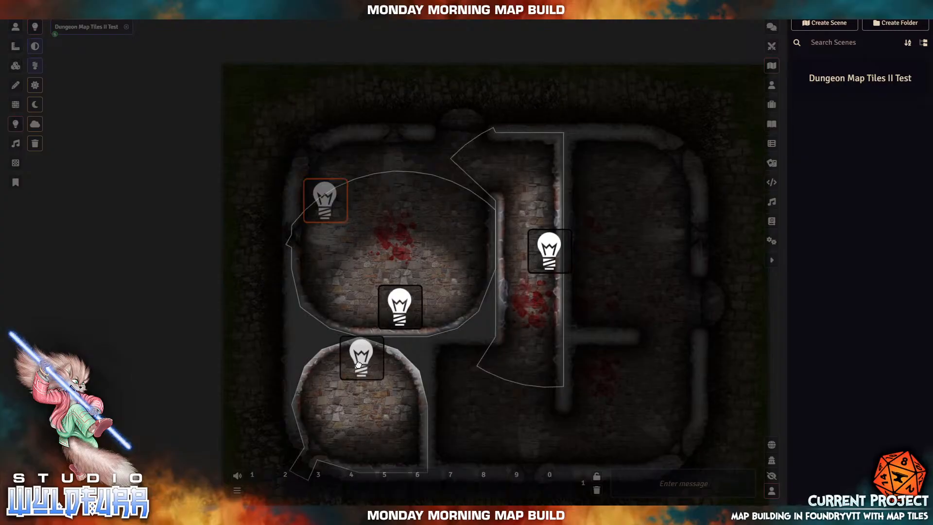
- Paste torch light copies into the lower middle, lower-right and upper-right rooms
click(410, 308)
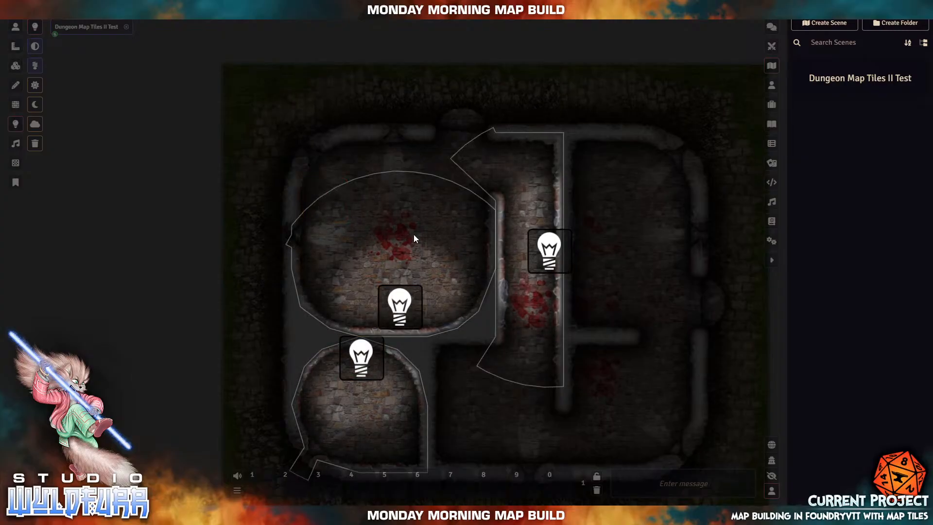
key(ctrl+v)
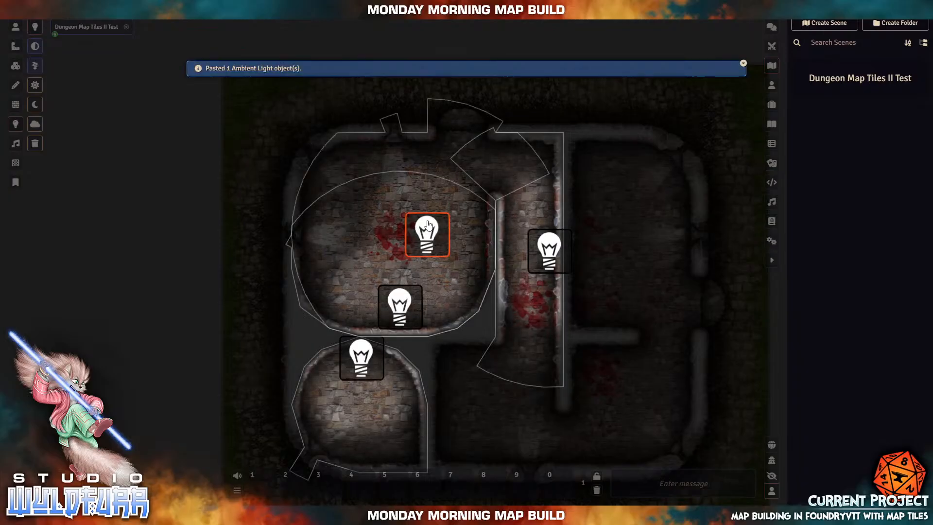
drag(427, 233, 536, 374)
drag(482, 364, 479, 352)
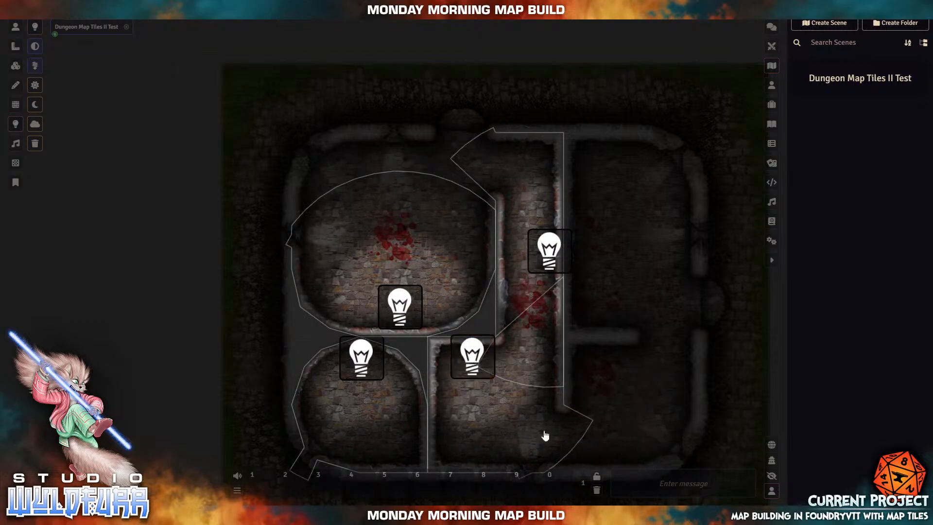
key(ctrl+v)
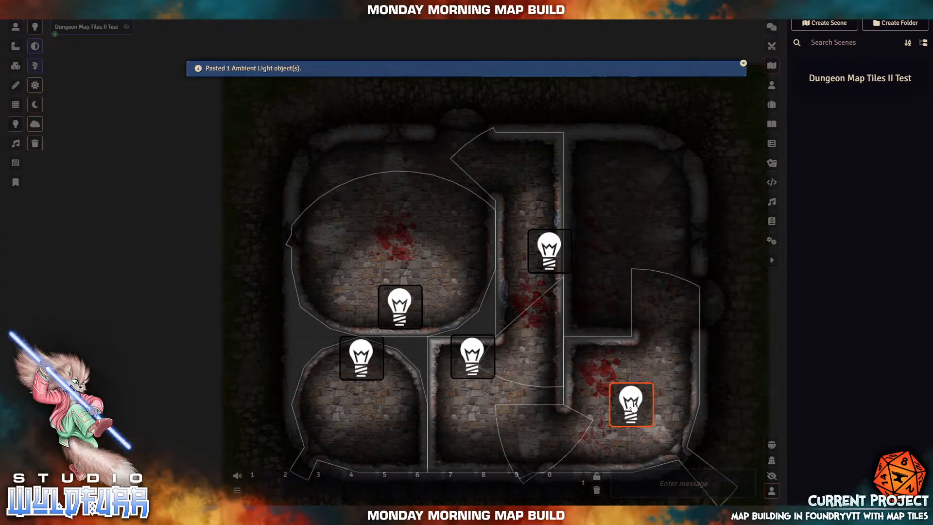
drag(634, 406, 602, 351)
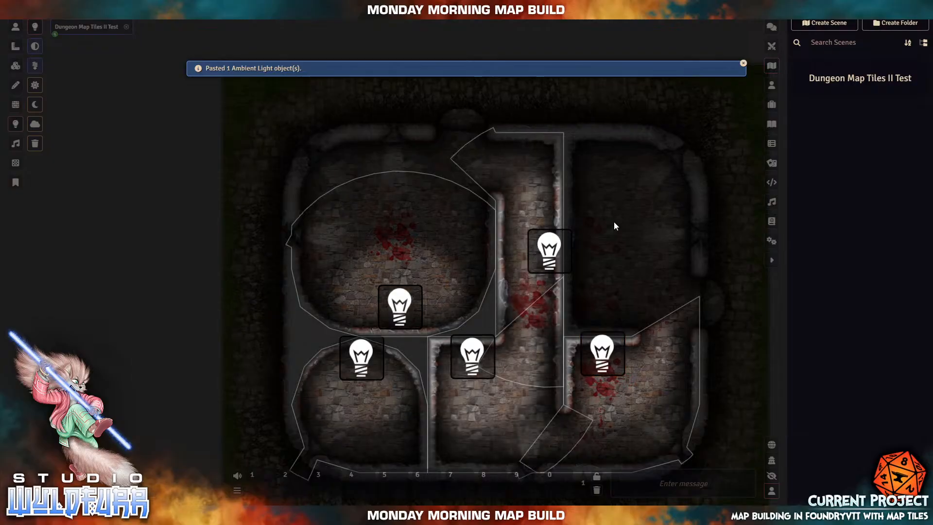
key(ctrl+v)
drag(610, 175, 587, 246)
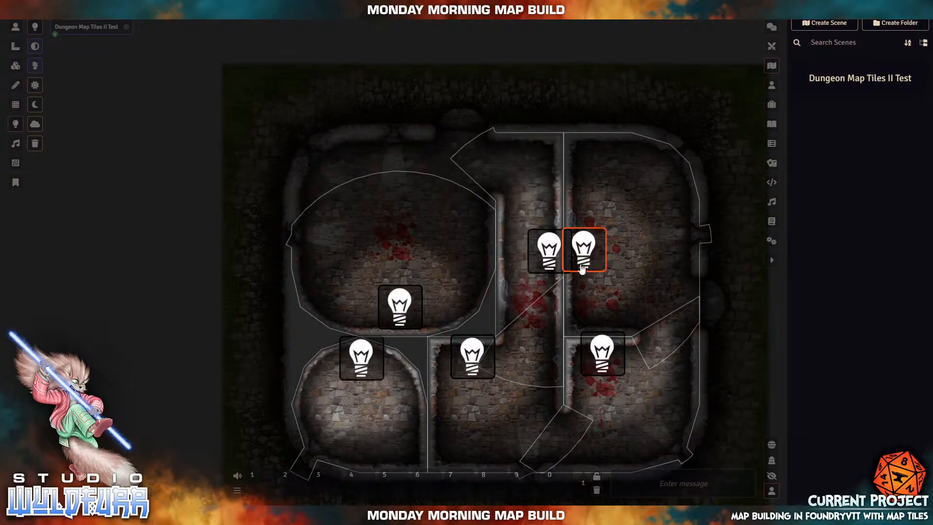
- Open the bottom door and nudge the round room's light toward its left wall
click(15, 28)
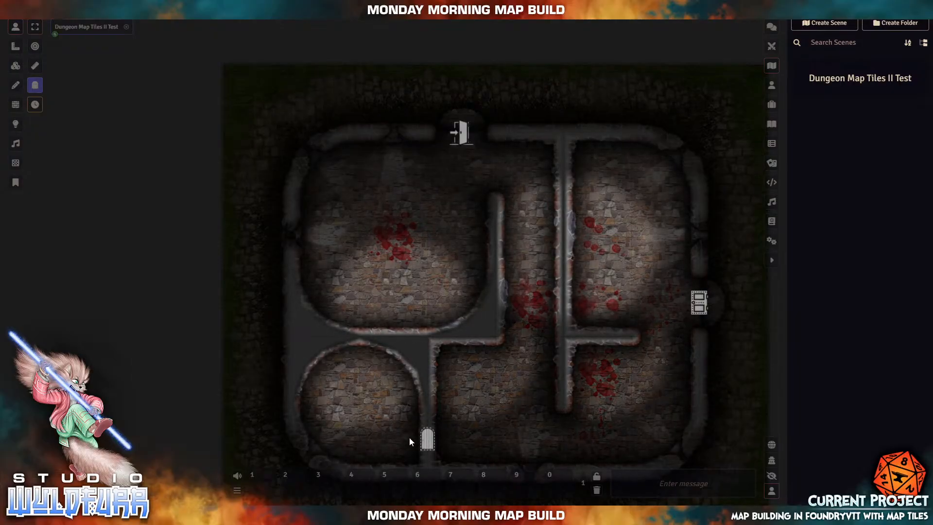
scroll(428, 437, up, 5)
scroll(432, 435, up, 2)
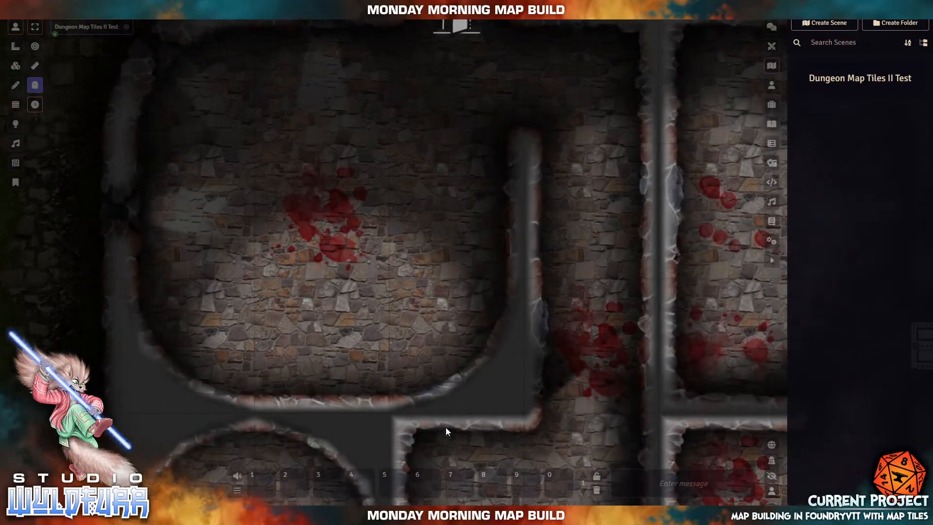
drag(445, 428, 481, 97)
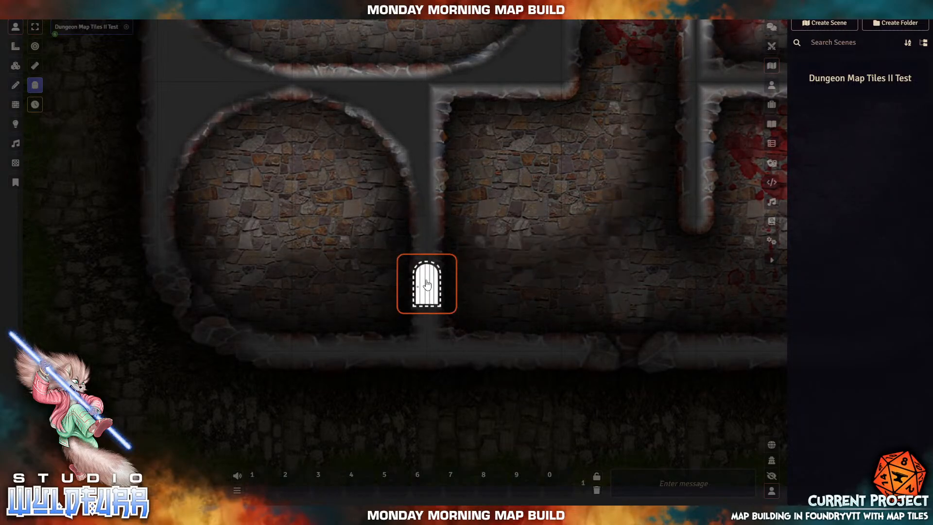
click(426, 290)
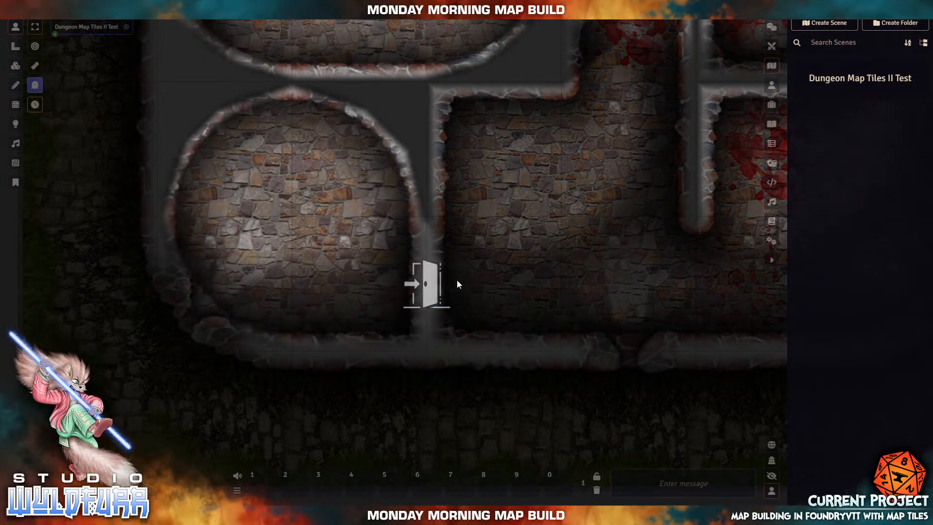
click(15, 124)
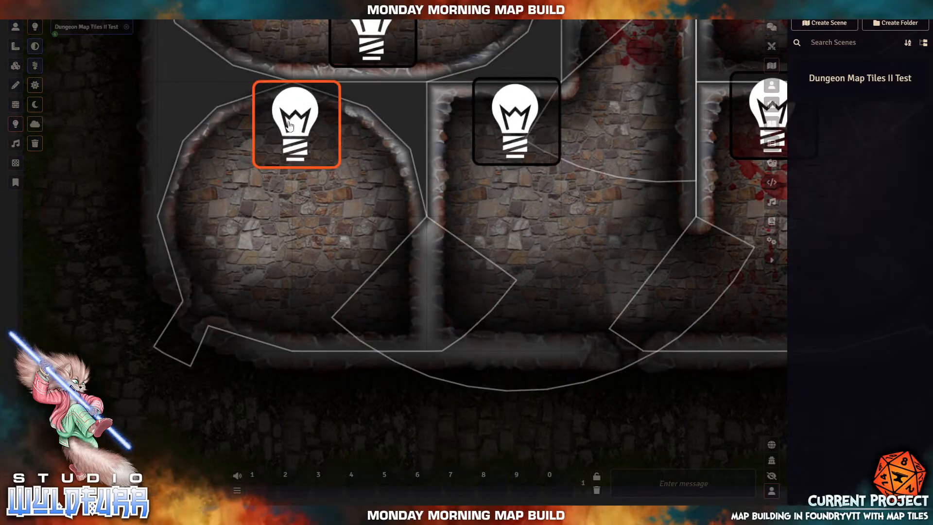
mouse_move(298, 131)
mouse_down()
mouse_move(268, 216)
mouse_move(273, 262)
mouse_move(128, 227)
mouse_move(73, 331)
mouse_move(291, 445)
mouse_move(645, 454)
mouse_move(335, 418)
mouse_move(219, 393)
mouse_move(261, 224)
mouse_move(278, 225)
mouse_move(268, 210)
mouse_move(311, 264)
mouse_move(354, 282)
mouse_move(515, 298)
mouse_move(559, 275)
mouse_move(322, 281)
mouse_move(431, 288)
mouse_move(493, 284)
mouse_move(341, 277)
mouse_move(515, 265)
mouse_move(351, 258)
mouse_move(473, 255)
mouse_move(285, 262)
mouse_move(275, 129)
mouse_move(289, 116)
mouse_up()
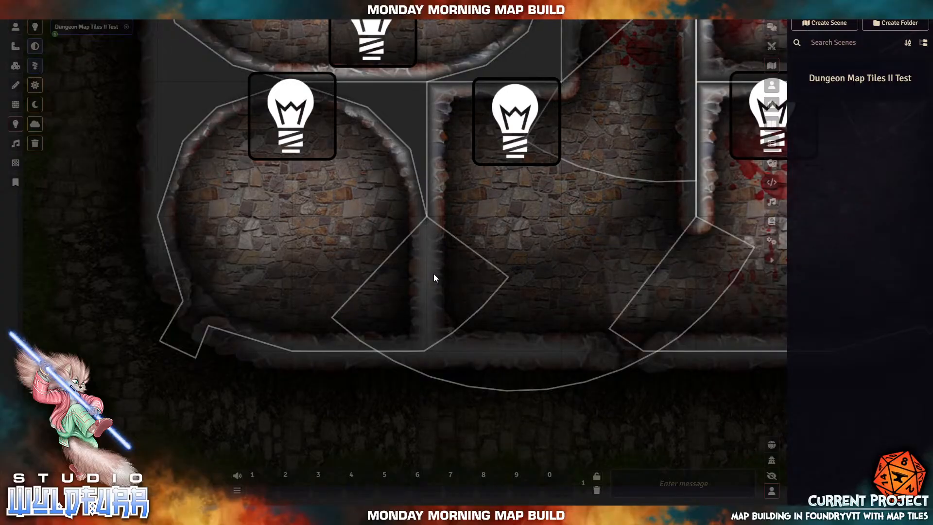
- Recentre the whole dungeon in view and close the bottom door again
scroll(436, 245, down, 2)
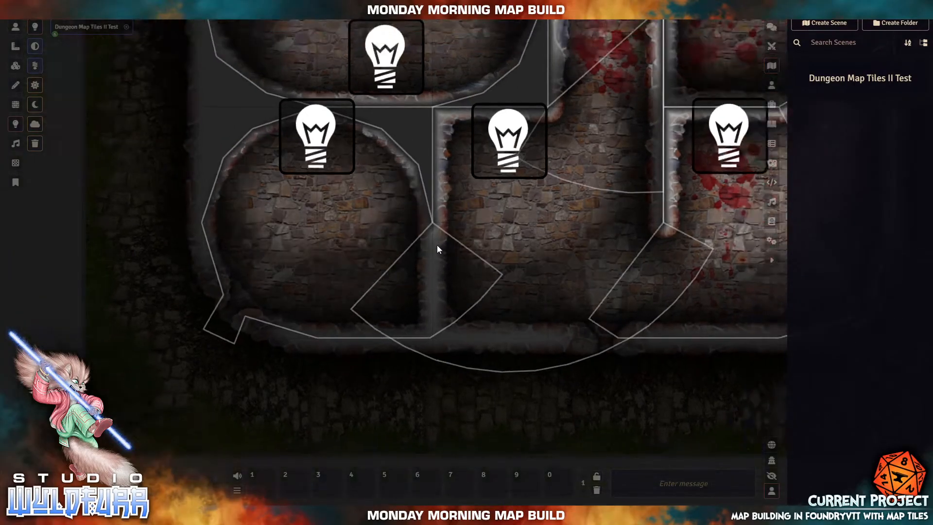
scroll(437, 244, down, 5)
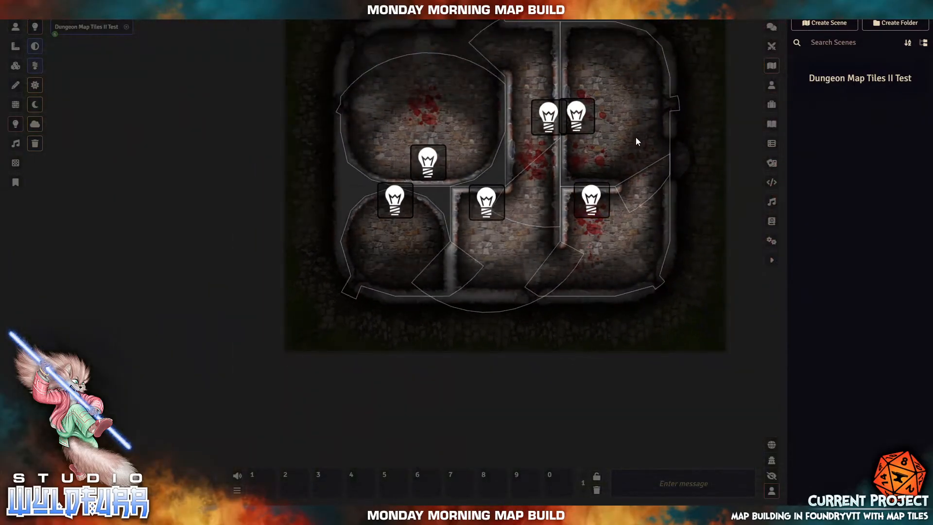
drag(633, 145, 563, 223)
scroll(564, 223, up, 5)
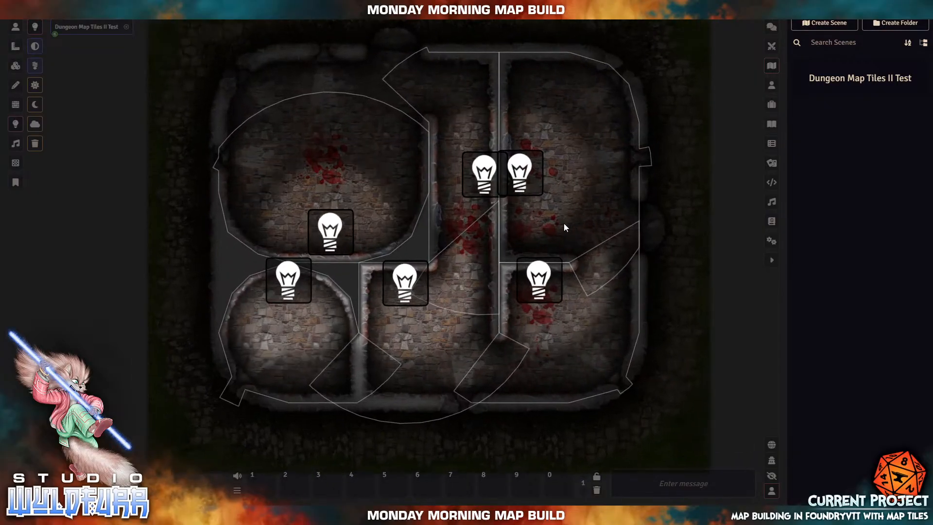
drag(591, 183, 577, 214)
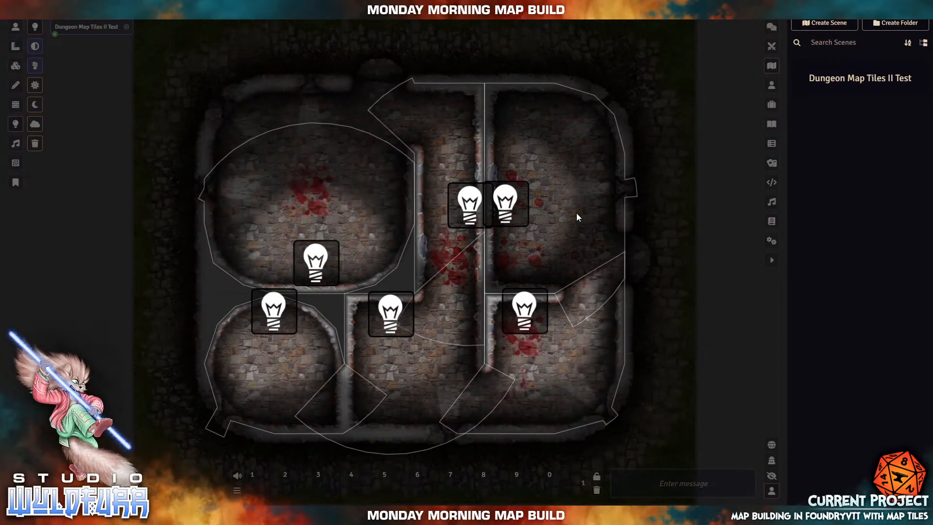
click(18, 25)
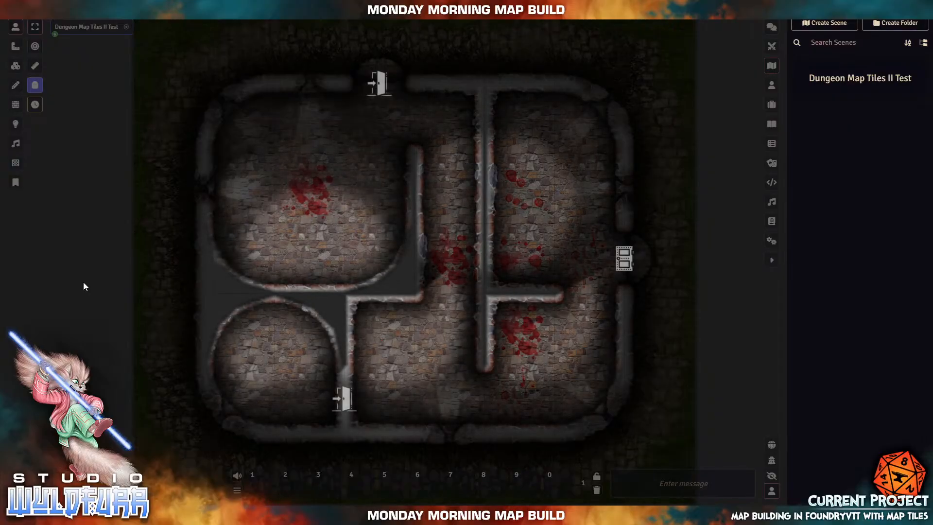
click(342, 402)
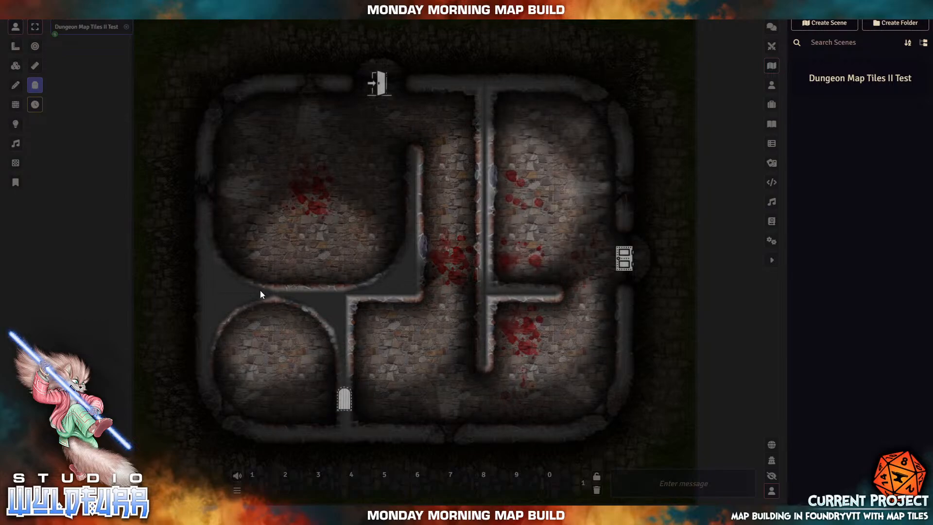